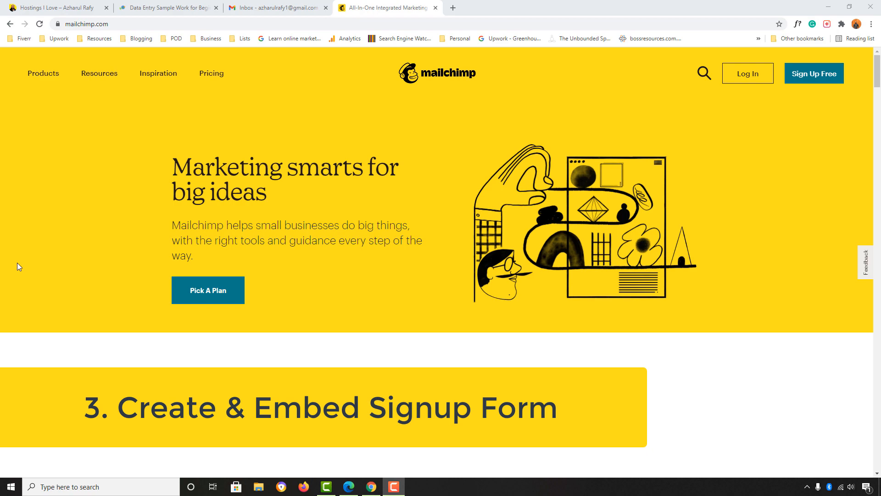
Scroll the Data Entry Sample Work post to its Get Practice Files form, then switch to the Hostings page.
left_click(146, 8)
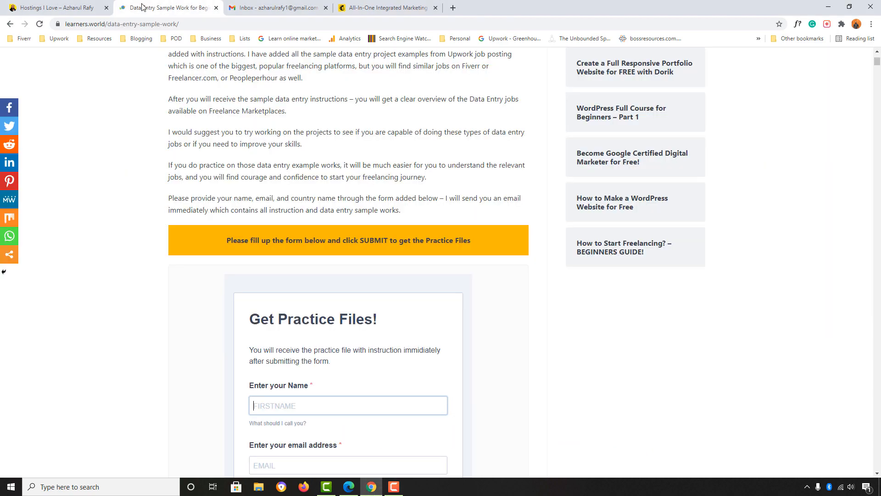
scroll(143, 235, "up", 7)
scroll(142, 236, "up", 1)
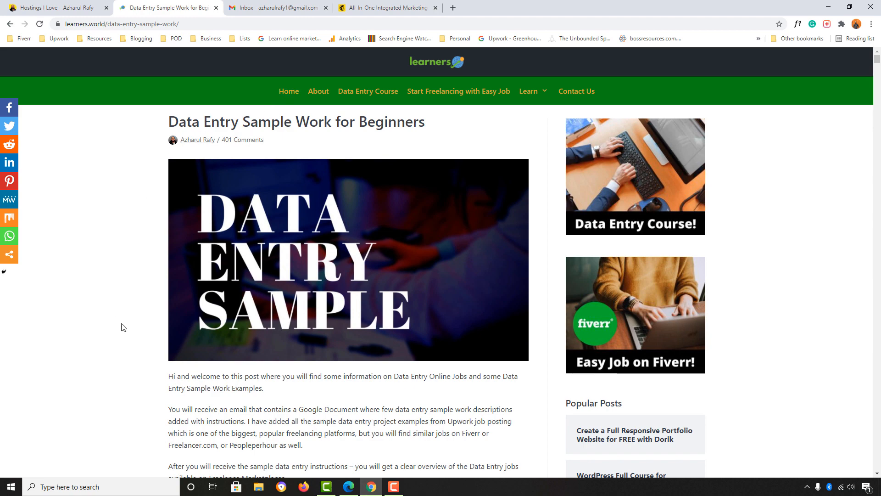
scroll(332, 254, "down", 10)
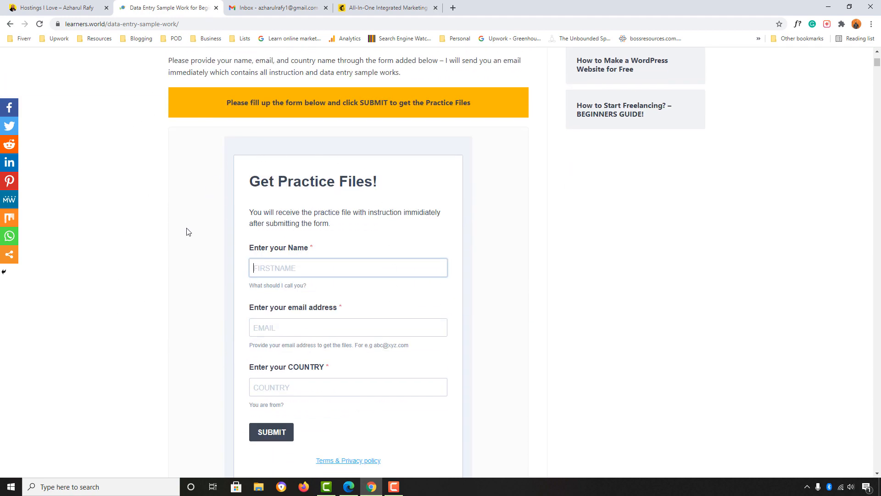
scroll(371, 219, "down", 2)
left_click(173, 263)
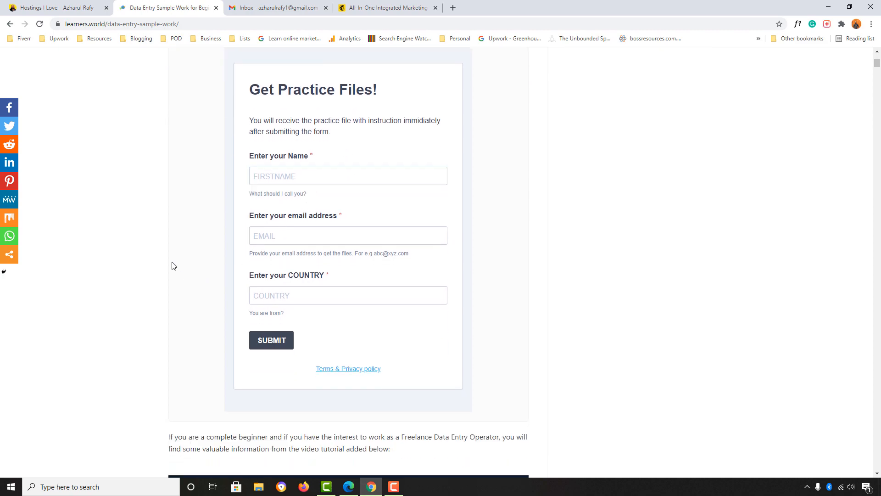
scroll(174, 246, "up", 4)
scroll(174, 247, "up", 6)
scroll(63, 346, "down", 8)
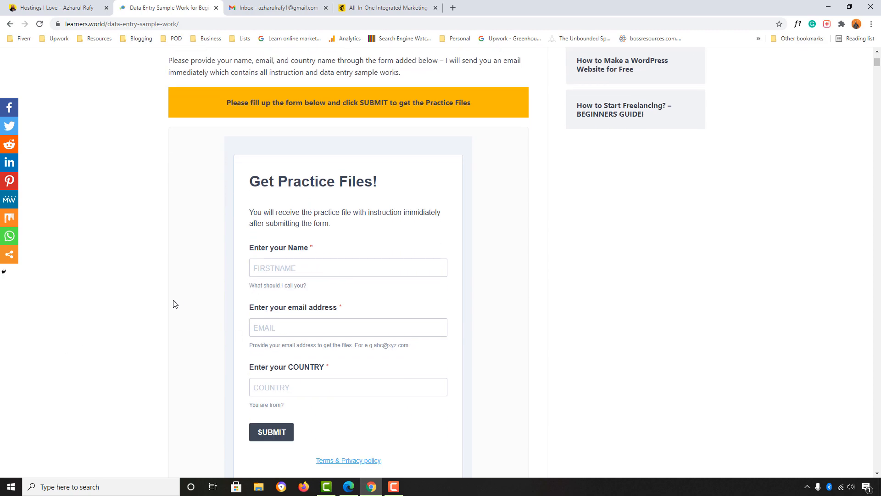
scroll(175, 303, "down", 1)
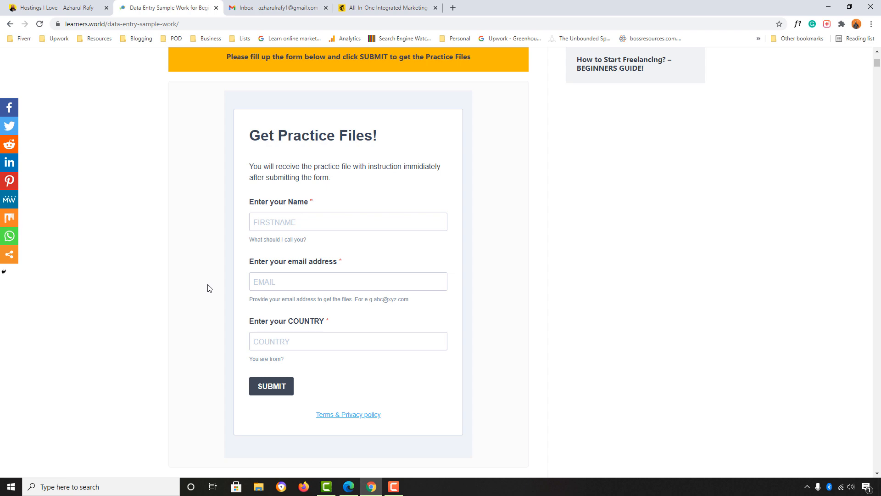
scroll(209, 288, "up", 15)
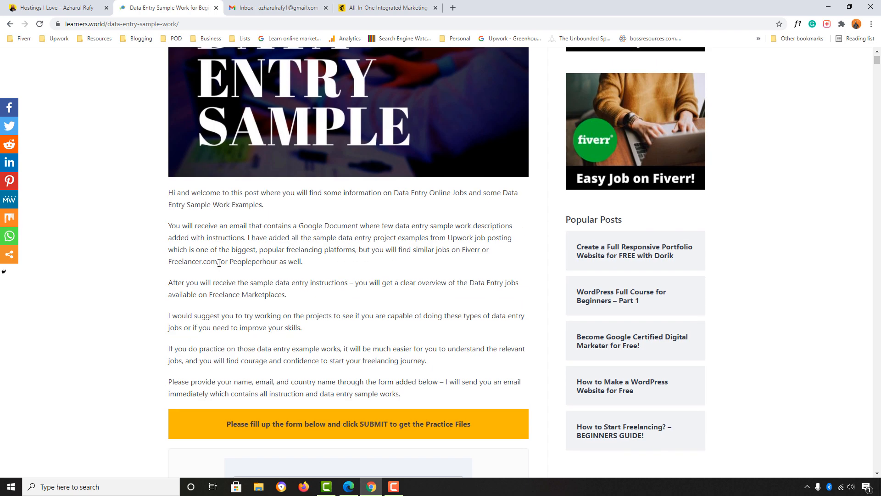
scroll(263, 242, "down", 10)
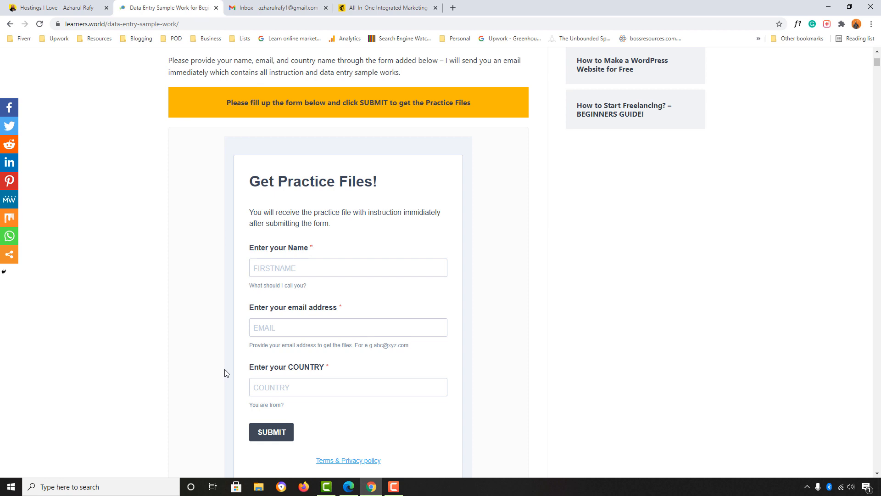
scroll(164, 305, "down", 1)
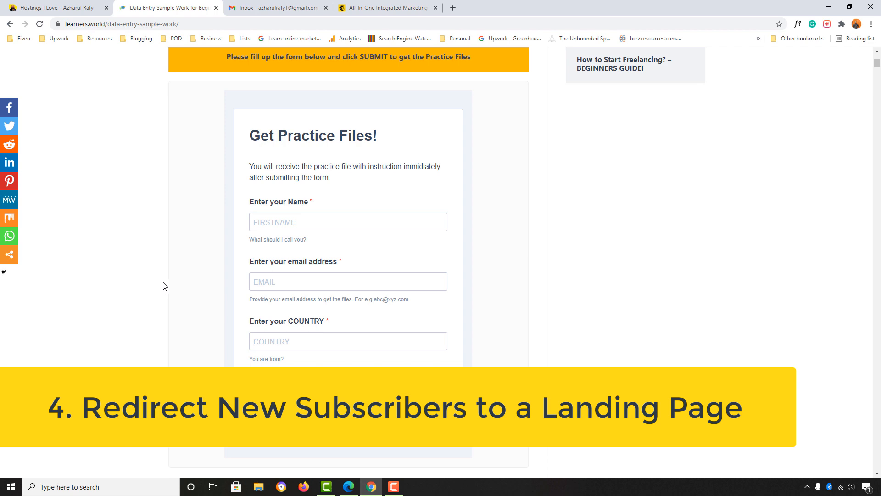
left_click(83, 7)
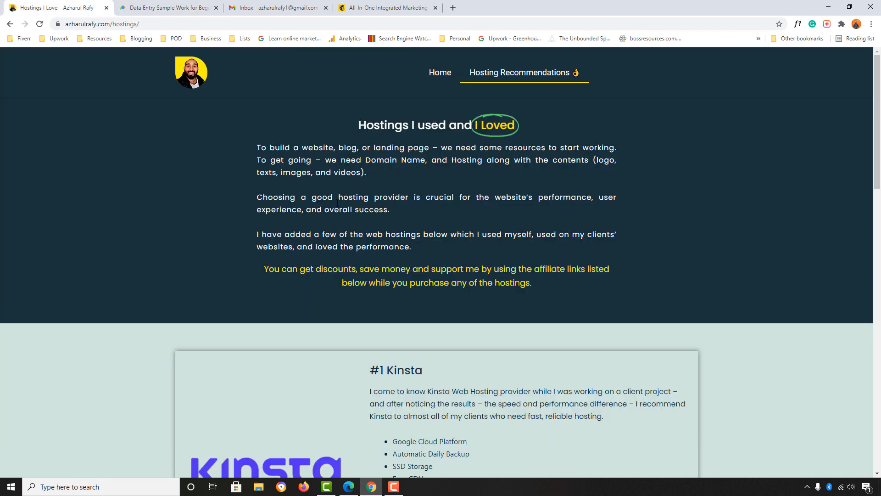
Scroll through the Kinsta and SiteGround hosting cards, then switch to the Mailchimp home page.
scroll(398, 222, "down", 2)
scroll(252, 248, "up", 2)
scroll(384, 363, "down", 4)
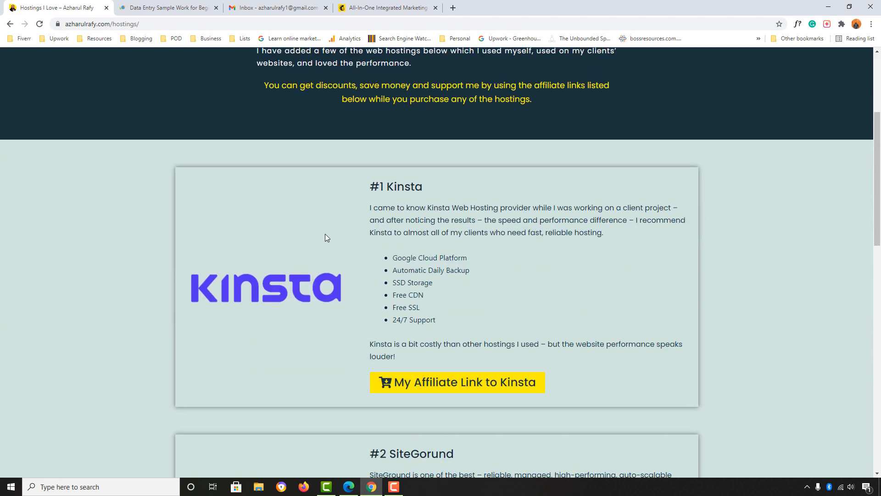
scroll(326, 238, "down", 1)
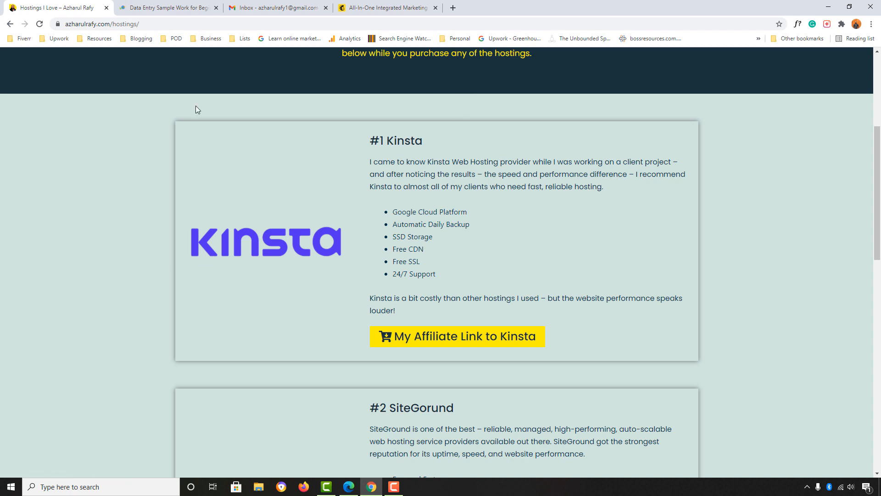
scroll(430, 285, "down", 2)
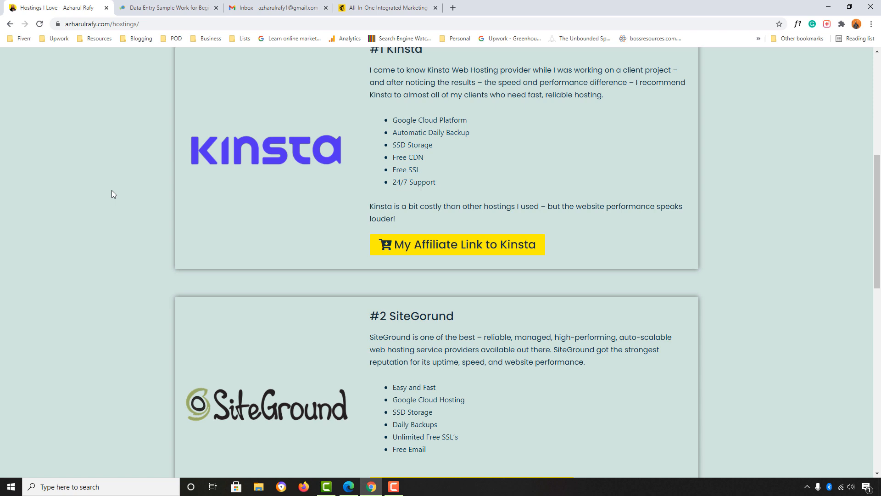
scroll(76, 192, "up", 7)
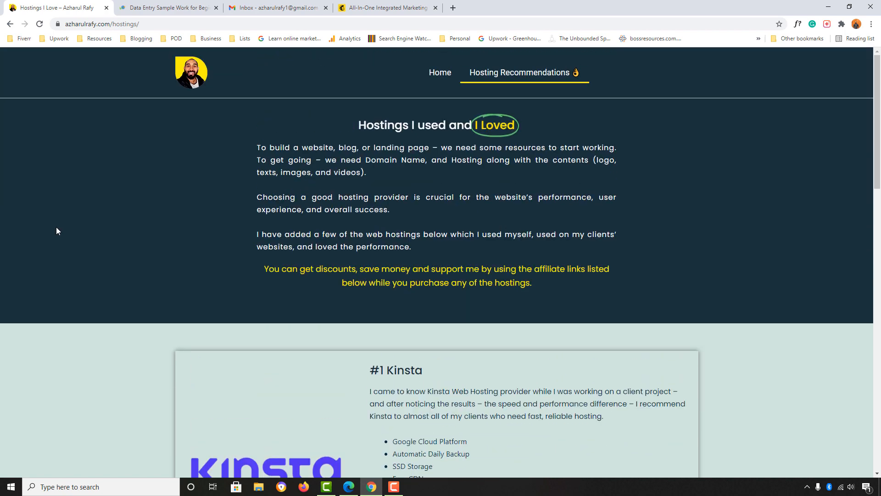
left_click(365, 4)
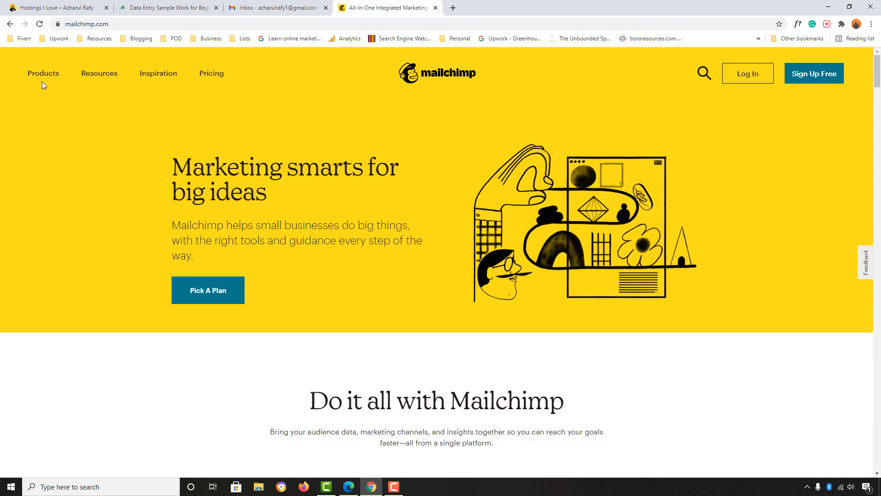
Open Mailchimp's free signup form and enter the account e-mail address.
left_click(43, 76)
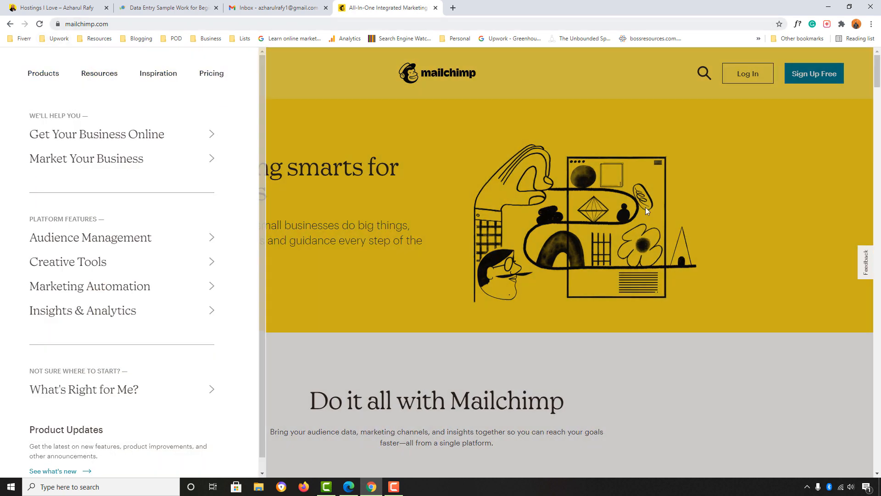
left_click(645, 207)
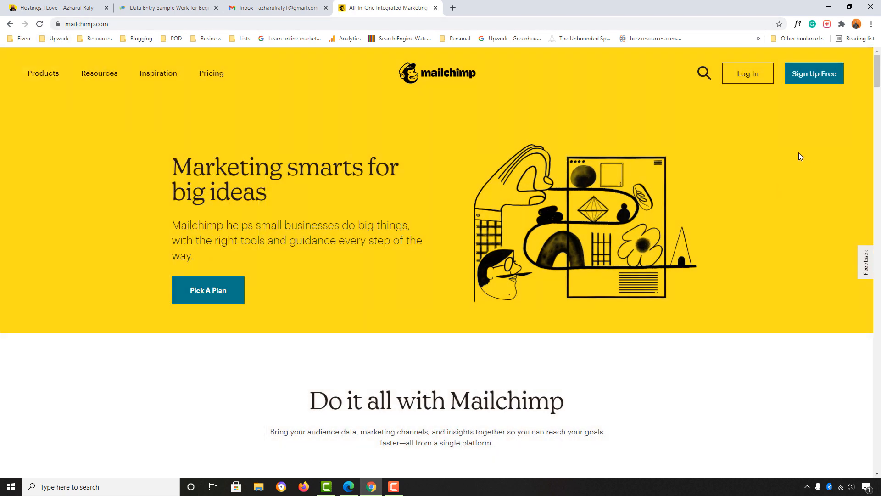
left_click(821, 81)
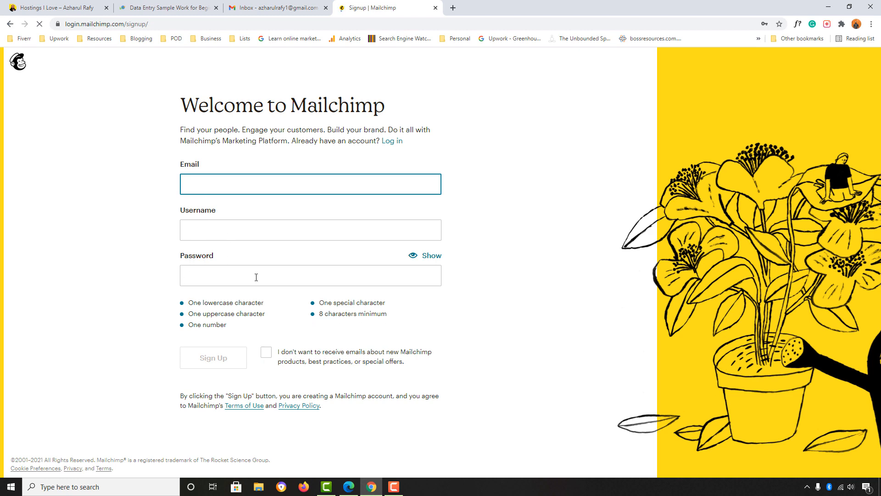
left_click(266, 11)
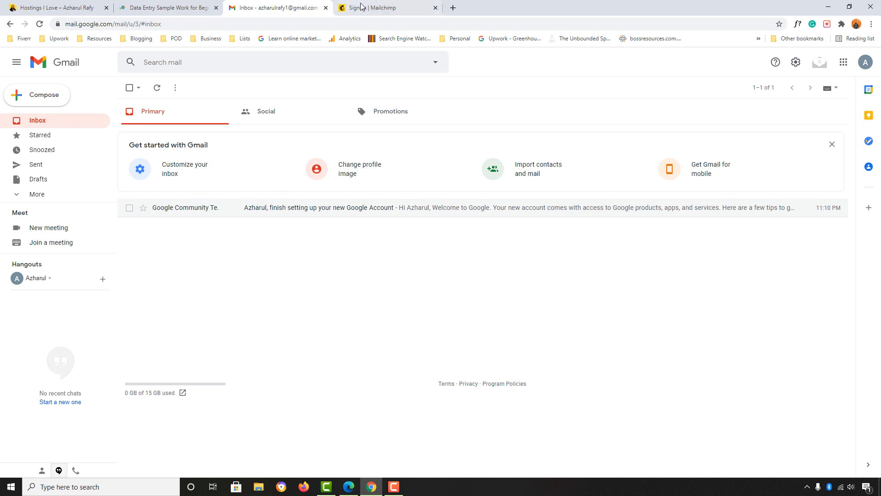
left_click(379, 6)
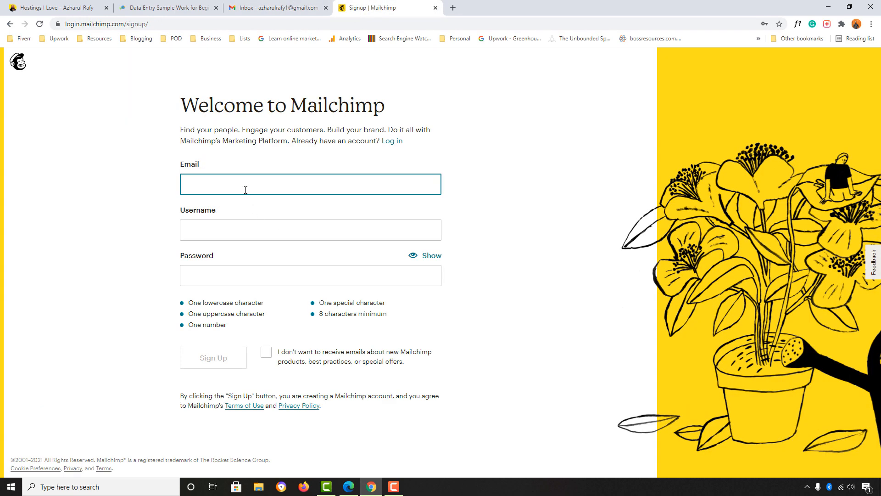
left_click(242, 227)
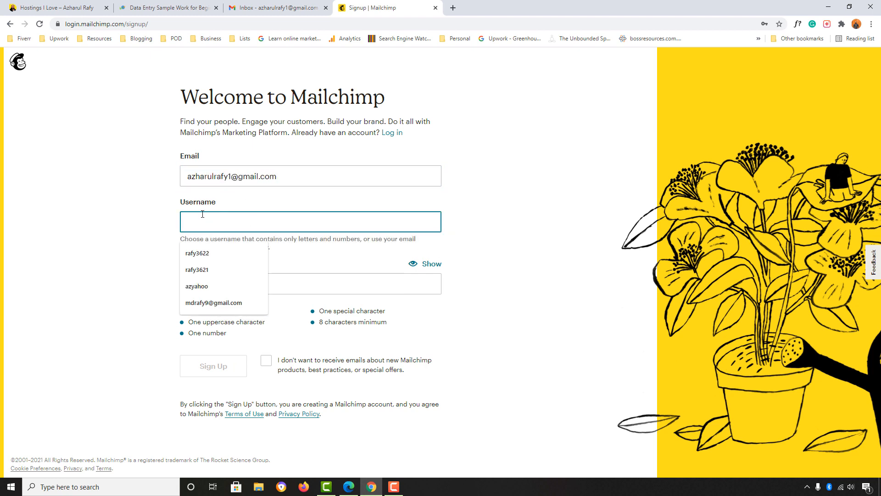
left_click(231, 176)
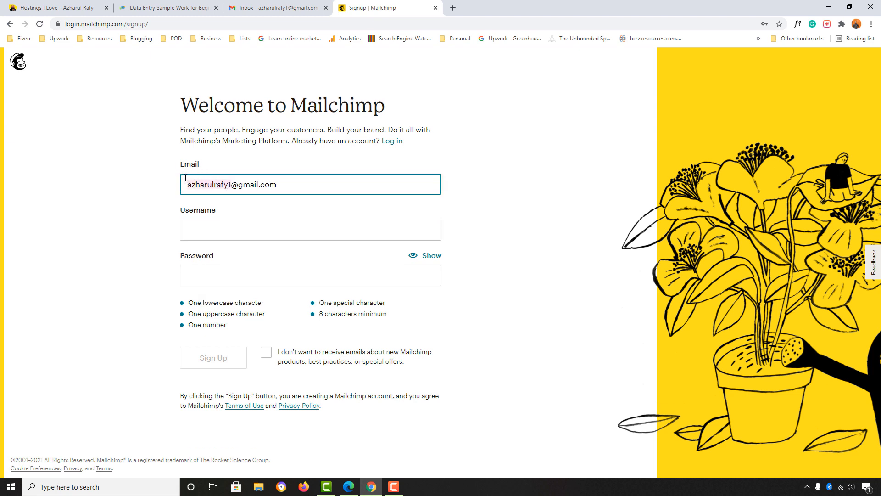
Enter the username and password, opt out of marketing emails, and submit the signup.
left_click(212, 236)
left_click(109, 232)
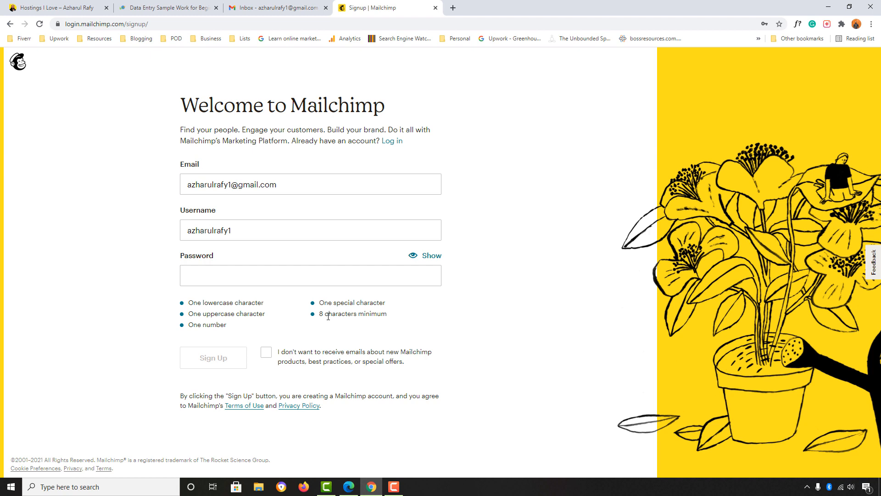
left_click(210, 274)
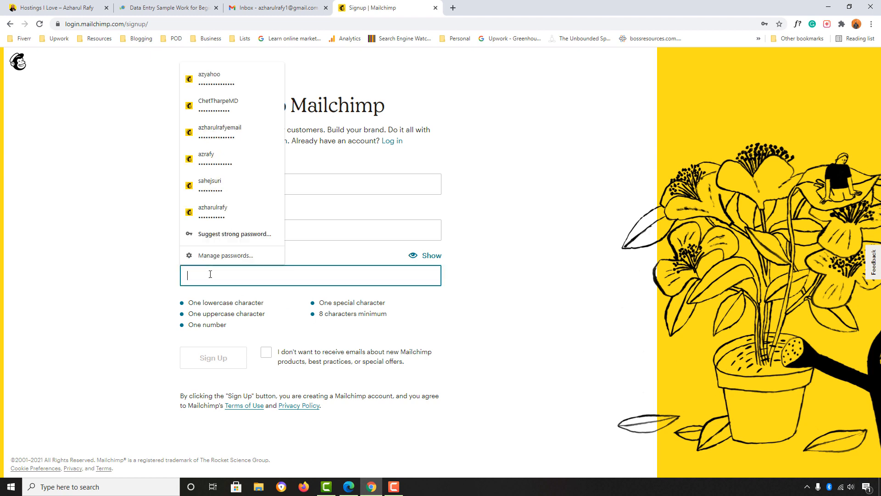
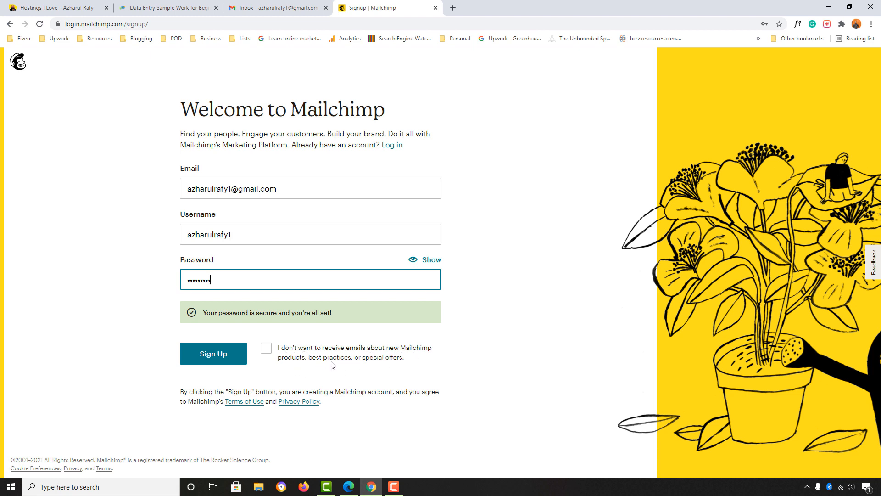
left_click(267, 349)
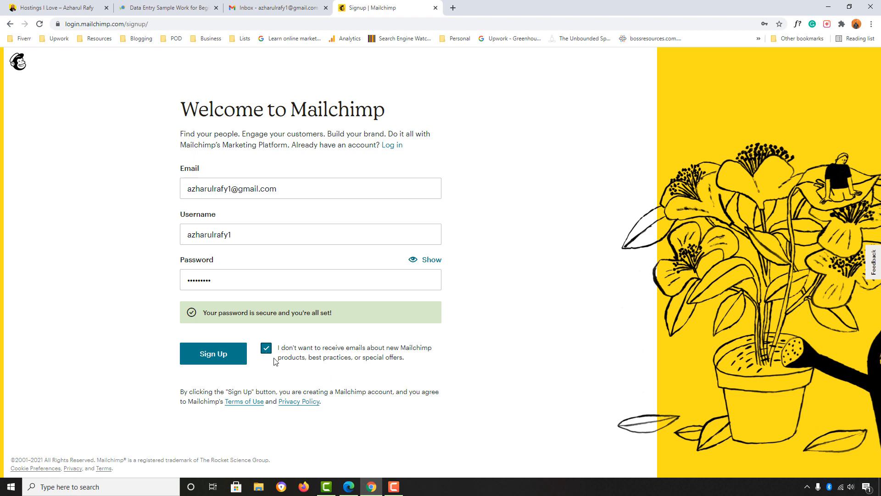
left_click(217, 362)
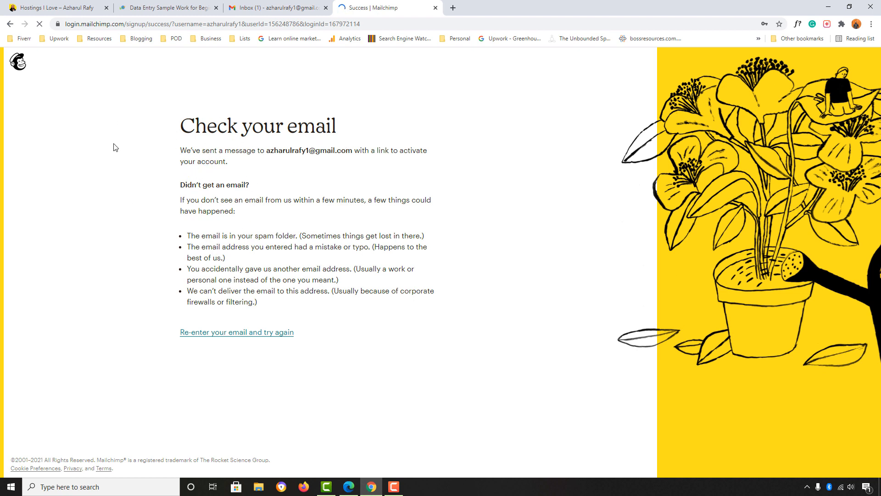
Activate the account from the 'Activate your Mailchimp account' email and pass the robot check.
left_click(269, 8)
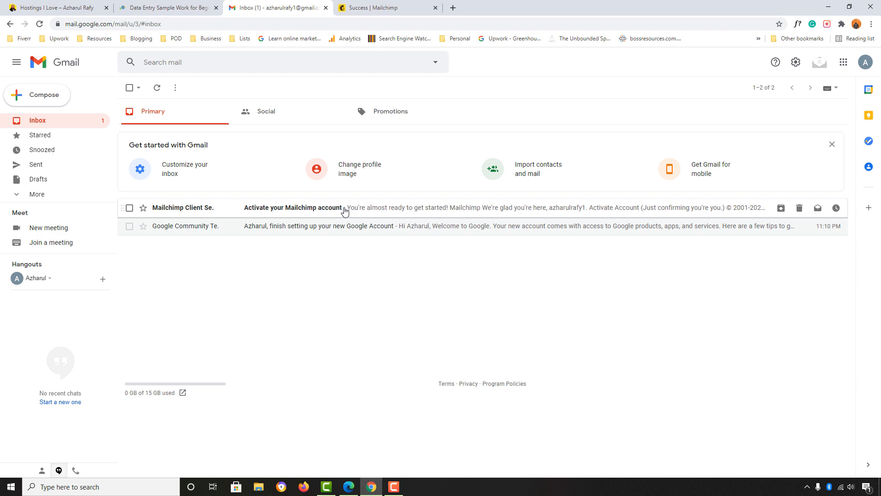
left_click(291, 210)
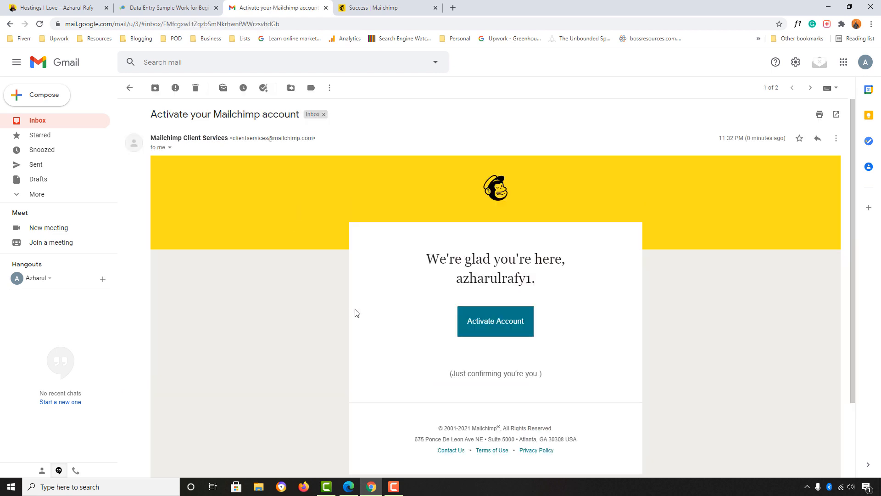
left_click(502, 326)
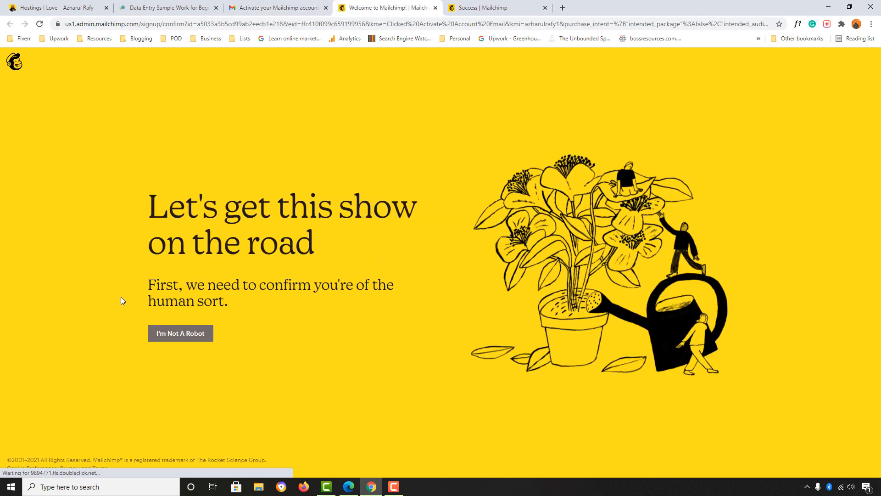
left_click(186, 338)
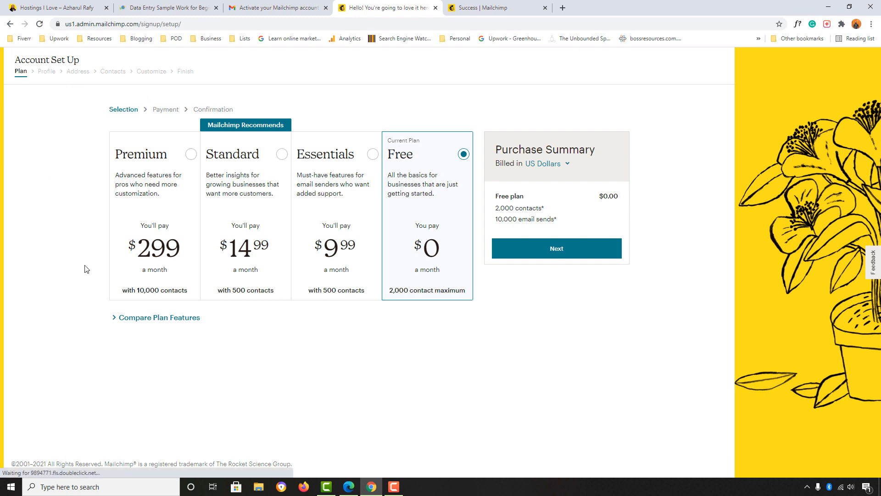
Close the leftover Check your email page and continue setup on the Free plan.
left_click(495, 8)
left_click(545, 8)
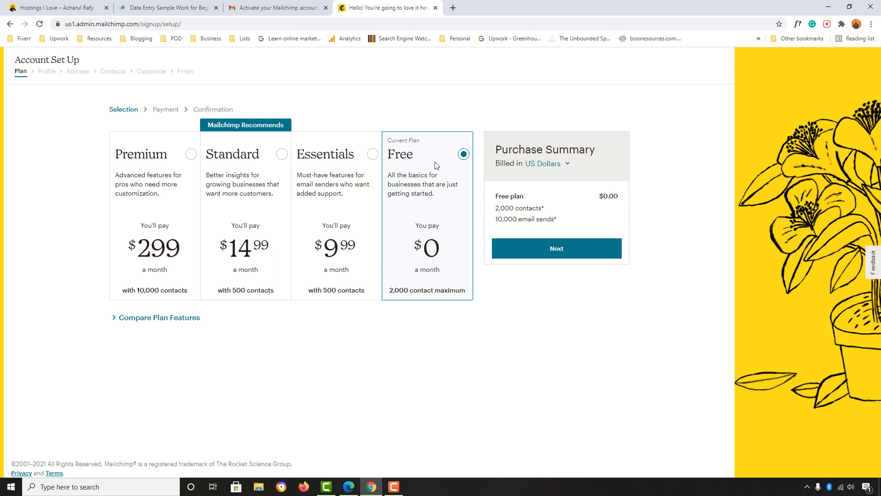
left_click(544, 257)
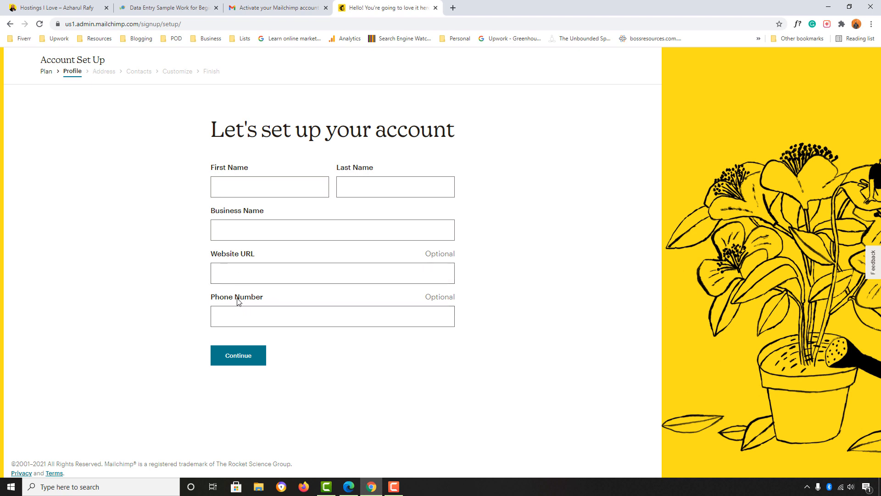
Enter the owner's first name, last name and business name in the Profile form.
left_click(242, 188)
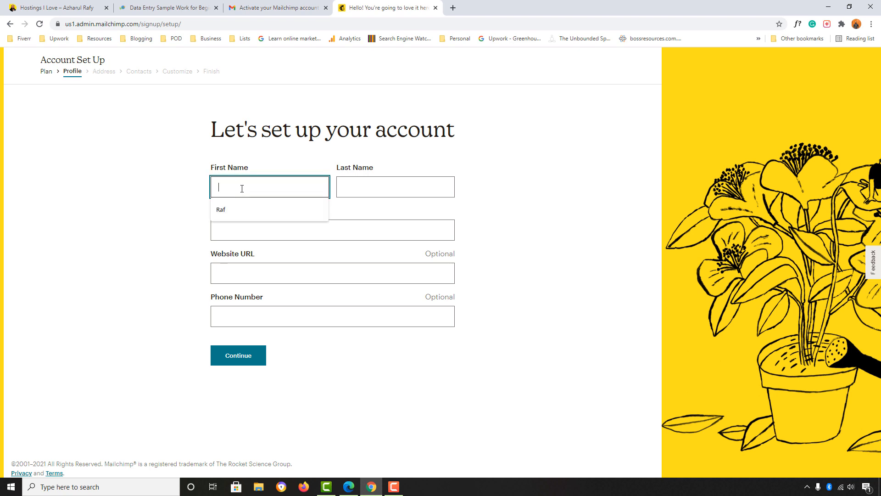
type("Azharul")
key("Tab")
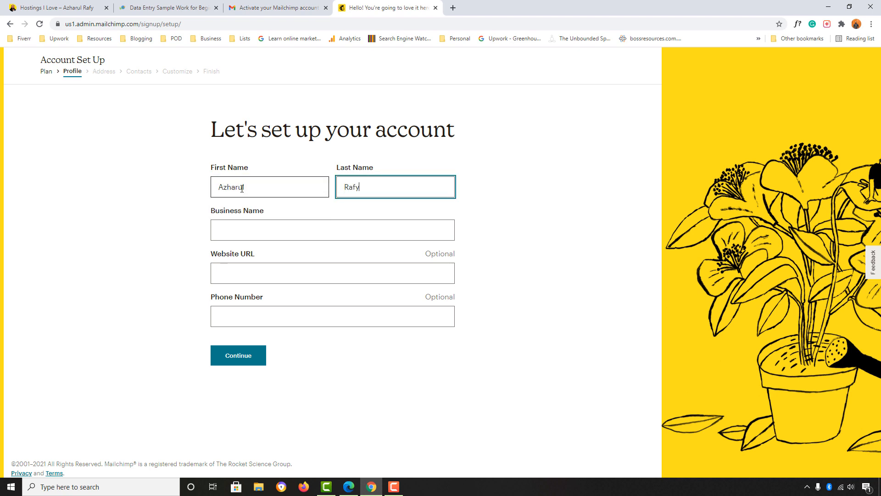
left_click(225, 238)
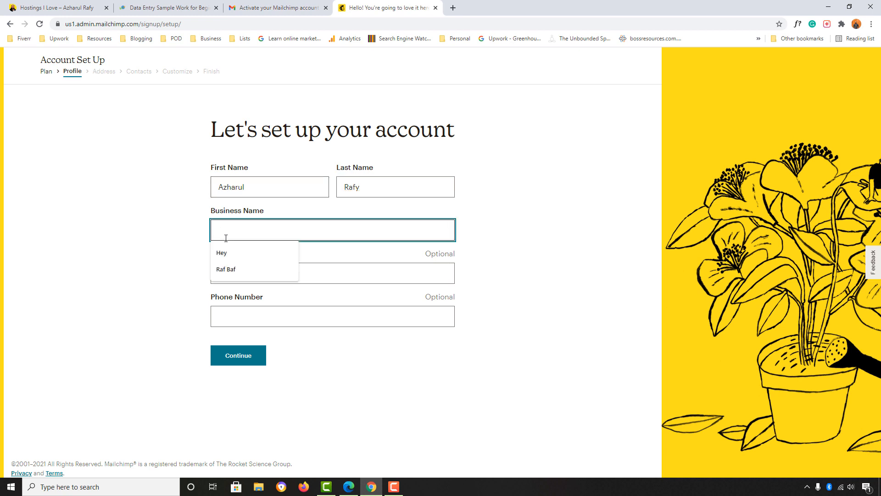
type("Azharul Rafy")
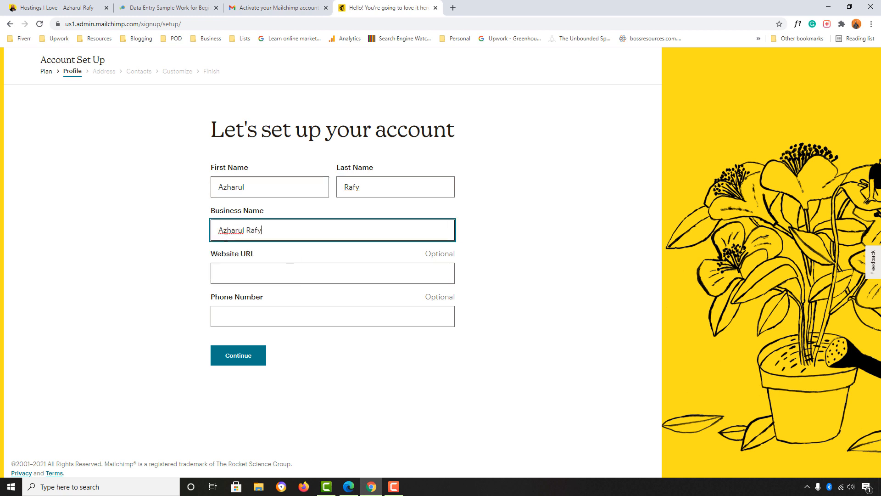
left_click(172, 252)
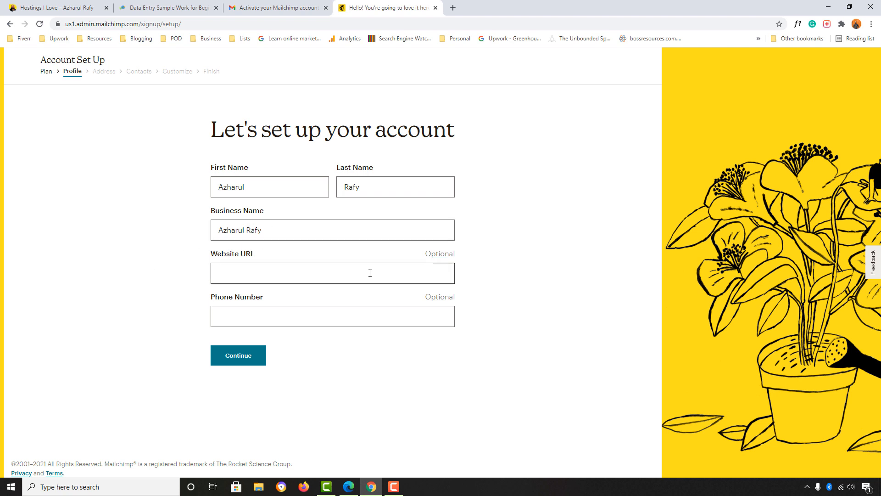
Submit the profile and set the country to USA on the Address step.
left_click(241, 365)
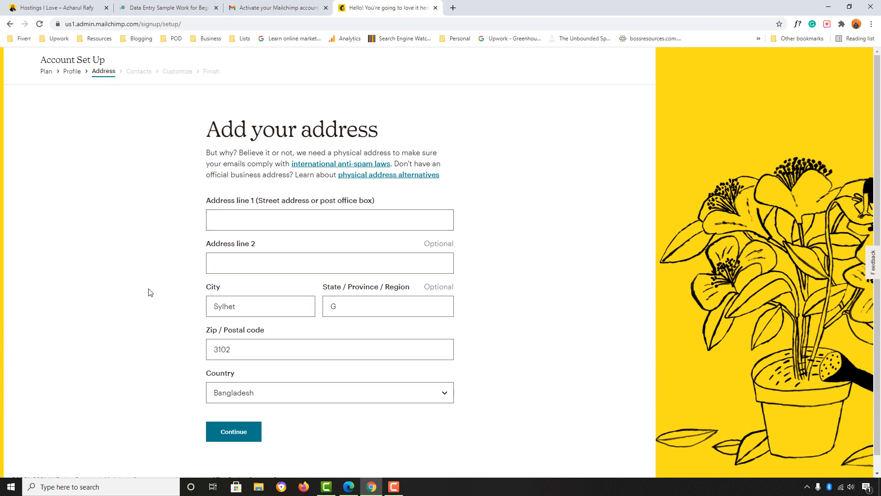
scroll(280, 352, "down", 1)
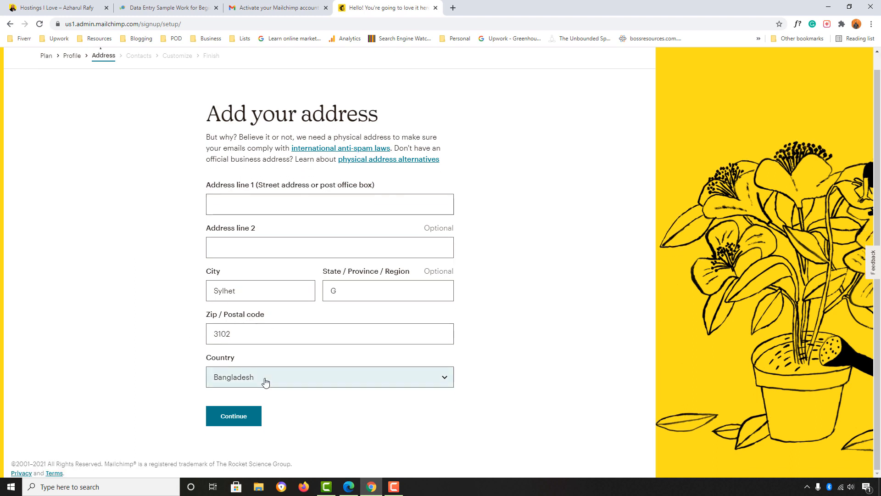
left_click(264, 377)
scroll(248, 276, "down", 1)
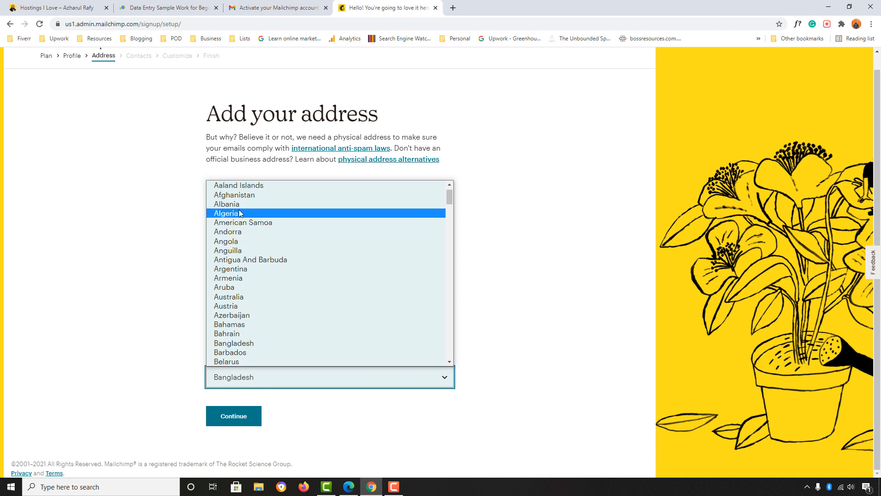
scroll(242, 213, "up", 1)
left_click(243, 196)
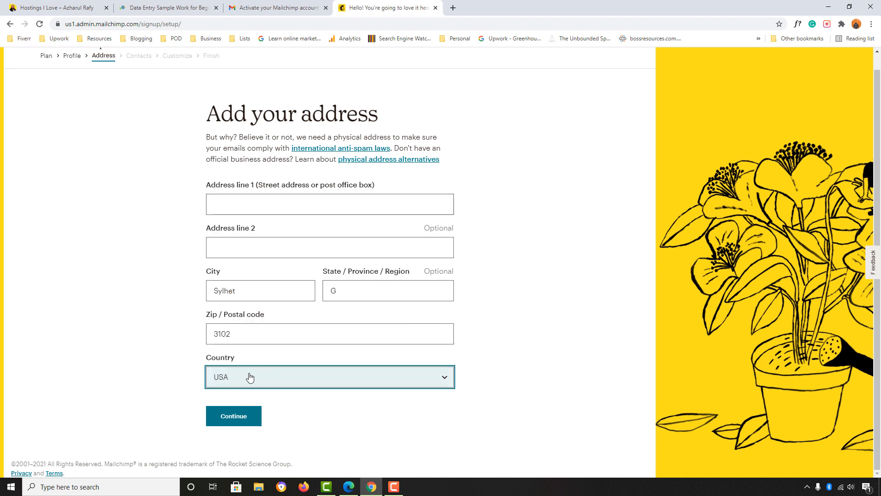
Fill in the street address, city, and suggested state and zip code, then continue.
left_click(269, 201)
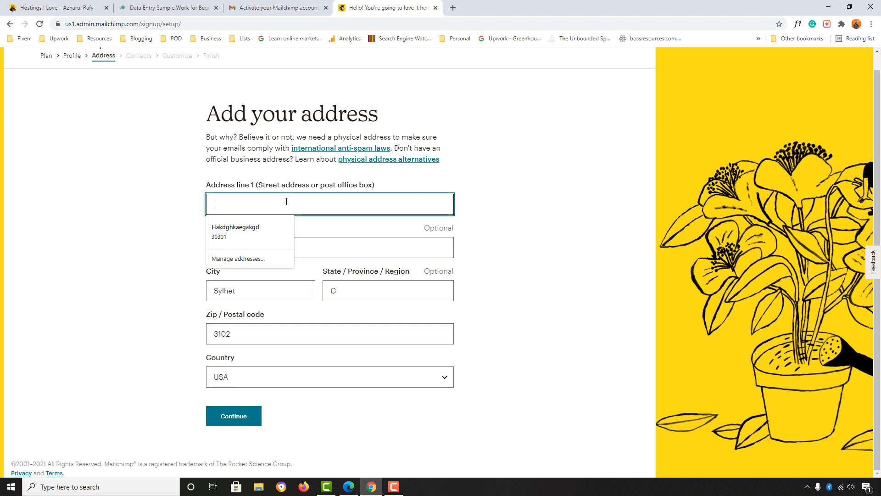
type("Houw")
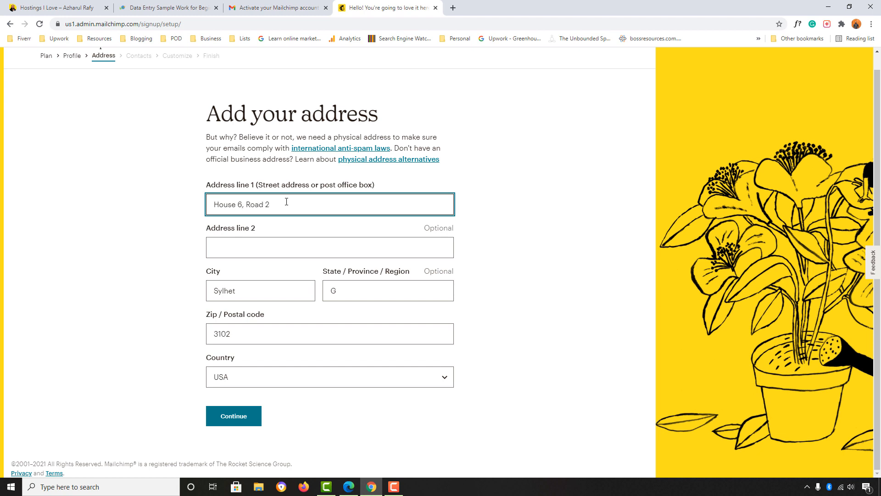
left_click(240, 298)
left_click_drag(240, 299, 192, 295)
type("At")
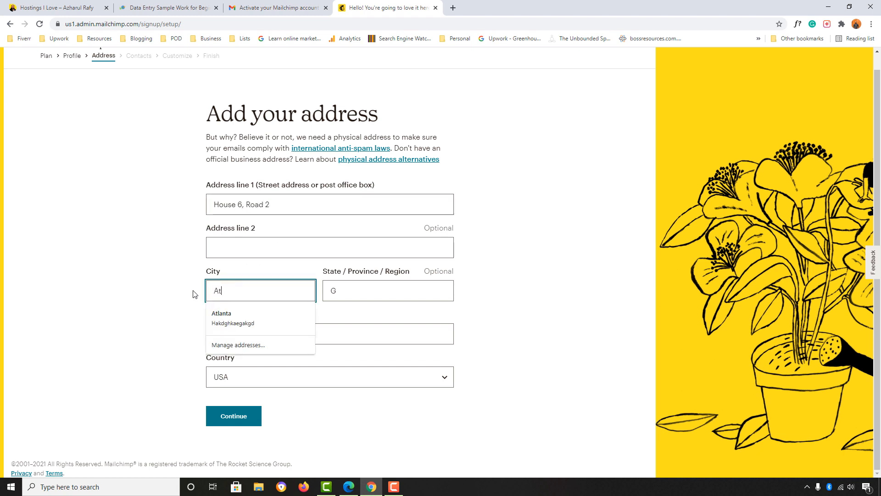
type("lanta")
left_click(329, 293)
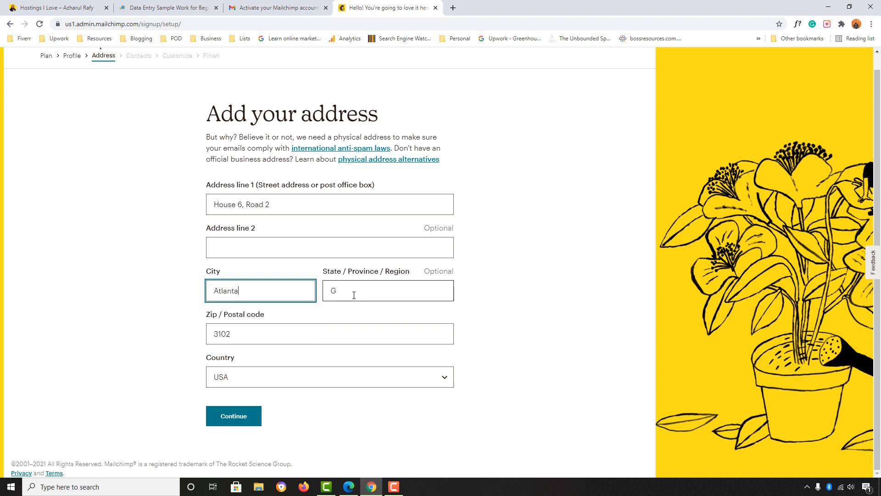
type("G")
left_click(345, 317)
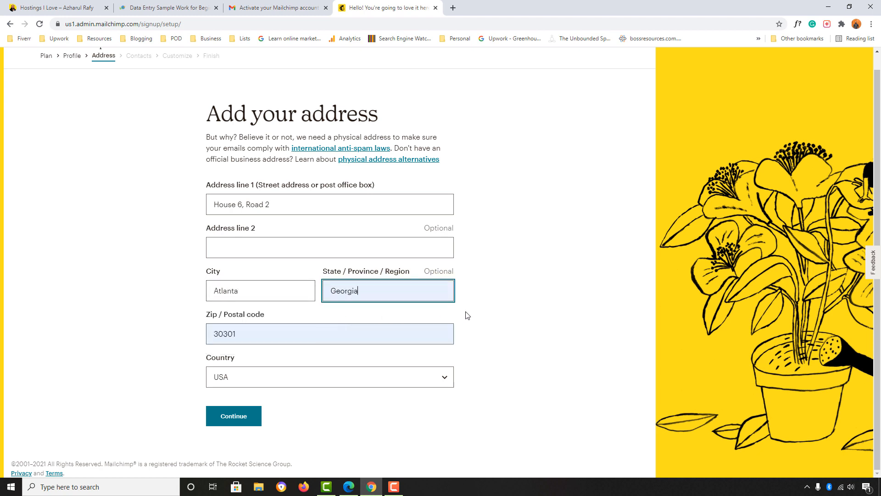
left_click(240, 419)
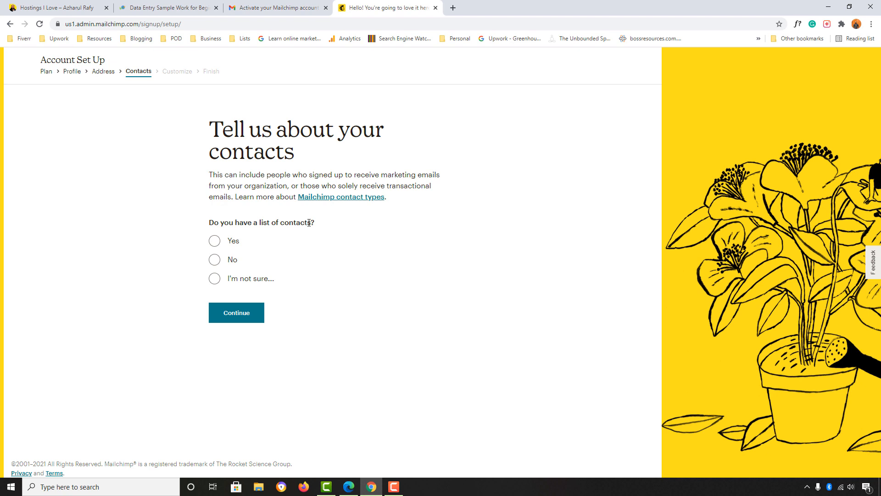
Answer No to having an existing contact list and continue to the Customize step.
left_click(237, 240)
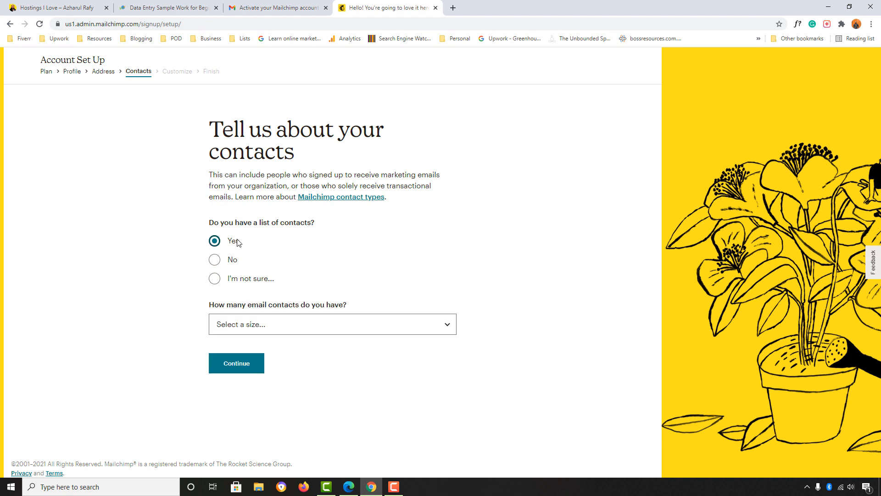
left_click(219, 265)
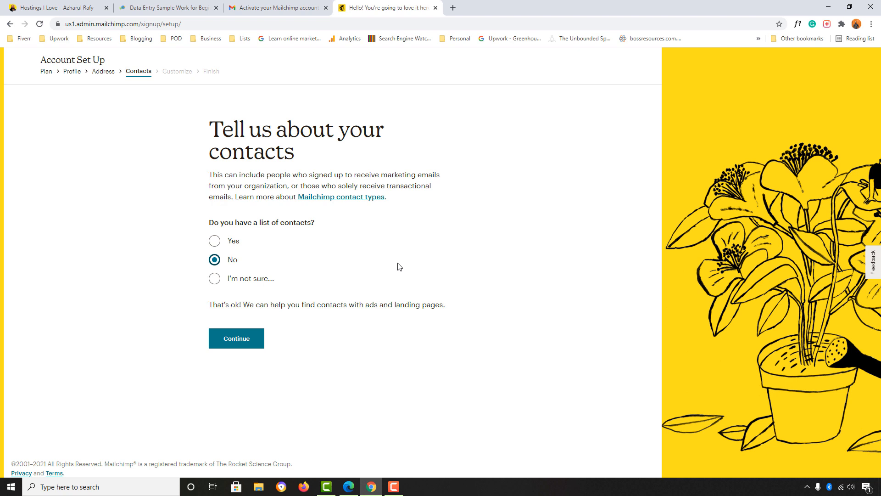
left_click(232, 246)
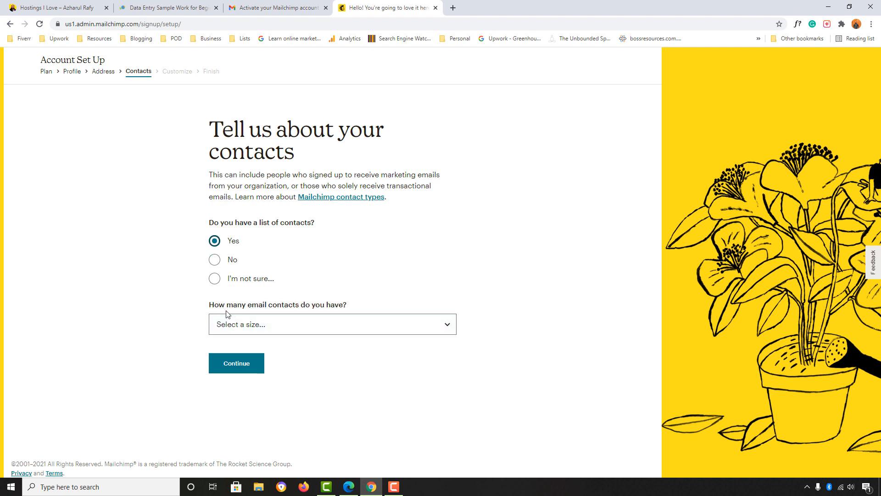
left_click(291, 325)
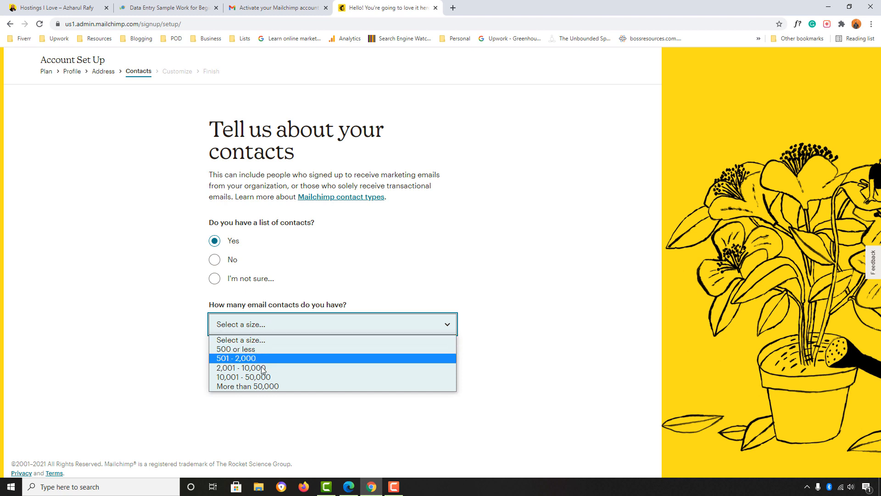
left_click(100, 324)
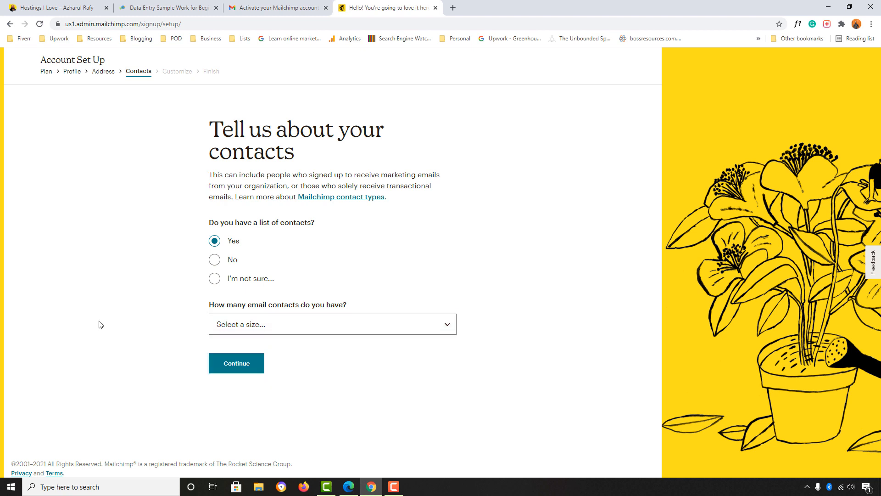
left_click(214, 260)
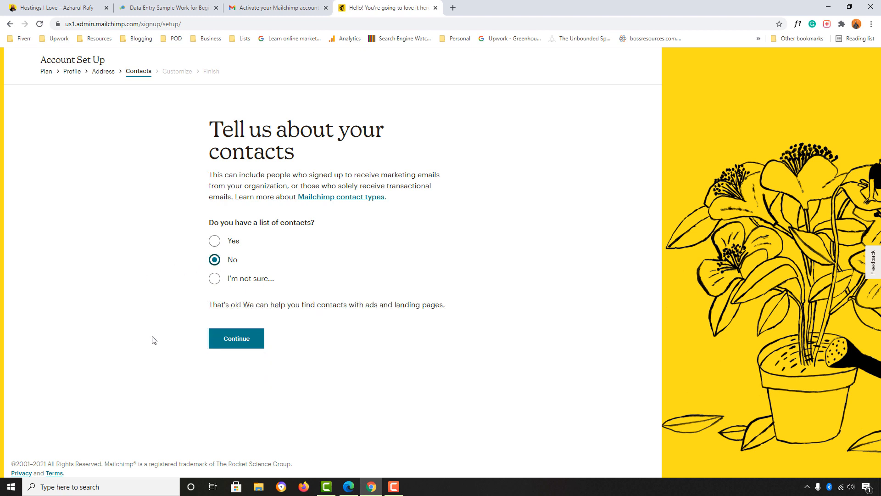
left_click(235, 343)
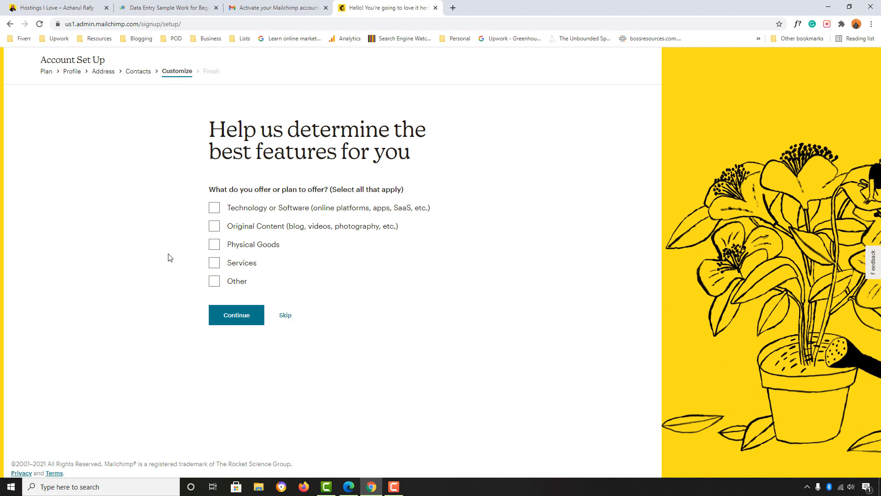
Choose Original Content as the offering and Our own website as where people buy.
left_click(214, 225)
left_click(232, 320)
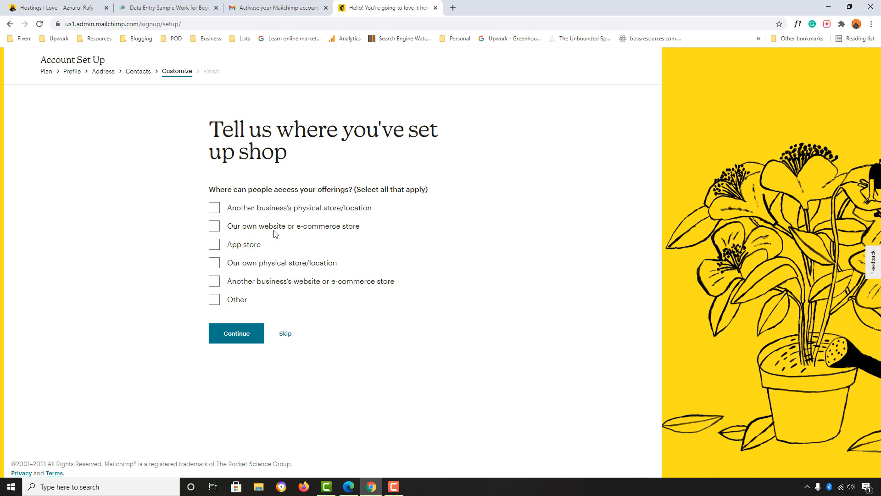
left_click(212, 226)
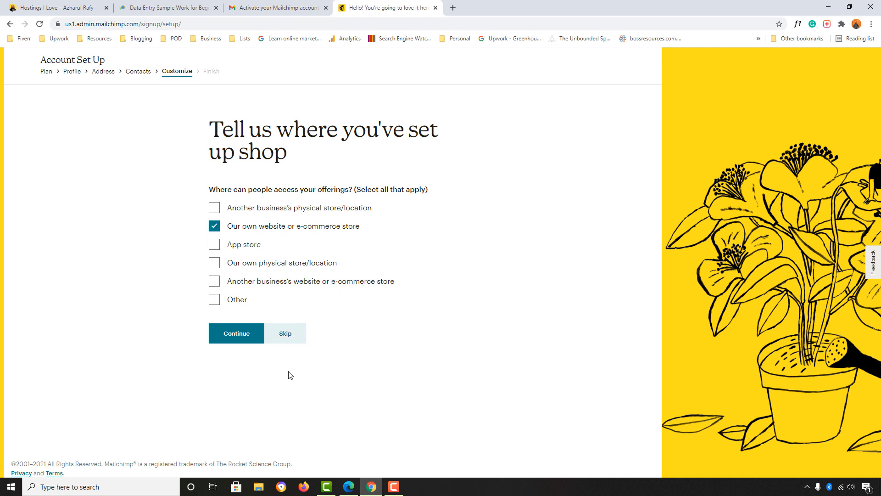
left_click(233, 343)
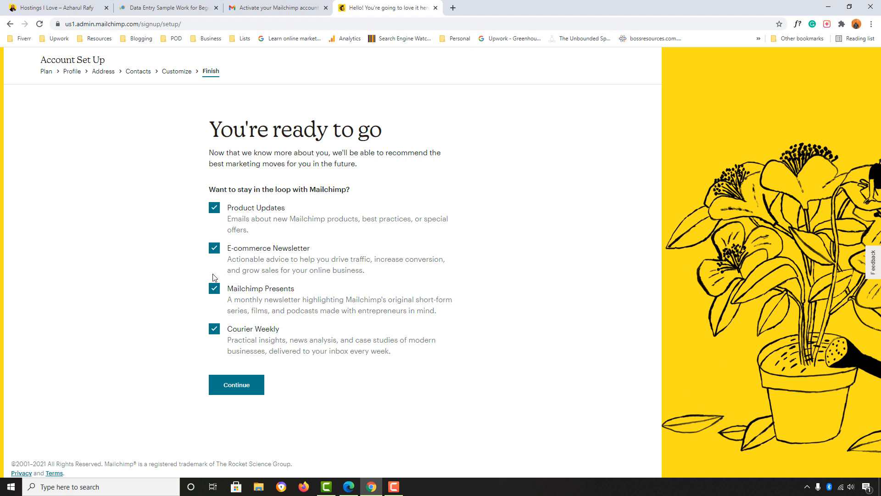
Untick Product Updates, E-commerce Newsletter, Mailchimp Presents and Courier Weekly, then finish setup.
left_click(215, 209)
left_click(215, 248)
left_click(215, 289)
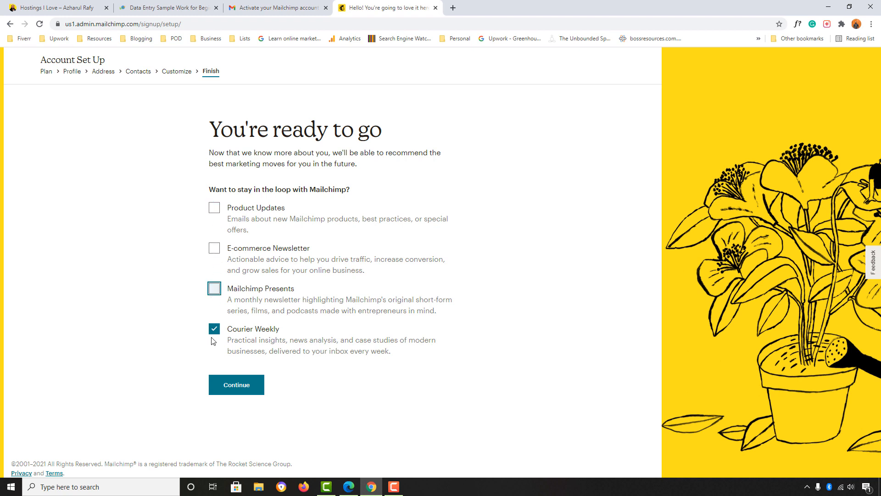
left_click(215, 329)
left_click(214, 388)
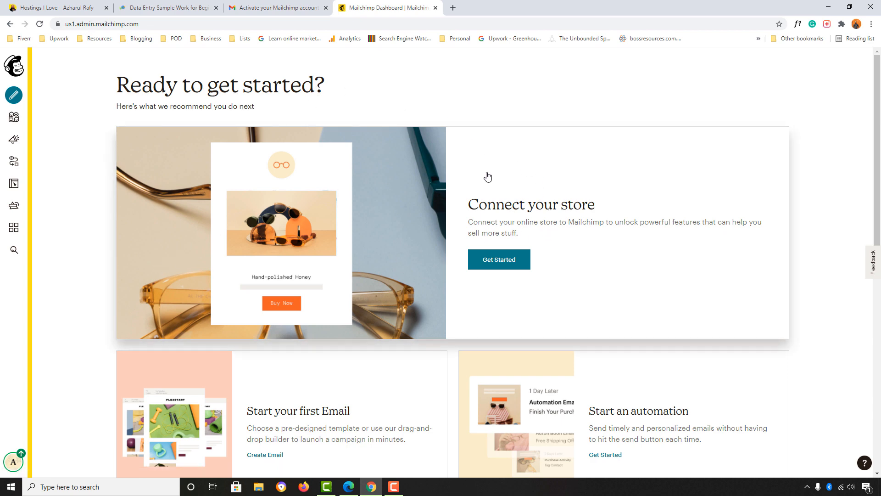
scroll(488, 177, "down", 3)
scroll(454, 285, "up", 3)
scroll(605, 222, "down", 2)
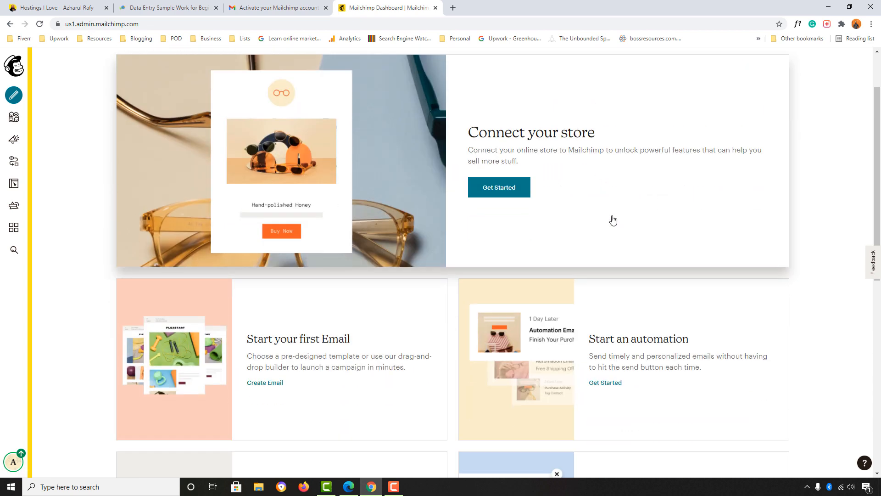
scroll(614, 221, "down", 2)
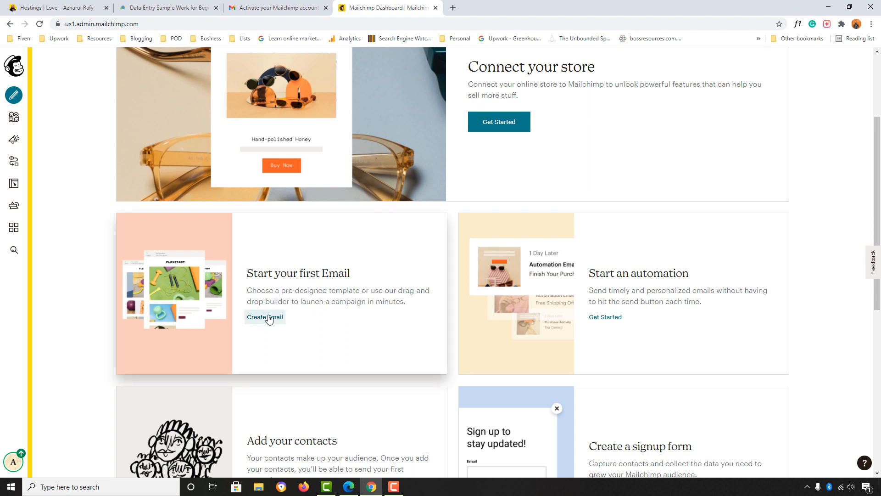
scroll(599, 302, "down", 1)
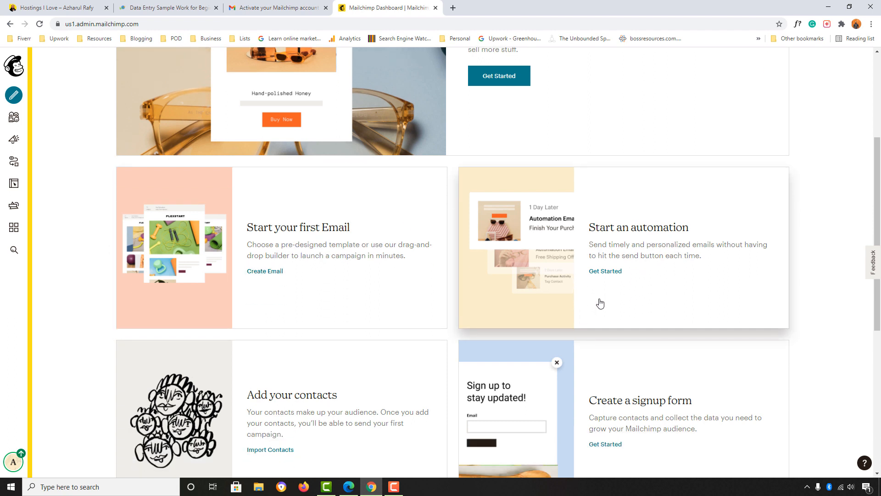
scroll(597, 273, "down", 1)
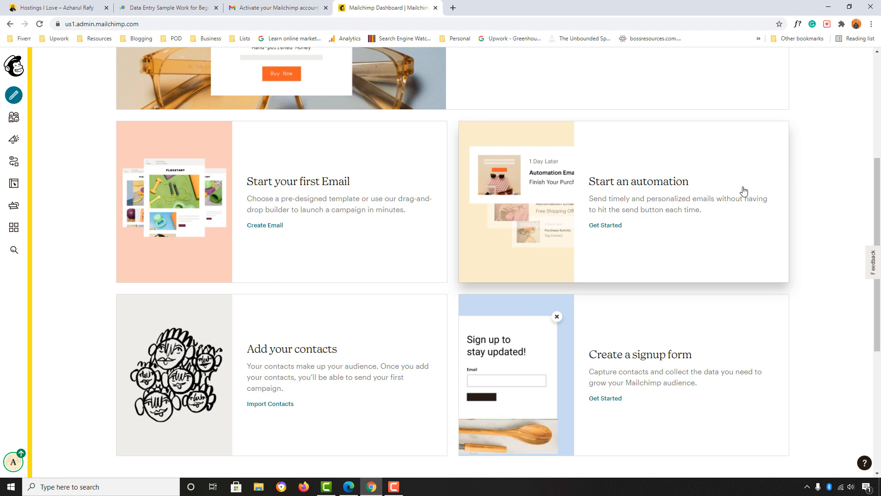
scroll(252, 385, "down", 1)
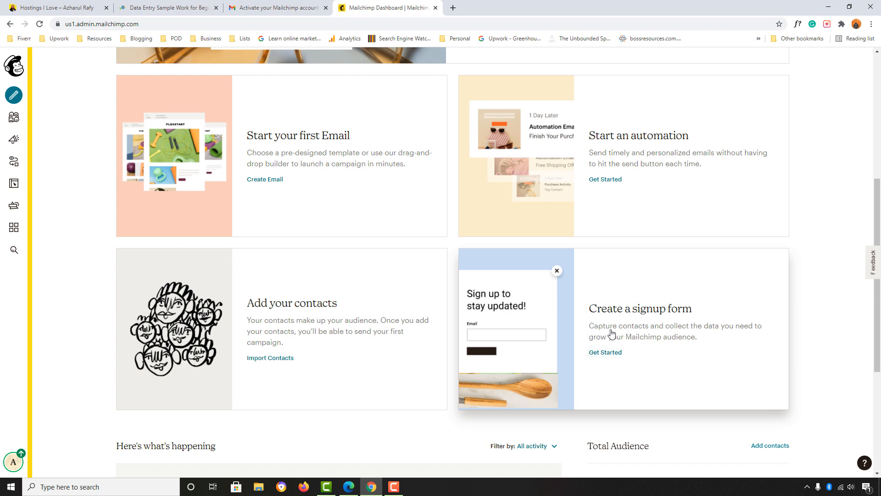
scroll(474, 291, "up", 6)
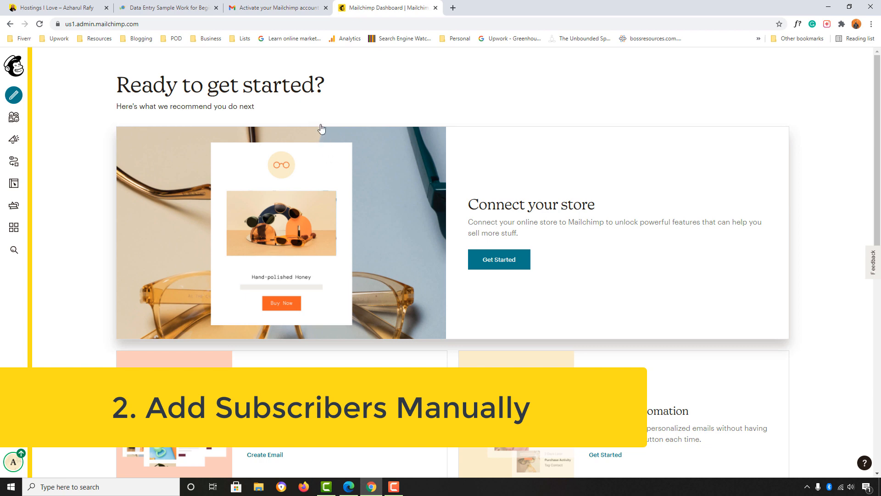
Open the audience's subscriber list showing one contact, then choose Add a subscriber.
left_click(13, 120)
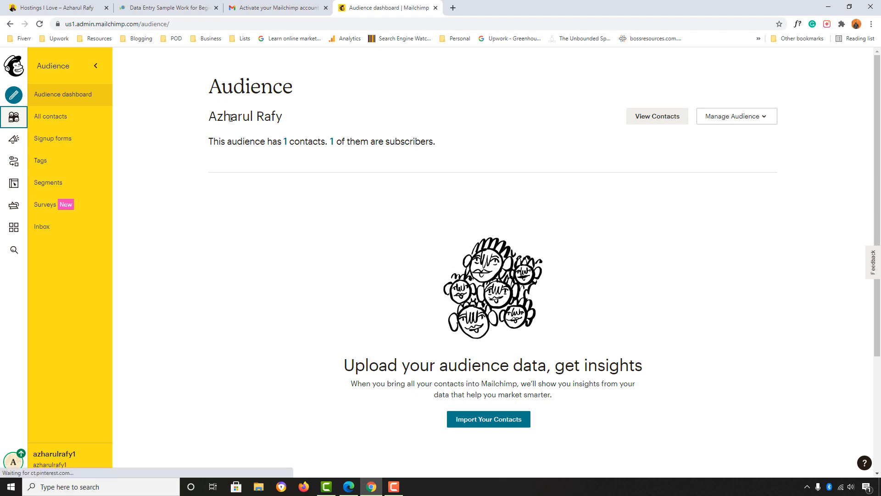
left_click_drag(209, 116, 273, 117)
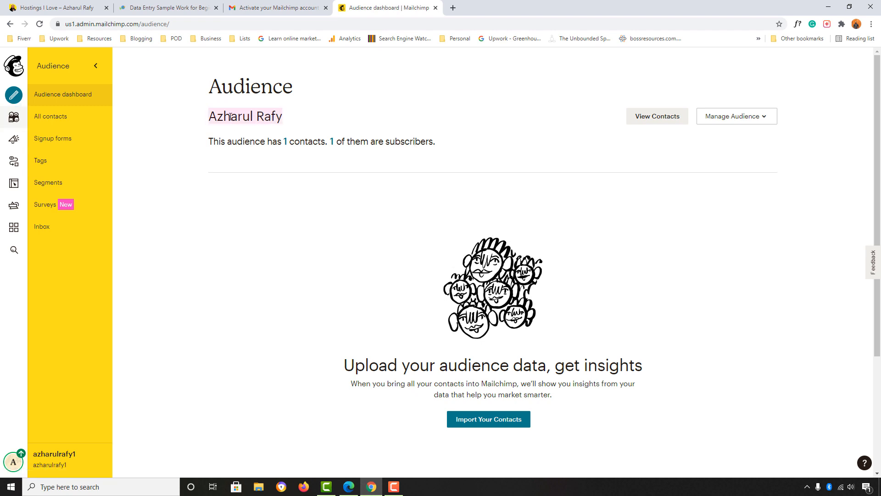
triple_click(258, 116)
triple_click(243, 115)
left_click(332, 142)
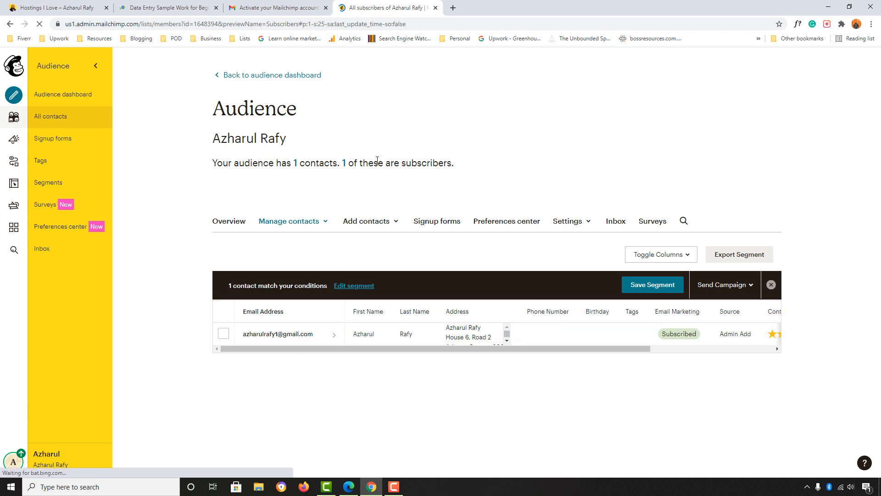
left_click(362, 223)
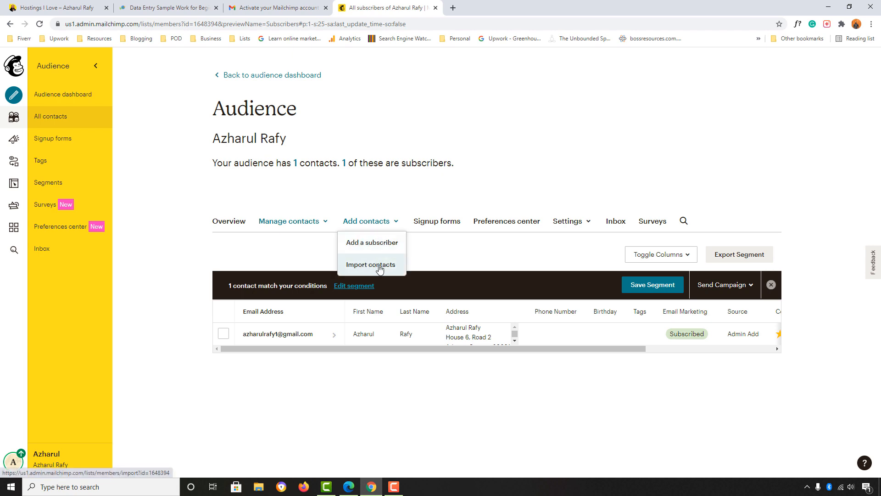
left_click(372, 249)
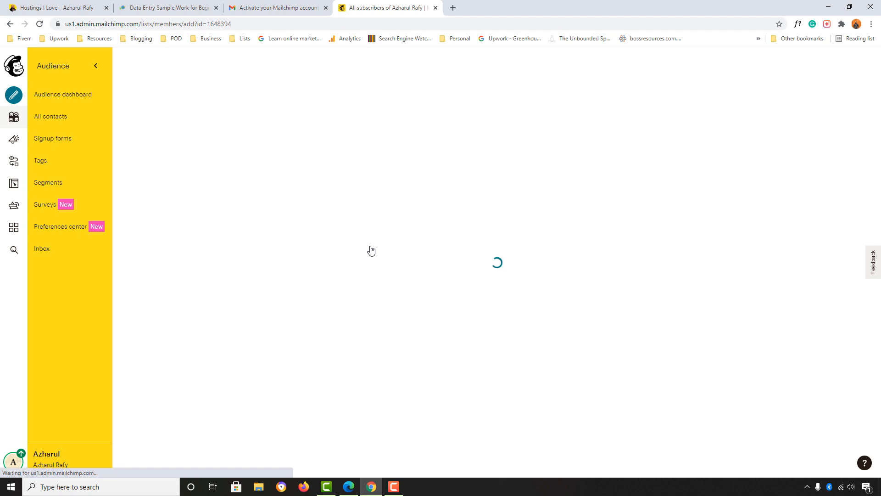
Review the Add subscriber form, then start a bulk import via Add contacts > Import contacts.
scroll(188, 302, "down", 2)
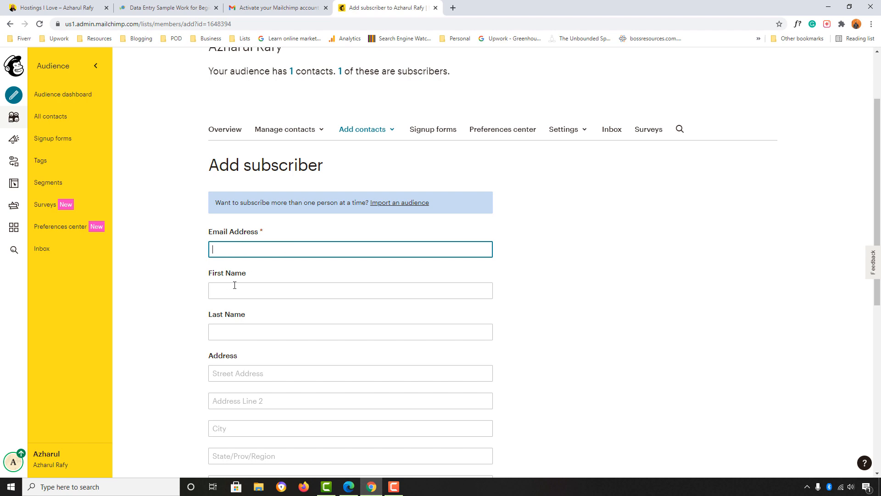
scroll(234, 285, "down", 1)
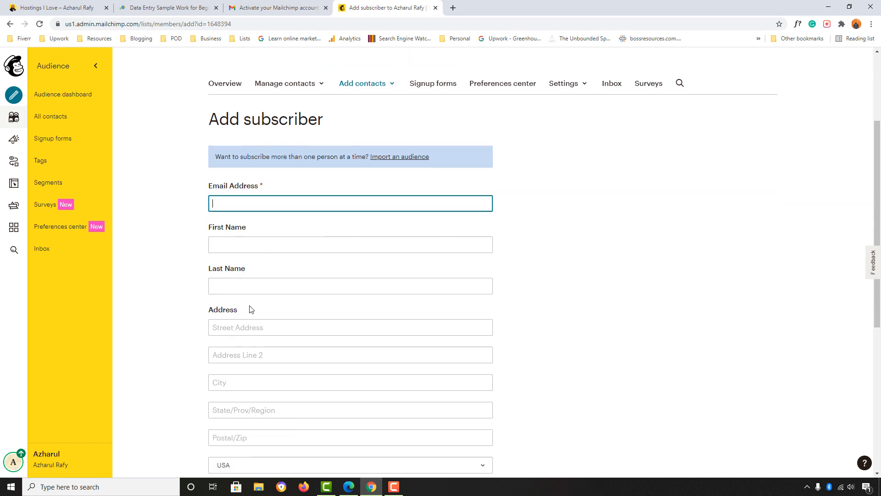
scroll(252, 309, "down", 2)
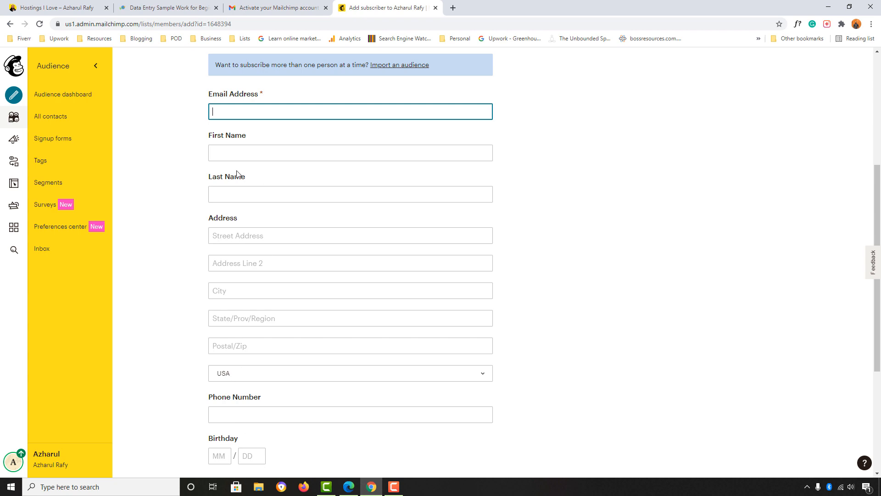
scroll(232, 350, "down", 4)
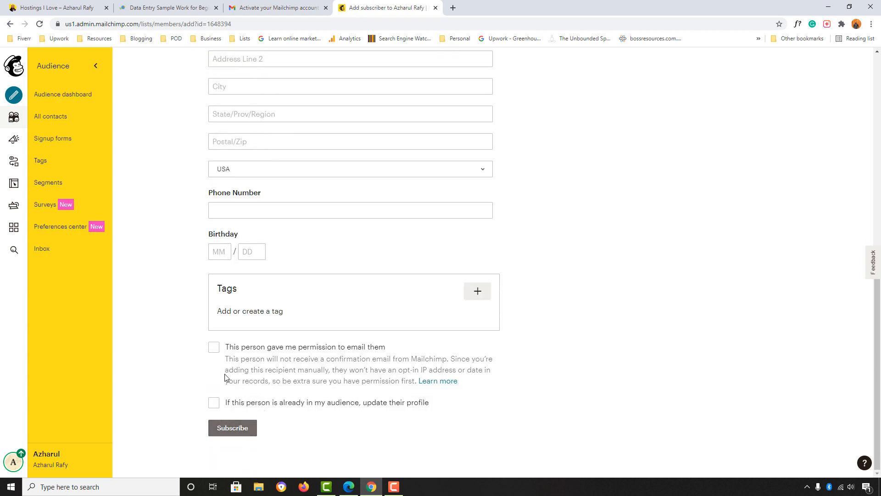
scroll(176, 396, "up", 10)
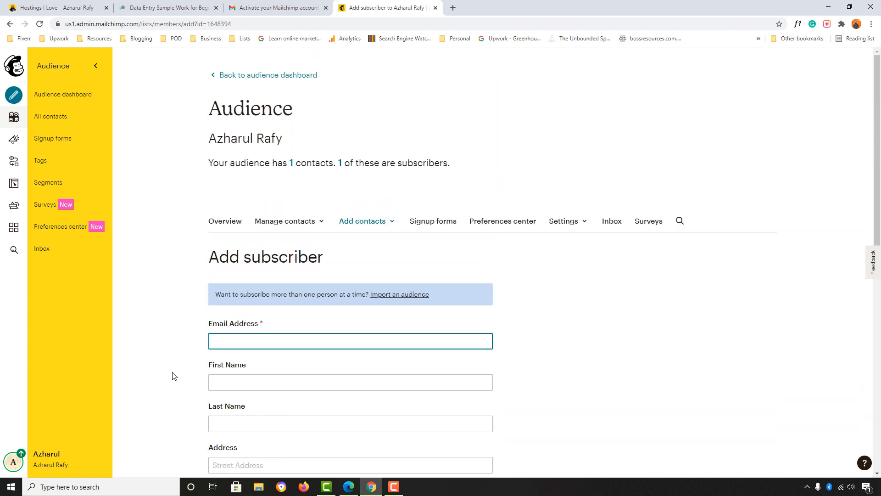
left_click(383, 224)
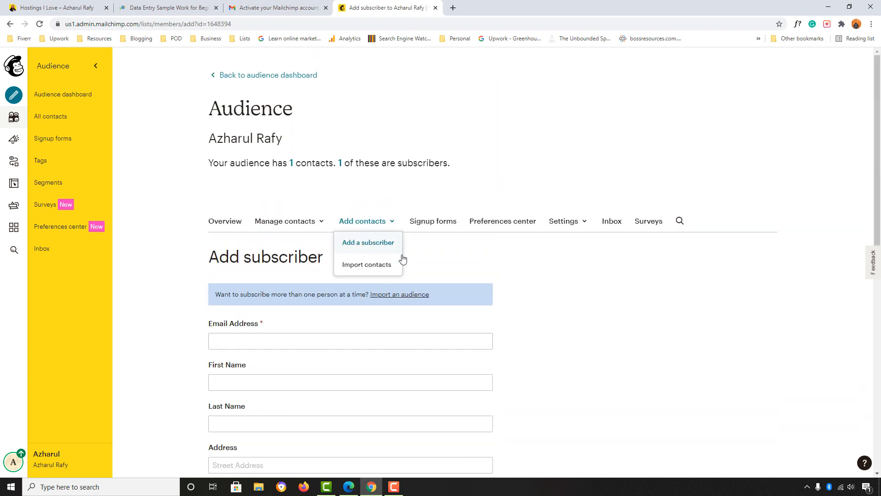
left_click(364, 270)
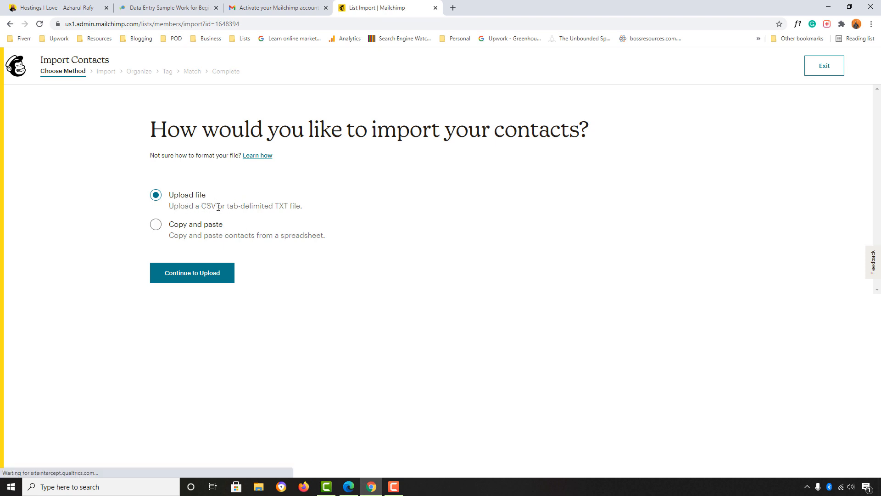
Open my emails.txt in Notepad from the desktop and select both email addresses.
left_click_drag(230, 206, 292, 203)
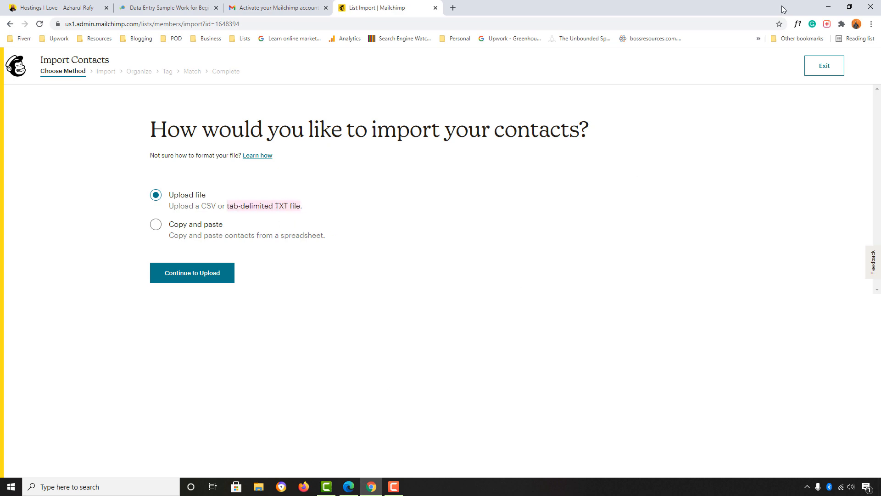
left_click(828, 6)
left_click(827, 5)
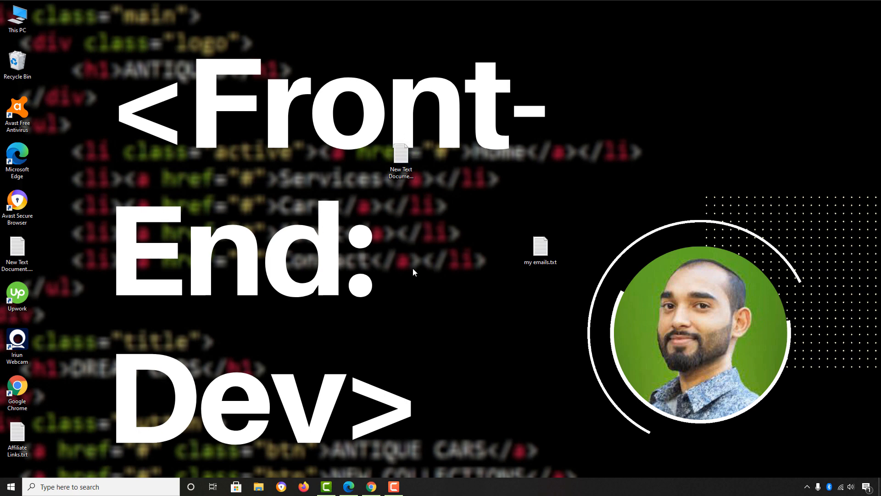
double_click(549, 255)
left_click_drag(487, 197, 414, 180)
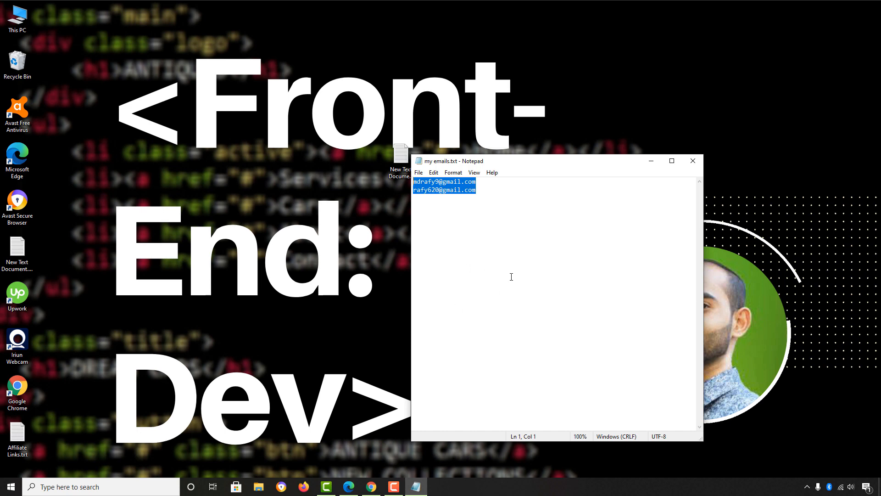
left_click(651, 161)
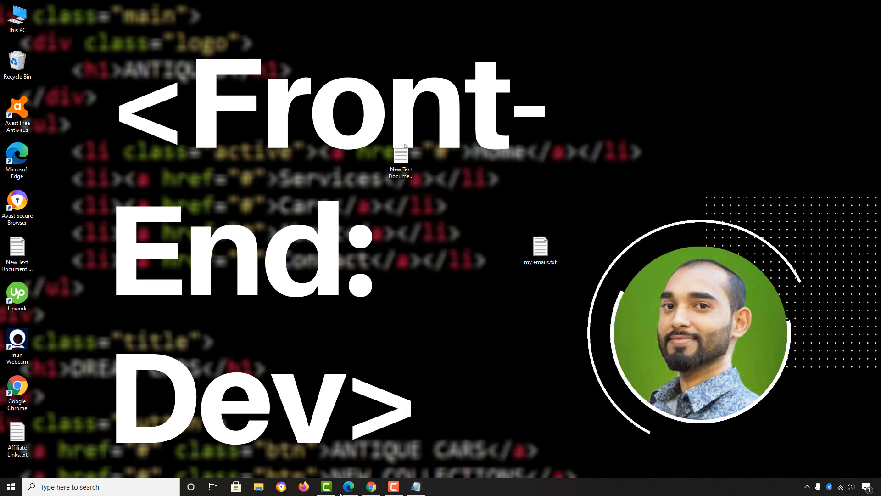
left_click(371, 487)
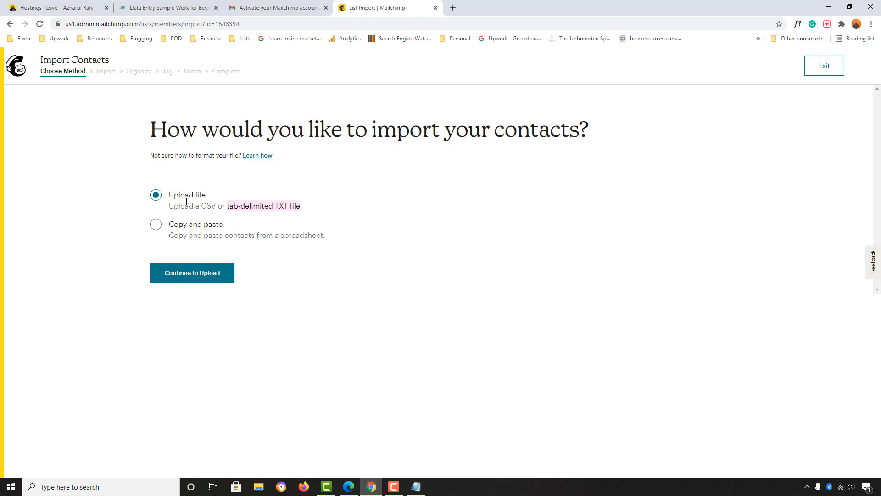
Choose Copy and paste, paste both addresses from my emails.txt, and continue to Organize.
left_click(208, 227)
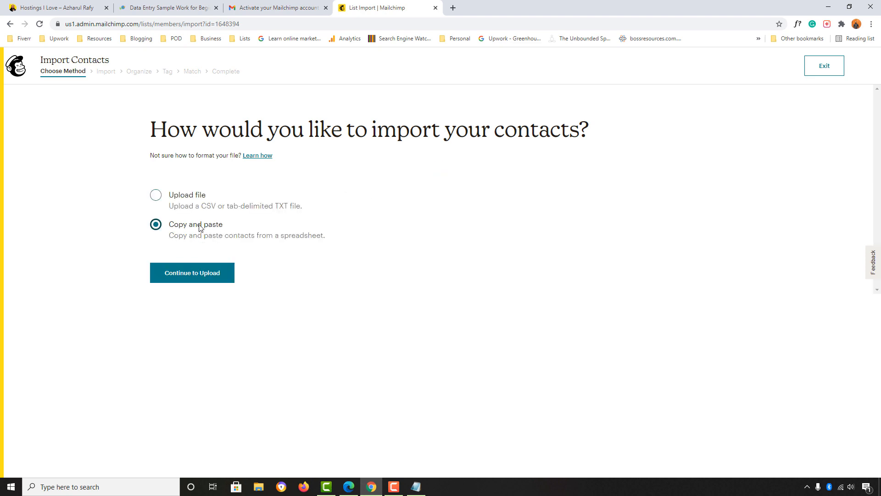
left_click(203, 281)
left_click(416, 487)
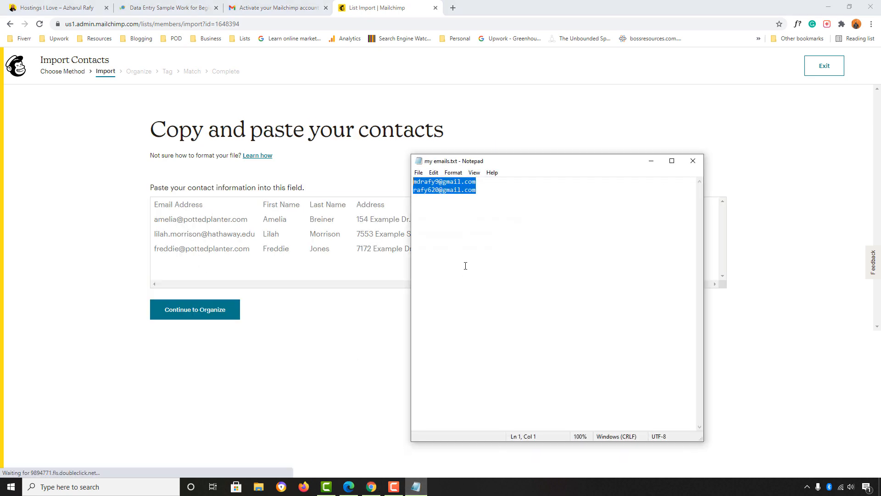
left_click_drag(491, 199, 402, 176)
right_click(437, 191)
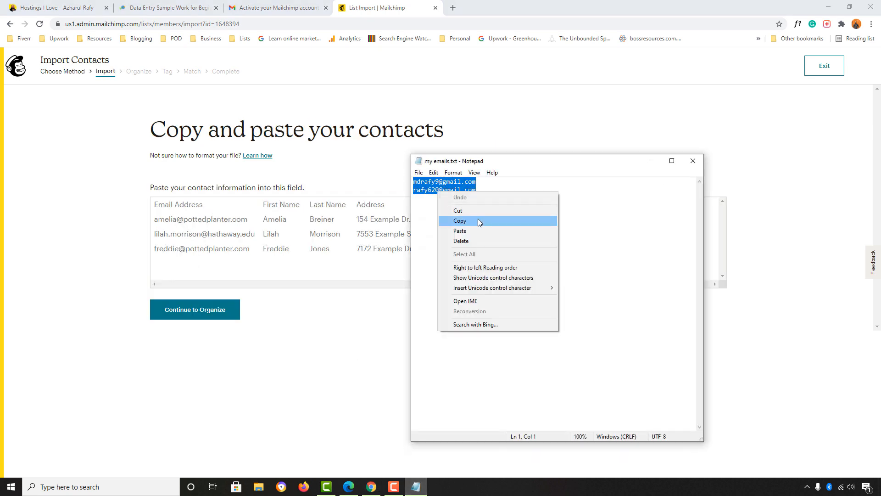
left_click(477, 219)
left_click(222, 222)
right_click(244, 216)
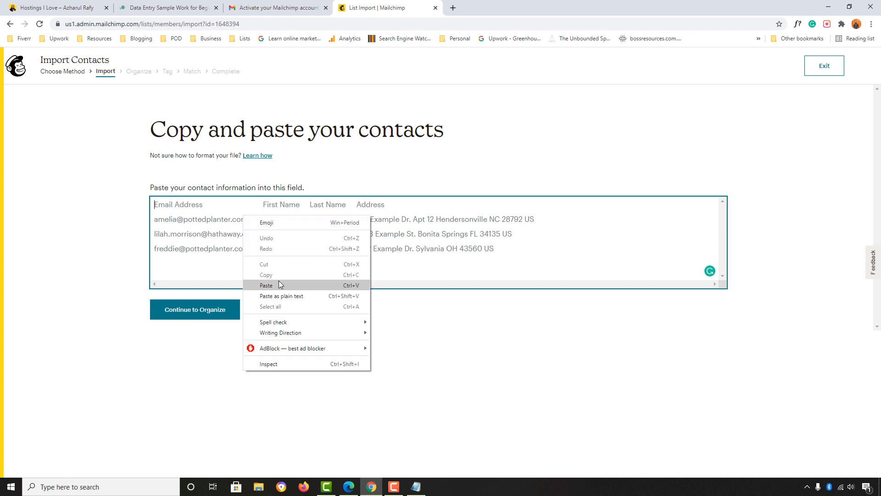
left_click(279, 284)
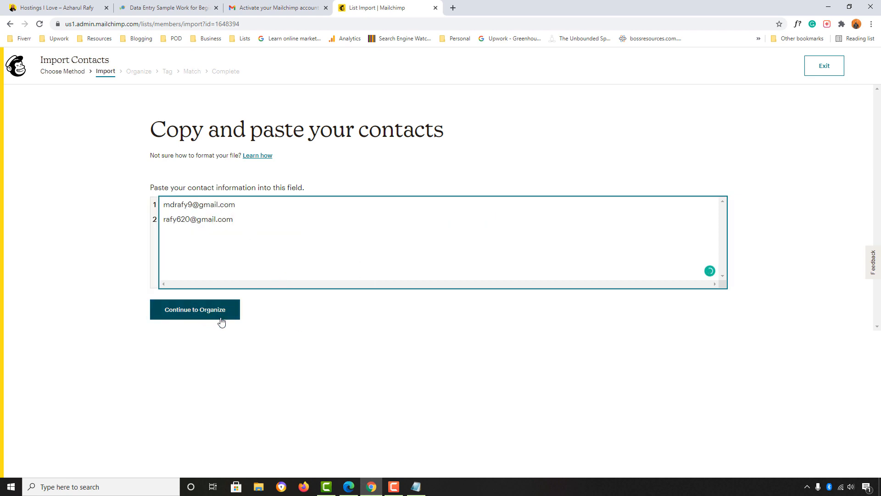
left_click(187, 316)
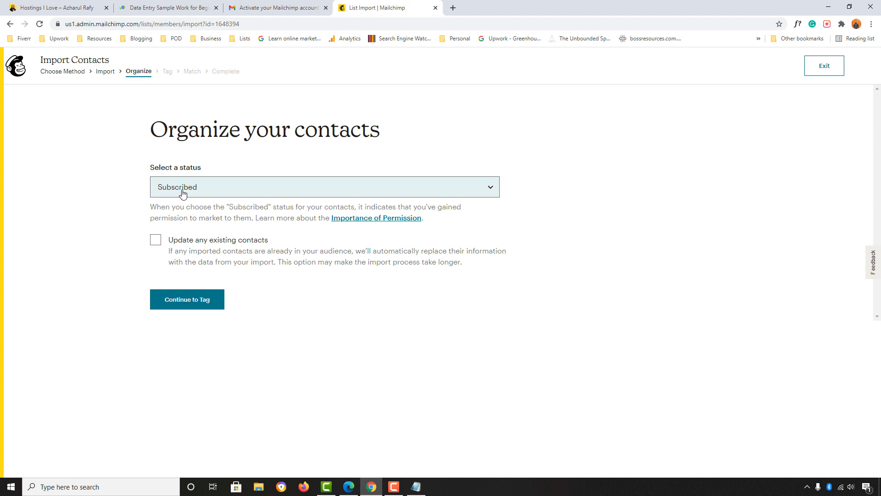
Keep status Subscribed, enable Update any existing contacts, and continue to the Tag step.
left_click(221, 192)
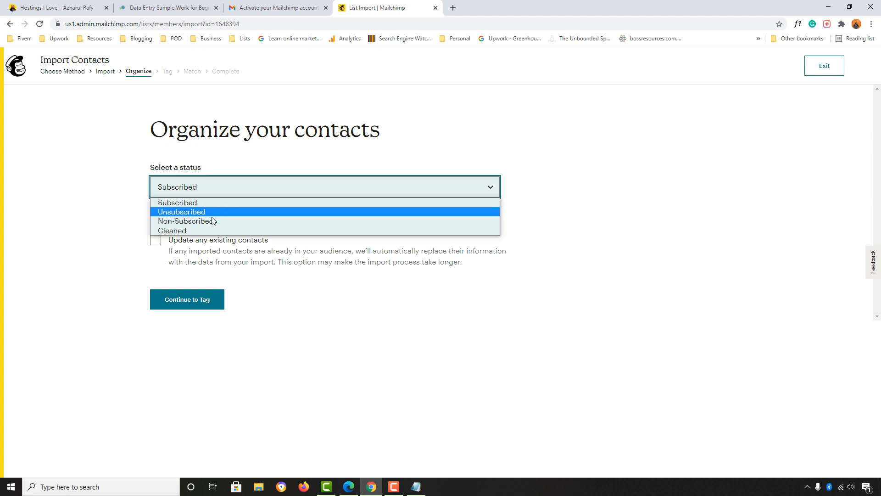
left_click(175, 205)
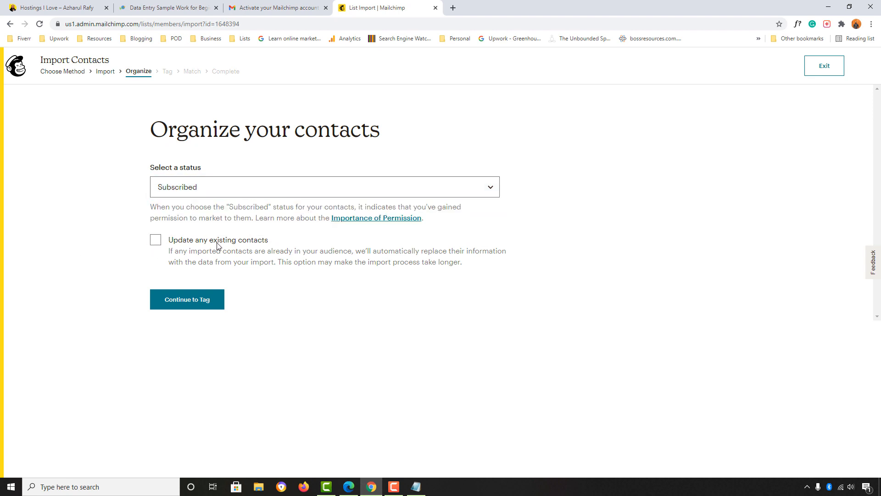
left_click(157, 241)
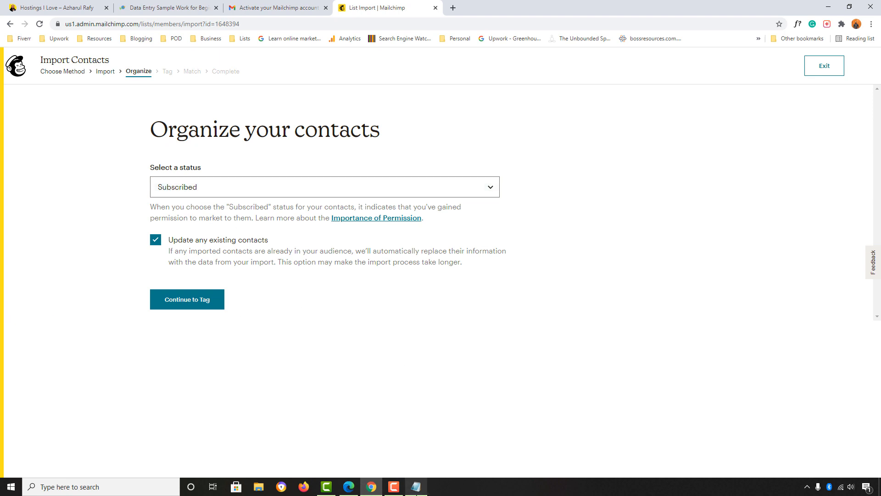
left_click(416, 487)
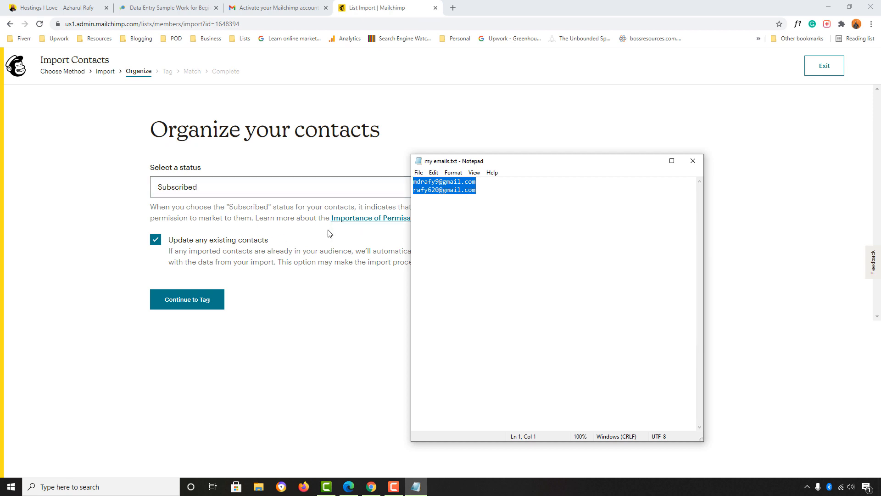
left_click(135, 262)
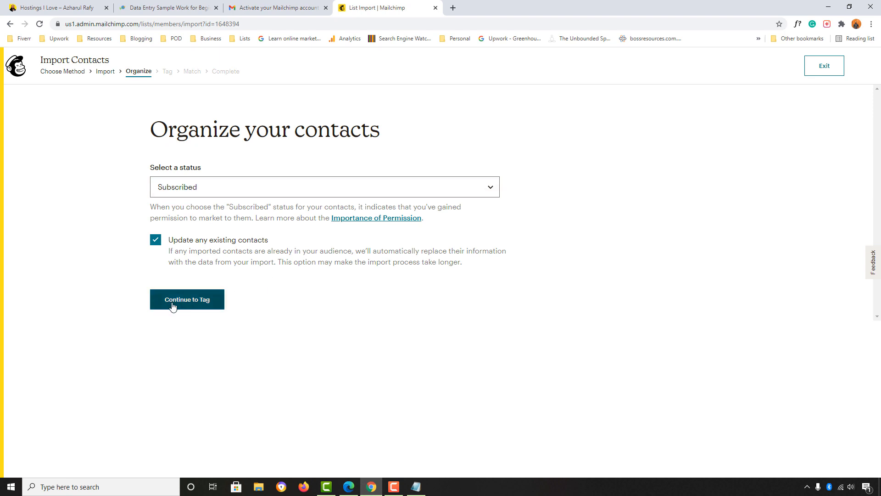
left_click(196, 304)
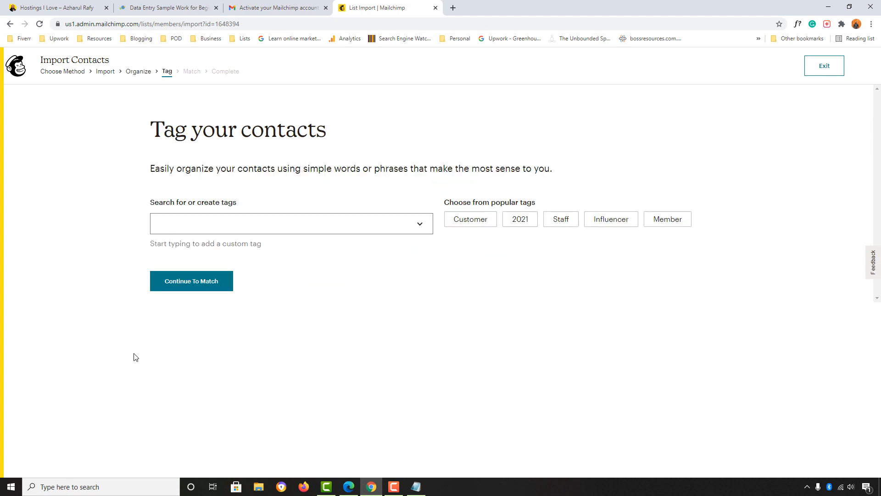
Create the tag 'copied' for the pasted contacts and continue to Match.
left_click(218, 219)
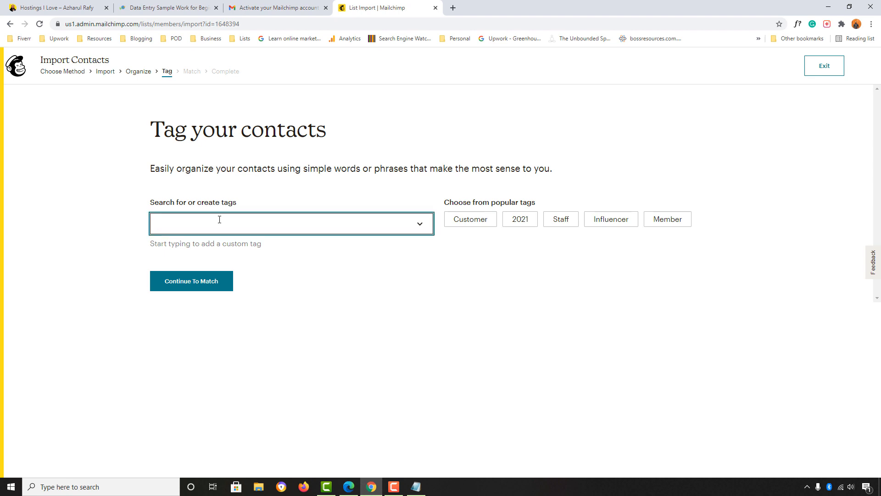
type("copied")
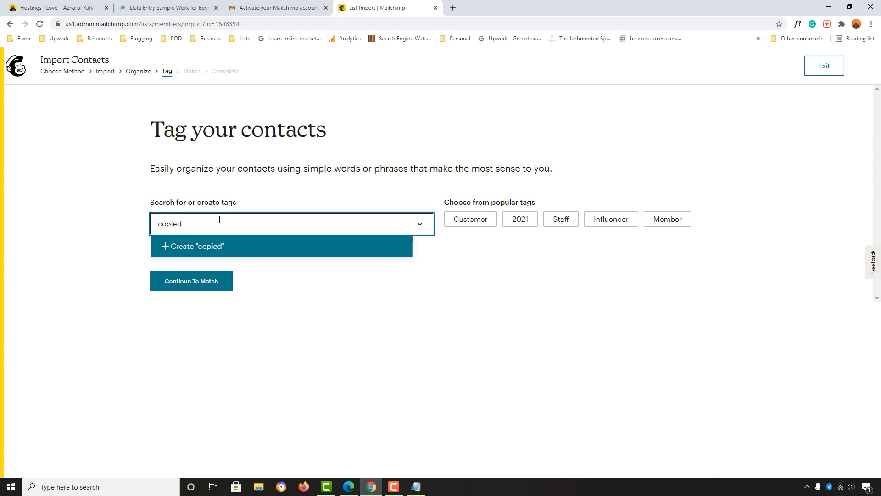
left_click(179, 245)
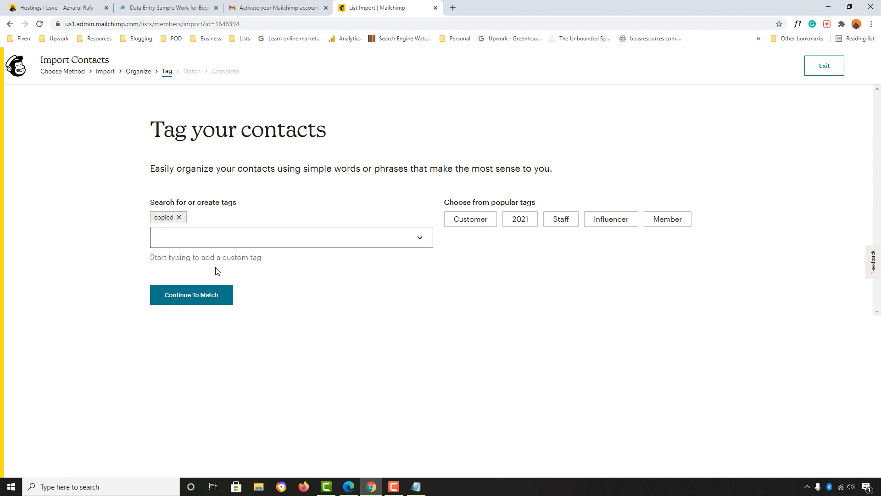
left_click(190, 303)
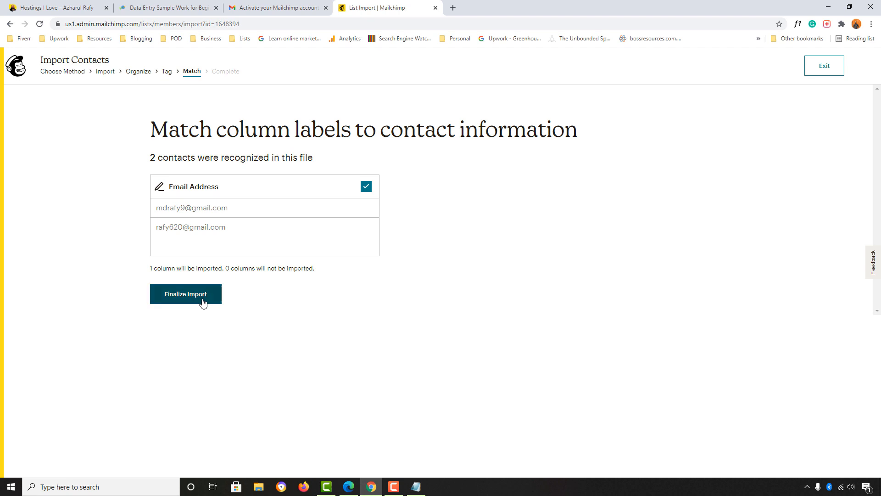
Finalize and complete the import of the two contacts, then view the contact list.
left_click(183, 301)
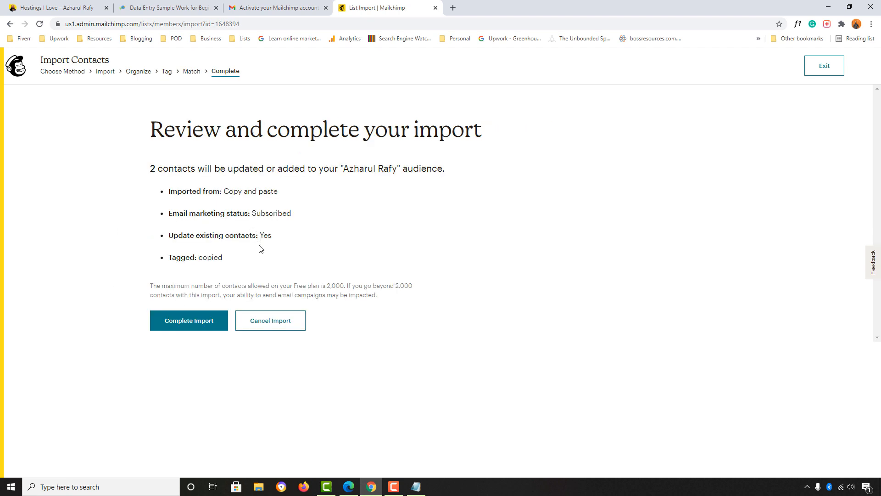
left_click(193, 325)
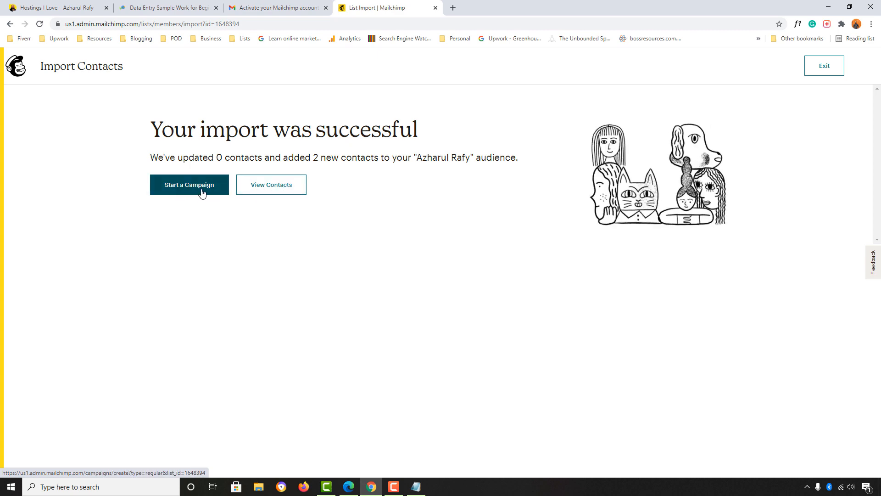
left_click(276, 190)
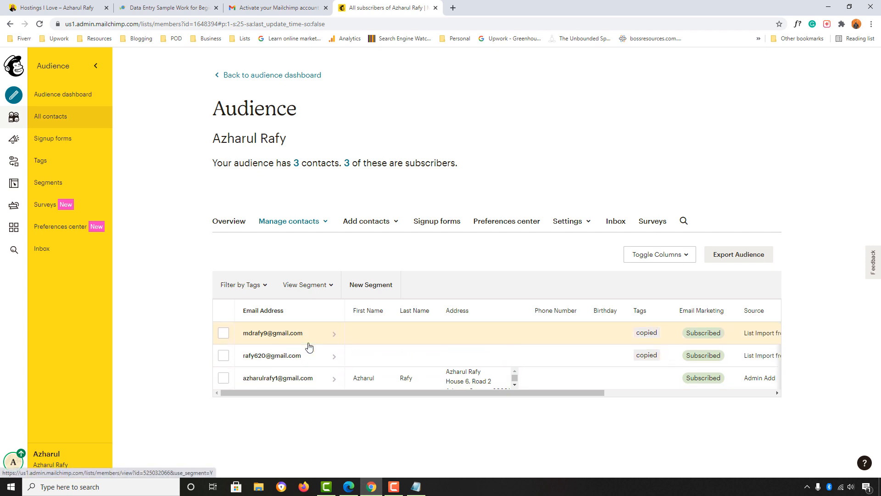
Return from Notepad to the audience contacts and launch Add contacts > Import contacts again.
left_click(416, 486)
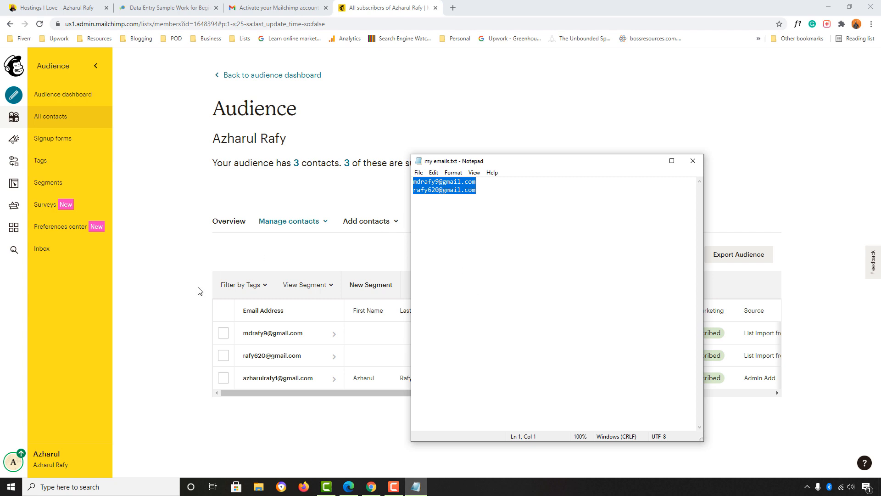
left_click(184, 304)
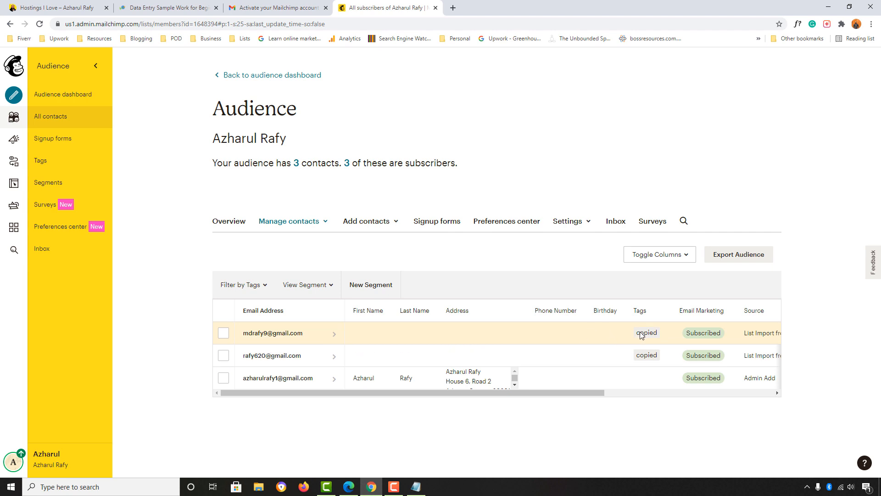
left_click(380, 225)
left_click(362, 270)
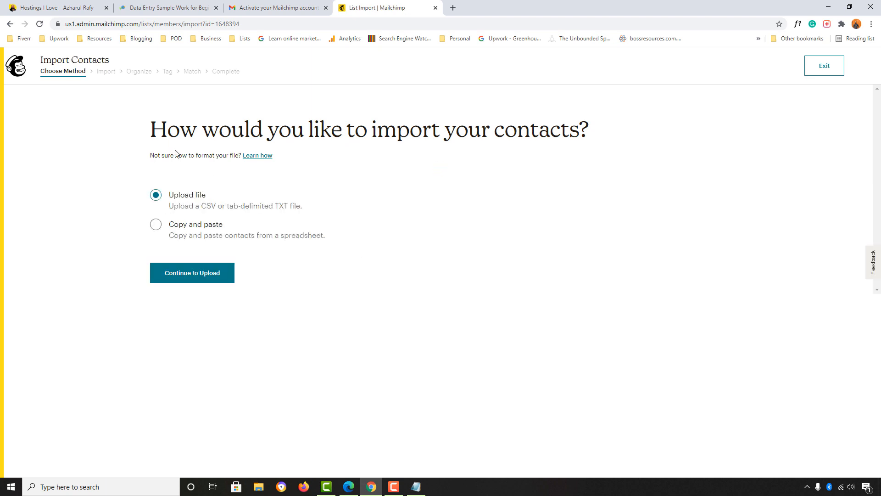
Upload my emails.txt as the contact file and continue to Organize.
left_click(202, 278)
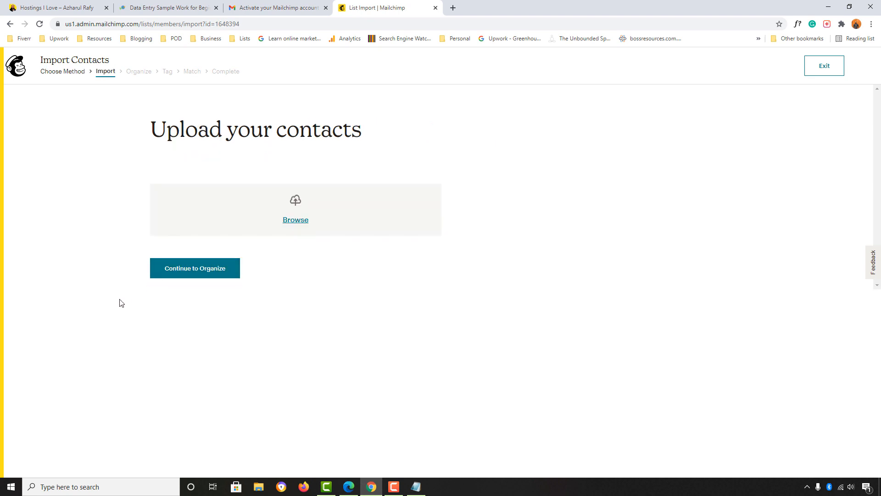
left_click(294, 220)
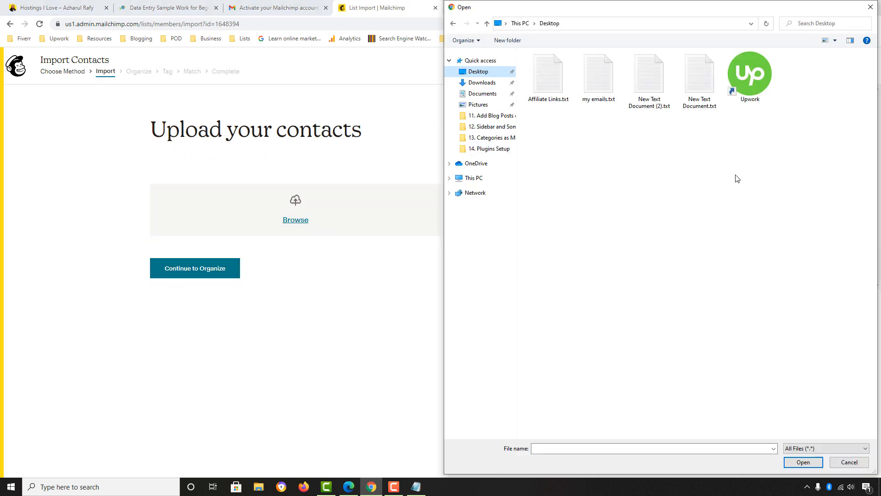
left_click(596, 94)
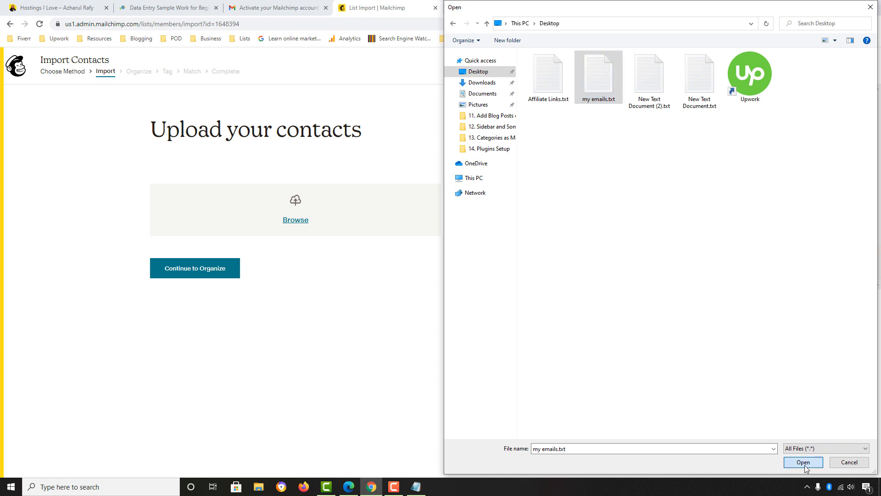
left_click(806, 464)
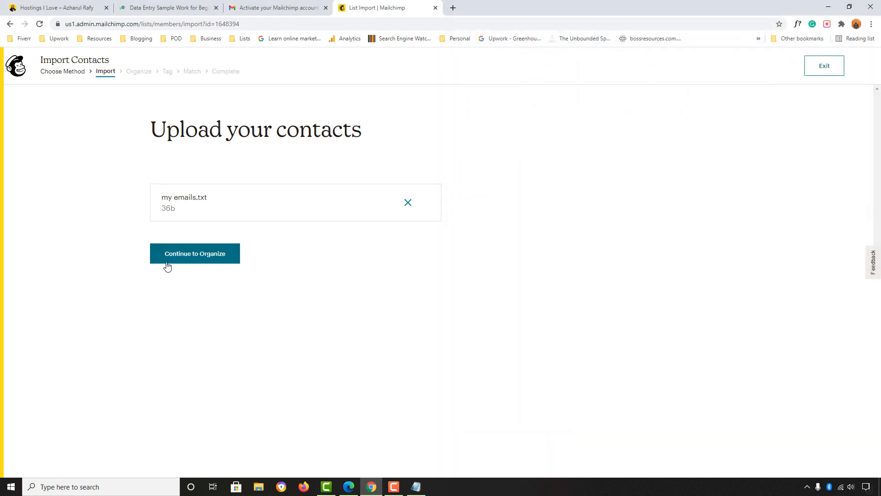
left_click(202, 259)
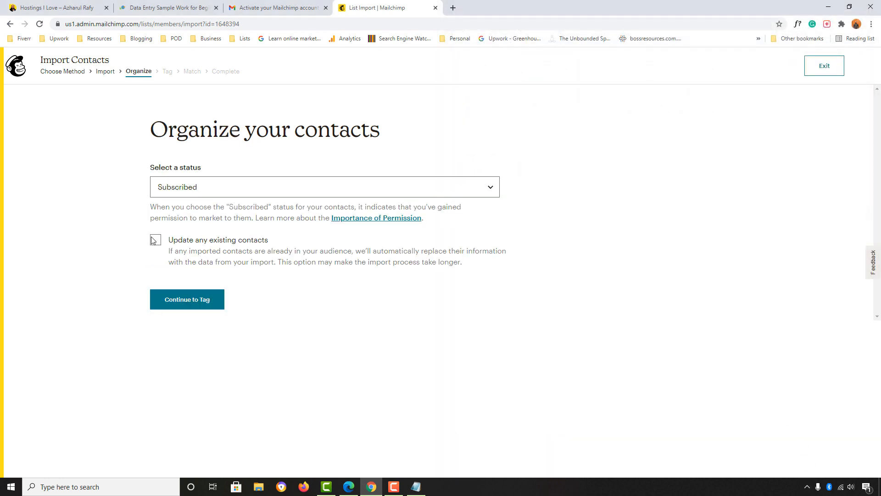
Keep status Subscribed, update existing contacts, enter an 'Upload' tag, and continue to Match.
left_click(170, 186)
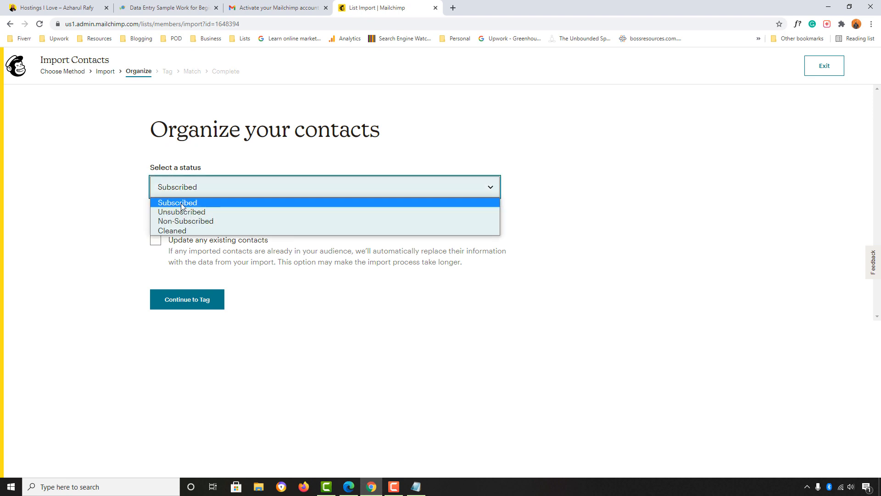
left_click(211, 202)
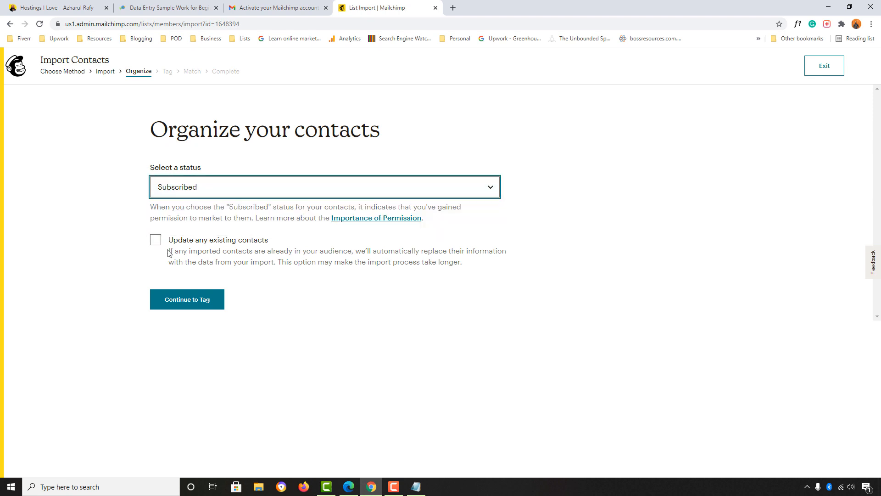
left_click(178, 242)
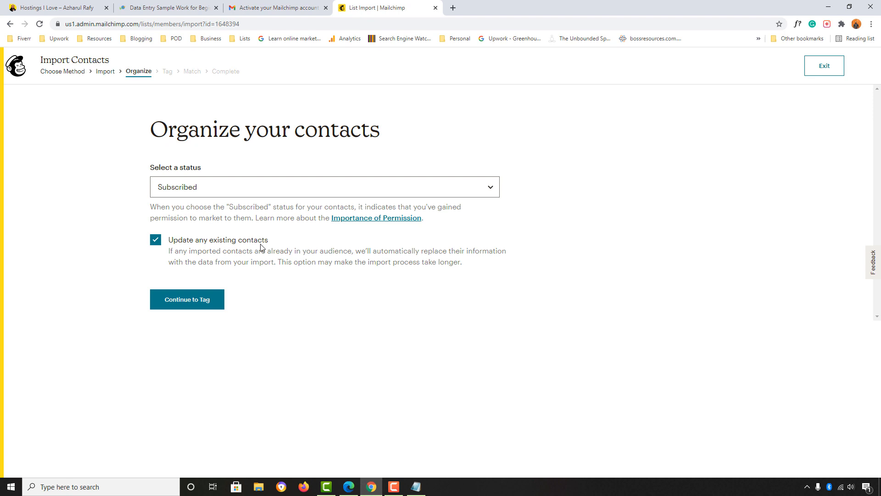
left_click(181, 304)
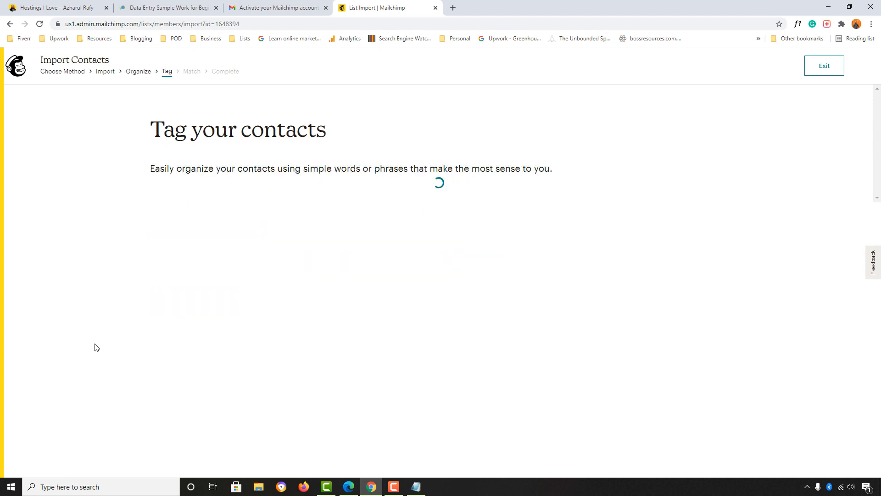
left_click(219, 225)
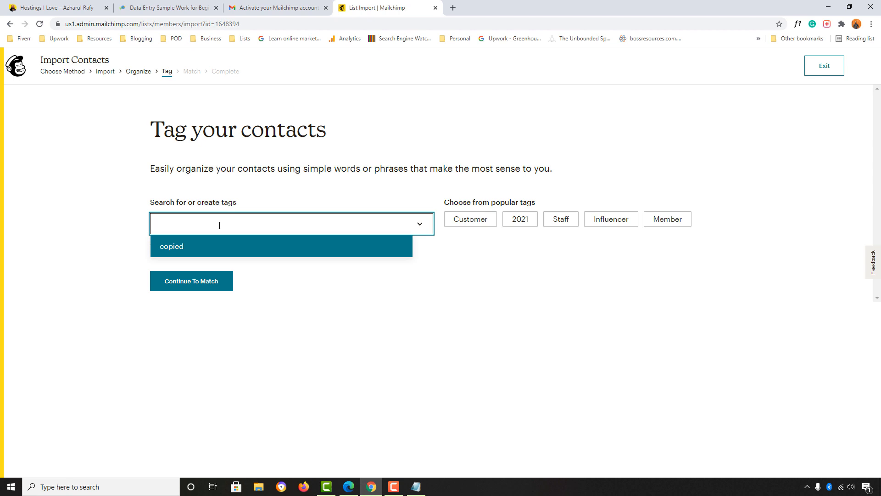
type("Upload")
left_click(201, 288)
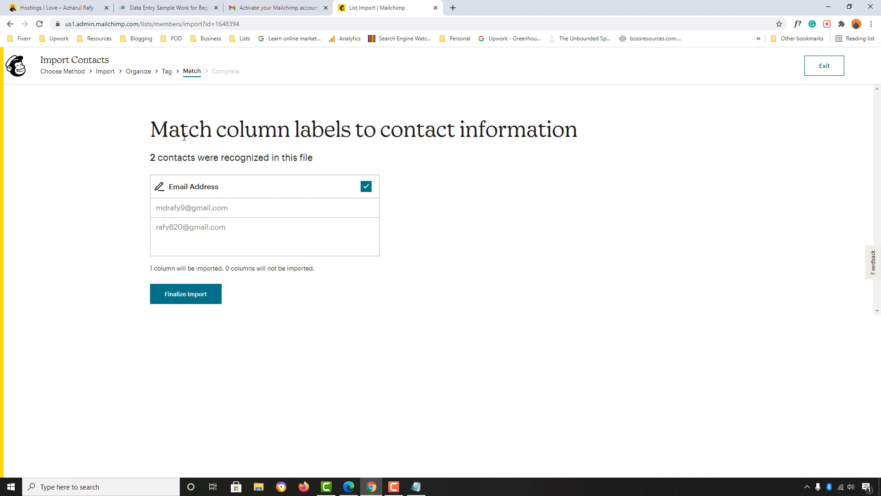
Finalize and complete the my emails.txt import, then view the audience's contact list.
left_click(416, 486)
left_click(118, 230)
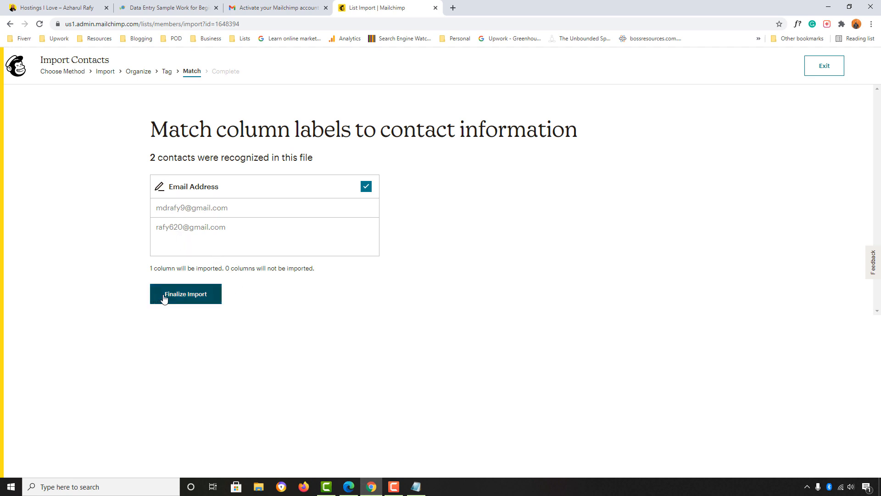
left_click(188, 300)
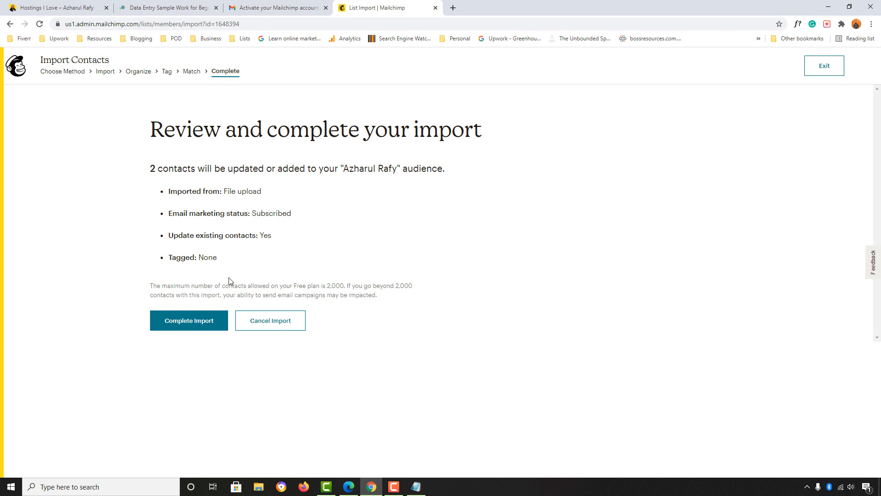
left_click(171, 326)
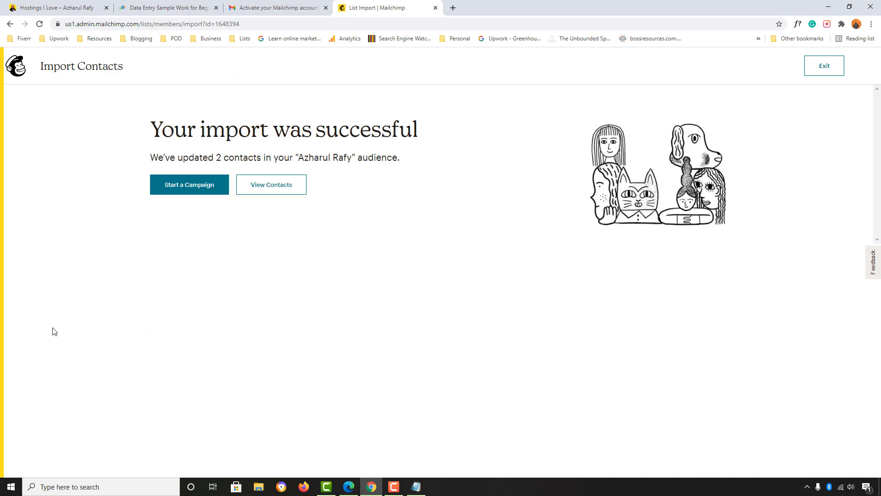
left_click(269, 193)
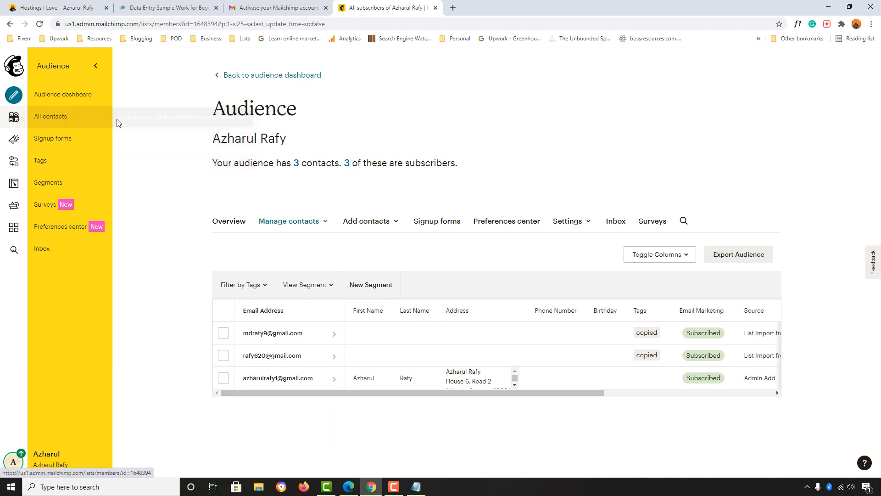
Open Signup forms > Form builder and scroll through its Email, Name, Address, Phone and Birthday fields.
left_click(70, 143)
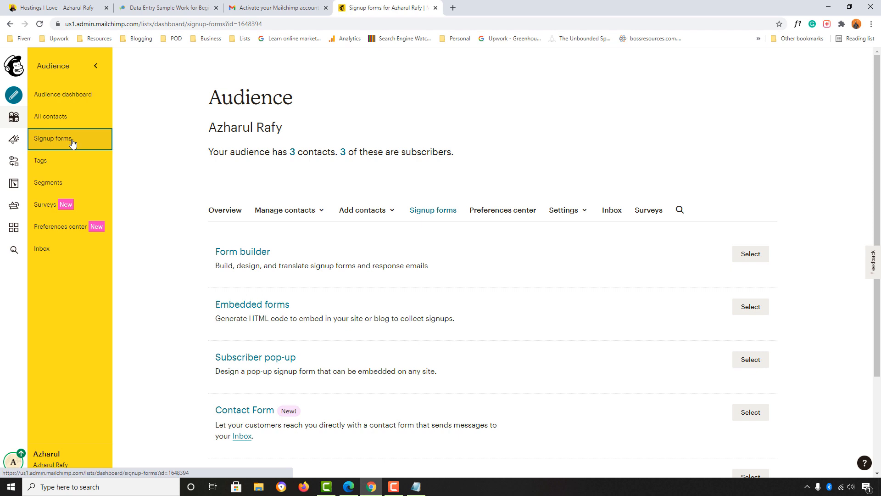
left_click(248, 259)
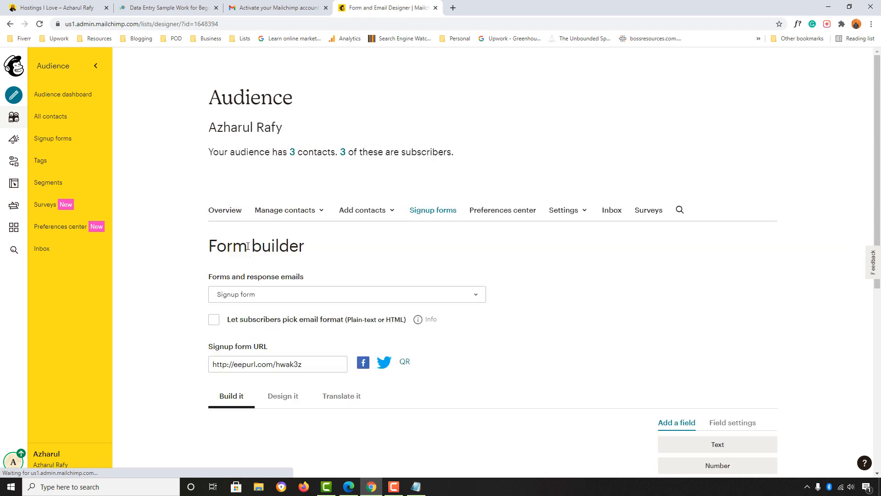
scroll(193, 330, "down", 3)
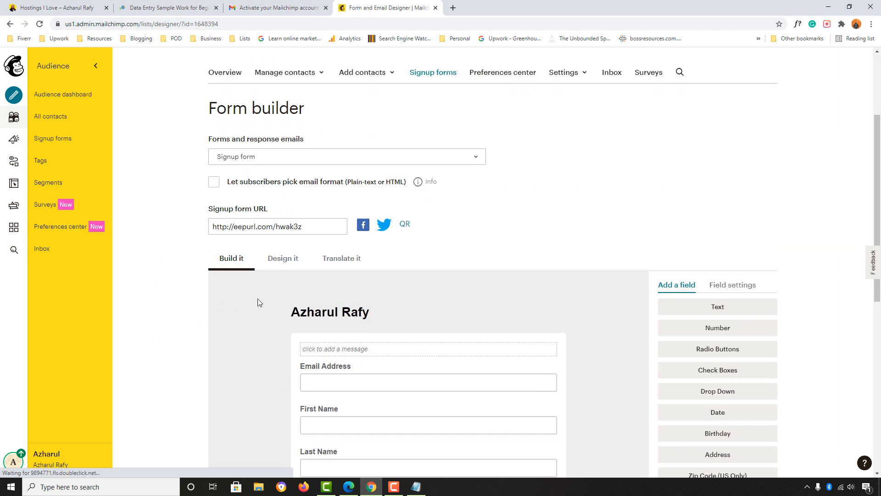
scroll(271, 320, "down", 3)
scroll(417, 326, "down", 3)
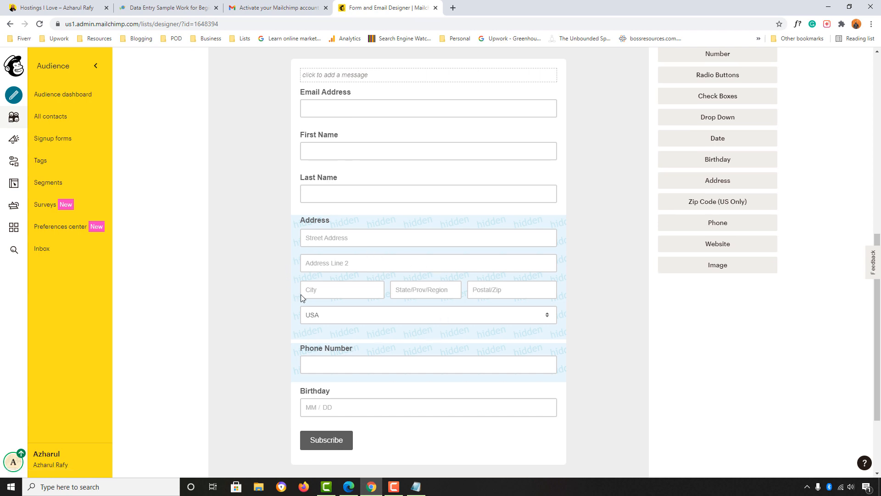
scroll(331, 284, "up", 2)
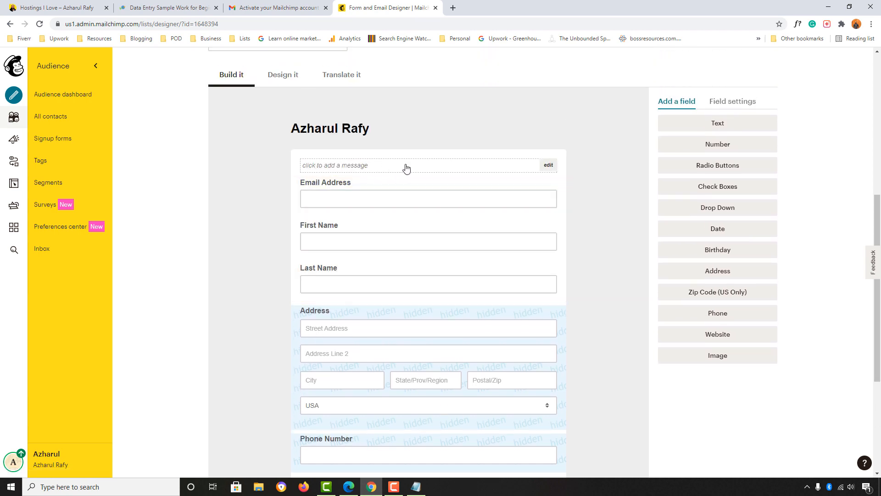
scroll(389, 177, "down", 2)
scroll(736, 256, "up", 3)
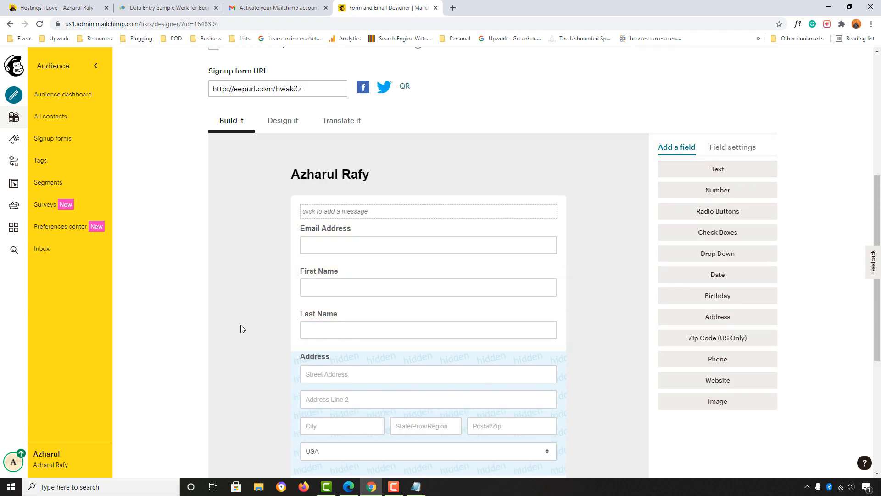
scroll(254, 255, "down", 1)
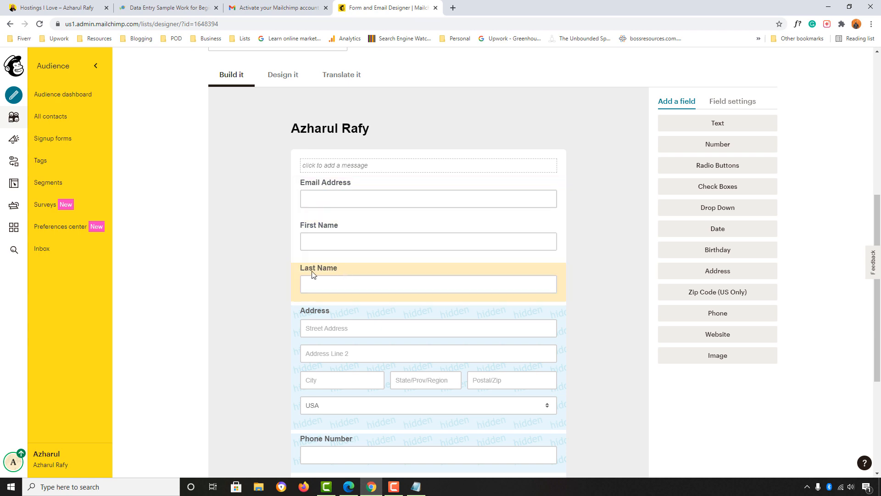
scroll(325, 241, "down", 1)
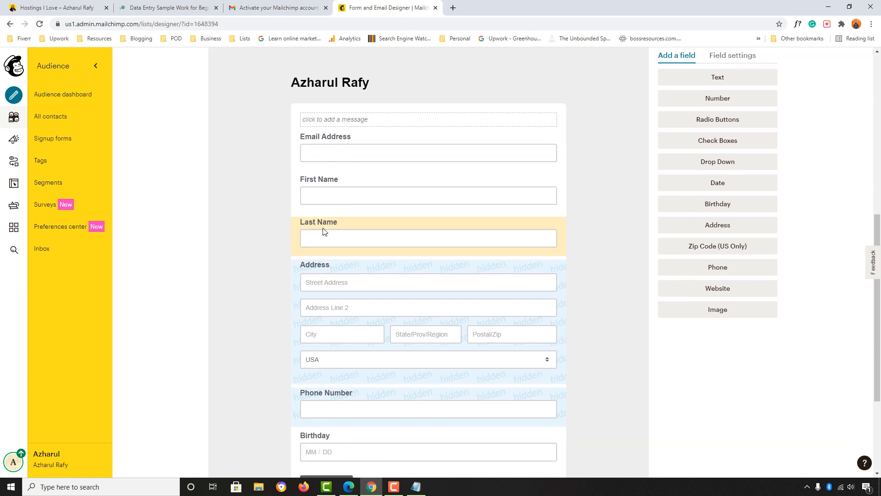
Delete the Last Name field from the signup form, confirming with DELETE.
left_click(324, 231)
left_click(322, 258)
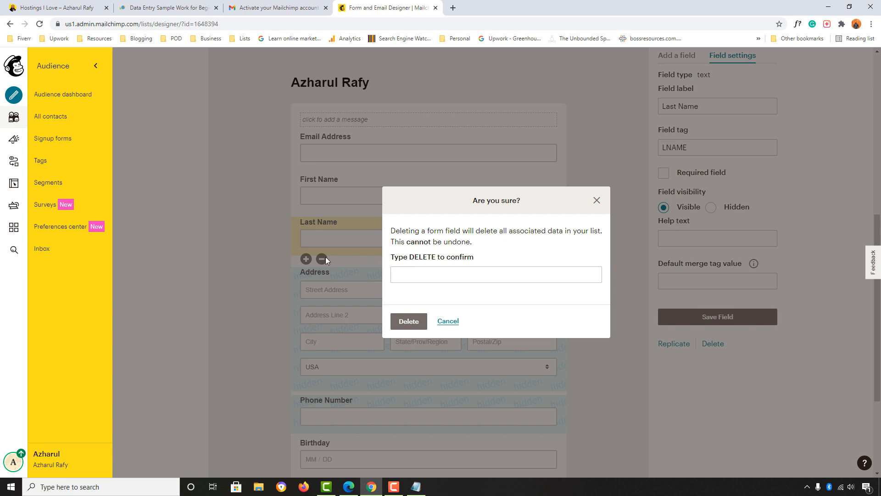
left_click(410, 274)
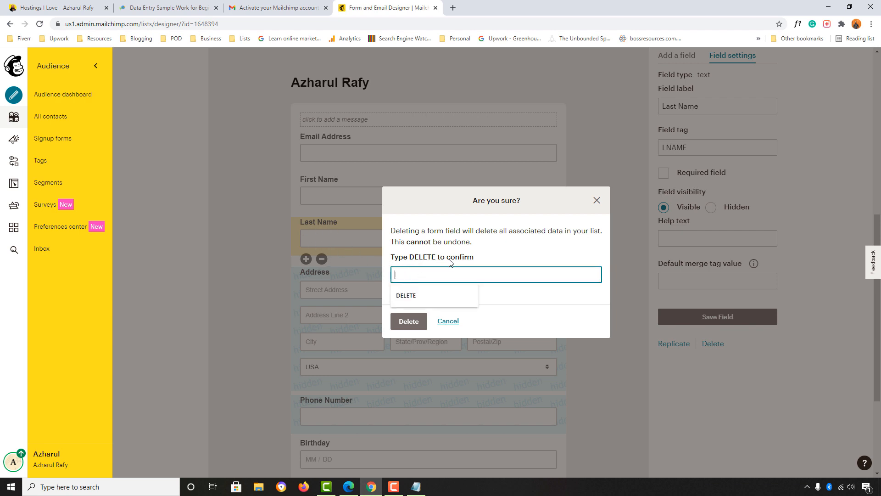
left_click(413, 295)
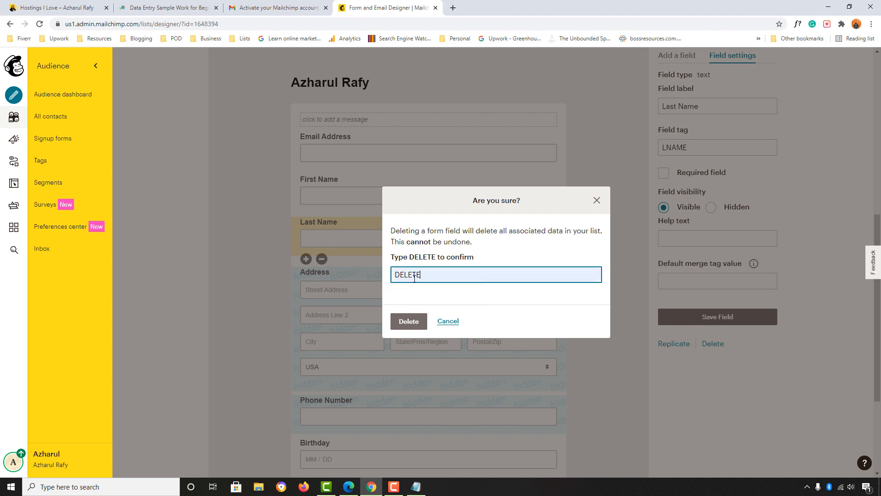
left_click(408, 321)
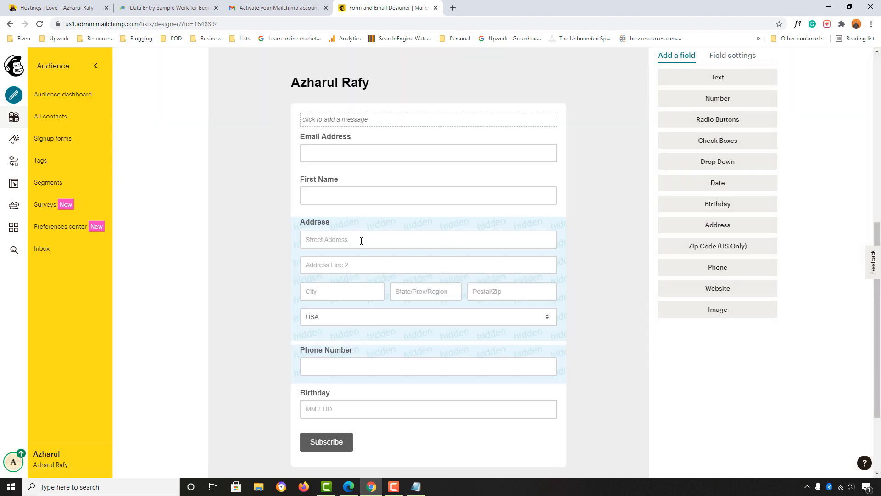
Delete the Address and Phone Number fields too, confirming each with DELETE.
left_click(342, 223)
left_click(322, 344)
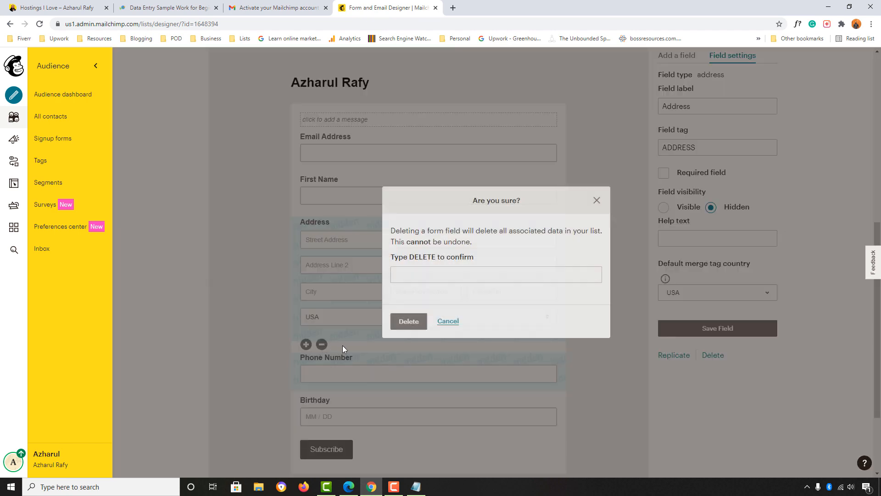
left_click(406, 274)
left_click(413, 296)
left_click(410, 321)
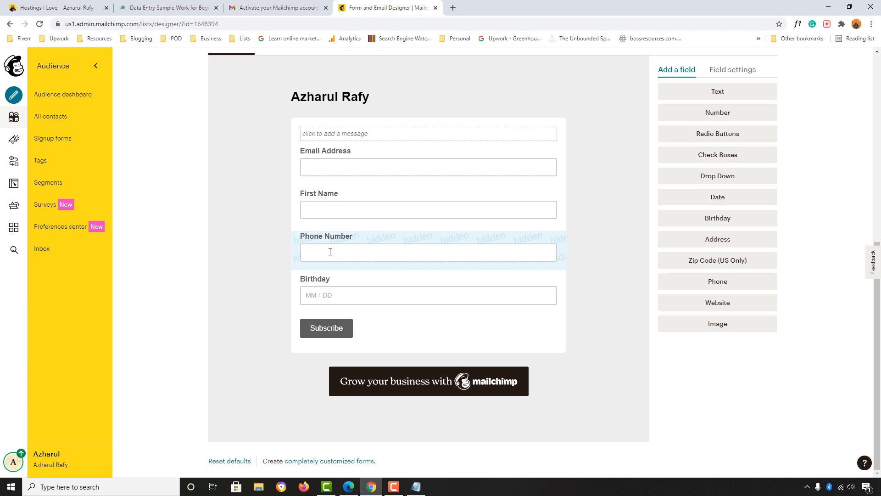
left_click(330, 251)
left_click(321, 273)
left_click(417, 282)
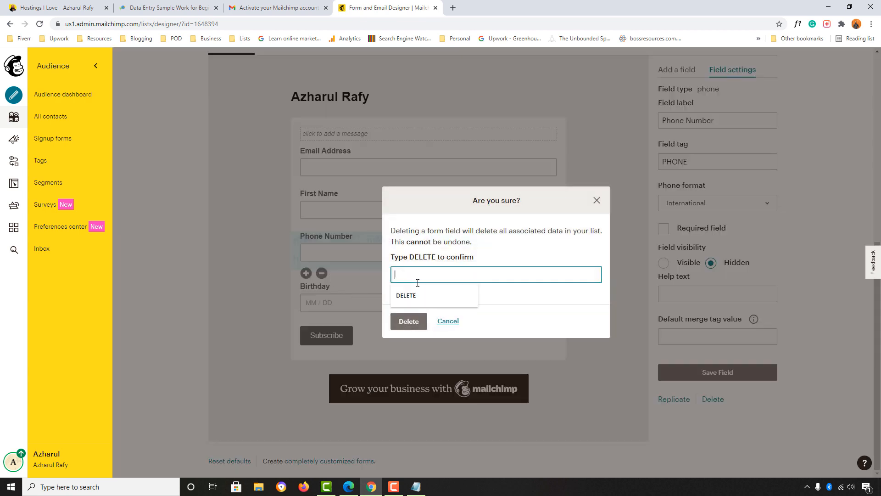
left_click(405, 295)
left_click(409, 320)
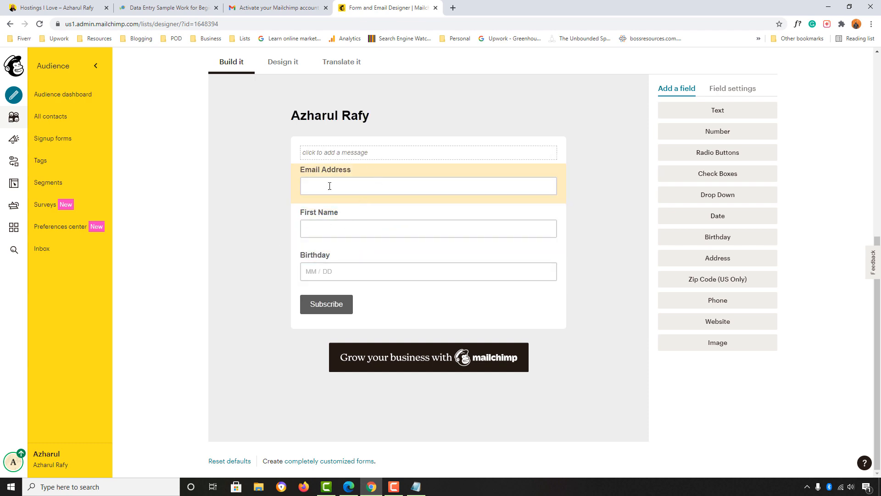
Delete the Birthday field from the signup form, confirming with DELETE.
left_click(354, 270)
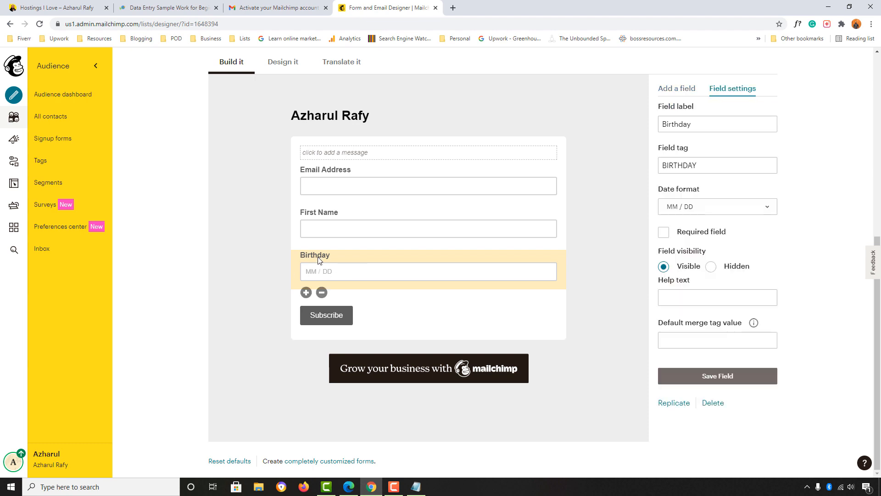
left_click(322, 292)
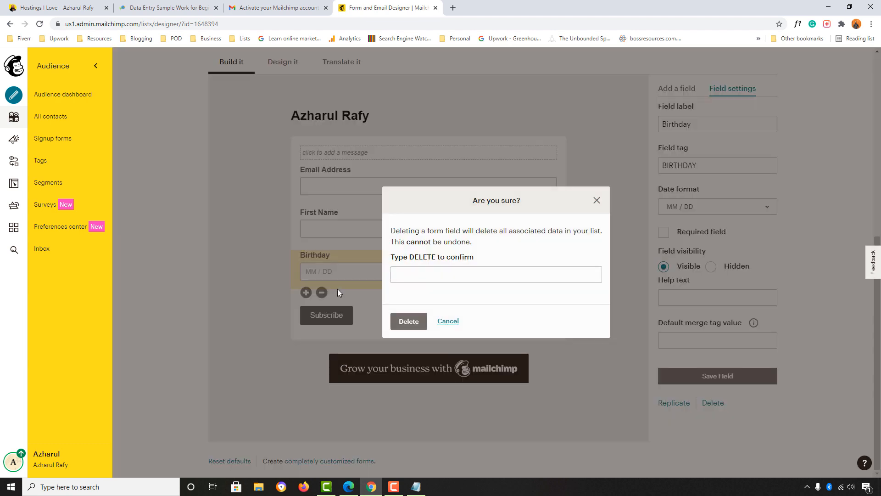
left_click(425, 274)
left_click(413, 296)
left_click(409, 321)
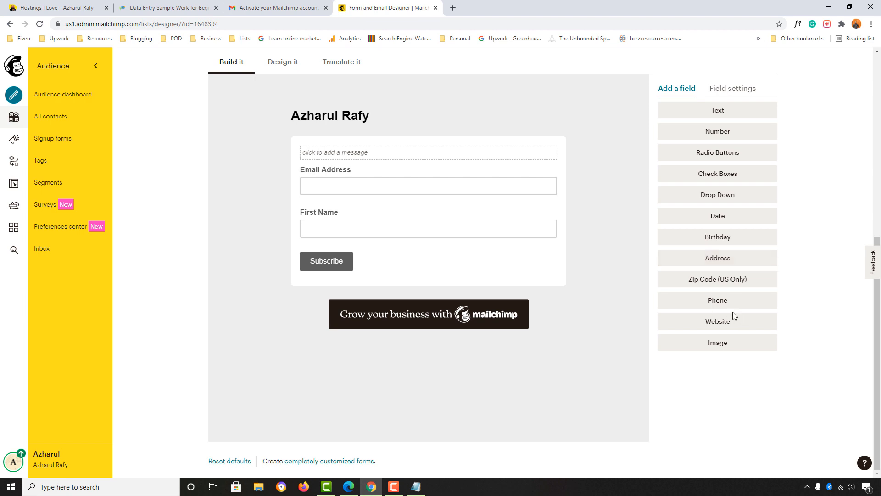
Add a Website field, then delete it again, confirming with DELETE.
left_click(715, 328)
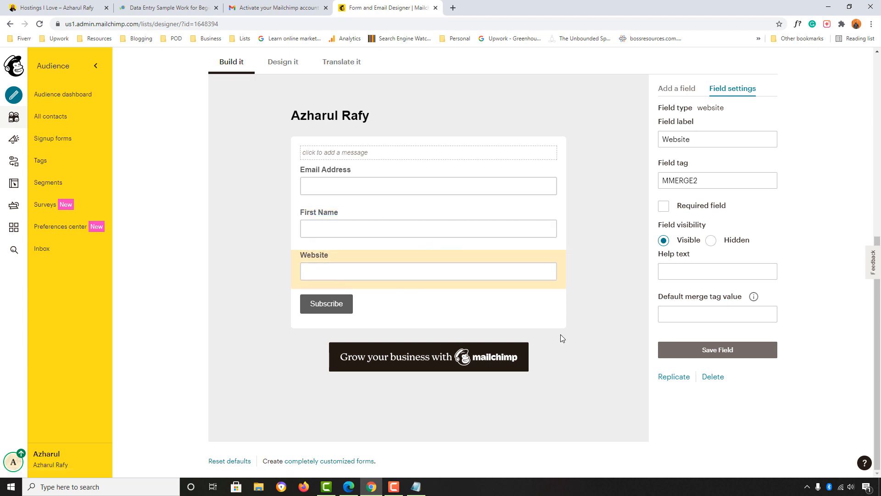
left_click(712, 377)
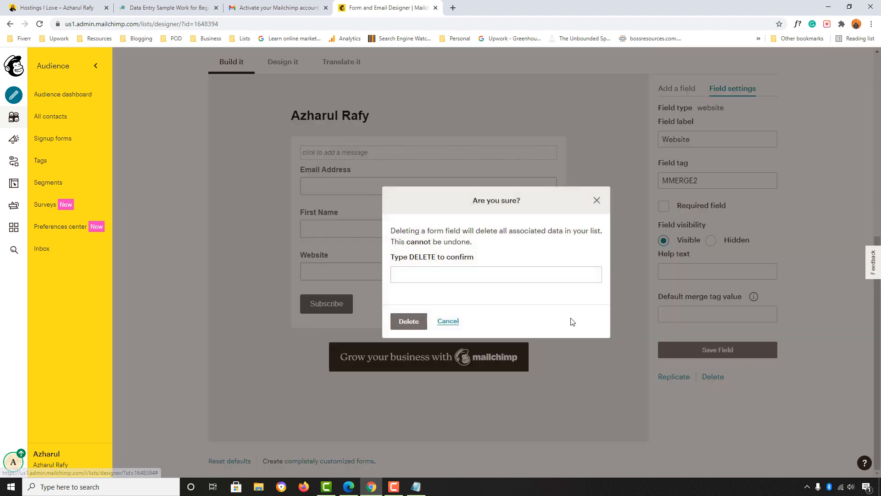
left_click(425, 274)
left_click(414, 294)
left_click(407, 327)
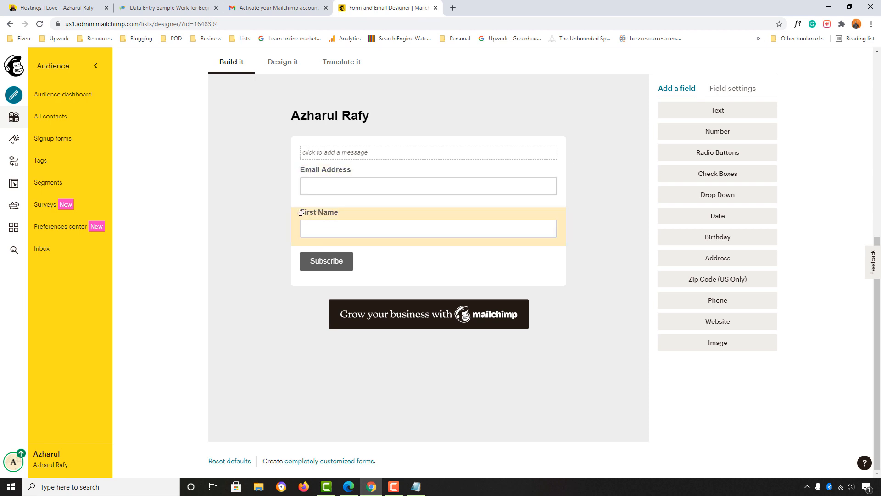
Move First Name above Email Address and switch to the Design it settings.
left_click_drag(301, 212, 302, 175)
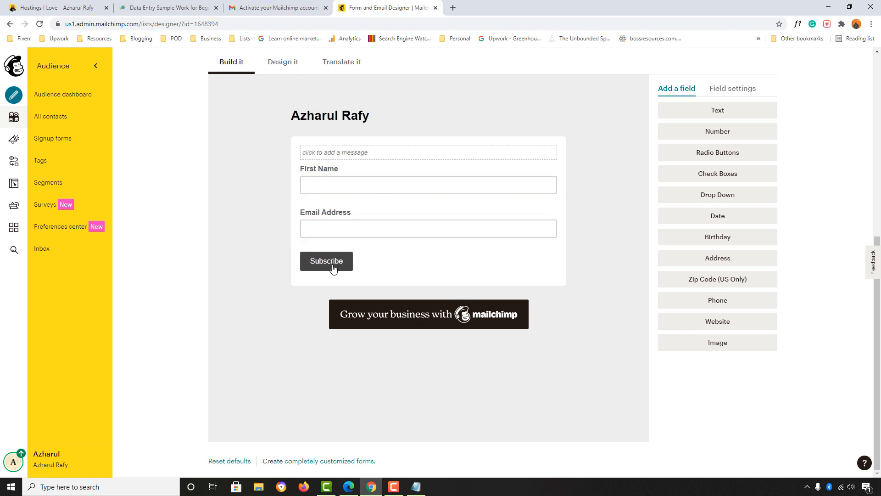
scroll(275, 235, "up", 3)
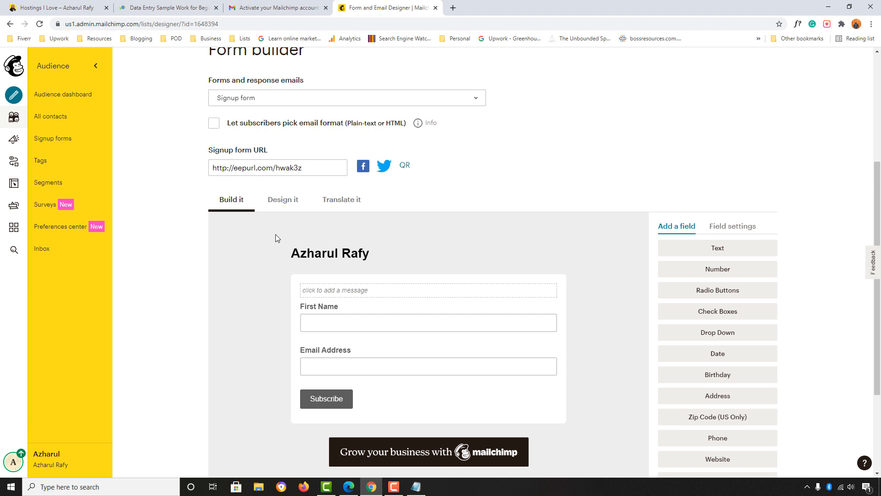
left_click(276, 205)
scroll(414, 321, "down", 2)
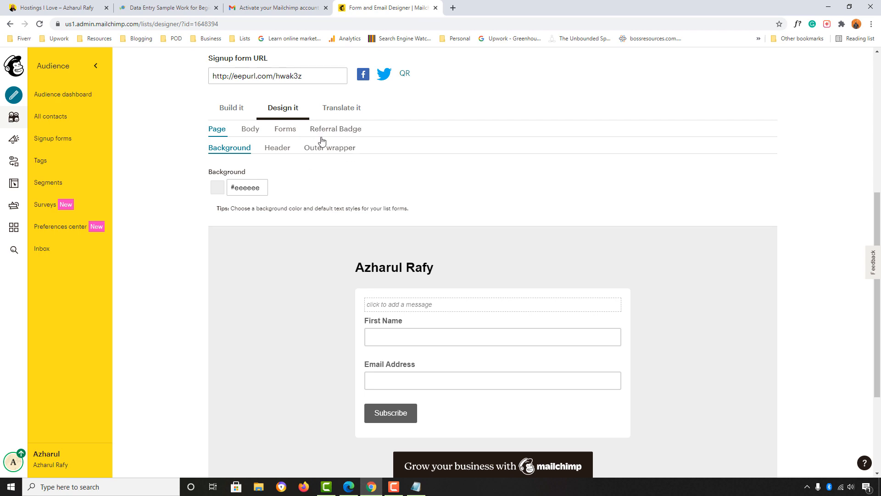
scroll(493, 375, "down", 3)
scroll(360, 349, "up", 3)
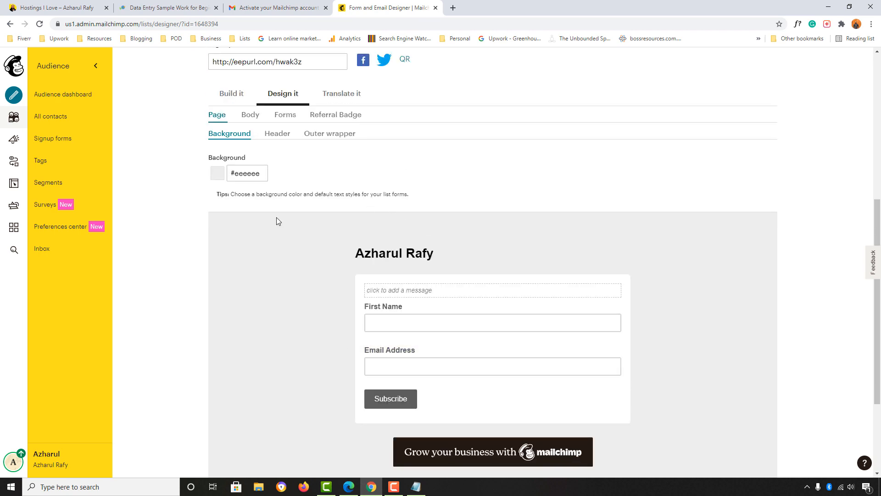
left_click(228, 100)
scroll(396, 305, "up", 2)
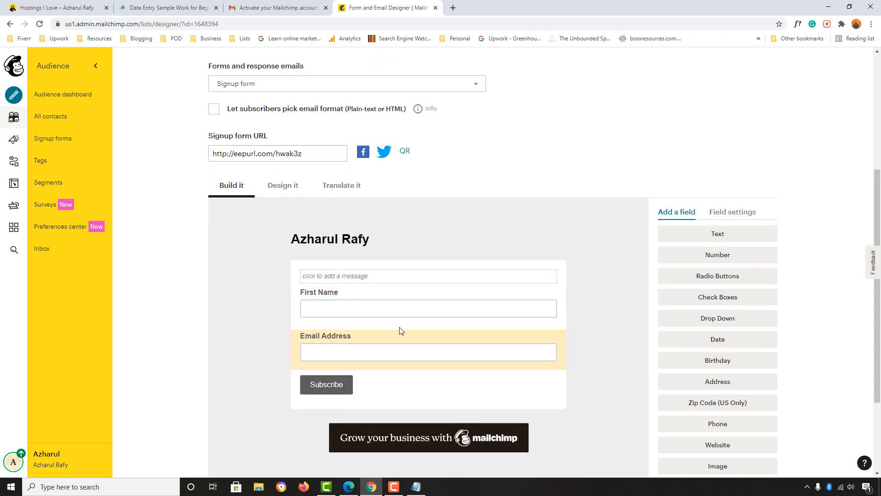
scroll(415, 301, "up", 2)
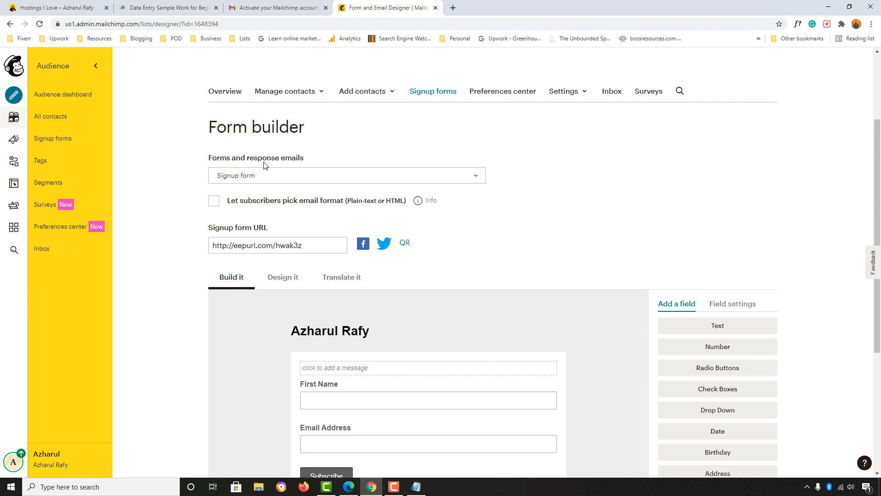
scroll(225, 133, "down", 1)
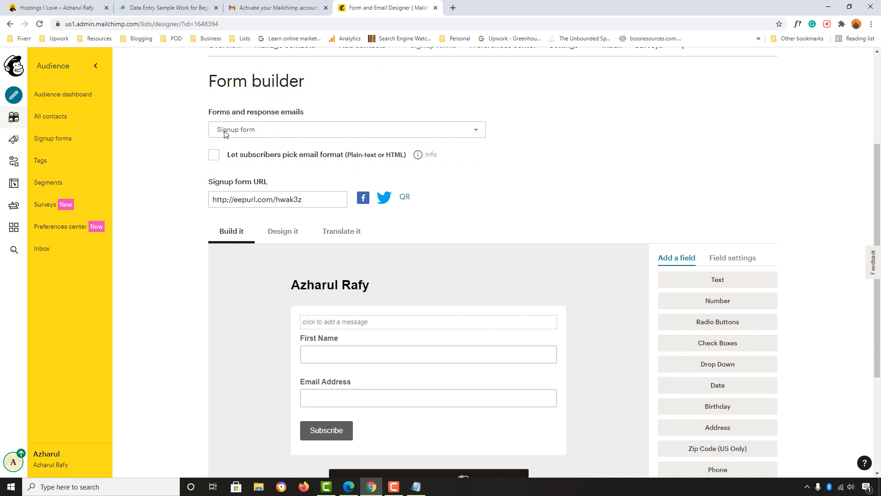
scroll(380, 241, "down", 2)
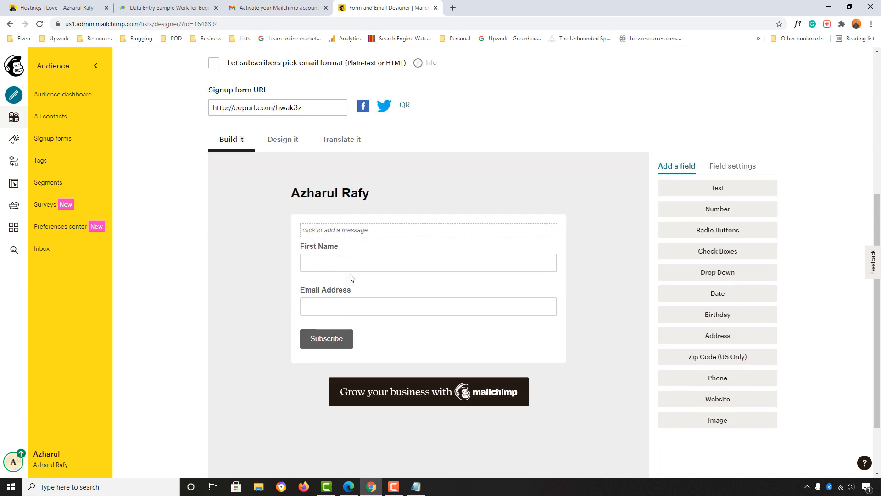
scroll(296, 182, "up", 1)
left_click(284, 155)
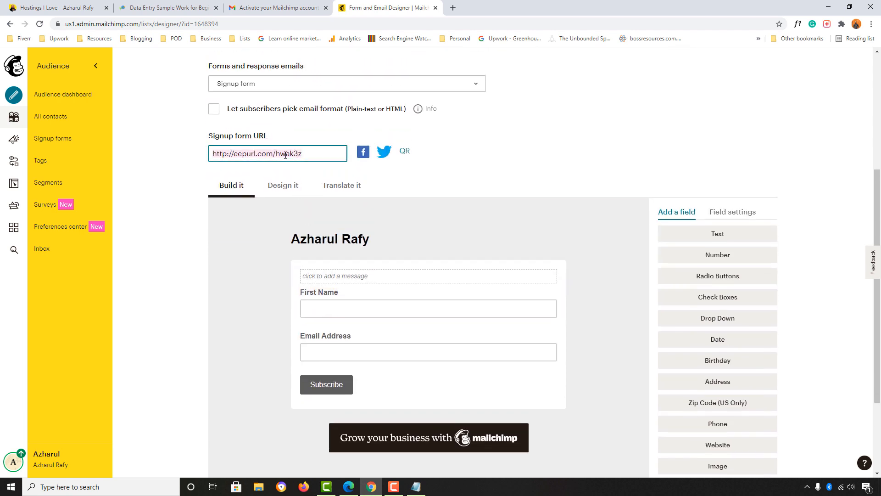
Copy the signup URL and load it in a new browser tab to preview the live form.
right_click(285, 155)
left_click(334, 191)
left_click(454, 9)
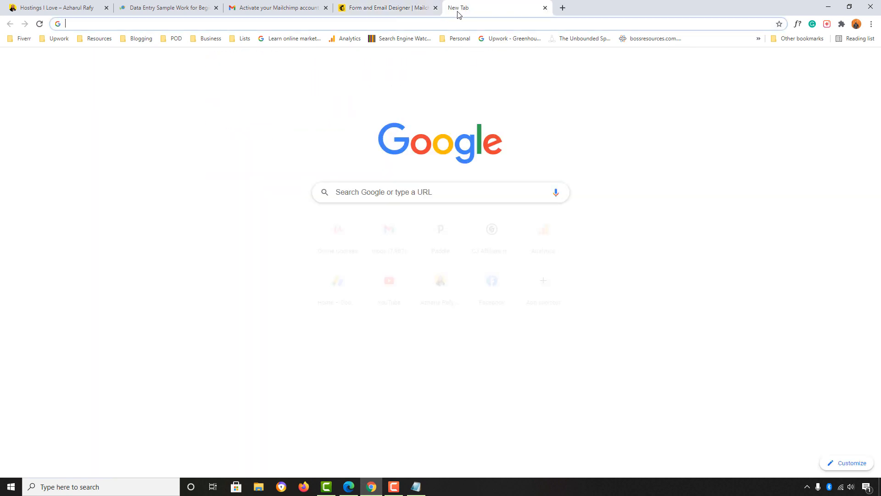
right_click(464, 21)
left_click(486, 83)
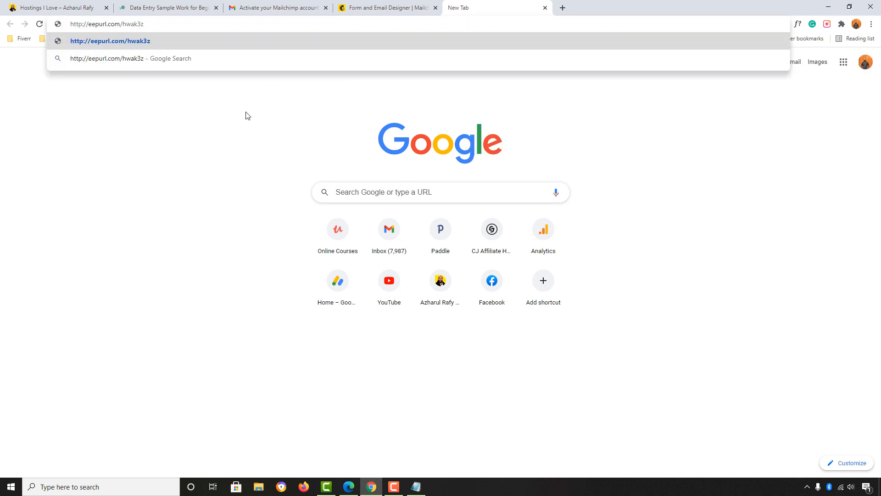
key("Return")
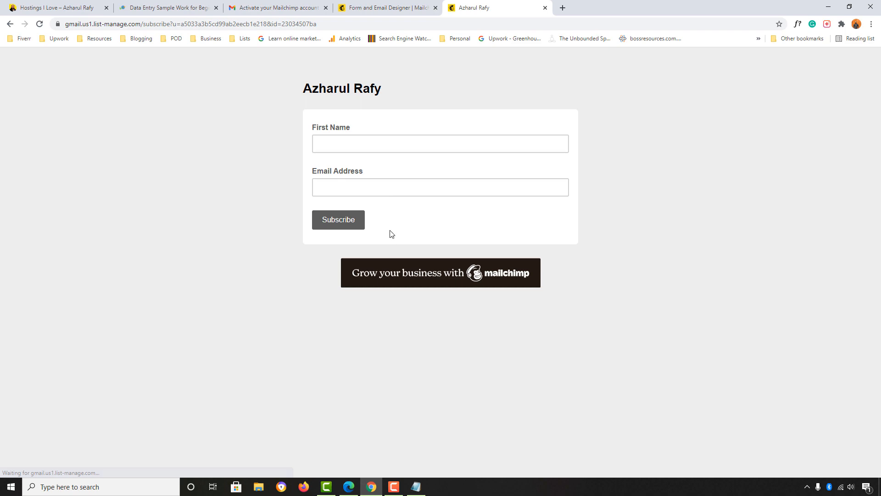
left_click(390, 7)
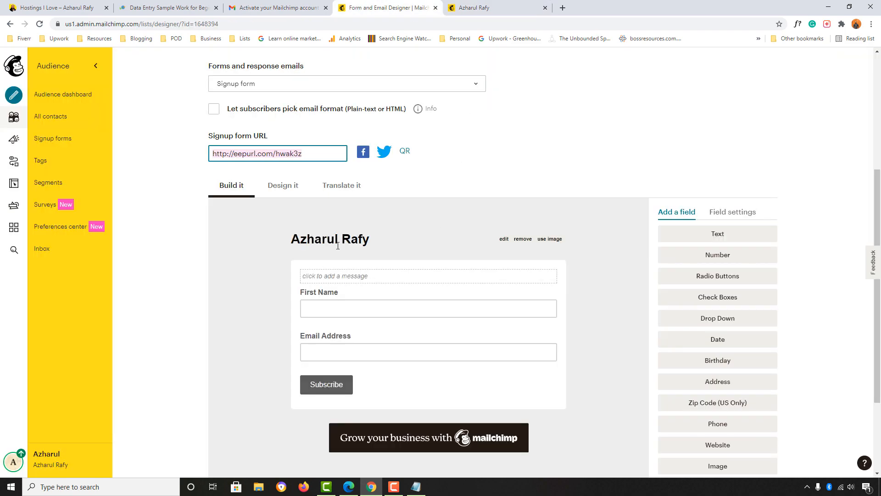
left_click(510, 8)
Replace the form heading with 'Fillup the form Now!' and save and close the editor.
left_click(390, 7)
left_click(505, 243)
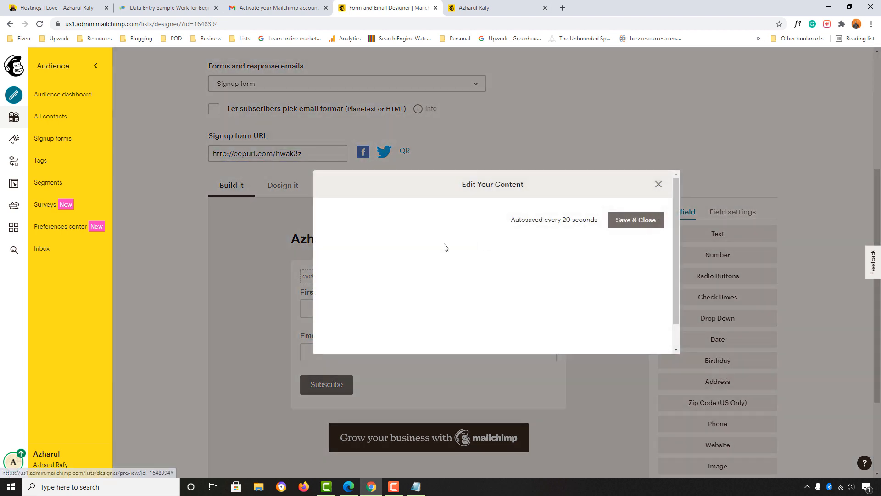
triple_click(383, 274)
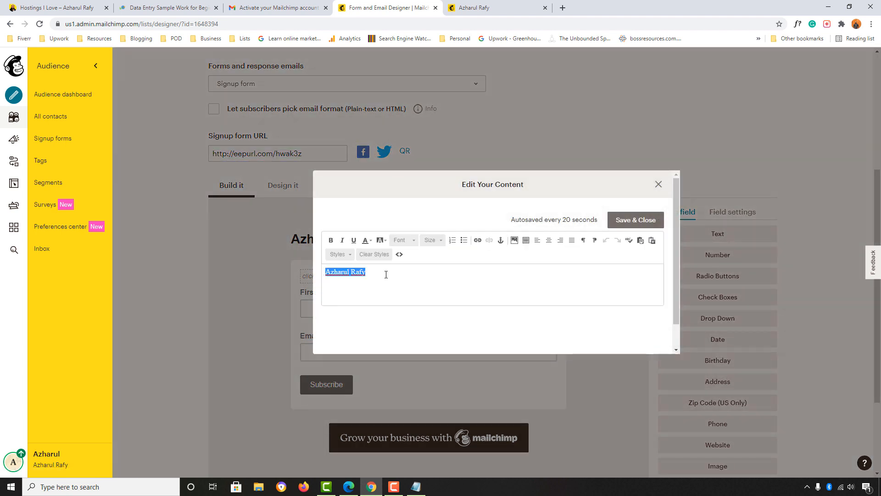
key("BackSpace")
type("Fillup the fort")
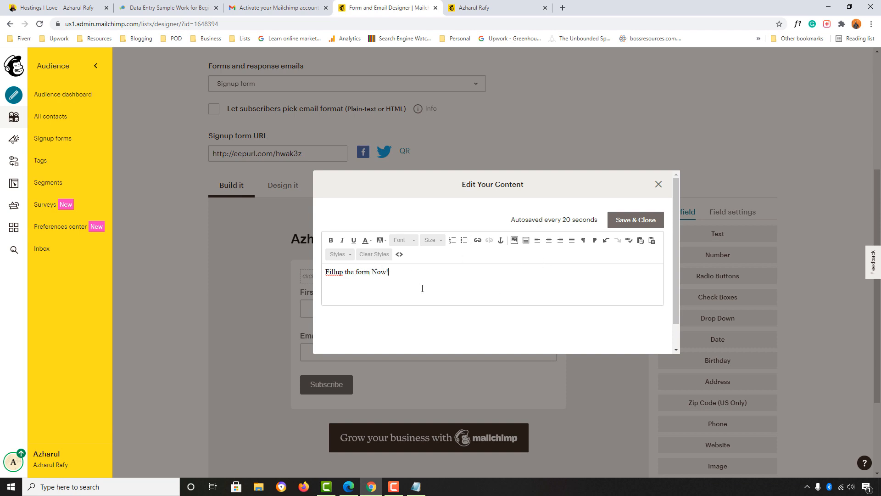
left_click_drag(407, 276, 316, 274)
left_click(464, 290)
left_click(635, 219)
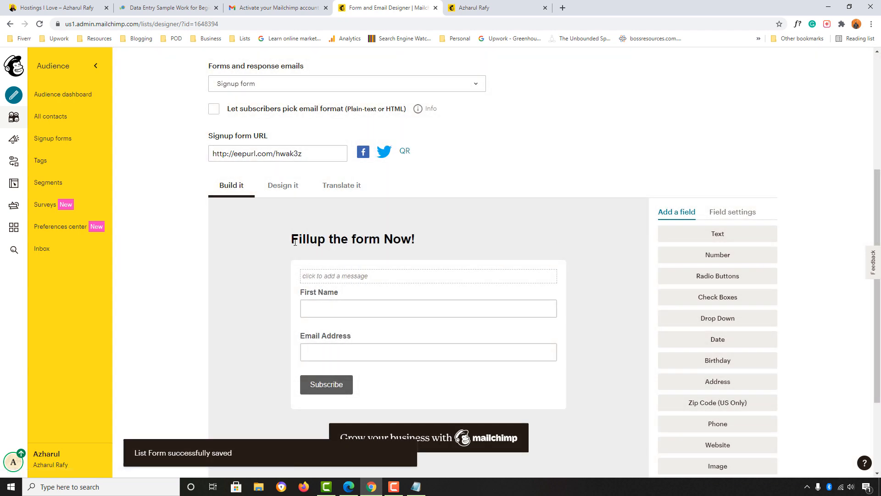
Reload the live signup form to check the new 'Fillup the form Now!' heading.
left_click(492, 7)
left_click(40, 25)
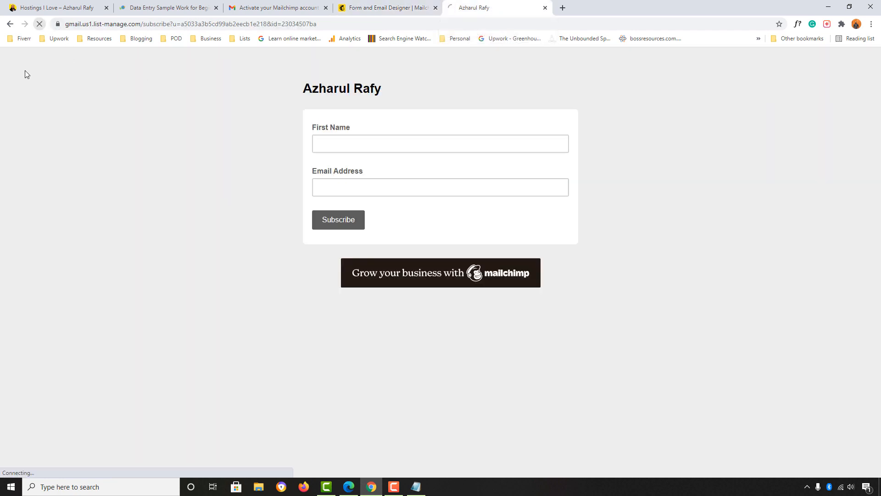
left_click_drag(308, 92, 430, 93)
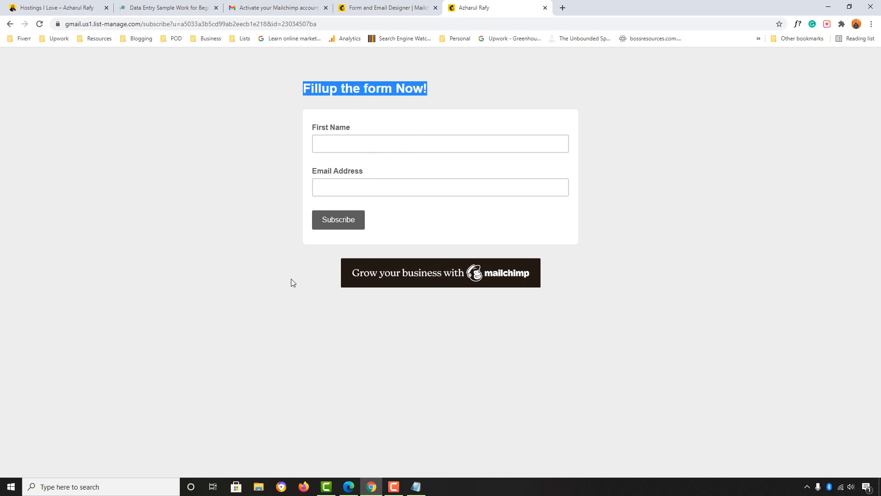
In the form builder, check the Forms and response emails list and review the two fields.
left_click(387, 8)
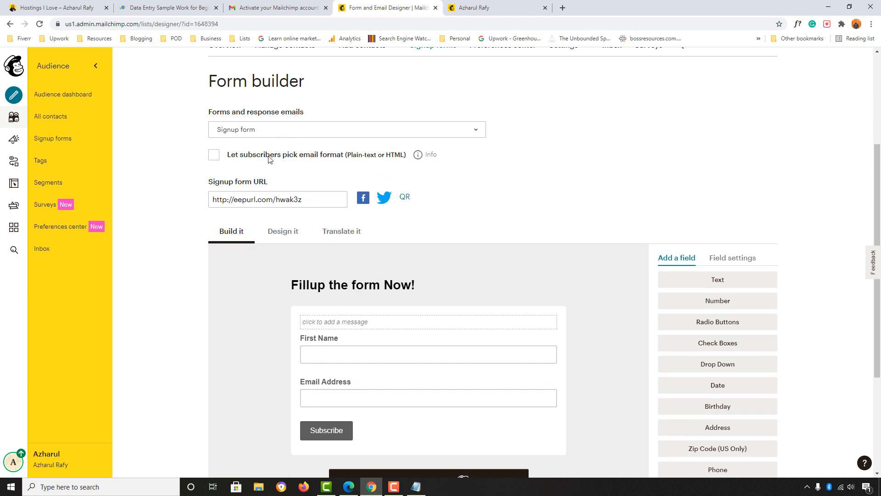
left_click(265, 130)
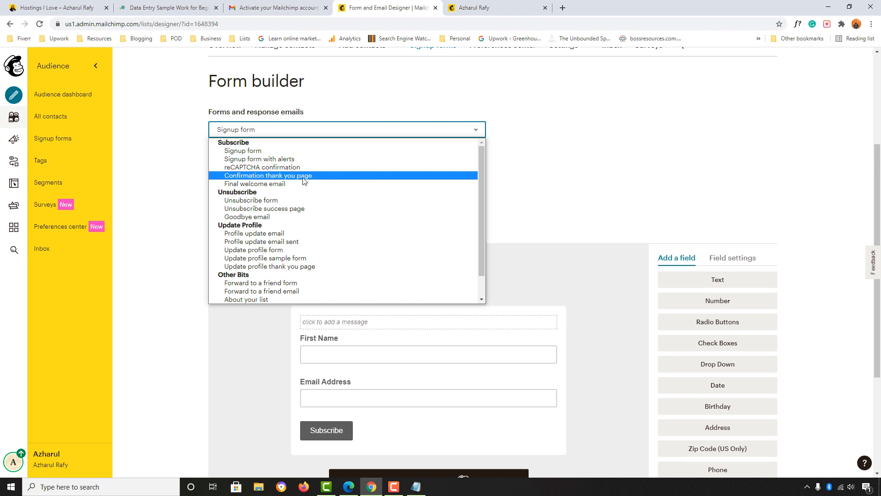
left_click(192, 161)
scroll(371, 283, "down", 1)
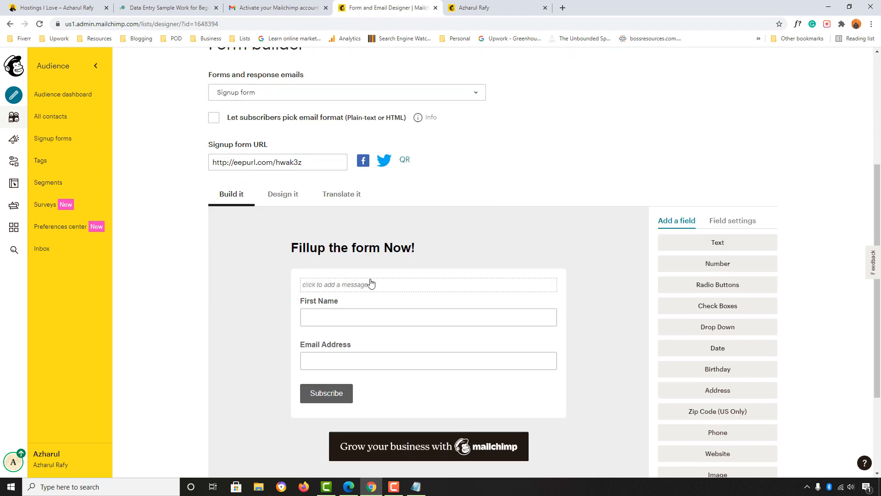
scroll(371, 283, "down", 1)
scroll(308, 245, "up", 1)
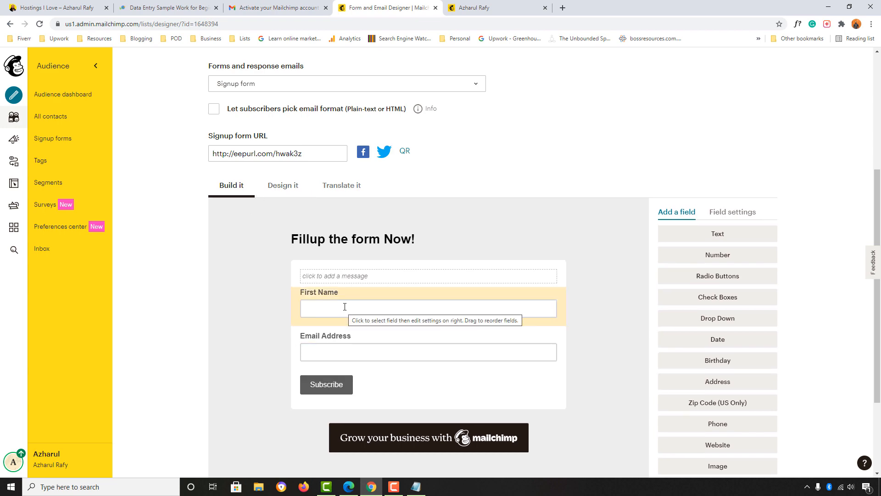
Scroll through the Data Entry Sample Work post, then open learners.world/wp-admin in a new tab.
left_click(165, 8)
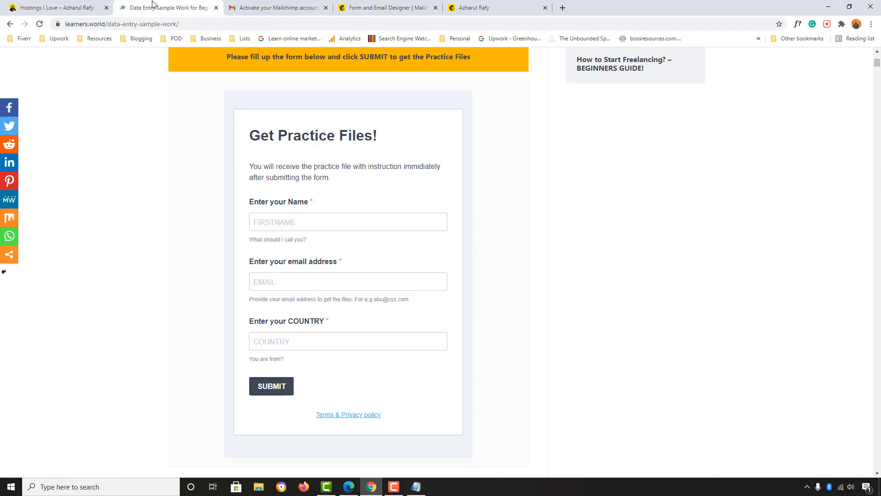
scroll(102, 128, "up", 1)
scroll(119, 147, "up", 15)
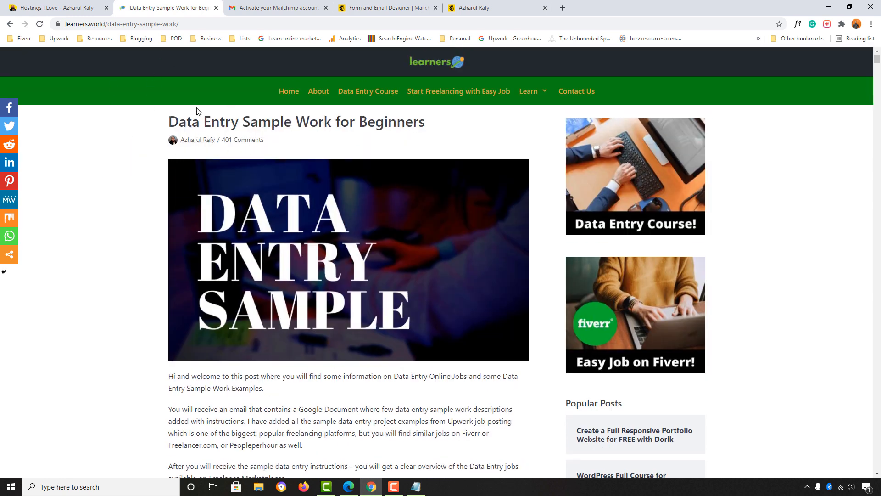
scroll(142, 224, "down", 5)
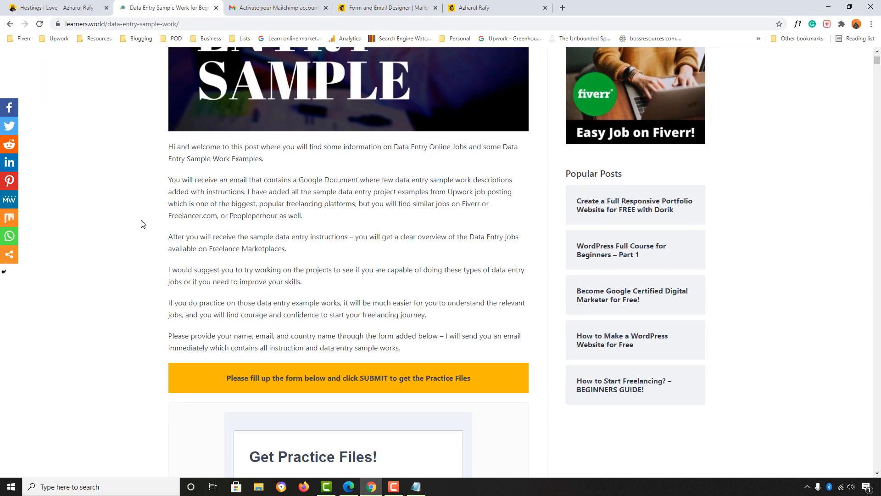
left_click(567, 9)
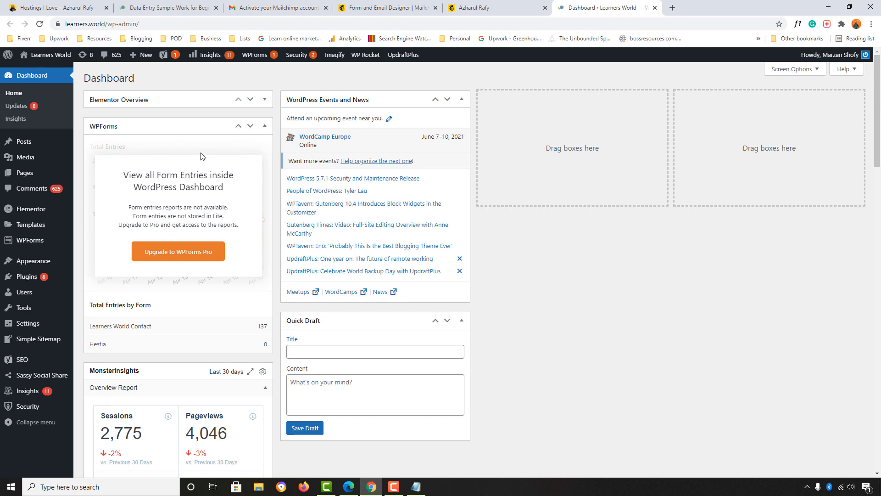
Create a new WordPress post titled 'Get the PDF'.
mouse_move(28, 146)
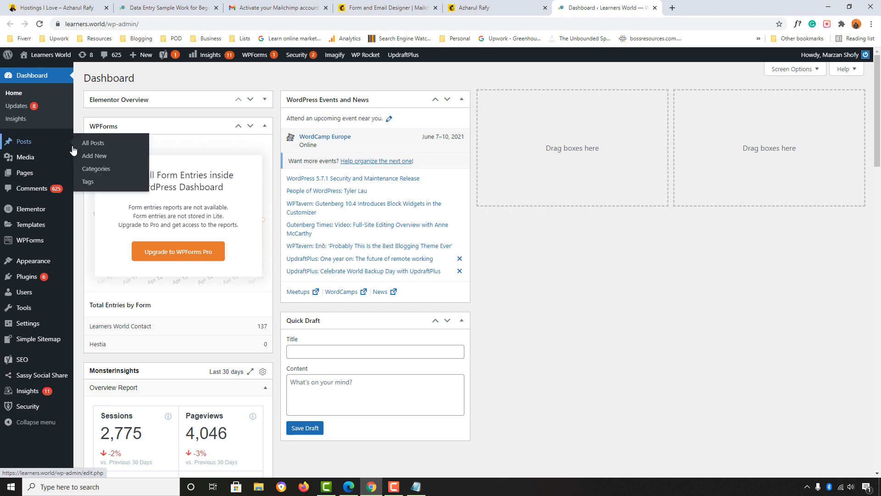
left_click(100, 156)
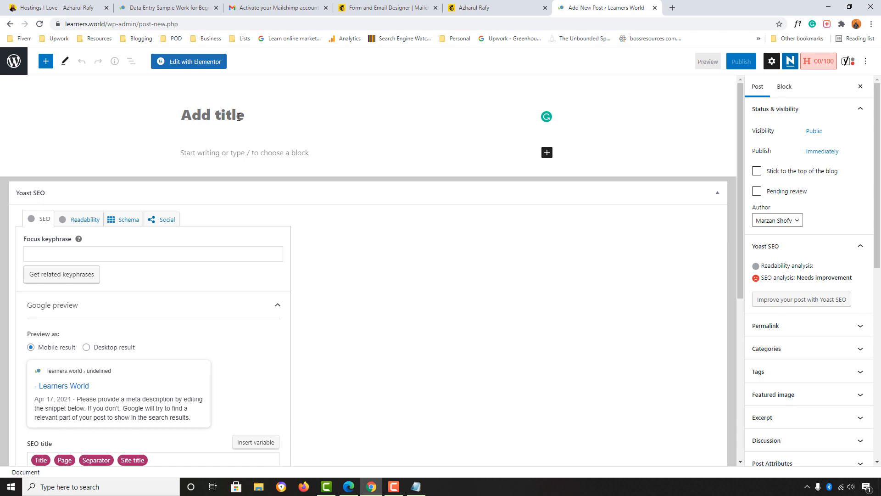
type("Ge")
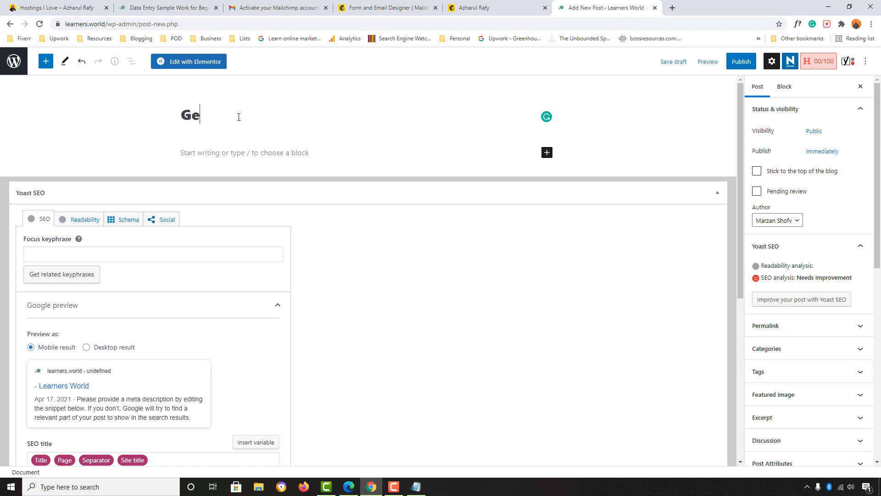
type("t the PDF")
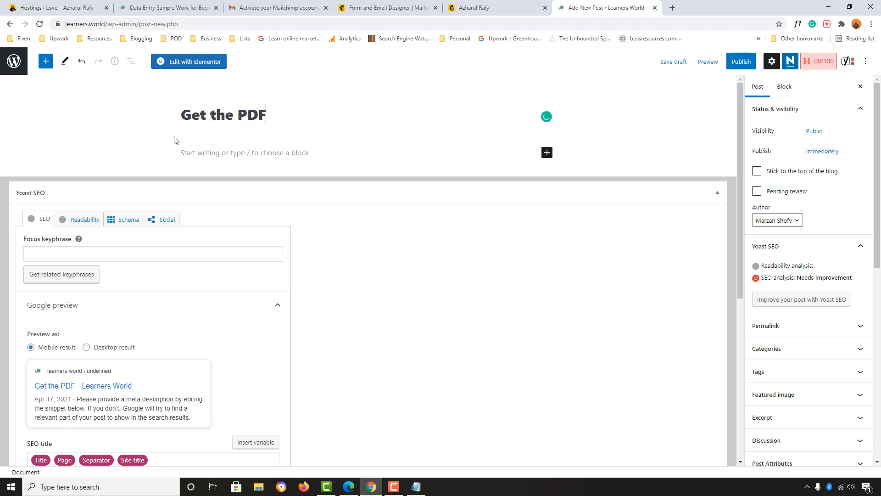
Insert a Custom HTML block into the post body via the block search 'html'.
left_click(306, 152)
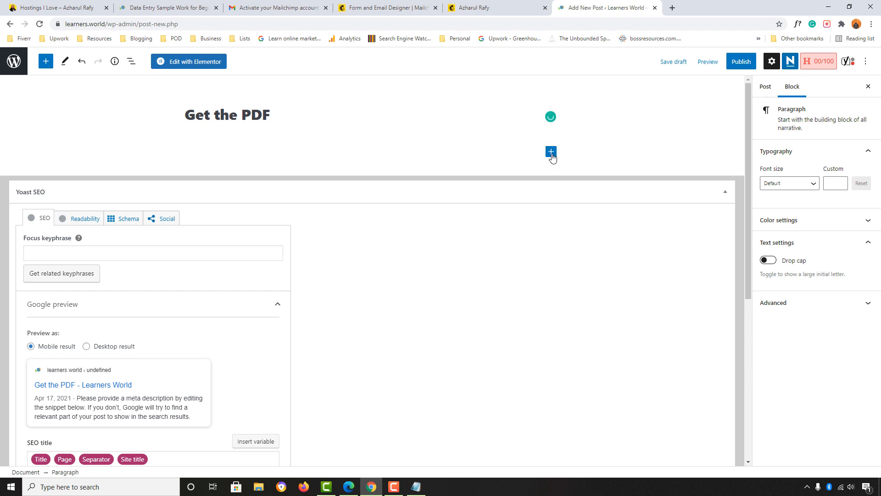
left_click(551, 152)
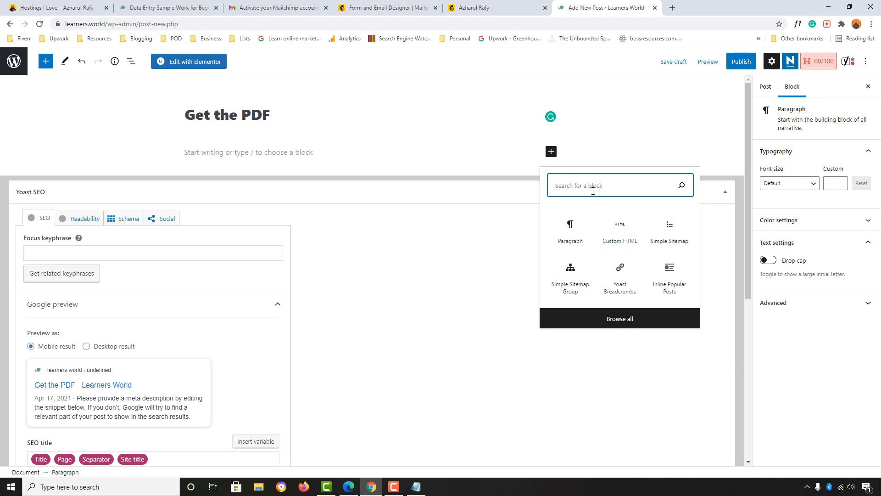
type("html")
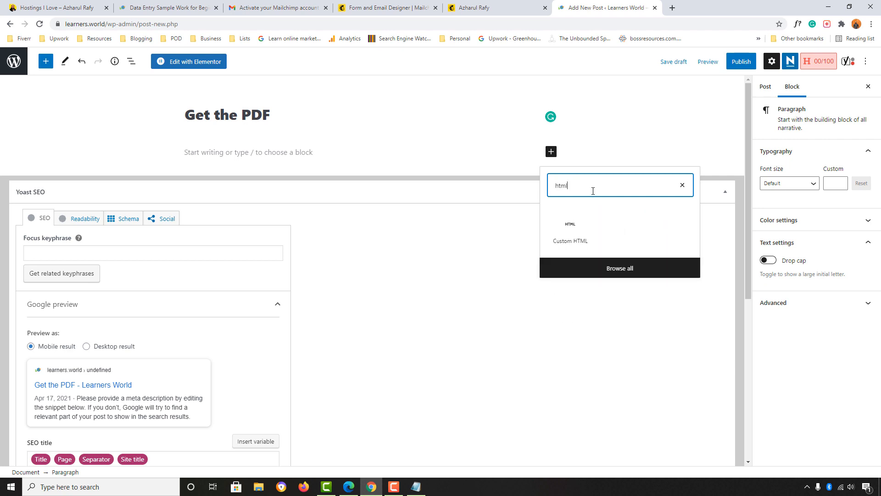
left_click(574, 238)
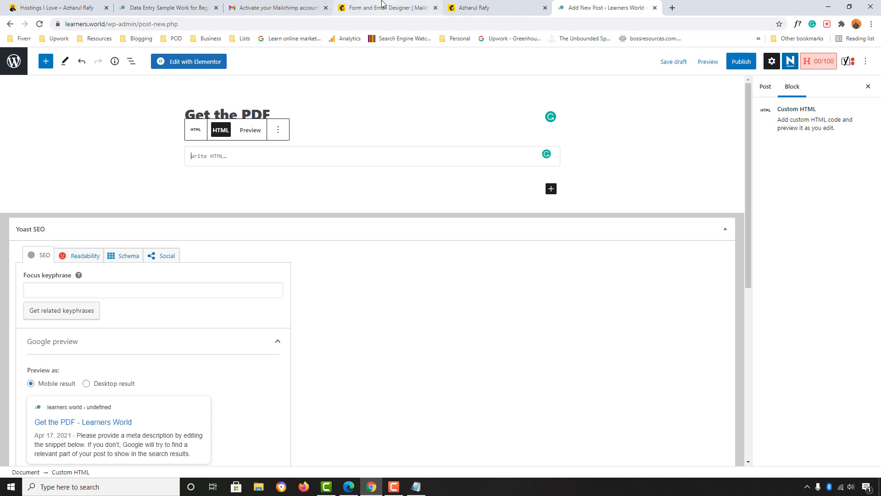
Open Signup forms > Embedded forms and retitle the form 'Submit The Form Now'.
left_click(399, 4)
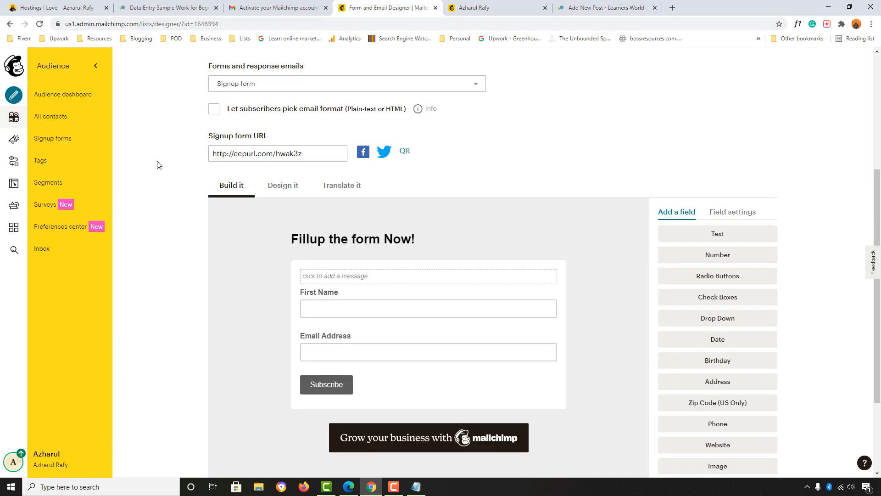
left_click(64, 145)
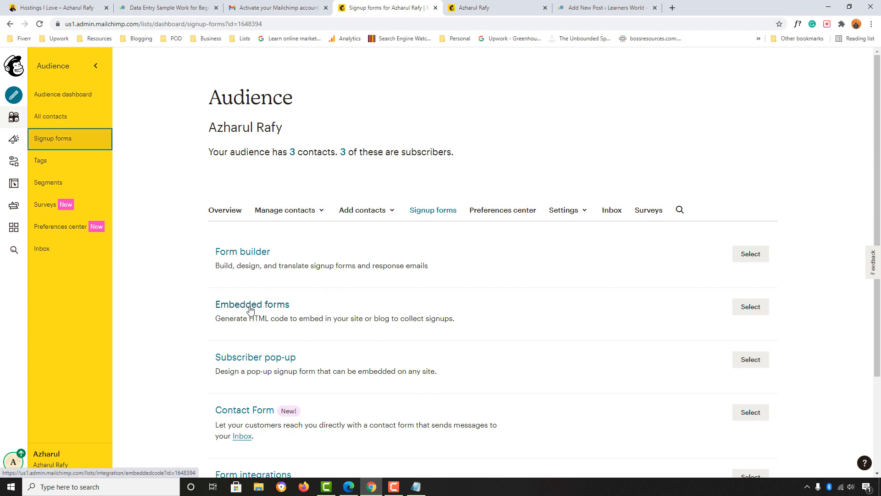
left_click(277, 305)
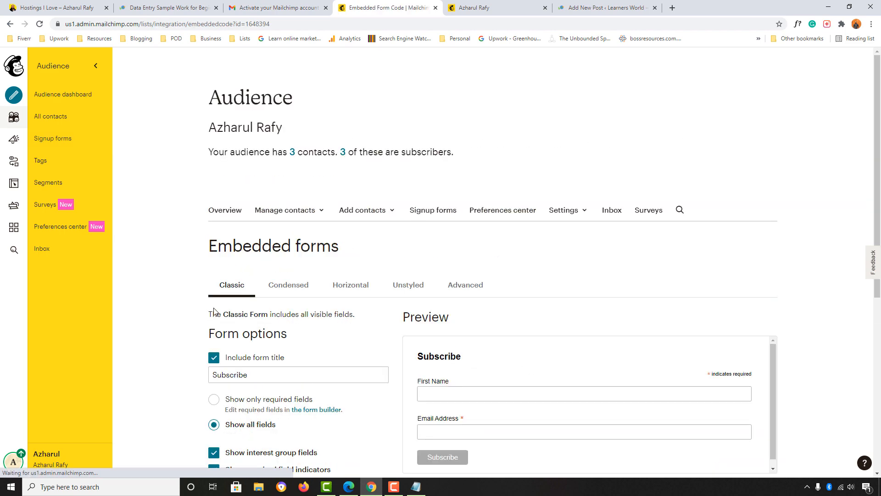
scroll(238, 206, "down", 4)
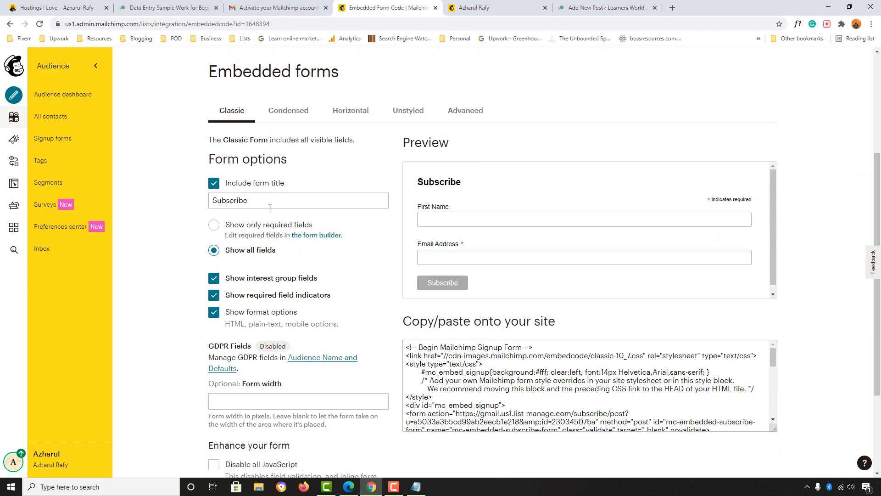
double_click(254, 203)
key("BackSpace")
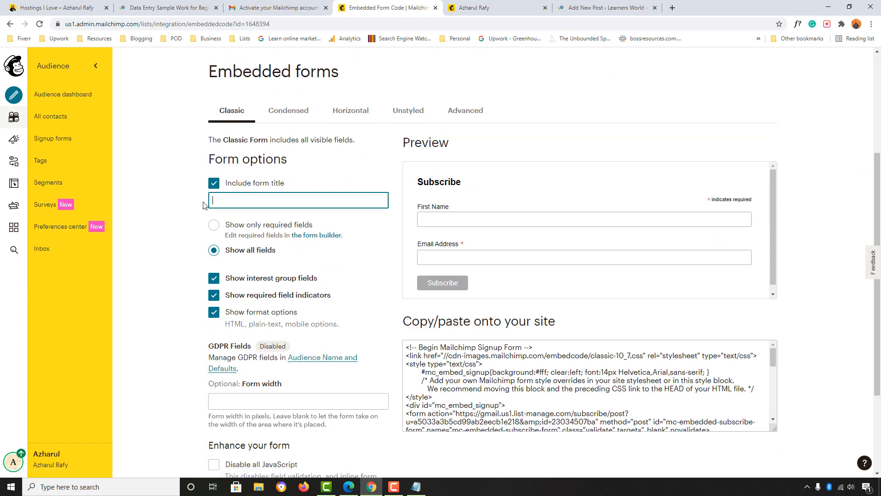
type("Submit The Form Now")
Choose Show all fields and copy the Classic embed code.
left_click(452, 191)
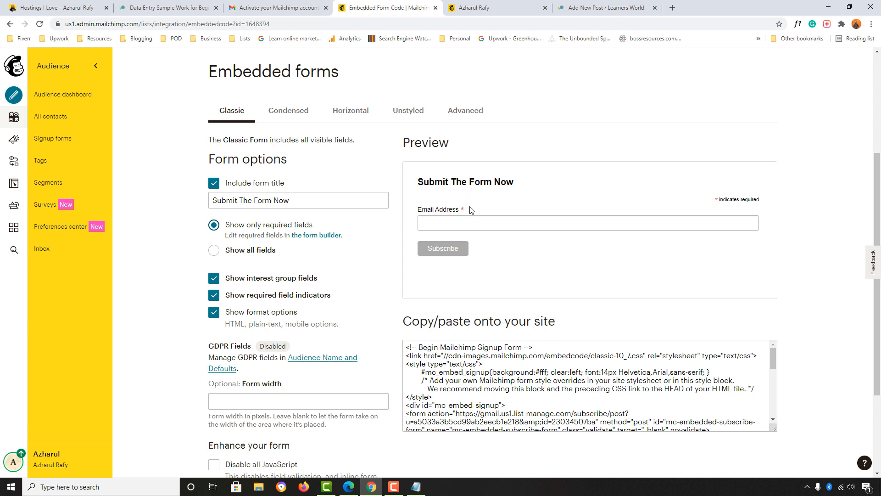
left_click(231, 256)
scroll(590, 315, "down", 2)
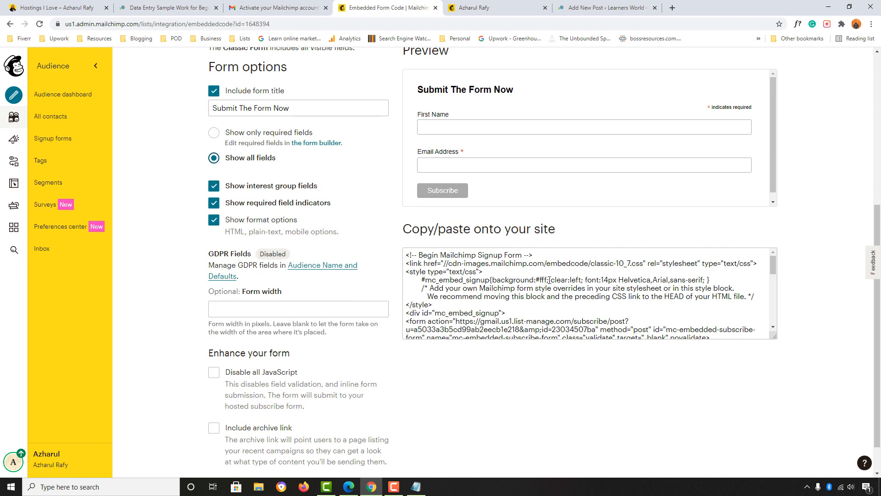
left_click(436, 265)
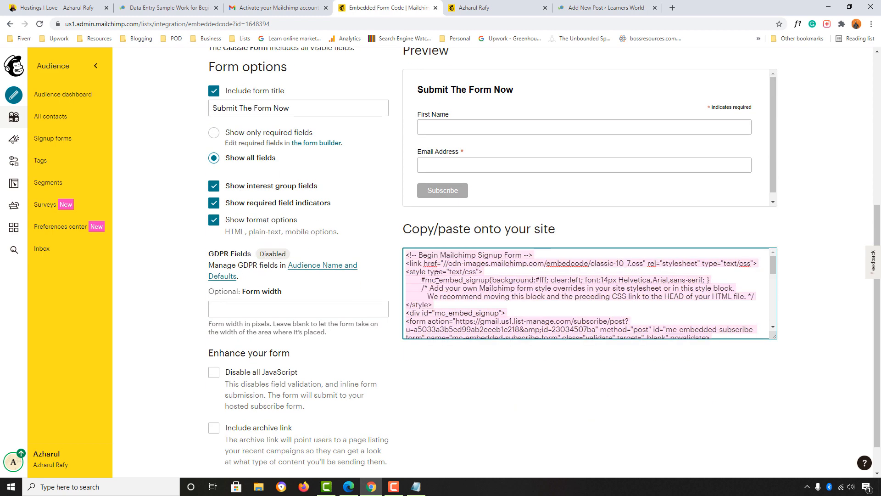
right_click(467, 256)
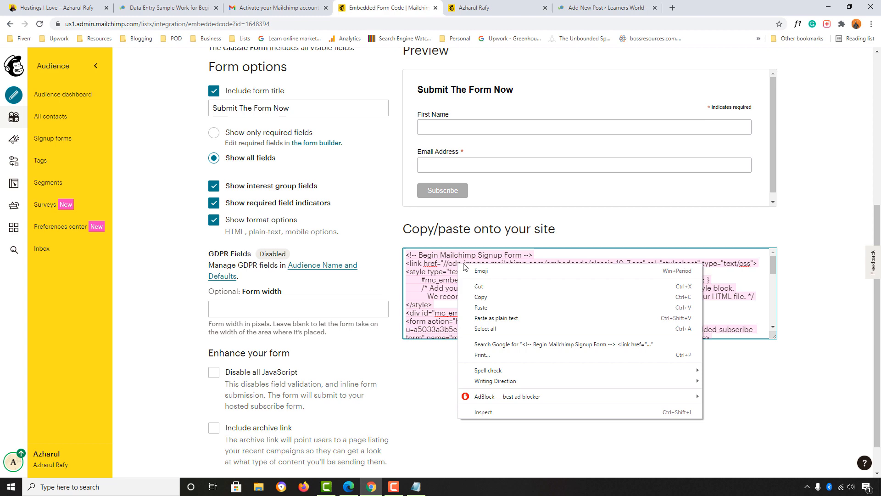
left_click(488, 296)
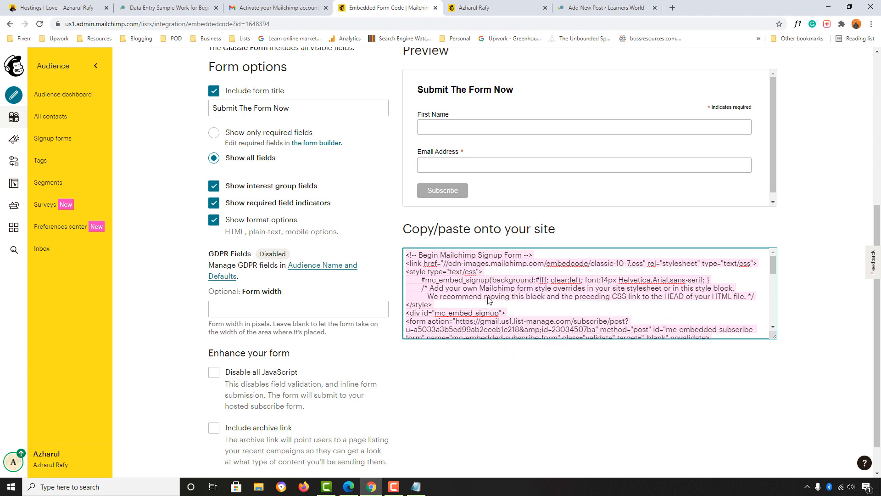
Paste the Mailchimp embed code into the Get the PDF post's Custom HTML block and preview it.
left_click(589, 6)
right_click(217, 158)
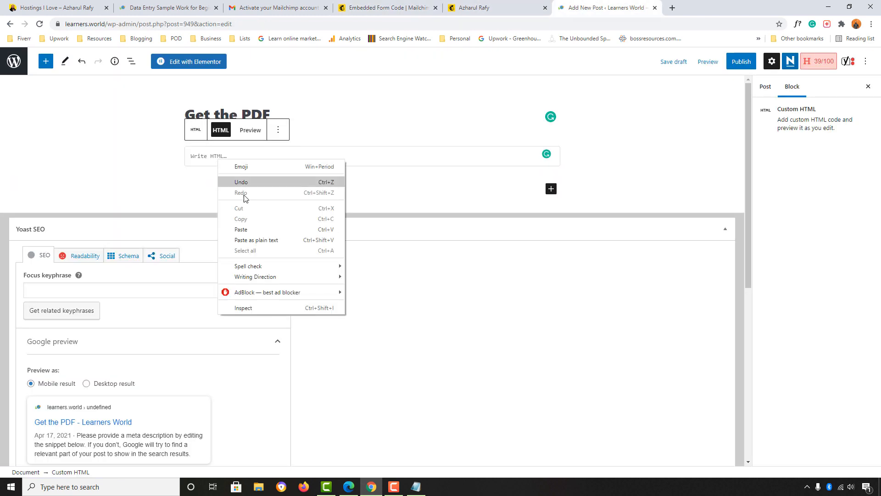
left_click(240, 229)
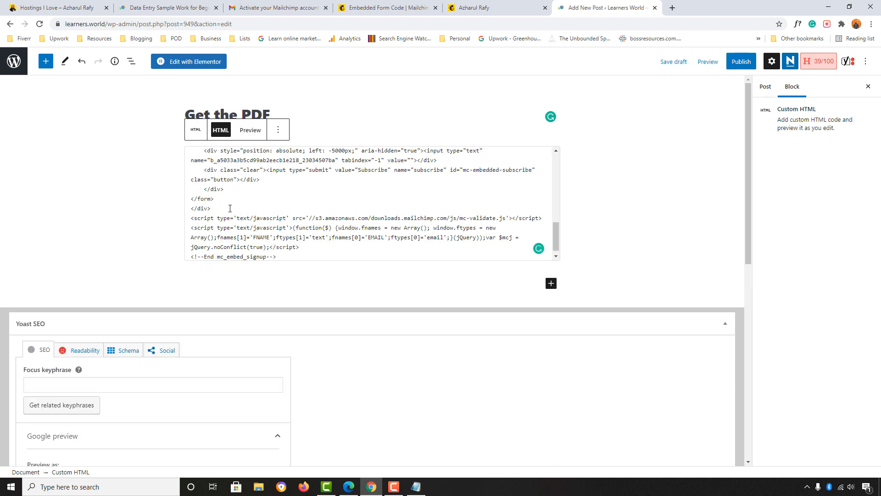
left_click(250, 133)
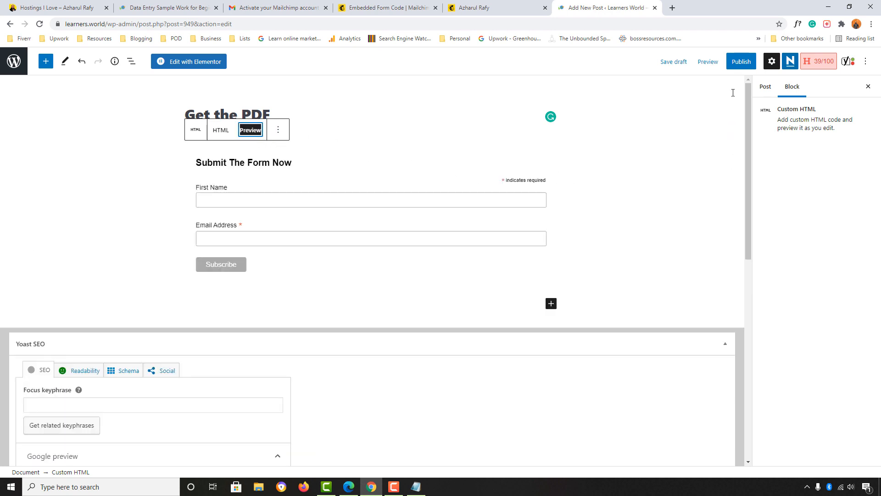
Publish the Get the PDF post and view it live.
left_click(742, 62)
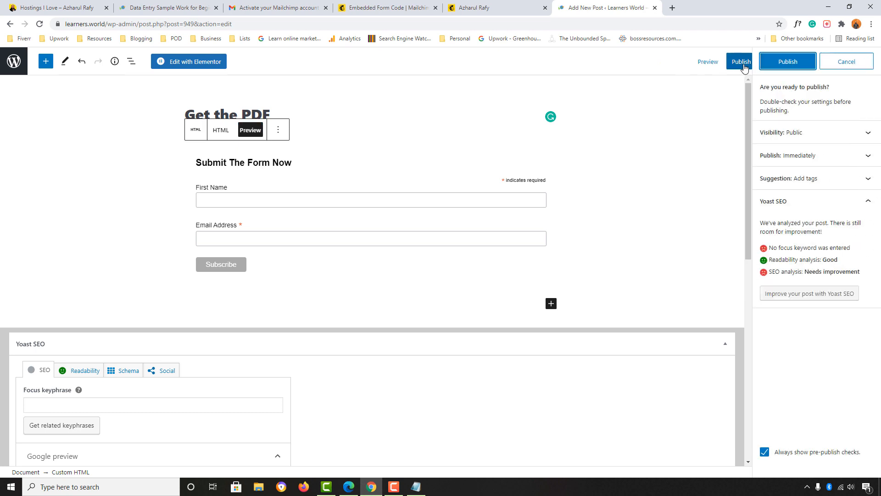
left_click(789, 66)
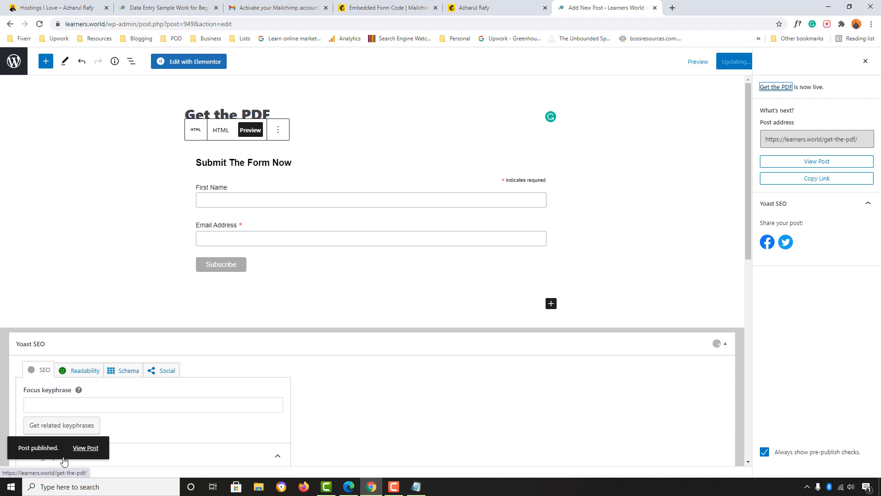
left_click(83, 452)
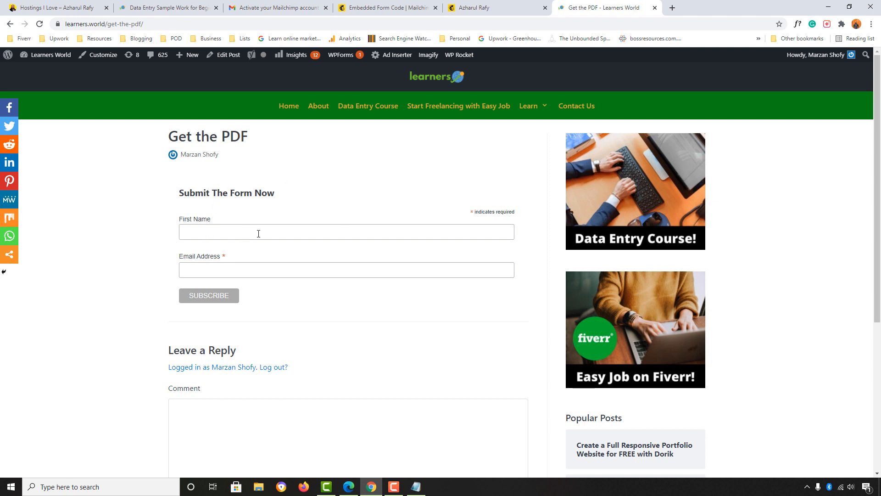
Copy the Gmail account's email address from the Edge window.
left_click(229, 234)
left_click(203, 238)
left_click(222, 235)
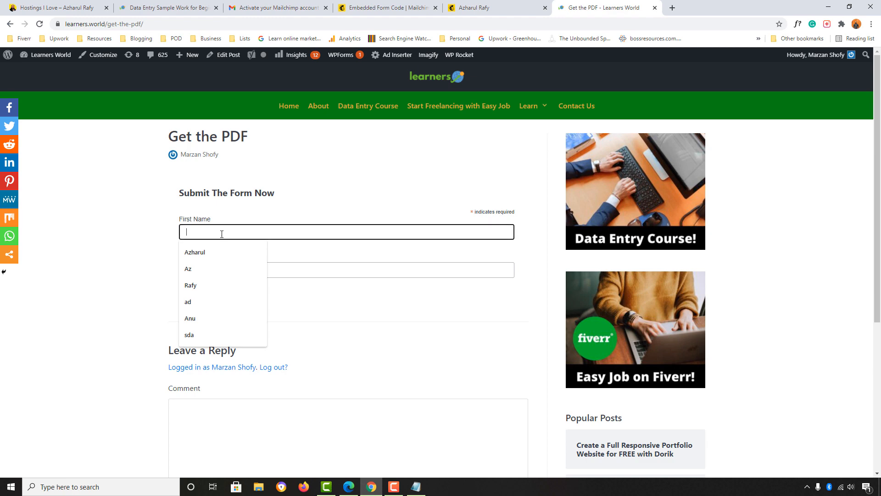
left_click(348, 487)
left_click(865, 47)
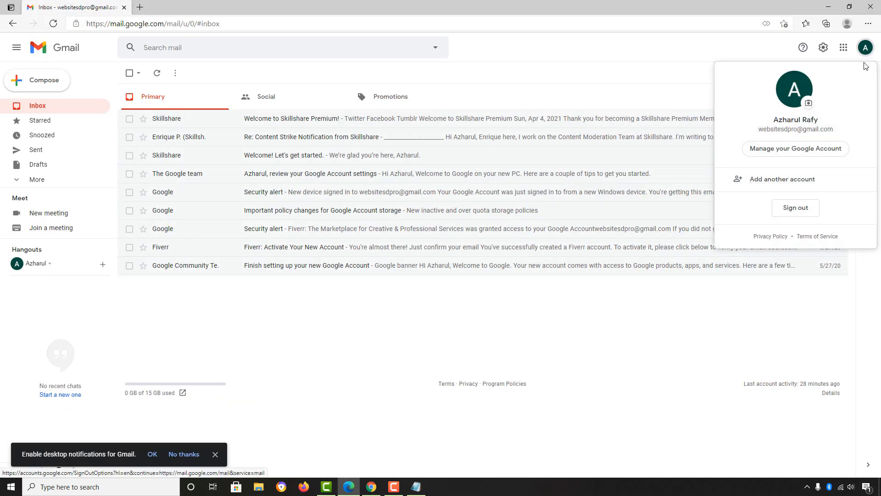
triple_click(777, 129)
right_click(776, 128)
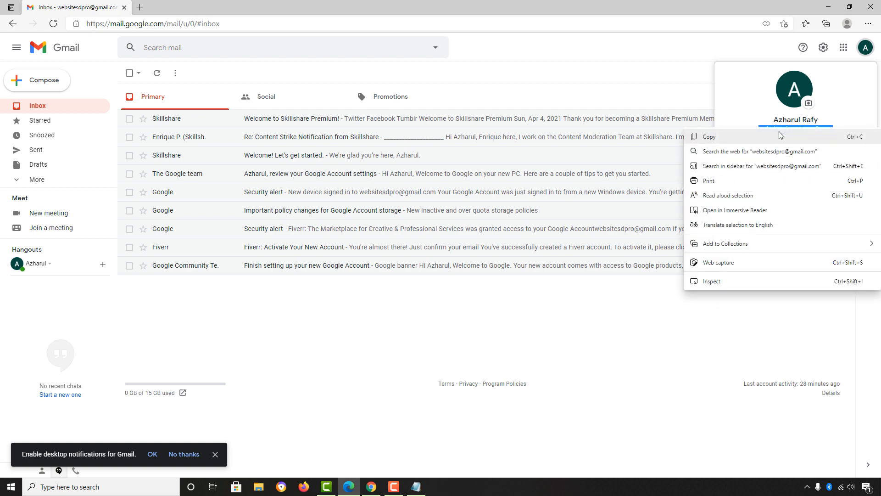
left_click(729, 134)
Fill the Get the PDF form with the copied email and a first name, then subscribe.
left_click(828, 4)
left_click(222, 270)
key("ctrl+v")
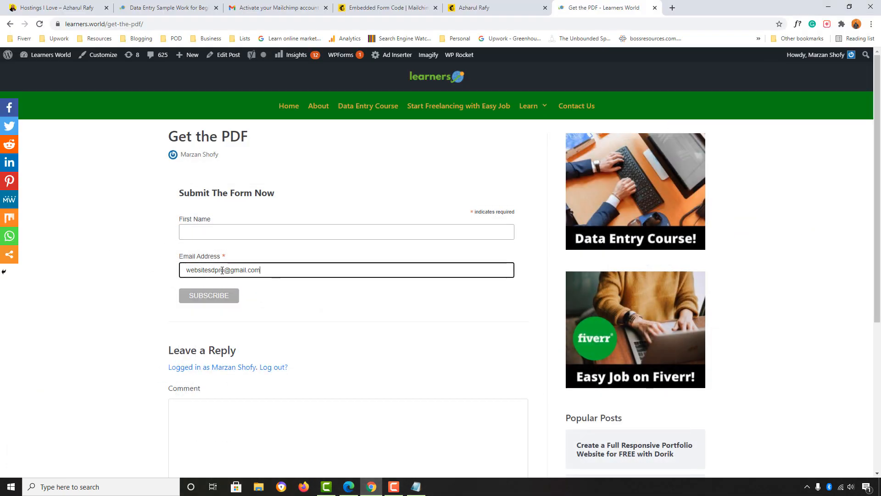
left_click(256, 232)
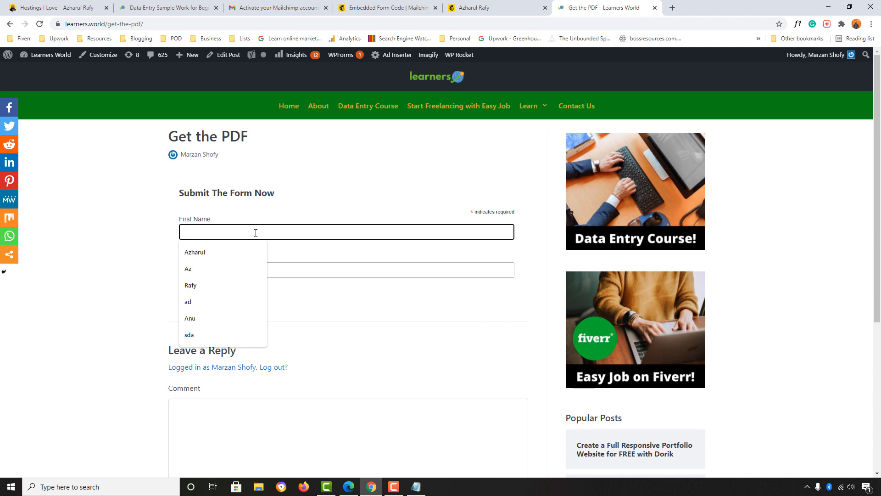
type("Rafy")
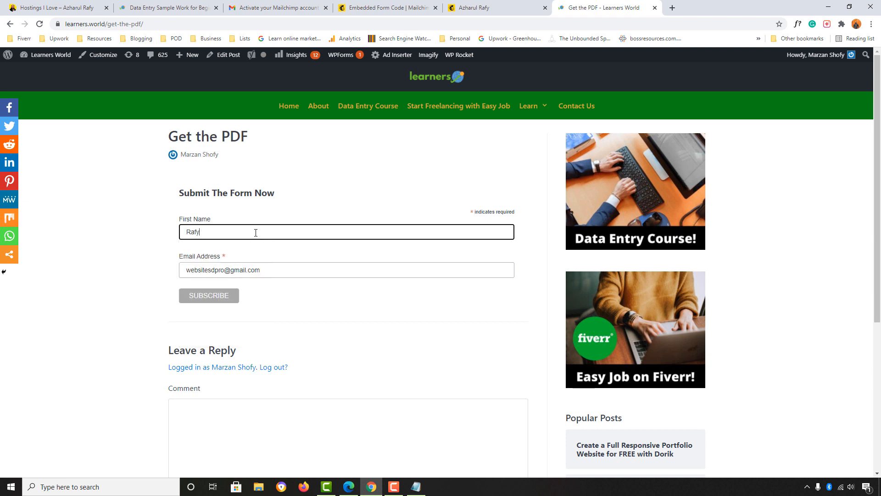
left_click(208, 301)
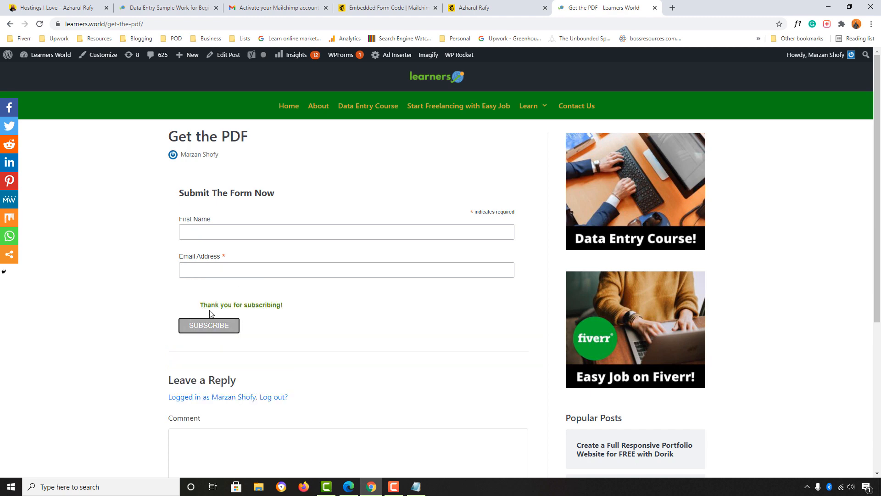
left_click(405, 5)
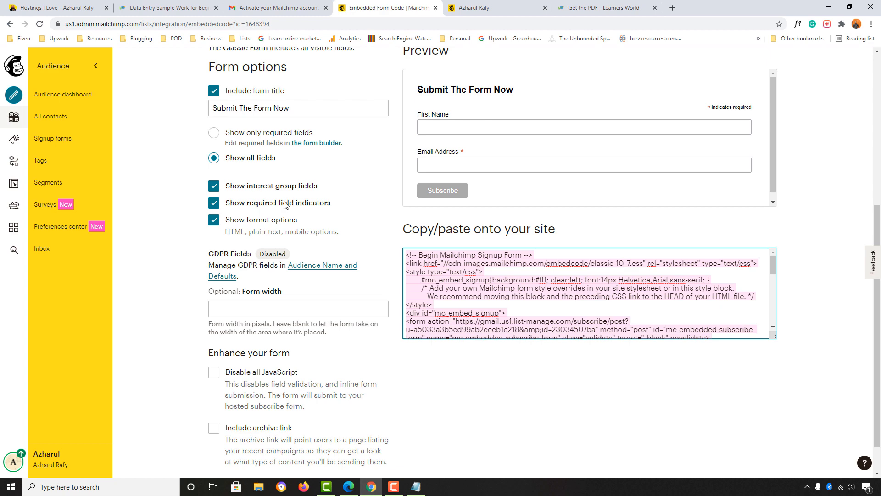
Open All contacts to confirm 4 subscribers, including the new Embed Form signup.
scroll(285, 205, "up", 6)
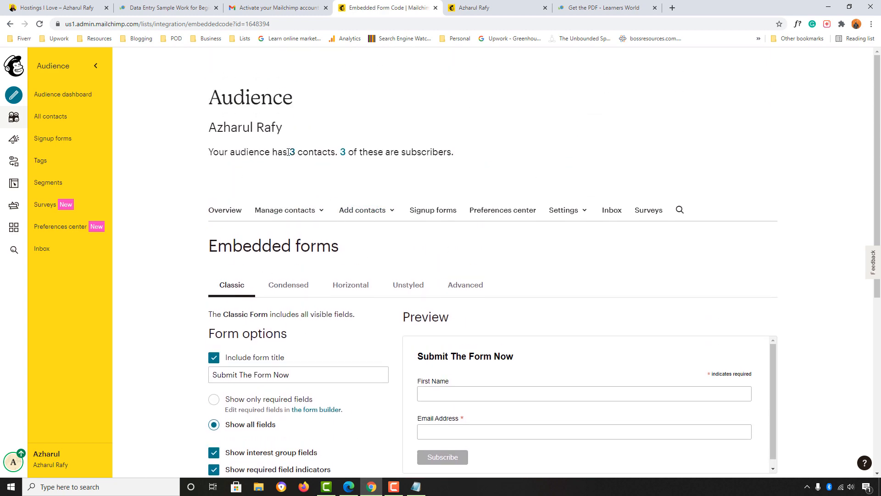
left_click(45, 123)
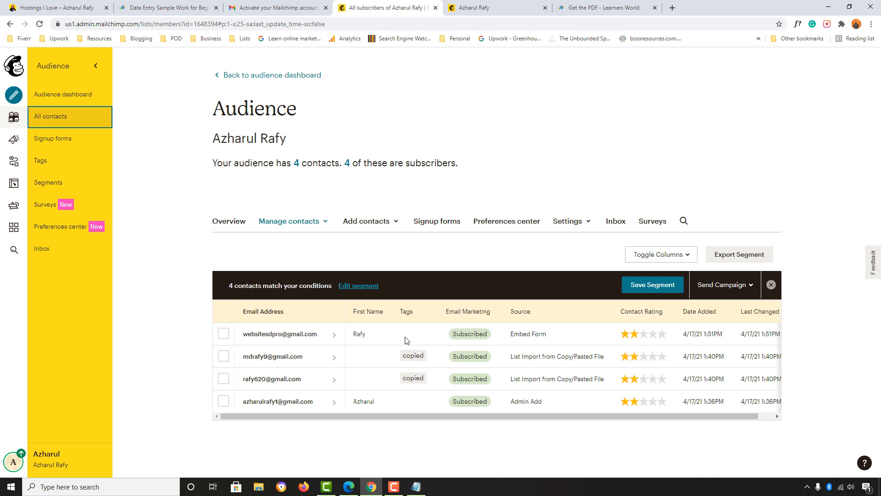
left_click(592, 6)
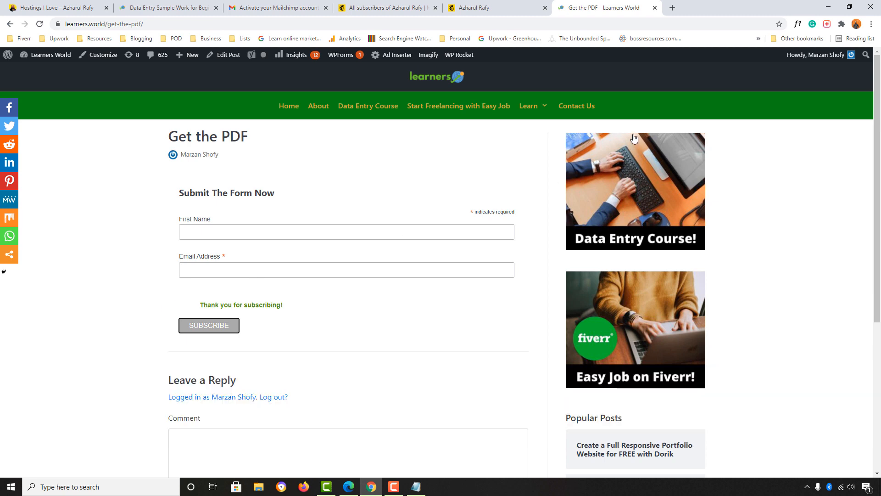
left_click(389, 7)
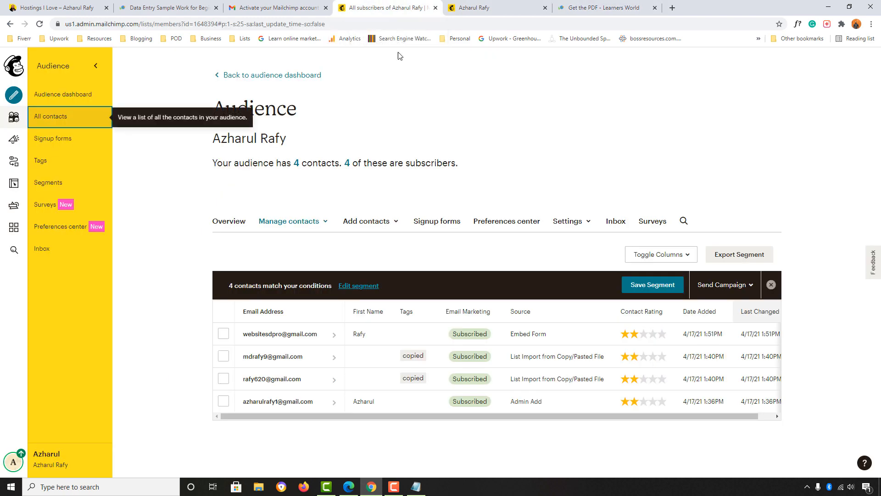
Open Signup forms > Form builder and select the Confirmation thank you page.
left_click(66, 145)
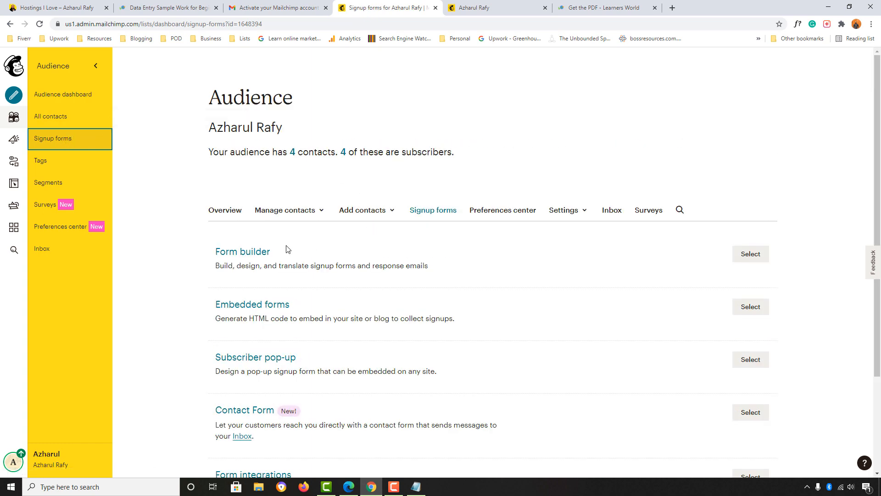
left_click(265, 256)
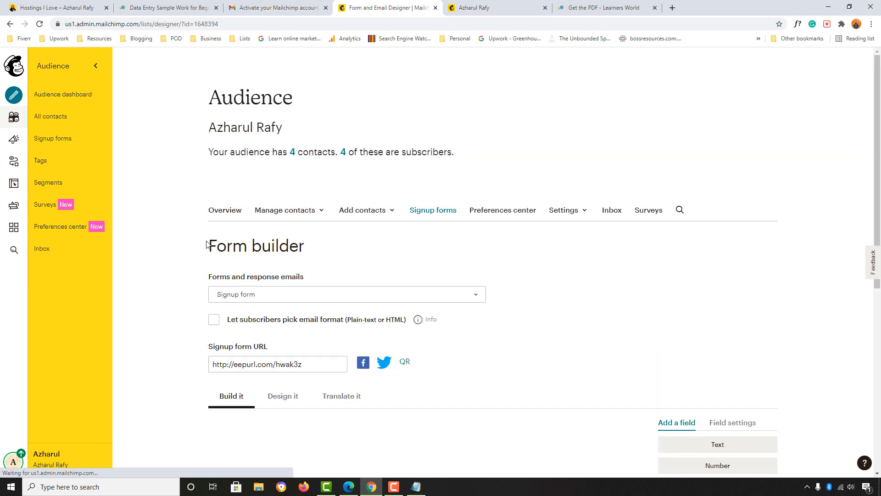
scroll(147, 254, "down", 2)
scroll(141, 257, "down", 1)
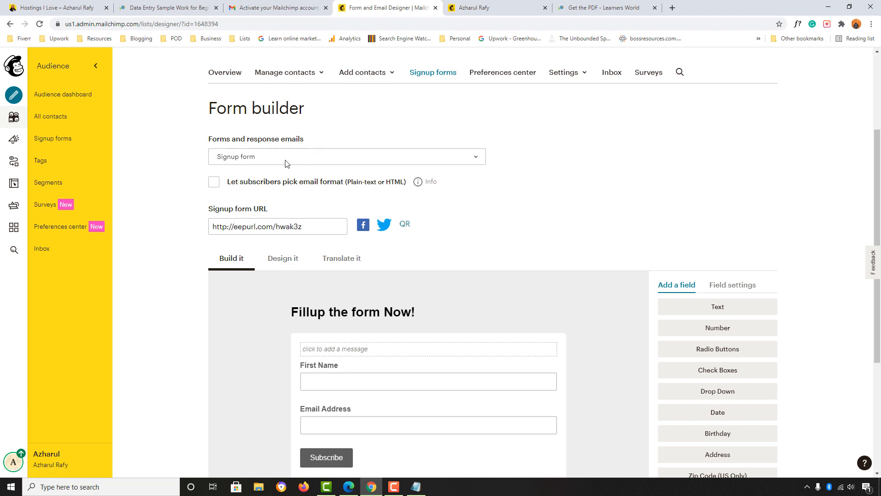
left_click(247, 161)
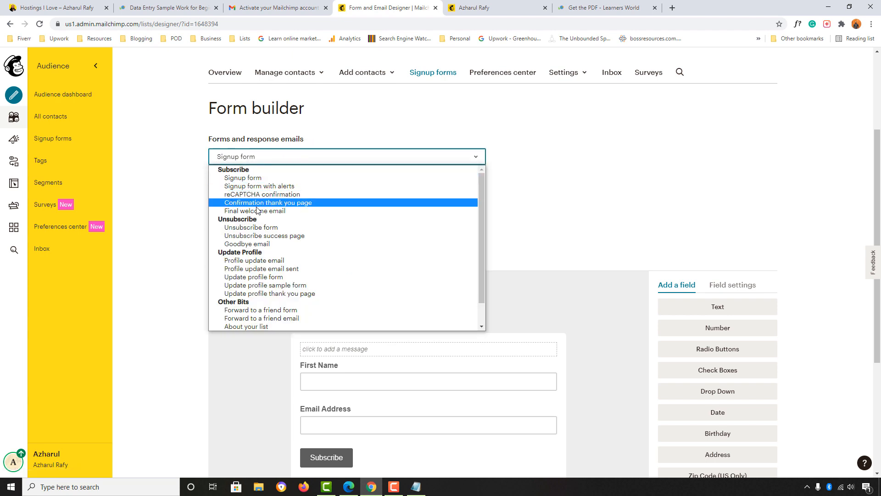
left_click(292, 206)
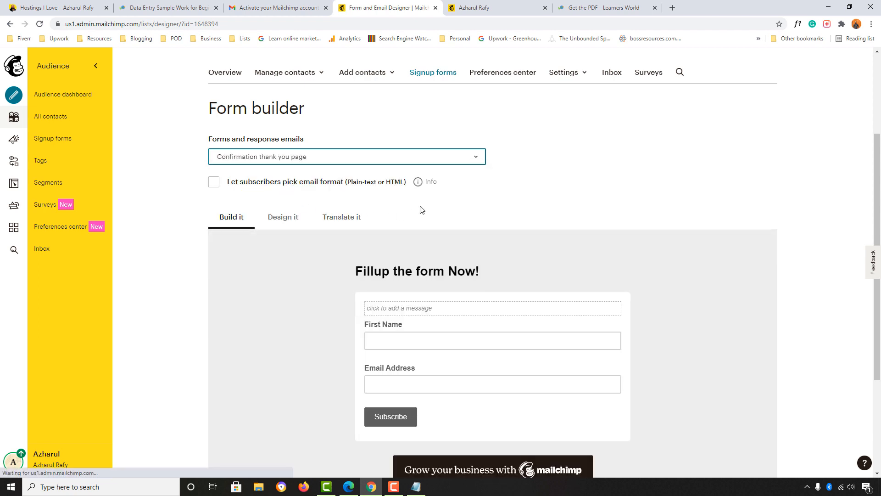
scroll(233, 269, "down", 1)
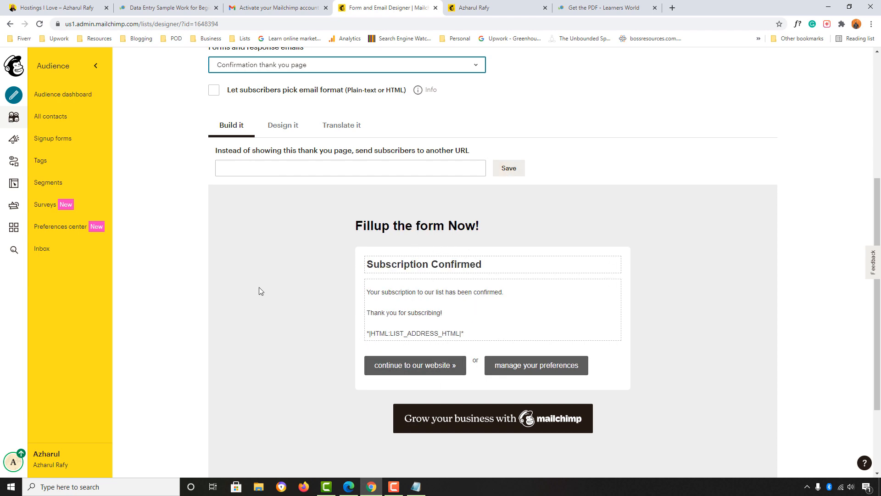
scroll(251, 298, "up", 1)
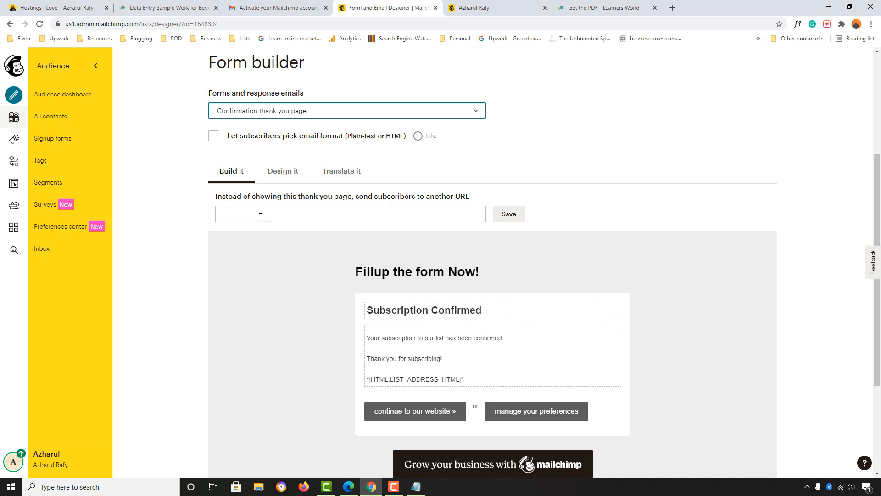
left_click(51, 3)
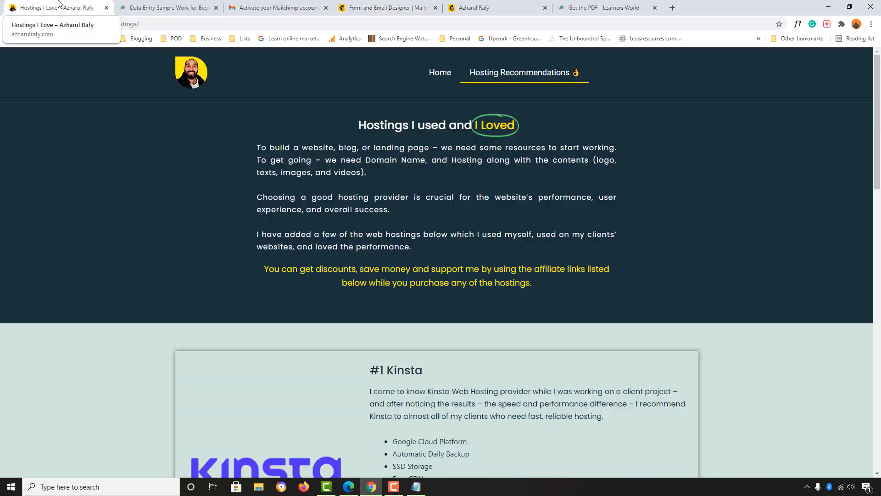
left_click(103, 27)
right_click(98, 27)
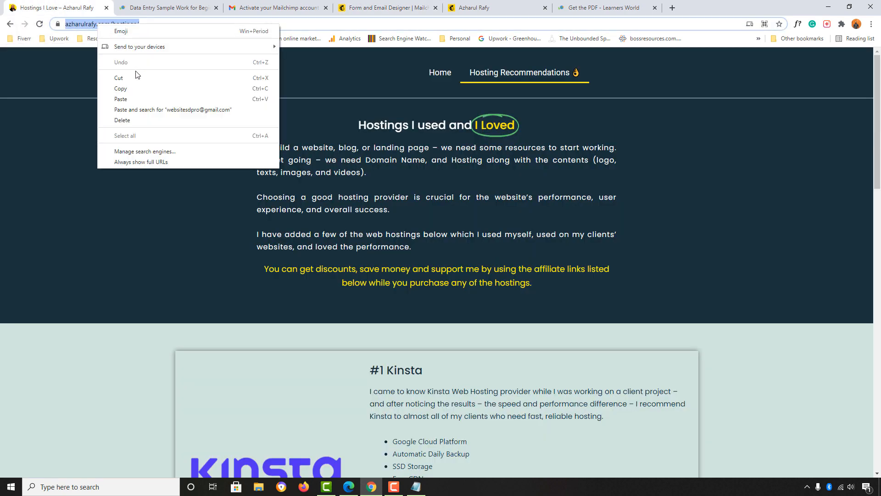
left_click(112, 90)
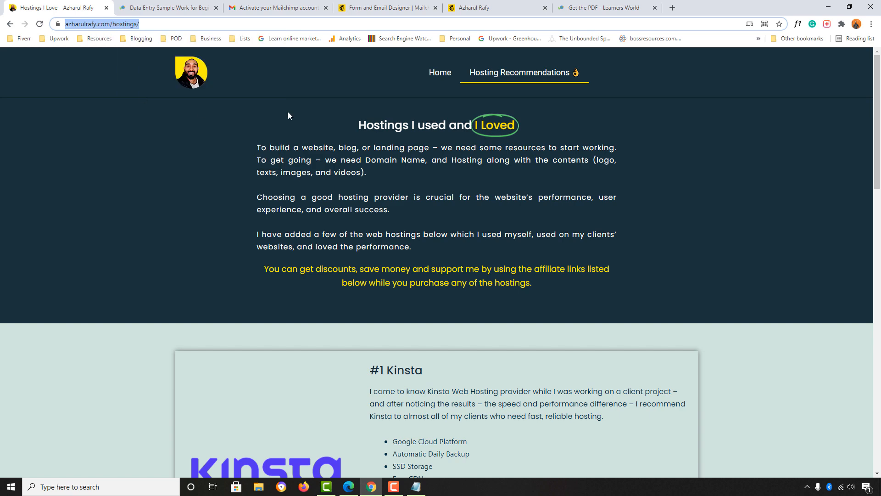
Paste the hostings URL into the thank-you page's redirect URL field.
left_click(399, 3)
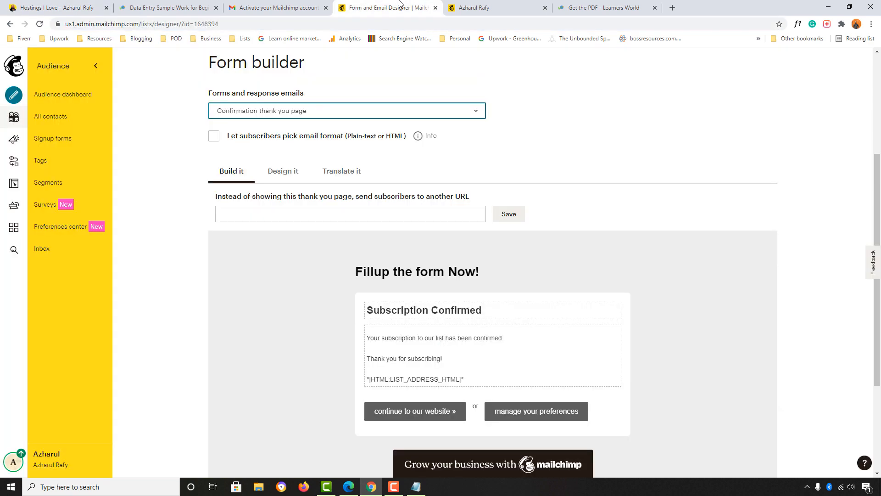
left_click(250, 215)
right_click(250, 214)
left_click(272, 285)
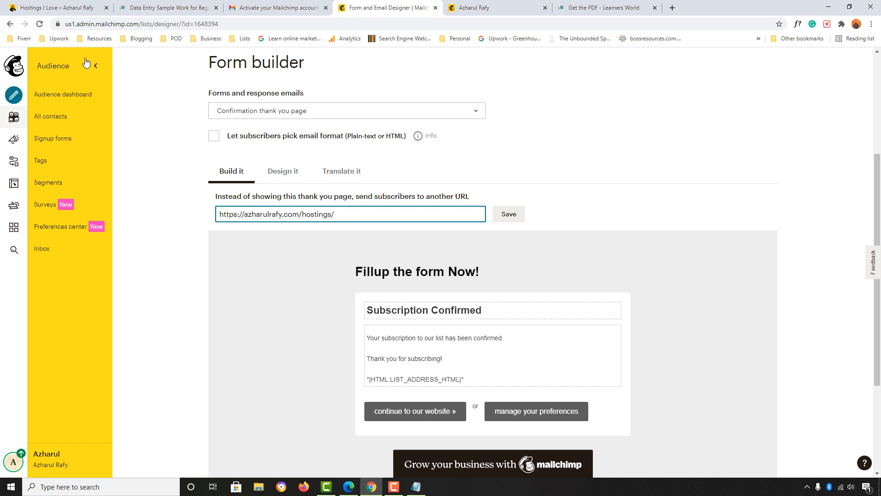
left_click(31, 5)
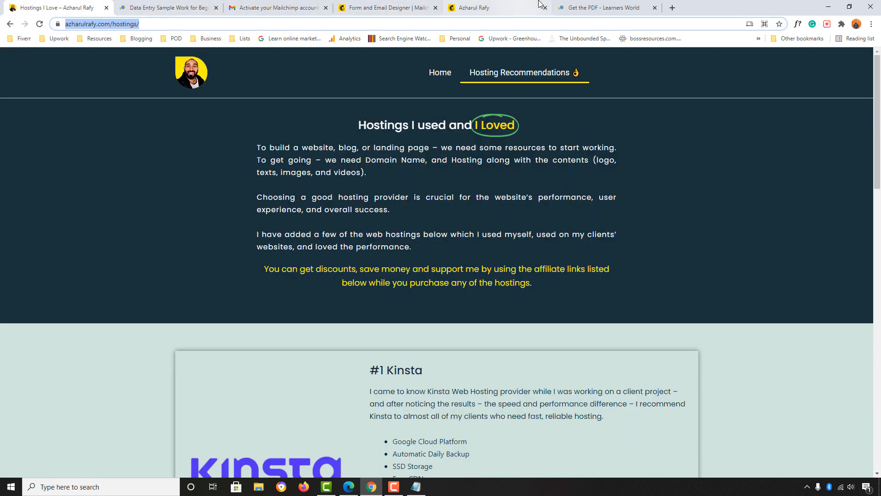
left_click(604, 8)
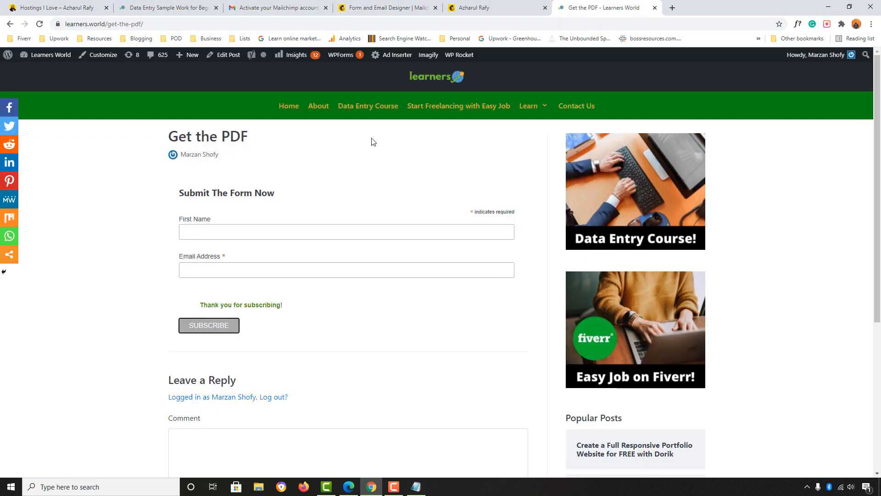
left_click(100, 6)
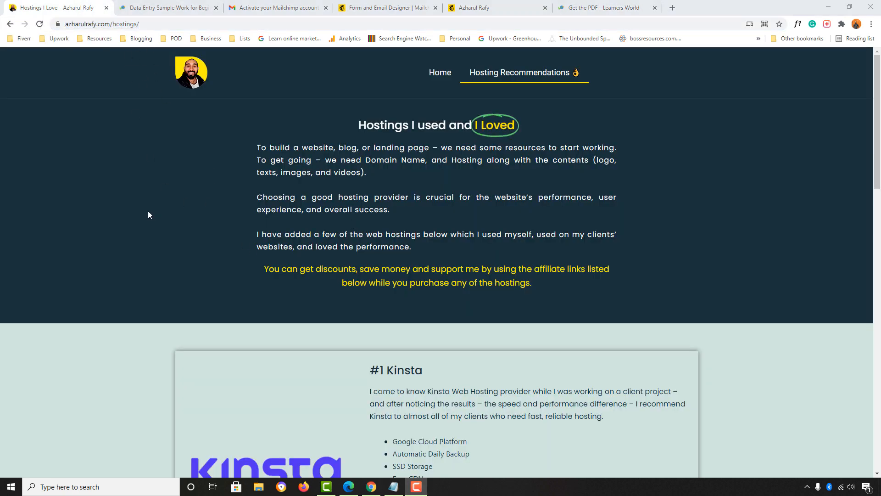
left_click(388, 8)
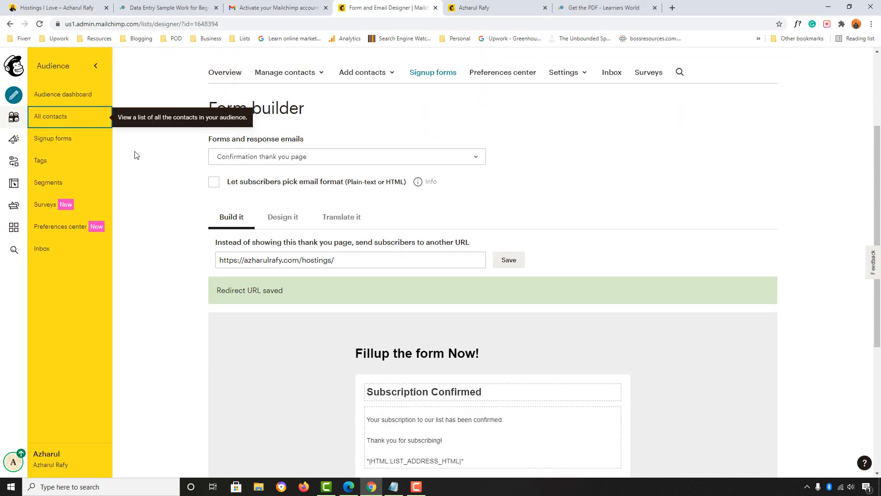
Open the embedded forms code generator and tick Disable all JavaScript.
left_click(63, 145)
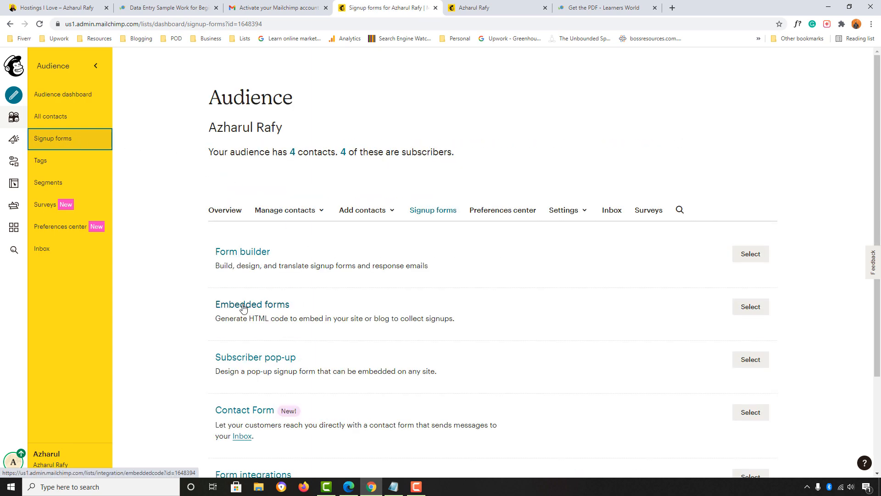
left_click(264, 306)
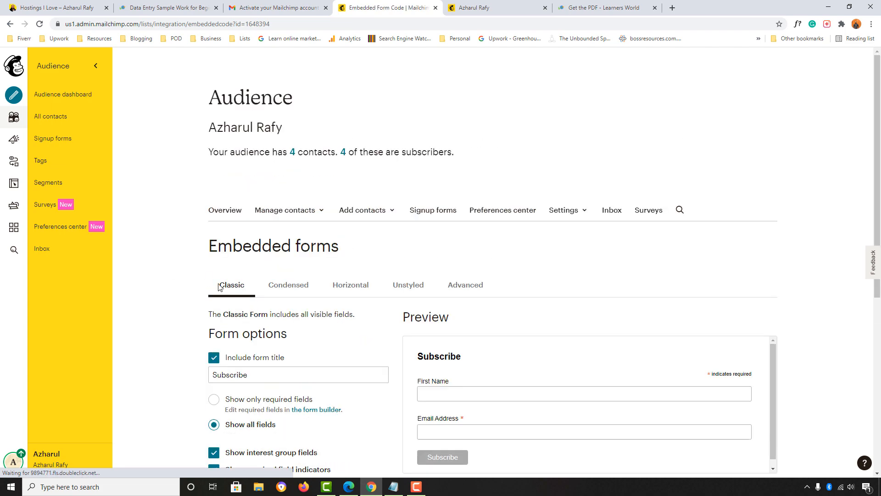
scroll(219, 286, "down", 3)
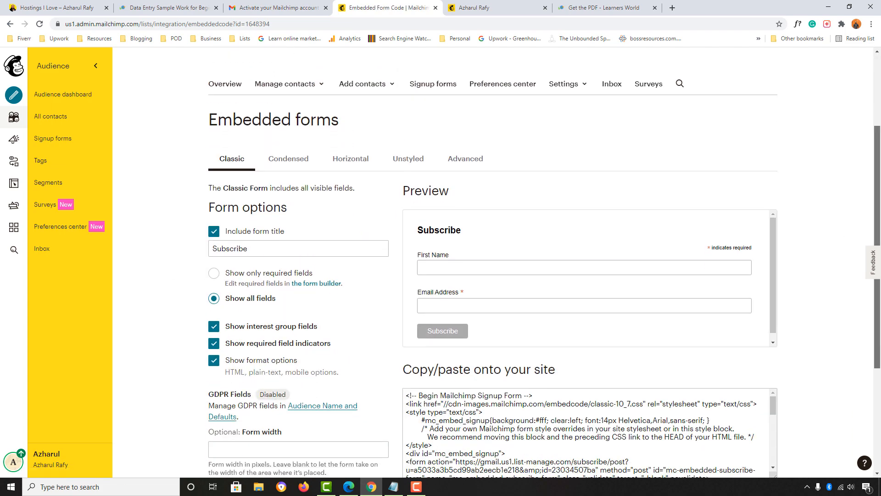
scroll(311, 279, "down", 3)
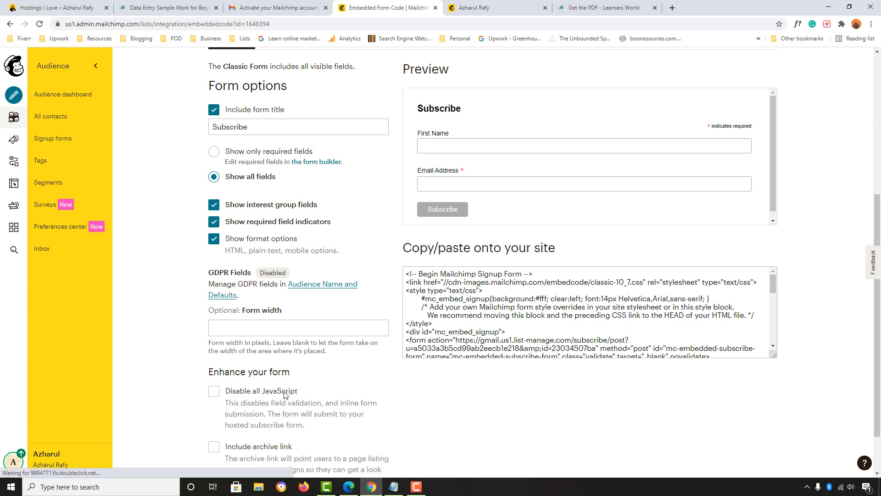
left_click(214, 394)
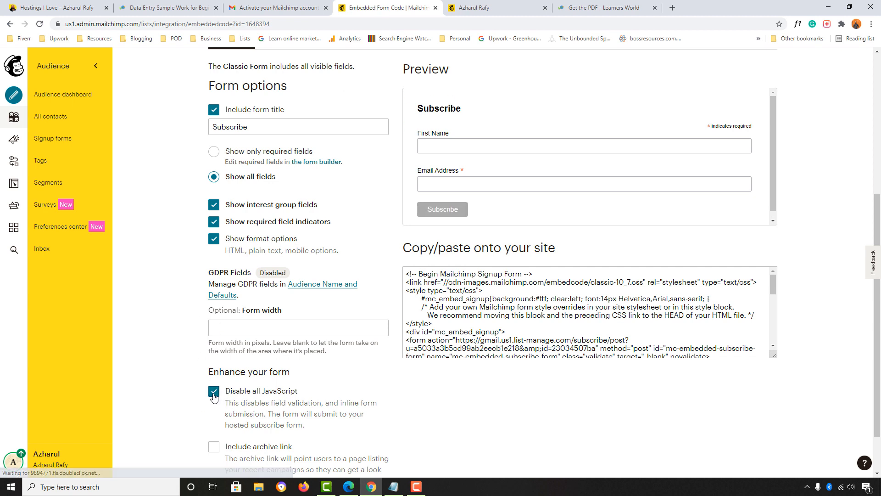
Copy the classic embedded form code.
left_click(428, 282)
right_click(430, 282)
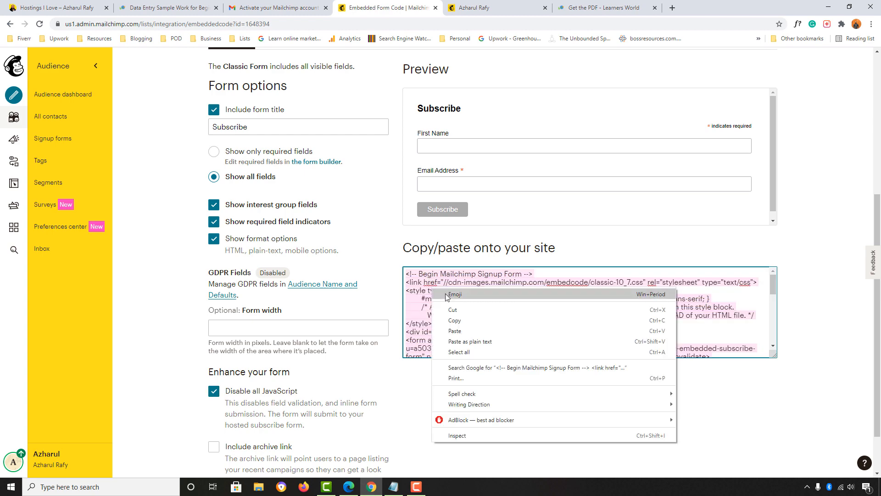
left_click(456, 325)
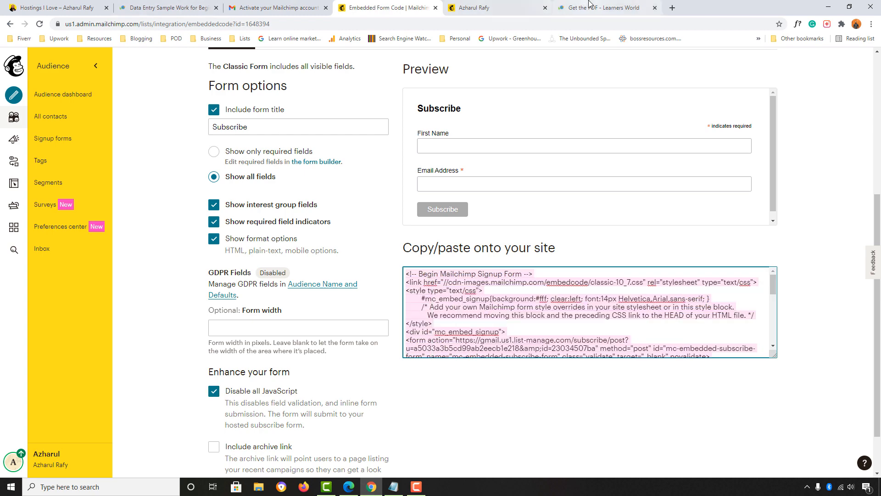
left_click(603, 8)
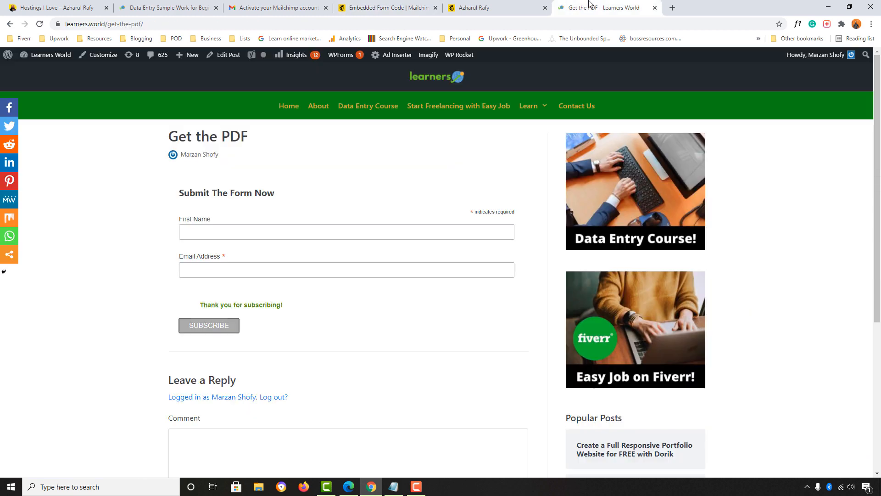
Replace the Custom HTML block's code with the new embed code, update, and view the post.
left_click(228, 64)
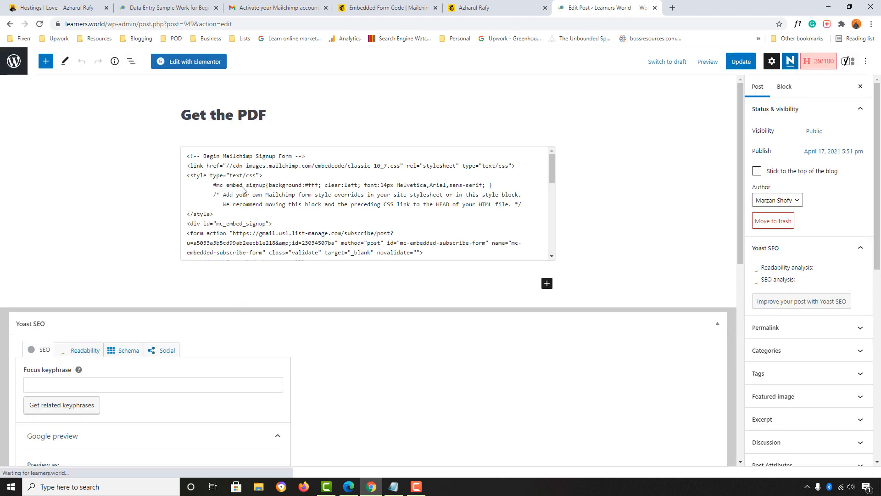
left_click(243, 189)
key("ctrl+a")
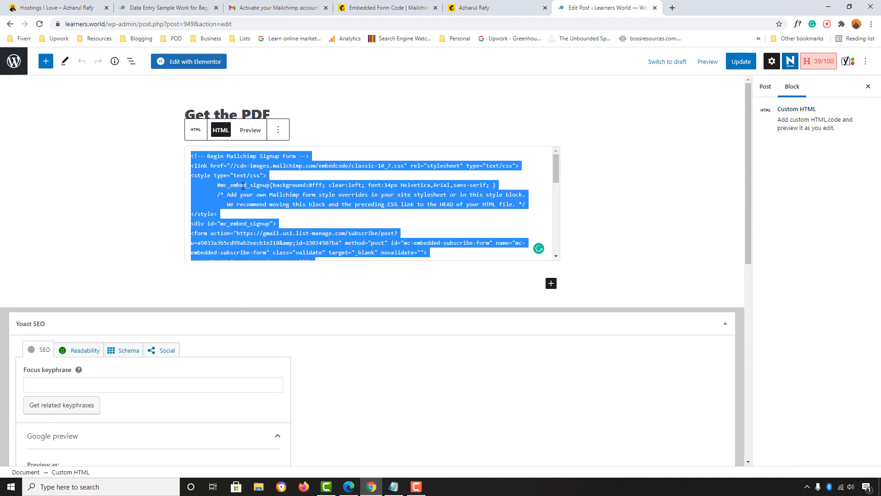
key("ctrl+v")
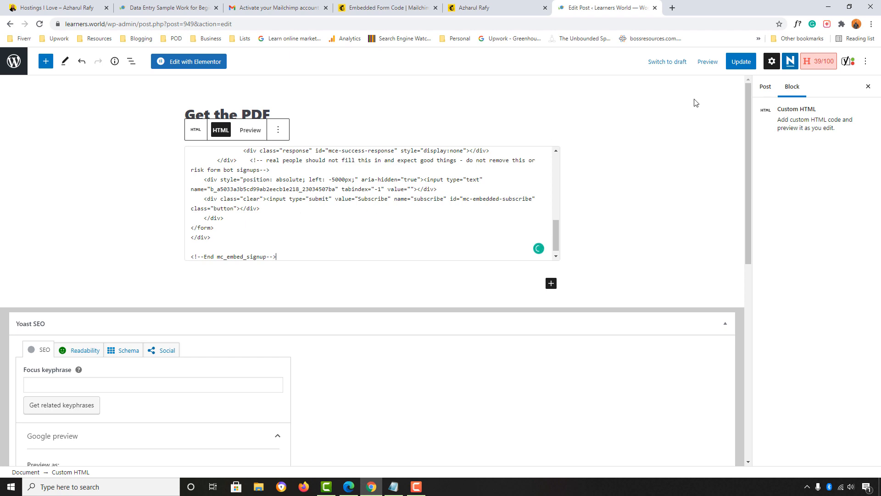
left_click(739, 67)
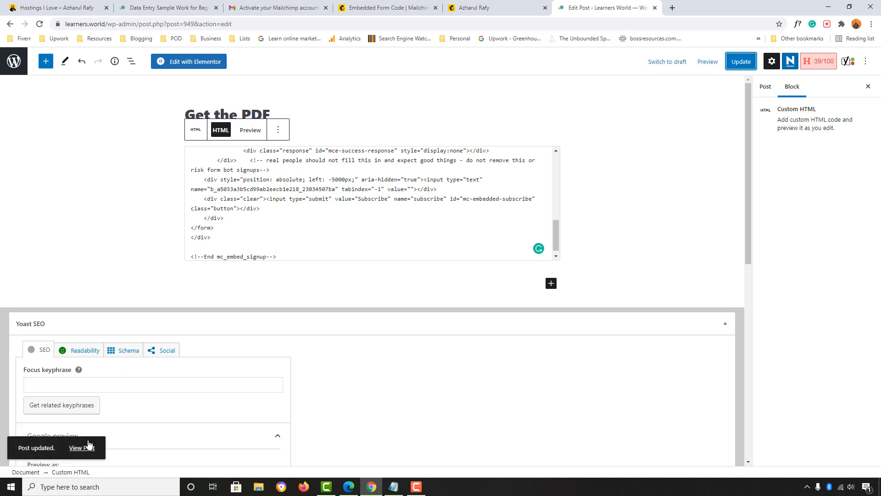
left_click(84, 452)
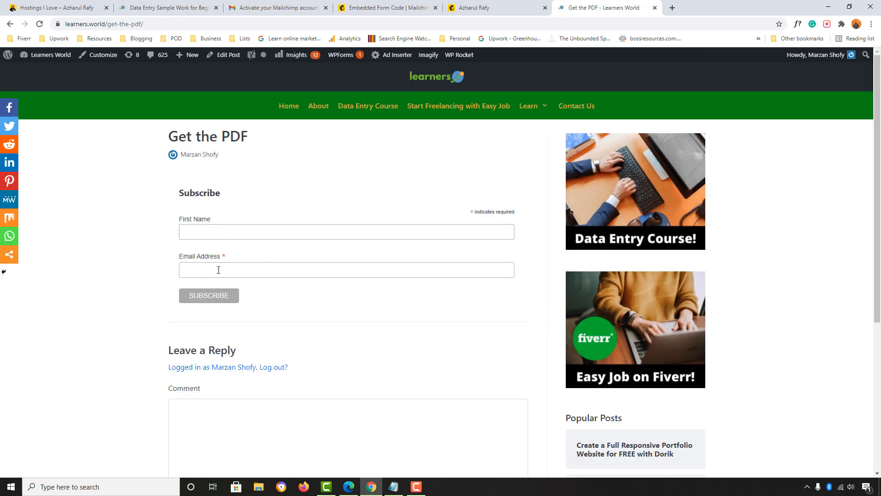
Subscribe with a saved email and first name, landing on the hostings recommendations page.
left_click(225, 270)
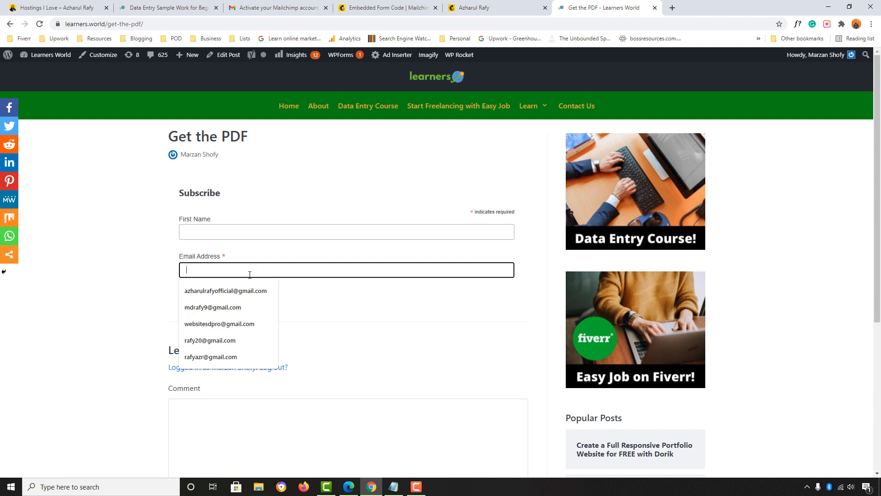
left_click(243, 290)
left_click(202, 235)
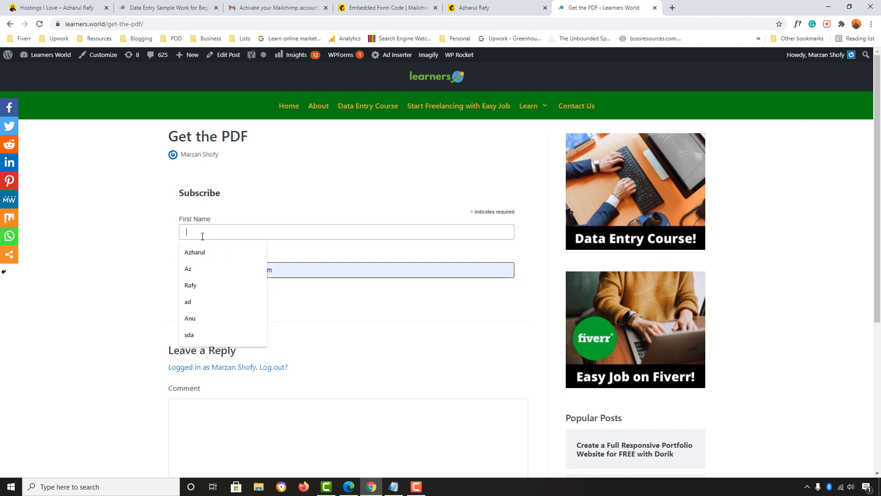
left_click(248, 248)
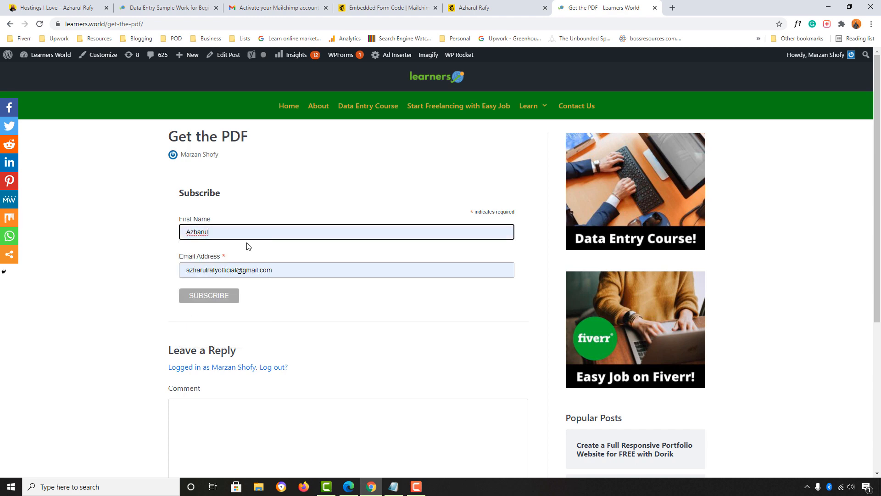
left_click(209, 304)
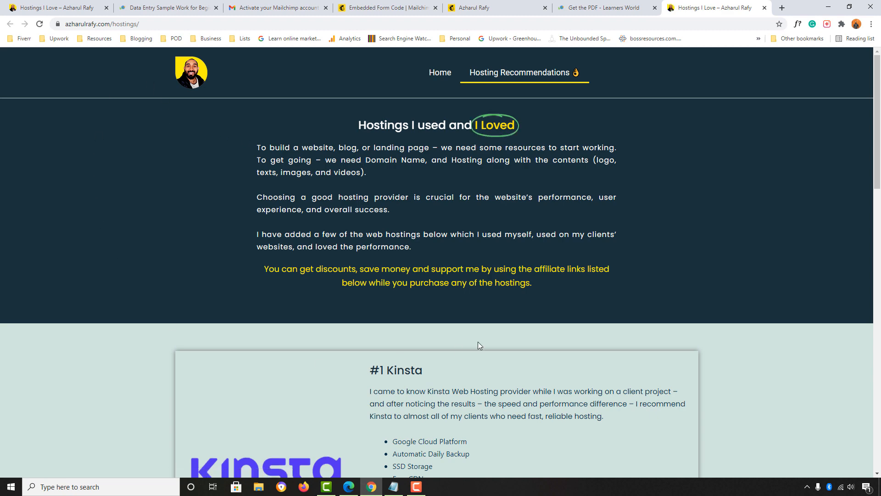
scroll(479, 341, "down", 12)
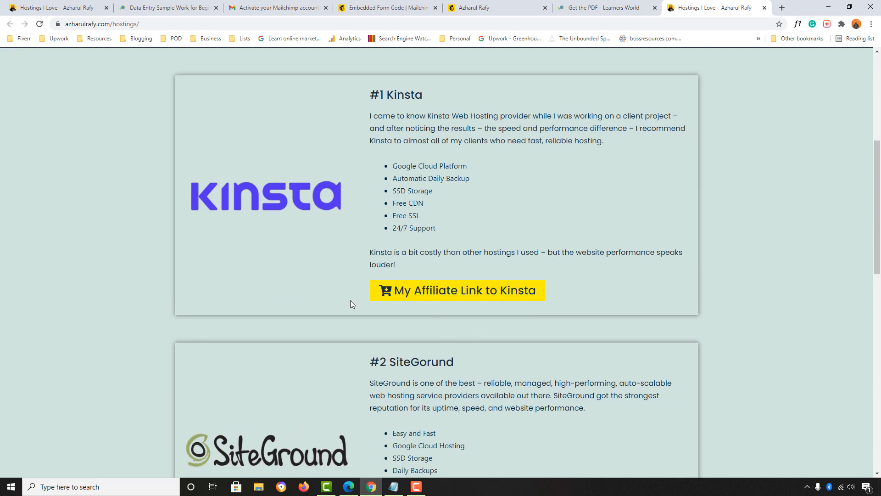
scroll(226, 393, "up", 8)
In a new Edge tab, go to learners.world and open the Get the PDF post.
scroll(347, 388, "up", 4)
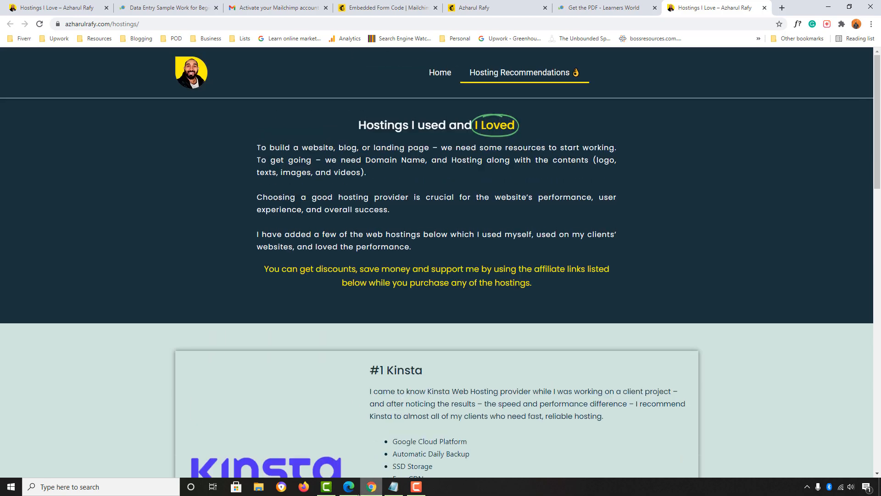
left_click(348, 486)
left_click(299, 330)
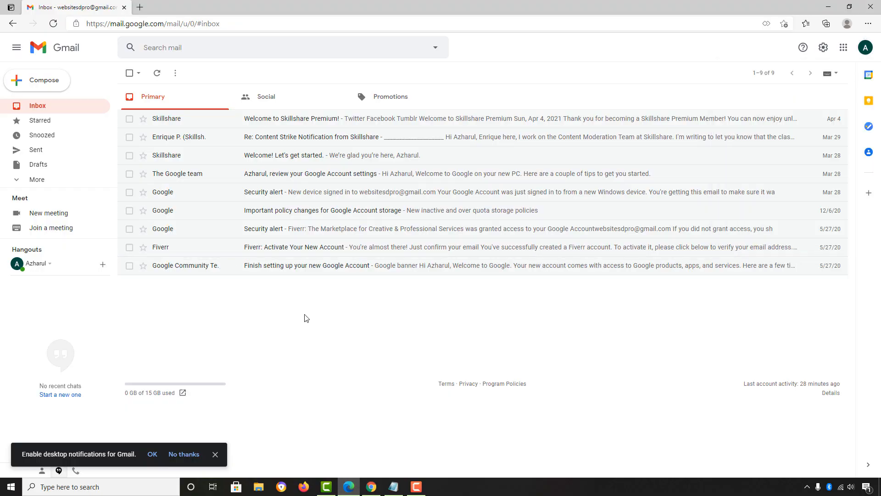
left_click(139, 8)
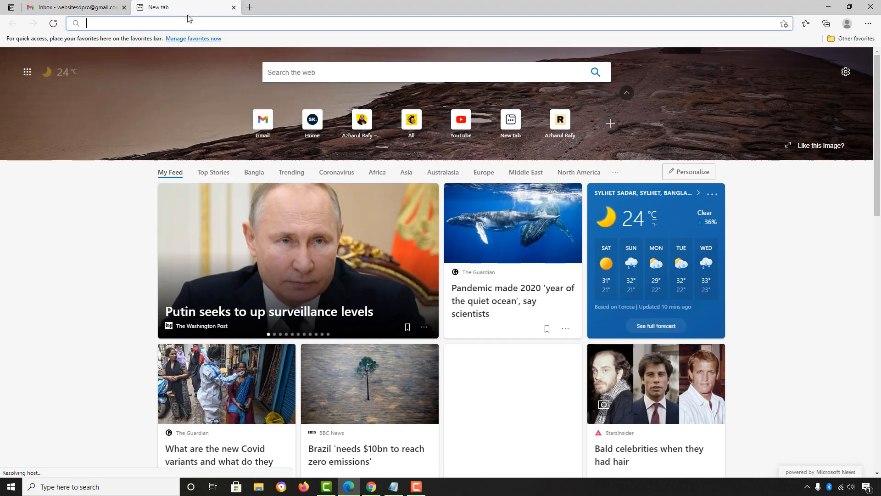
type("learners.world")
key("Return")
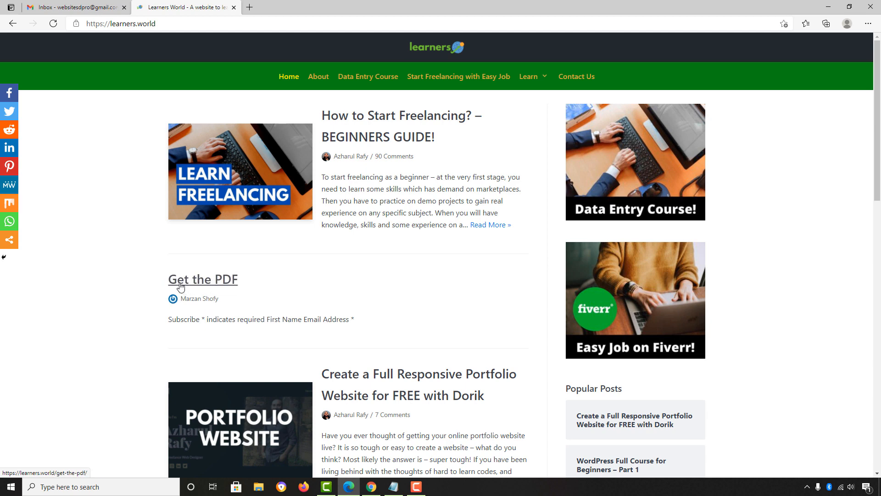
left_click(204, 283)
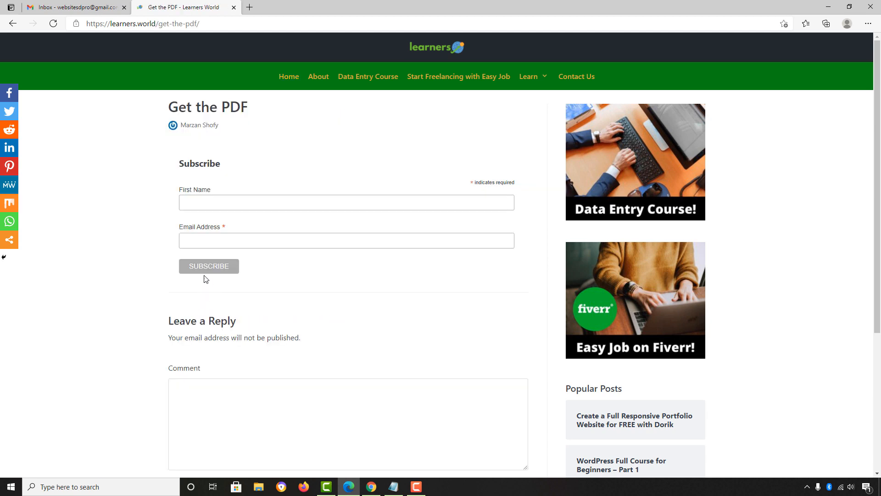
Enter a second test first name and email address and submit the form.
scroll(203, 300, "down", 3)
scroll(255, 187, "up", 3)
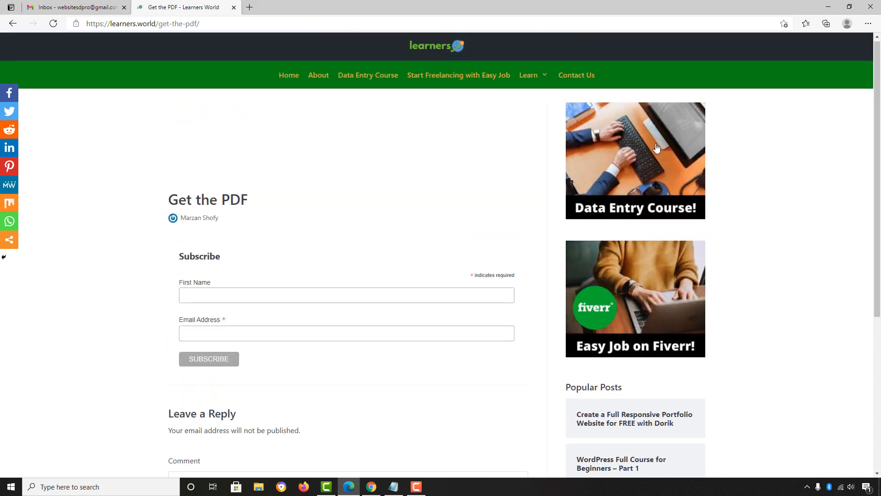
scroll(311, 212, "down", 5)
scroll(311, 212, "up", 4)
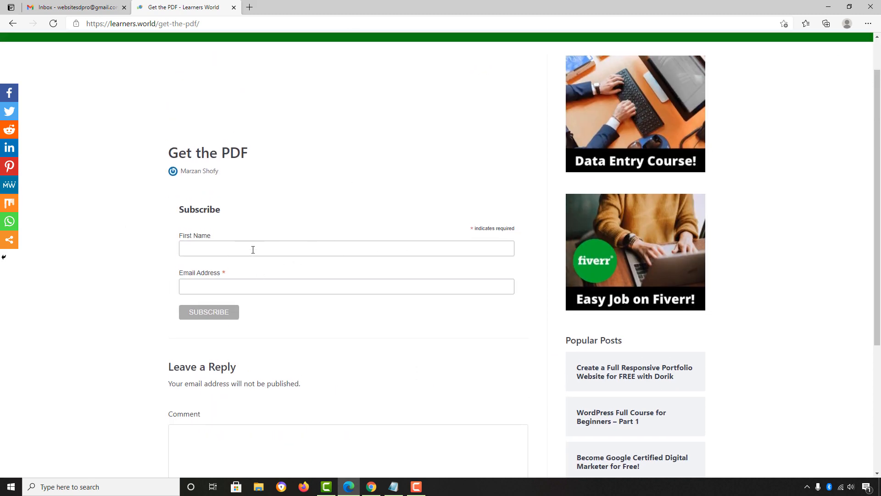
left_click(227, 248)
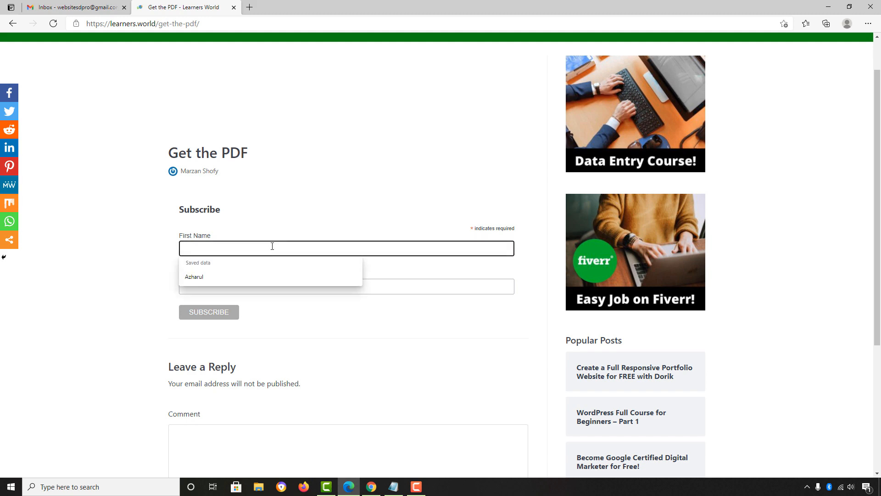
type("Rafy1")
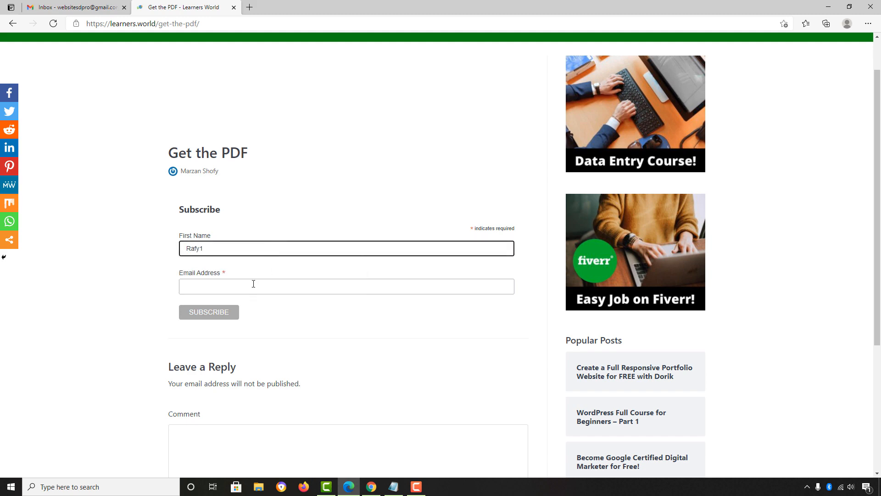
left_click(251, 284)
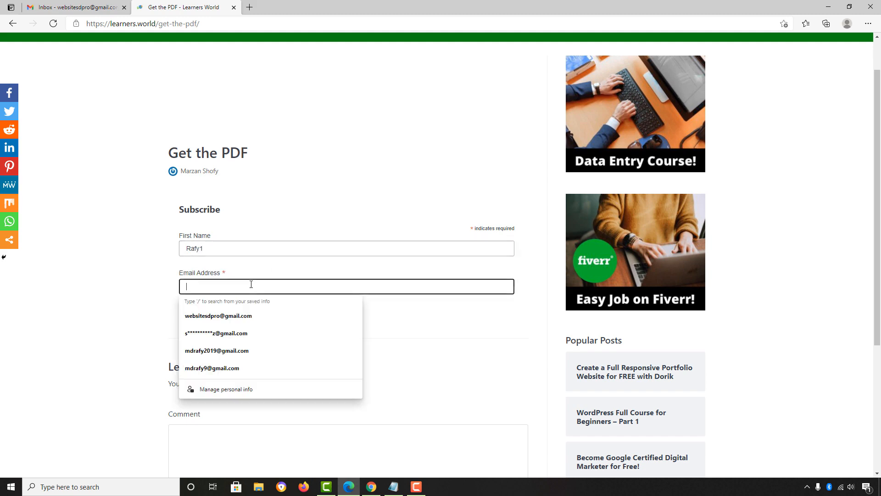
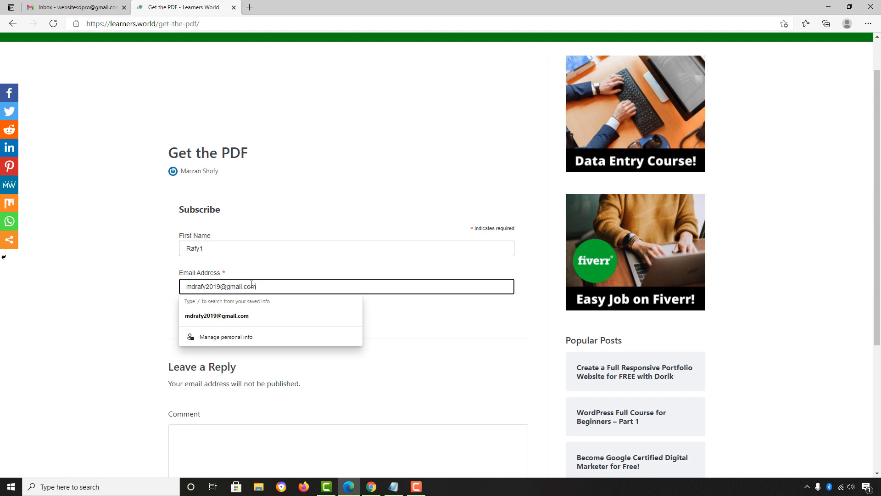
left_click(149, 271)
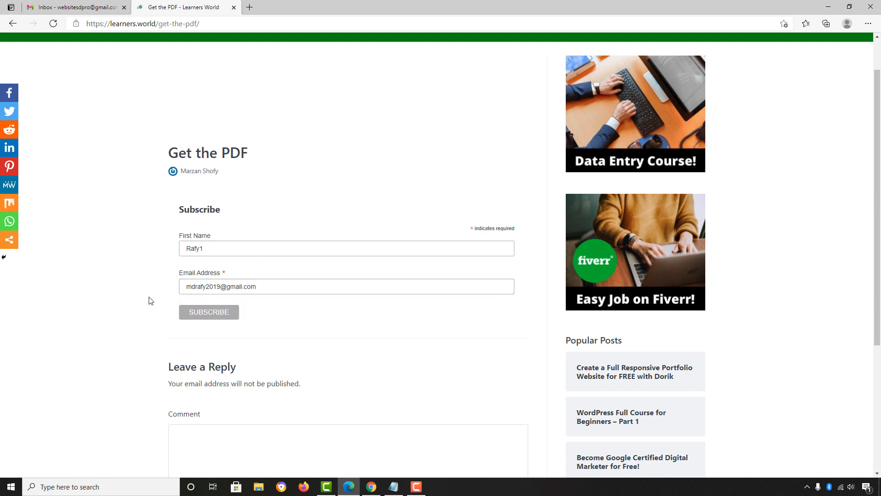
left_click(195, 317)
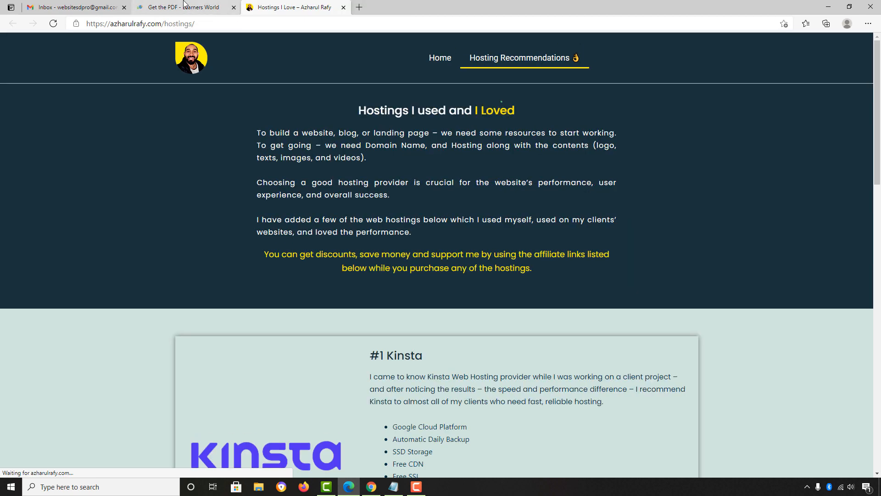
left_click(196, 5)
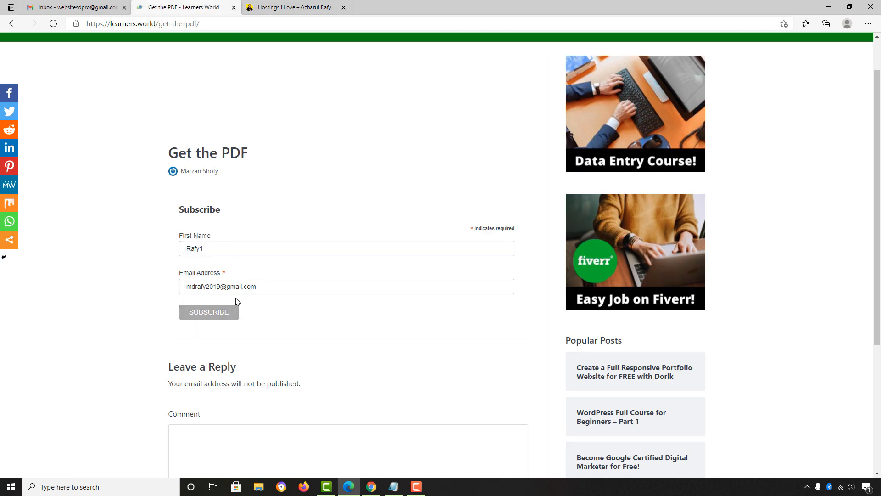
Close Edge's Hostings I Love tab and bring Chrome's hostings page window forward.
left_click(307, 5)
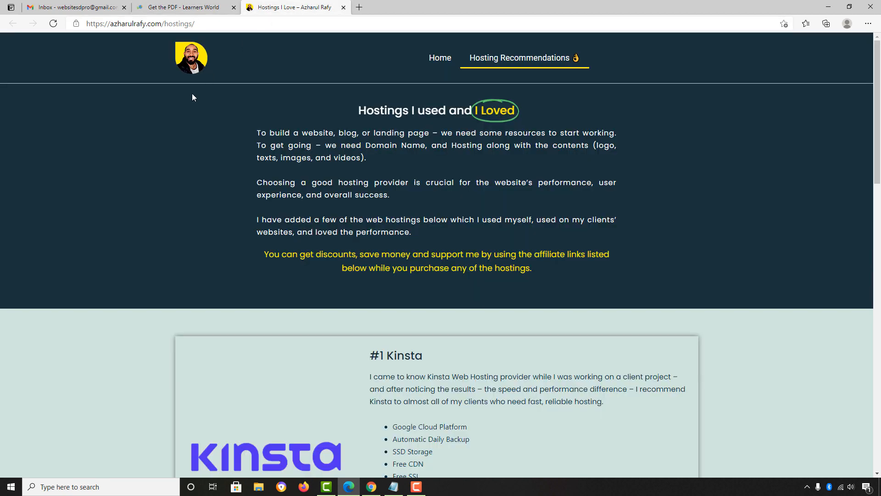
scroll(205, 258, "down", 20)
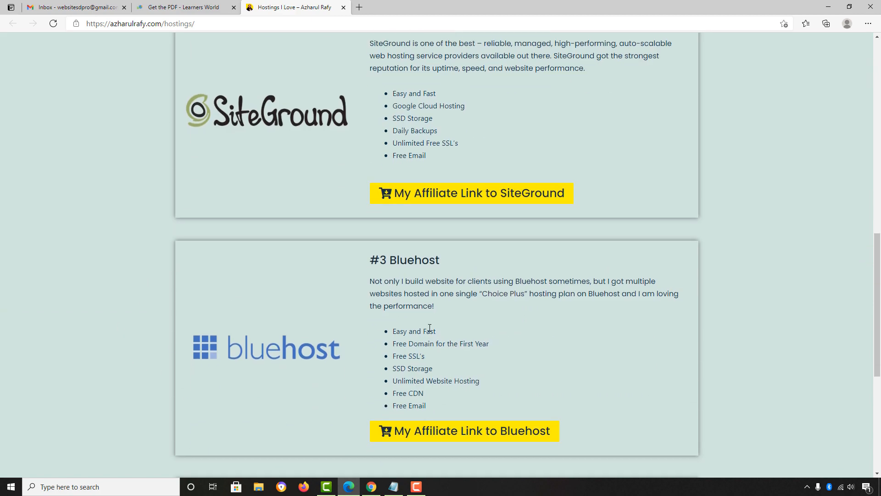
scroll(100, 376, "up", 20)
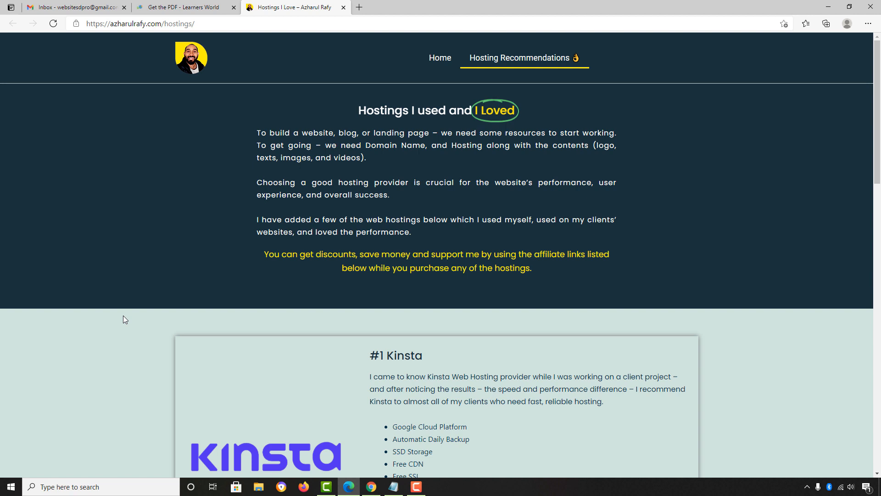
left_click(343, 7)
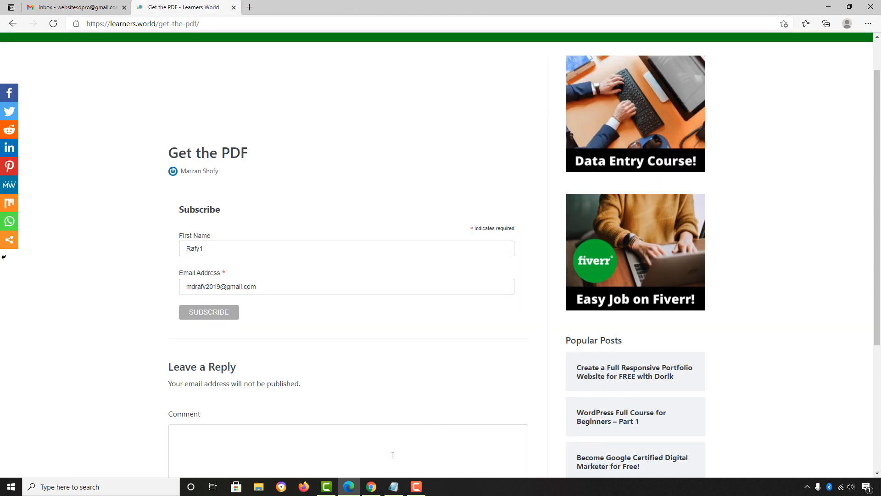
left_click(374, 487)
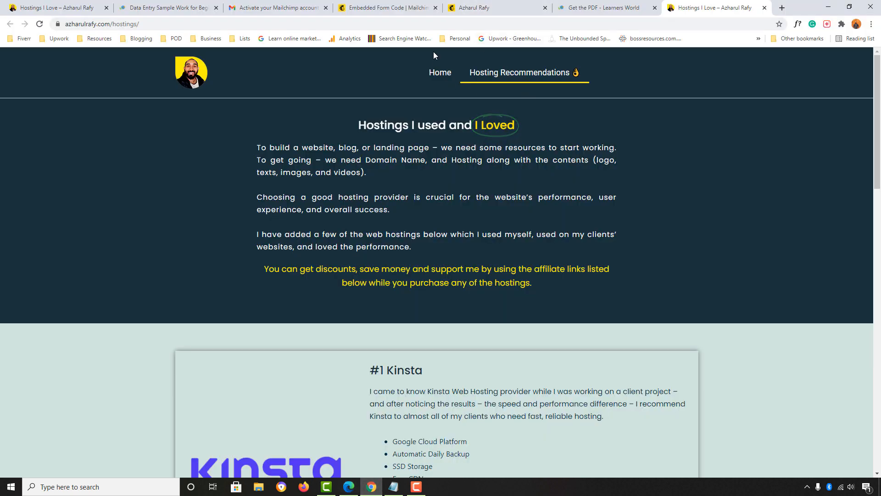
Review the All contacts list to confirm 6 subscribed contacts, including the form signups.
left_click(387, 5)
scroll(426, 158, "up", 3)
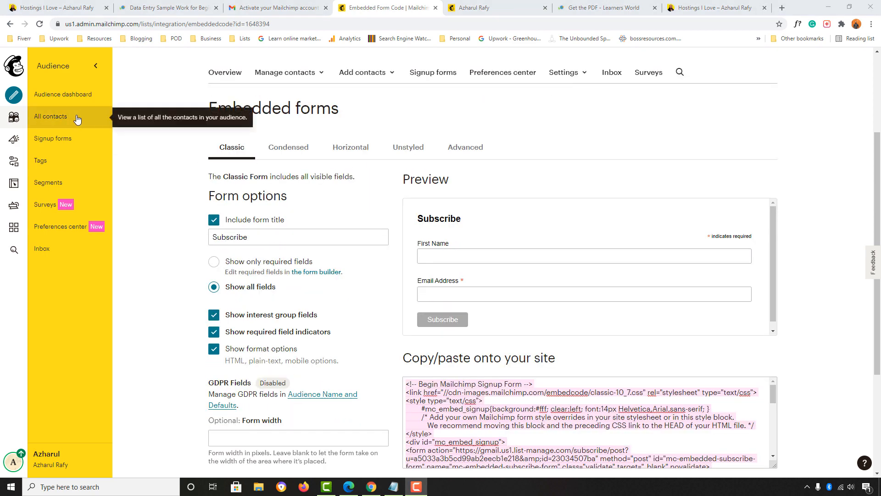
left_click(76, 118)
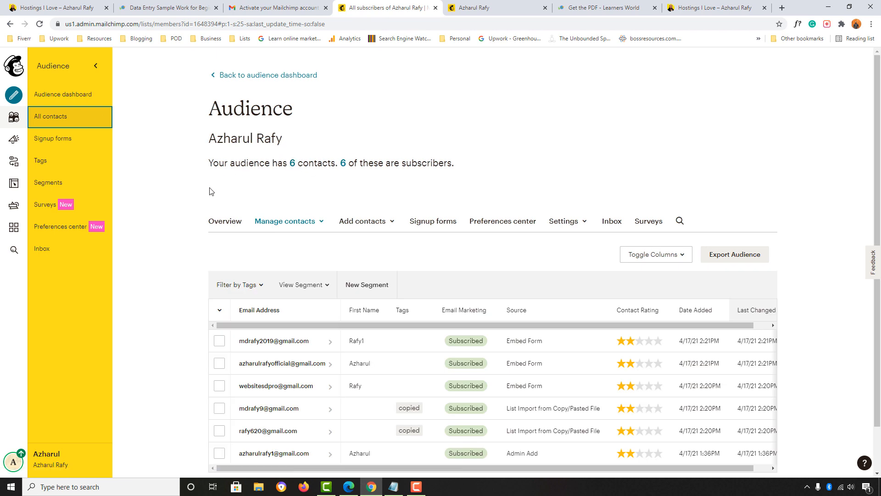
scroll(208, 238, "down", 2)
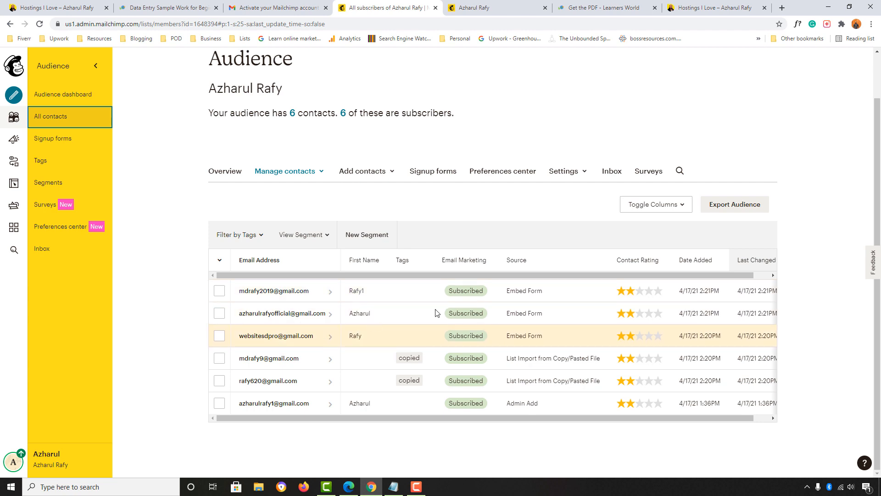
left_click(513, 299)
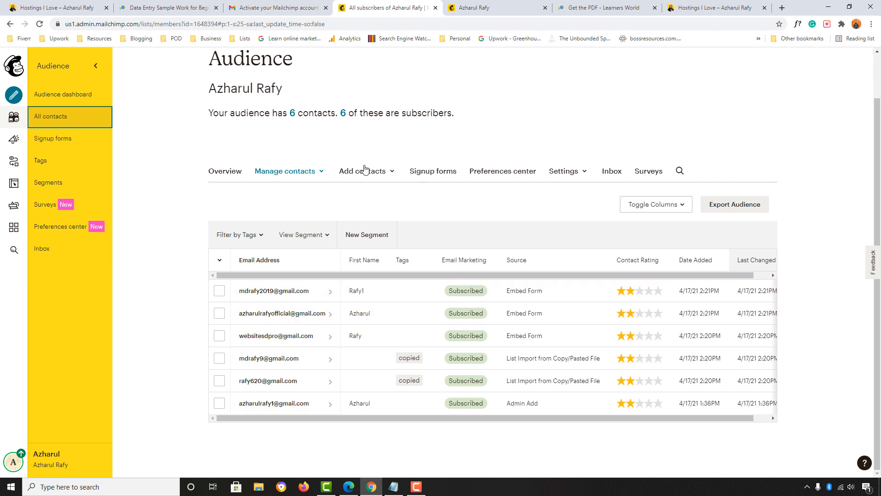
Glance at the Get the PDF post, then return to Mailchimp's Signup forms page.
left_click(601, 8)
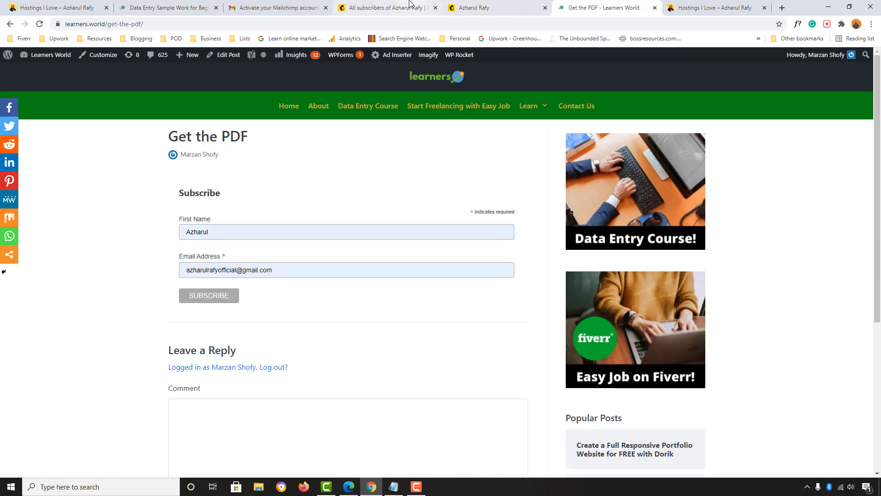
left_click(388, 3)
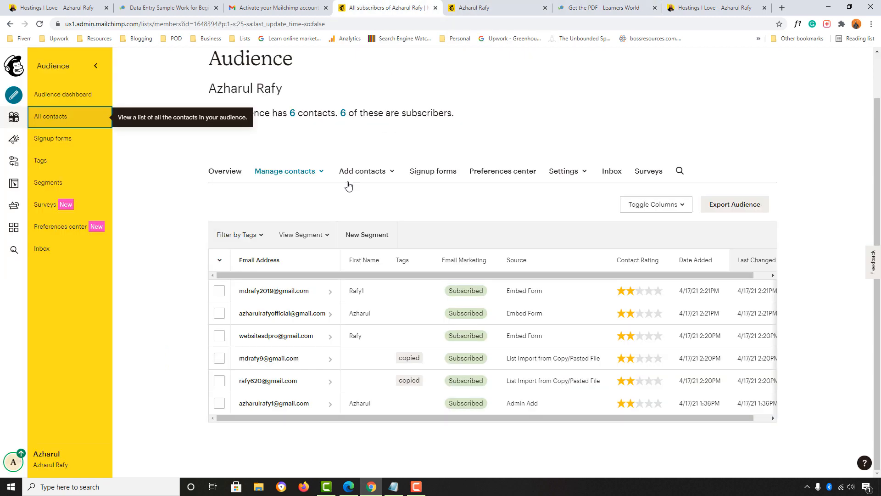
left_click(68, 143)
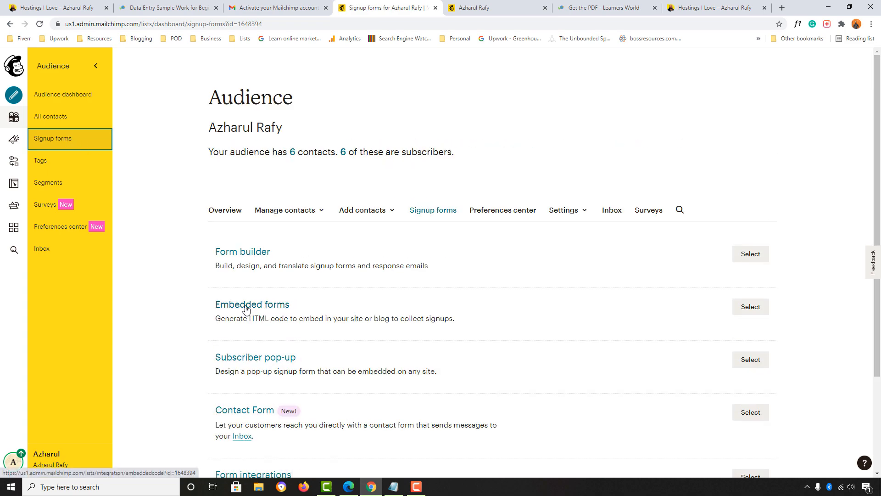
Open Embedded forms and make sure Disable all JavaScript is ticked.
left_click(246, 309)
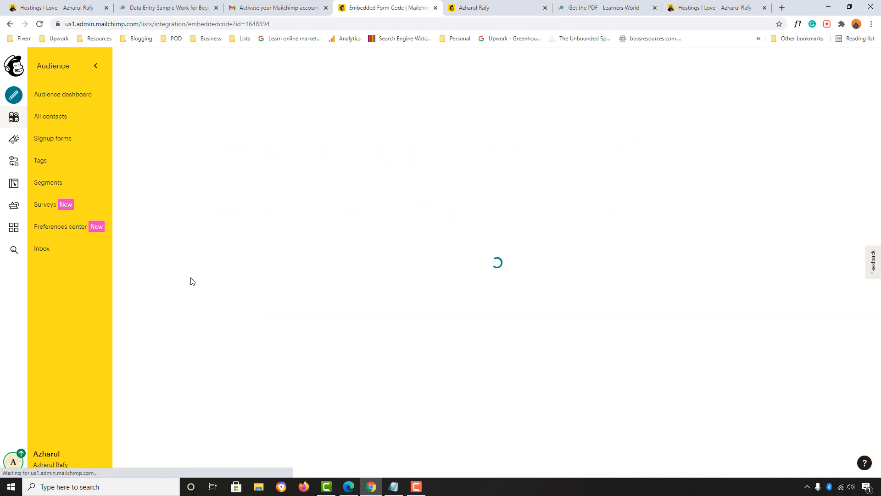
scroll(138, 291, "down", 5)
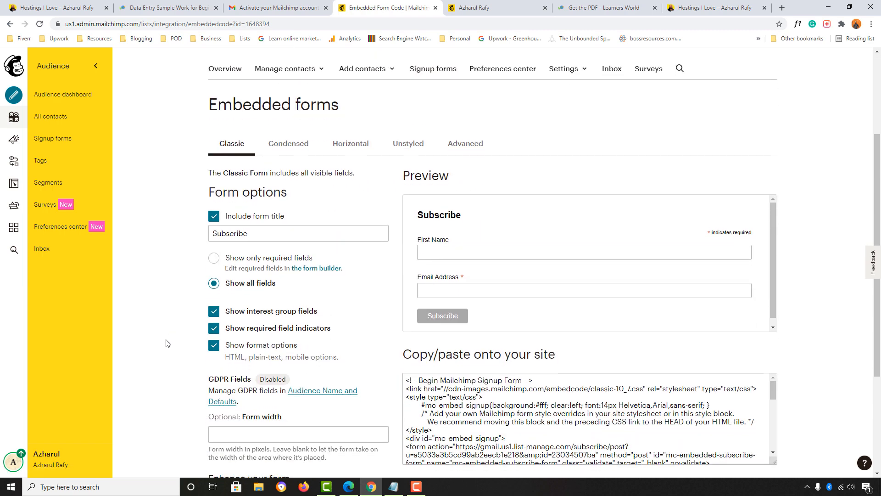
scroll(166, 343, "down", 3)
left_click(212, 365)
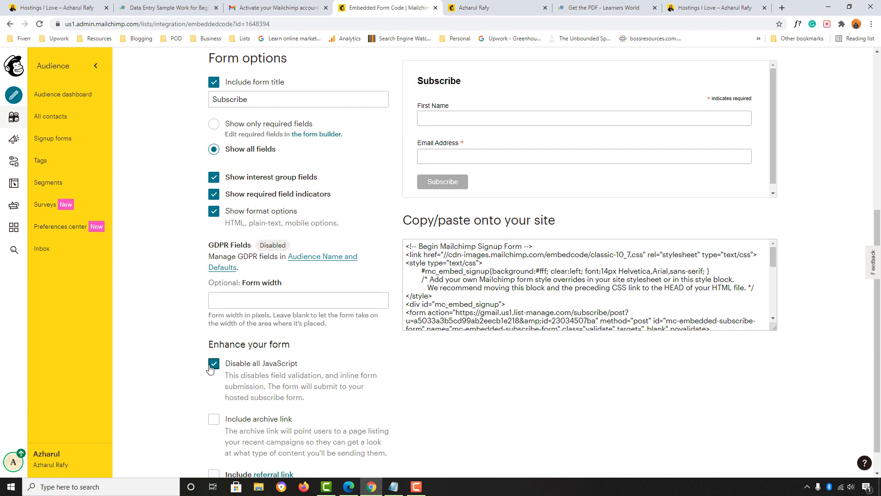
left_click(213, 368)
left_click(214, 365)
Select and copy all the embed form code, then return to the Get the PDF post.
left_click(452, 271)
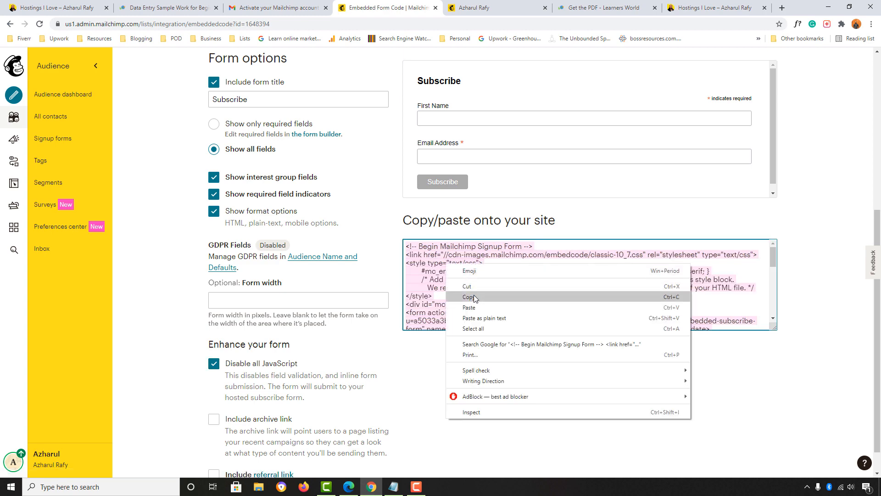
left_click(474, 297)
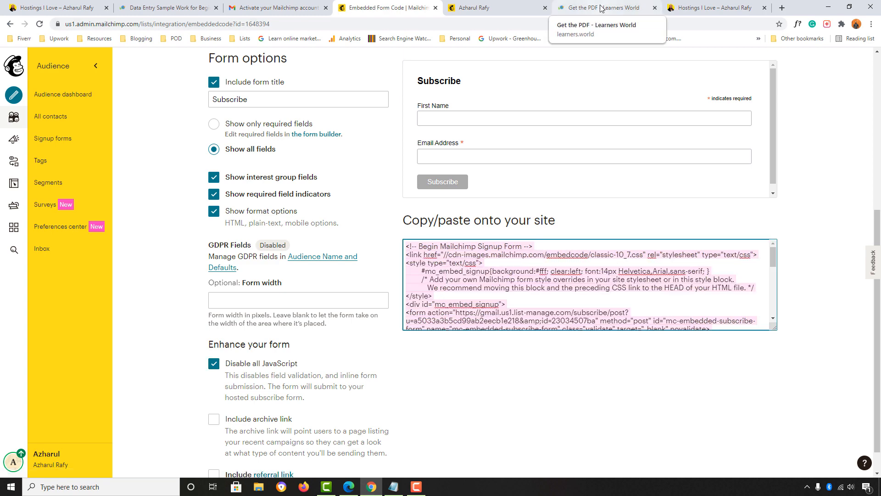
left_click(601, 7)
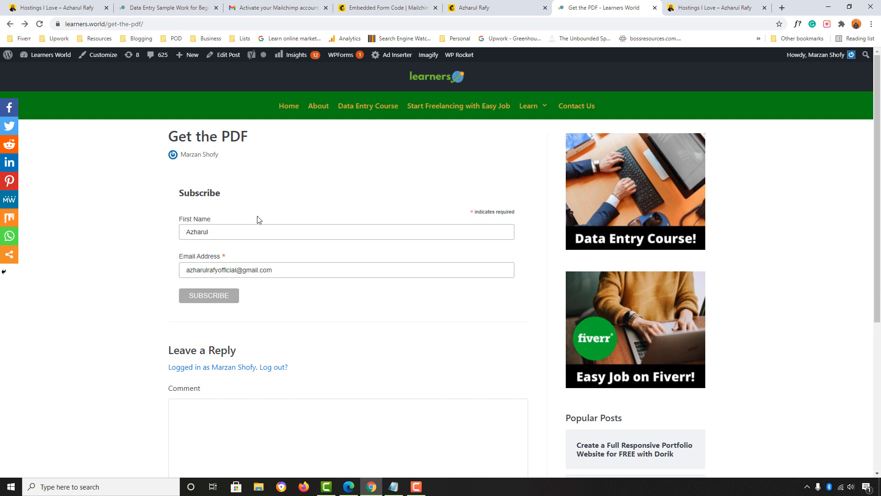
Go from the Learners World admin bar to the Dashboard, then Appearance > Widgets.
mouse_move(60, 56)
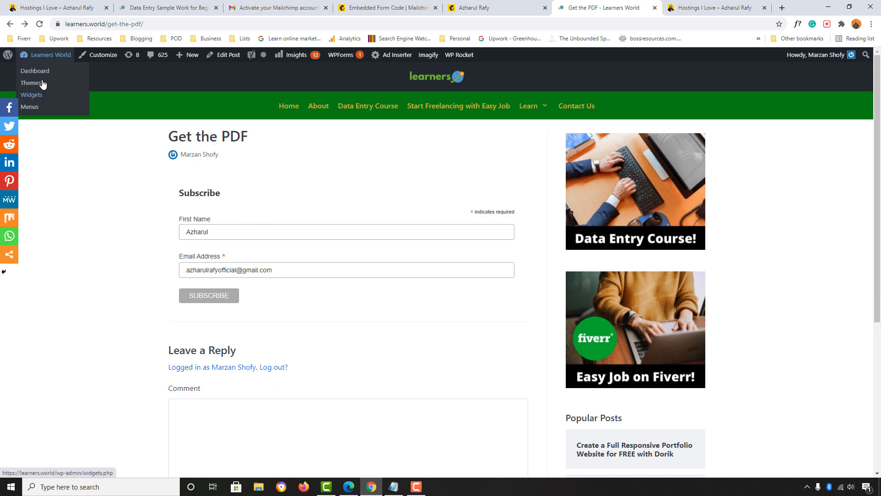
left_click(47, 60)
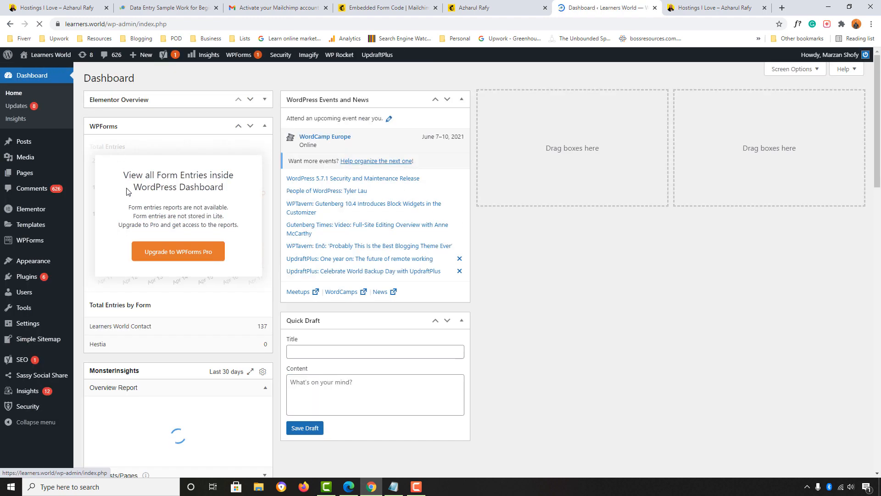
mouse_move(30, 262)
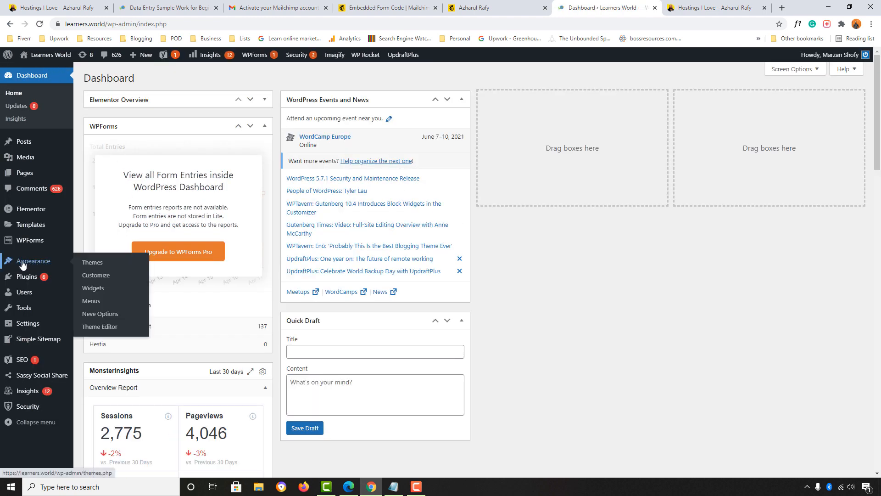
left_click(96, 294)
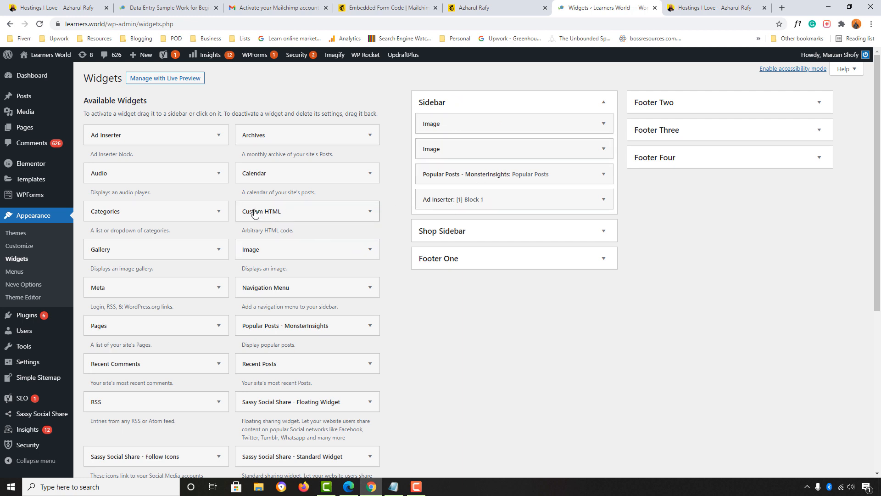
Add a Custom HTML widget to the Sidebar with the pasted Mailchimp embed code and save it.
left_click_drag(254, 214, 464, 125)
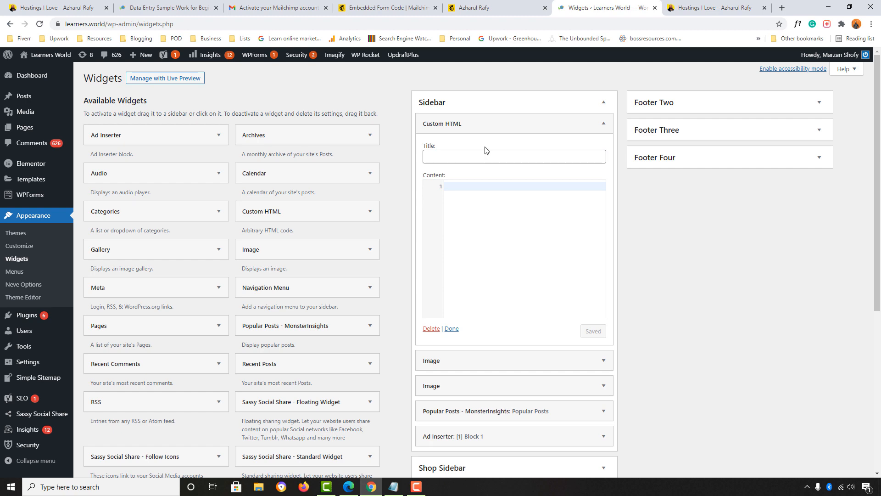
key("ctrl+v")
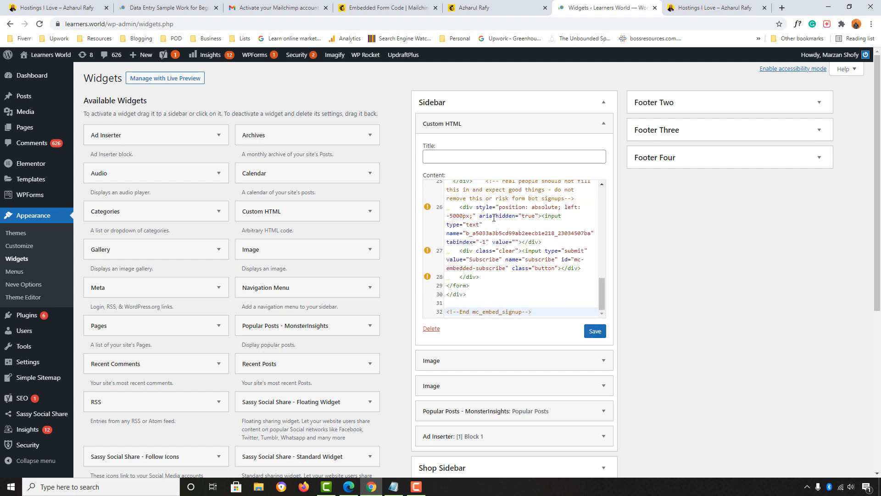
scroll(517, 270, "up", 10)
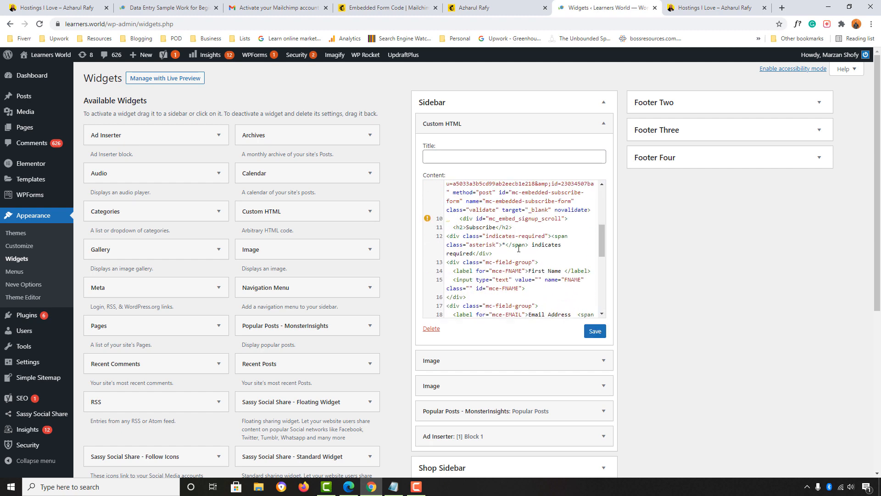
left_click(601, 334)
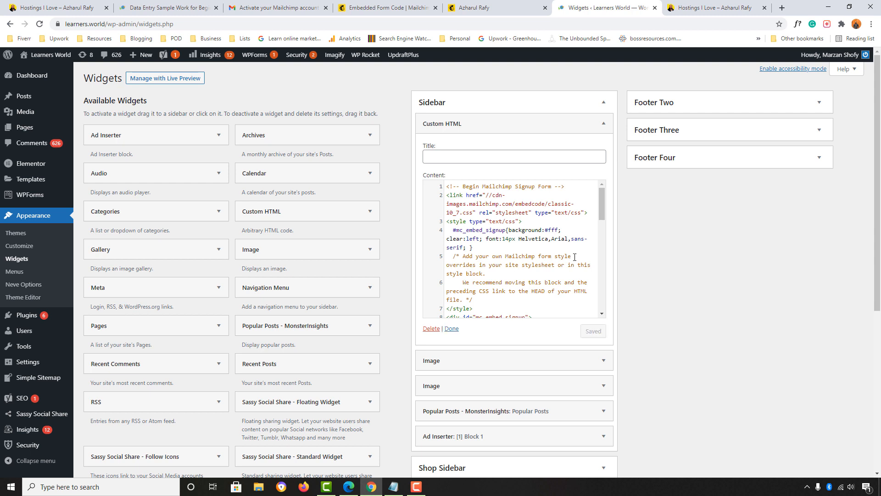
left_click(451, 329)
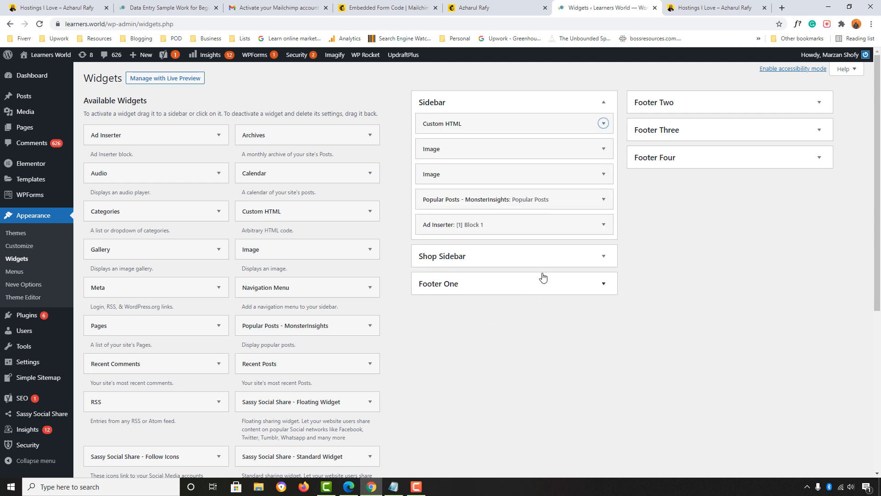
Open the live site homepage in a new tab to see the sidebar Subscribe form.
mouse_move(48, 56)
middle_click(36, 71)
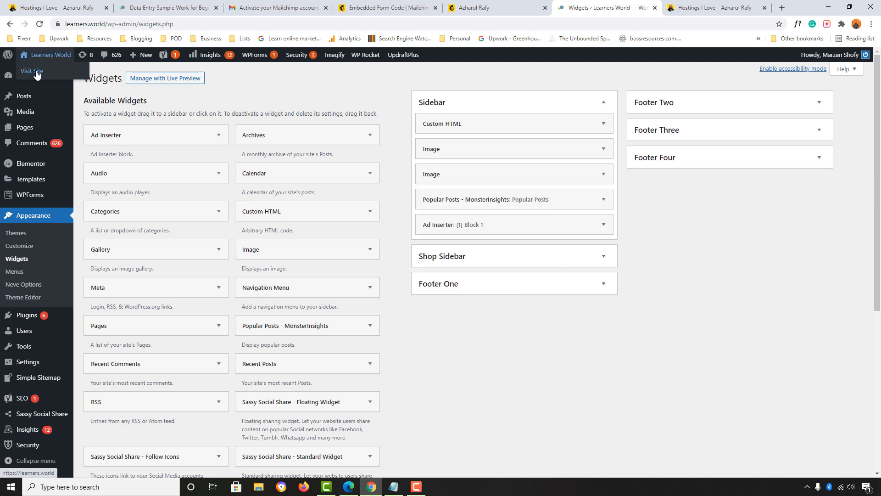
left_click(630, 7)
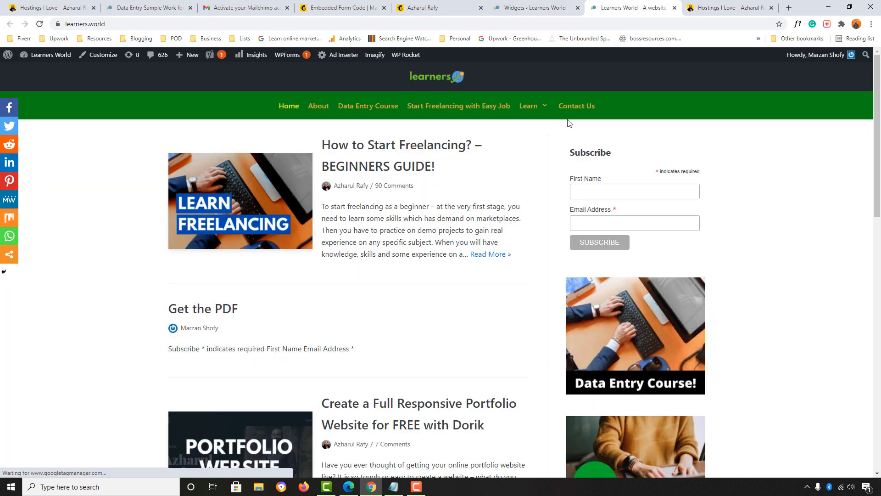
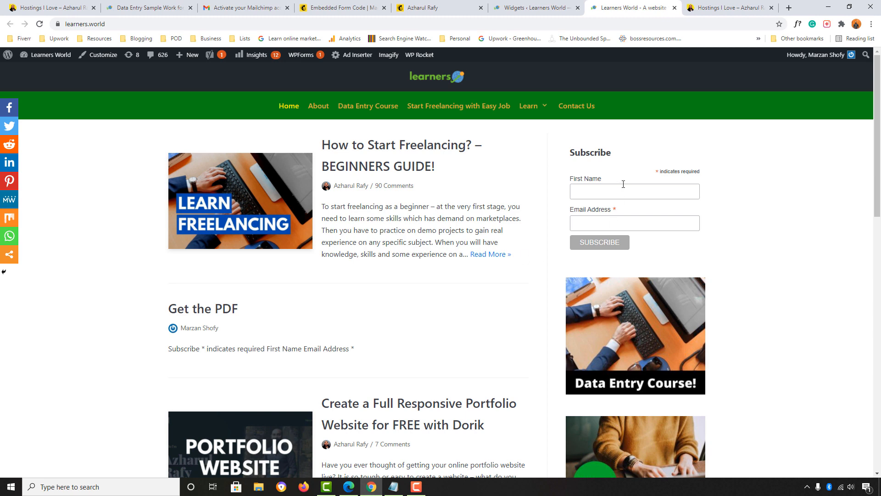
Check the sidebar Subscribe form on the live Learners World site, then return to Mailchimp's Embedded forms page.
left_click(338, 4)
scroll(229, 275, "up", 3)
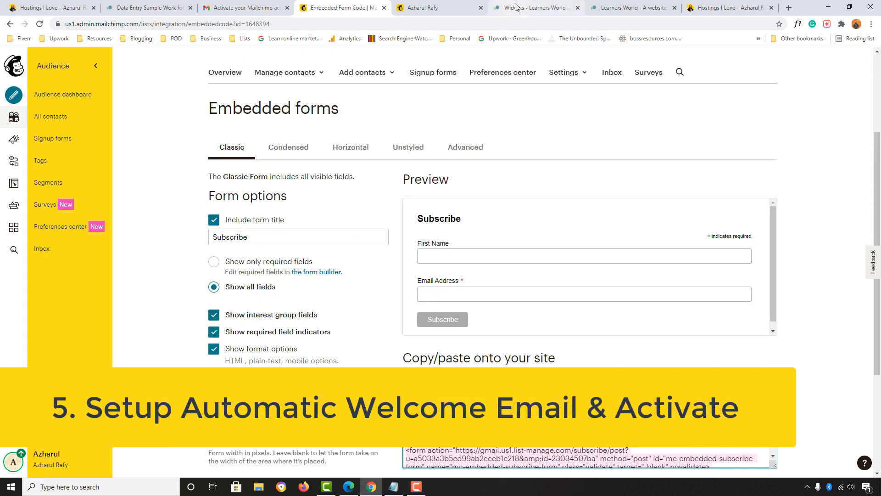
left_click(529, 6)
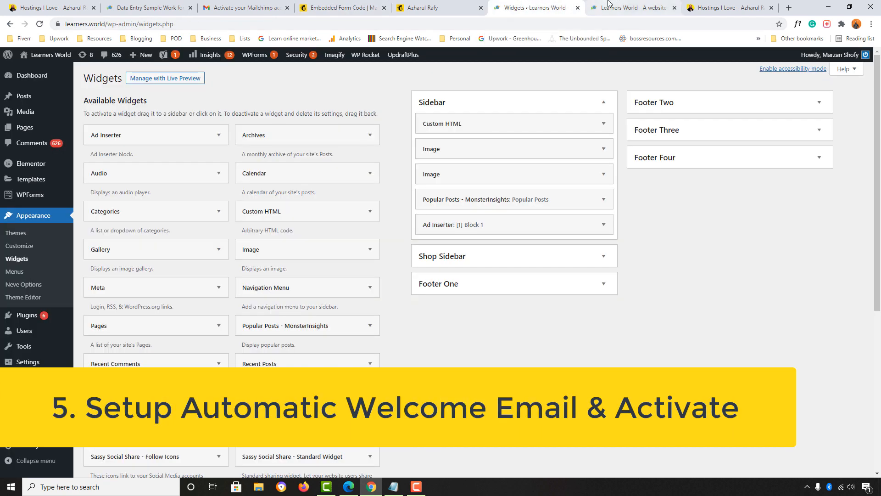
left_click(632, 7)
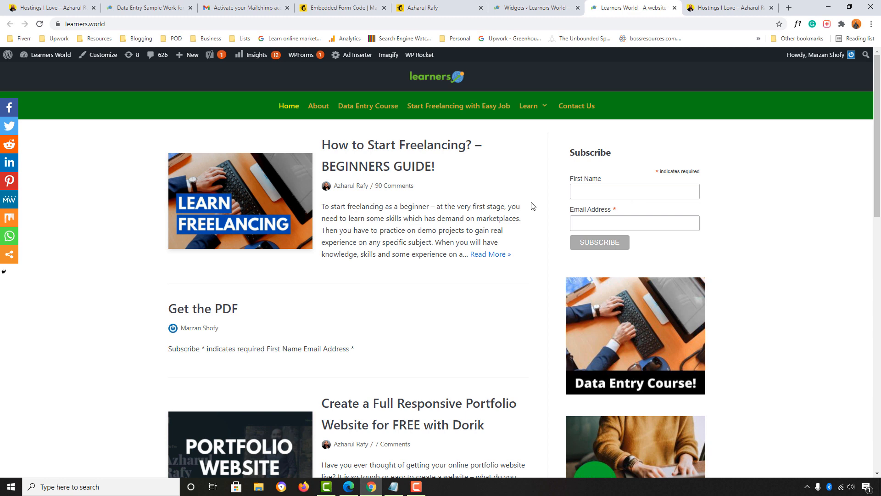
left_click(347, 5)
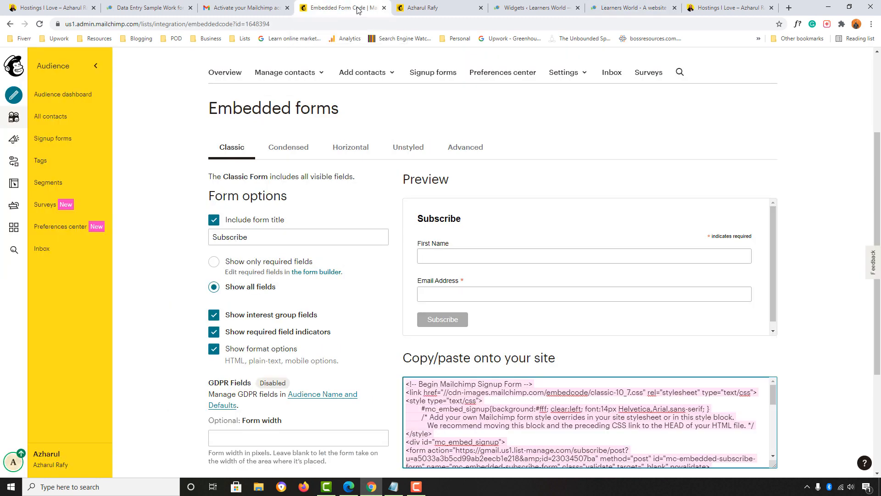
scroll(513, 207, "up", 2)
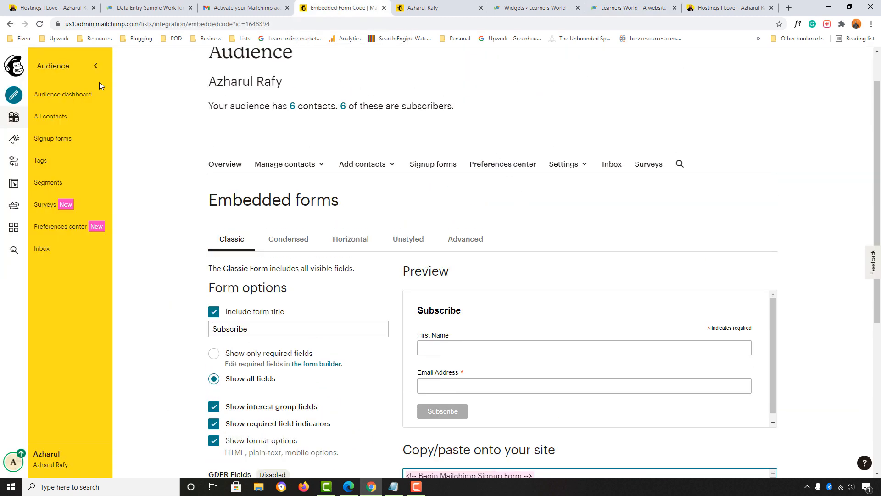
Start a new automated email of the Welcome new subscribers type.
left_click(13, 99)
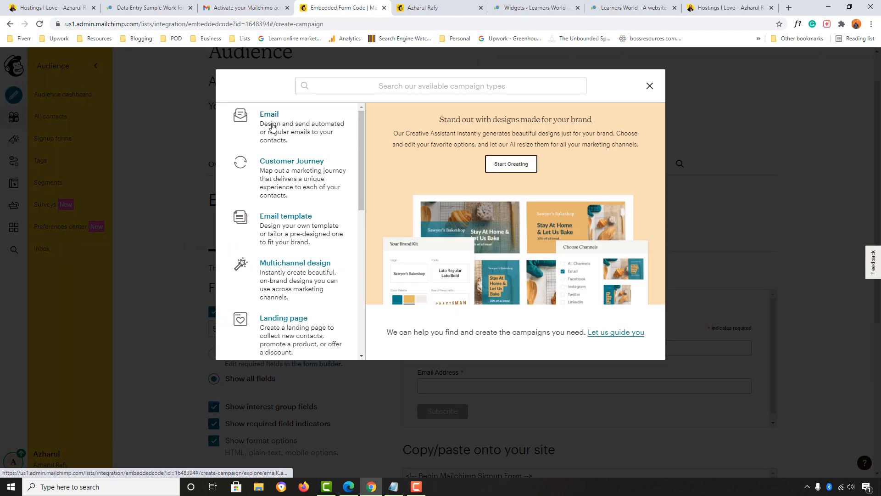
left_click(272, 127)
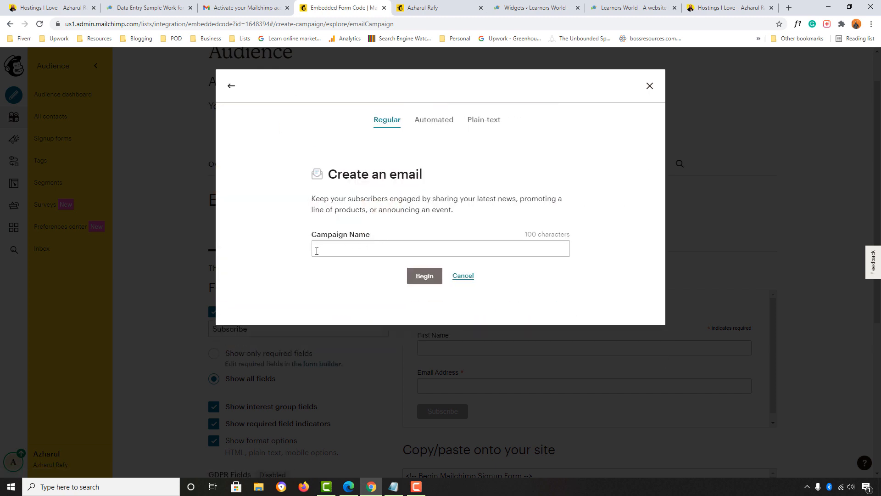
left_click(440, 126)
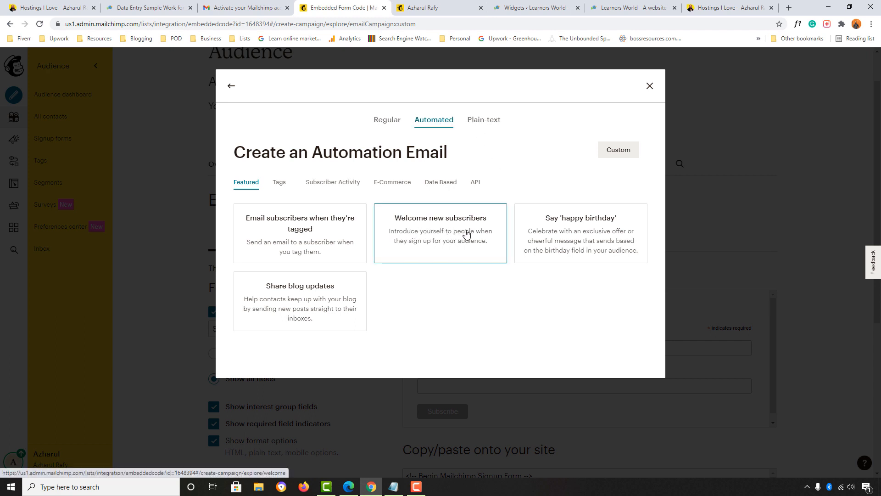
left_click(430, 234)
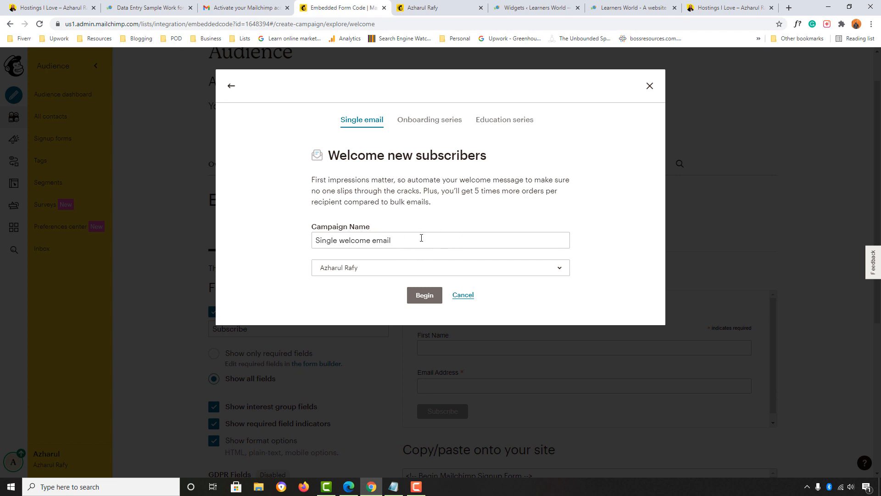
Name the welcome automation 'Hello There You', choose the site's audience, and create the draft.
left_click_drag(422, 238, 279, 242)
key("BackSpace")
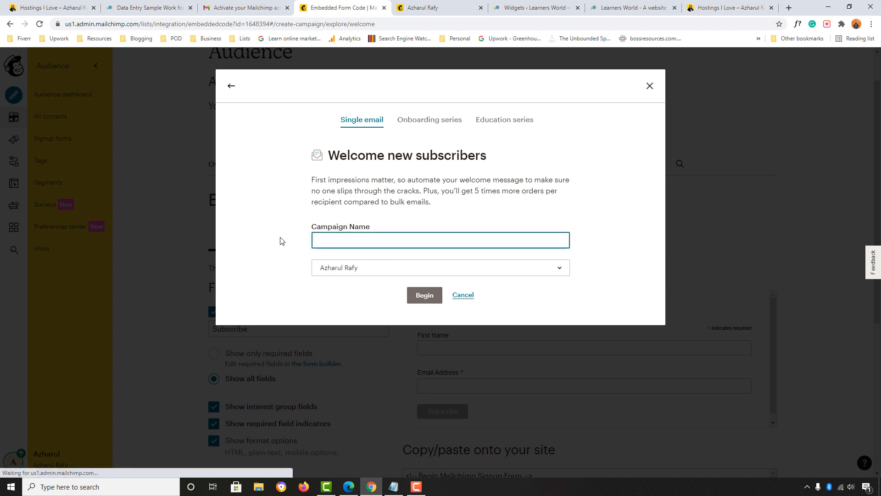
type("Hello There You")
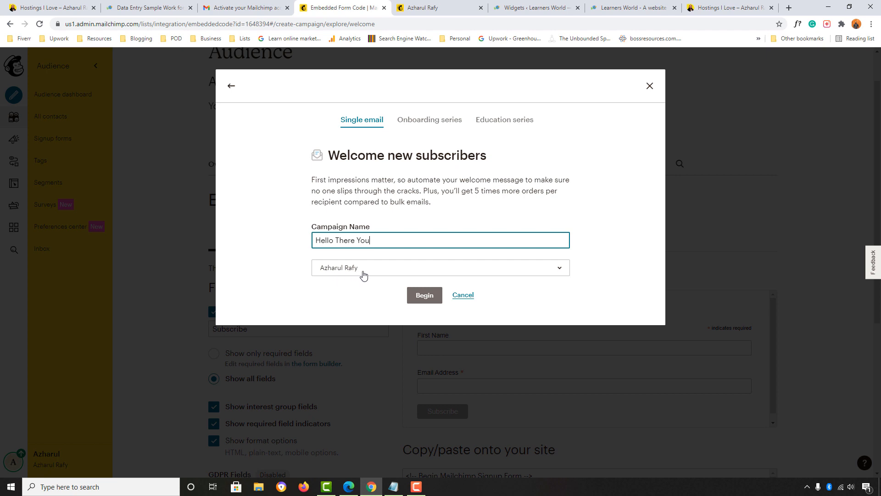
left_click(342, 275)
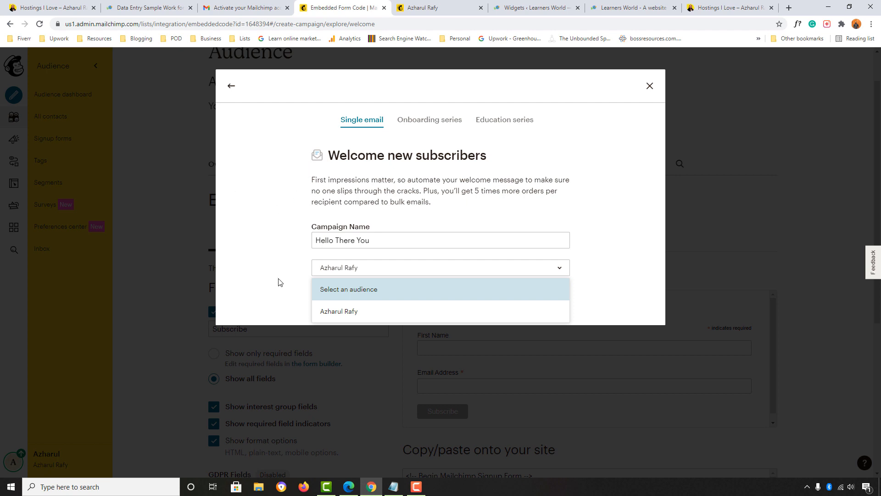
left_click(347, 317)
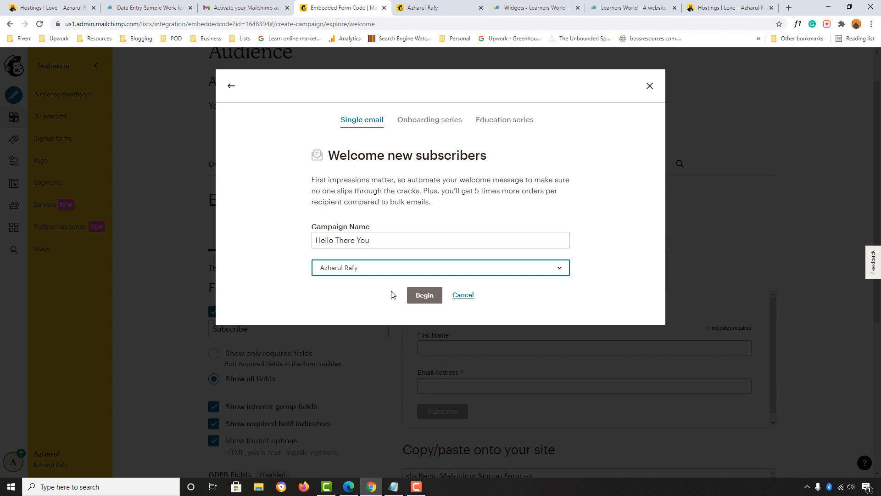
left_click(429, 297)
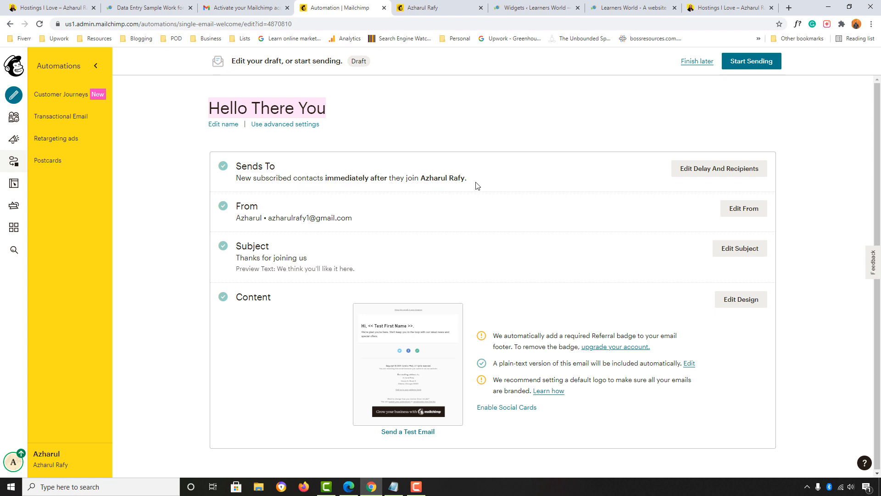
Keep the welcome email's delay at Immediately after signup and save.
left_click(713, 171)
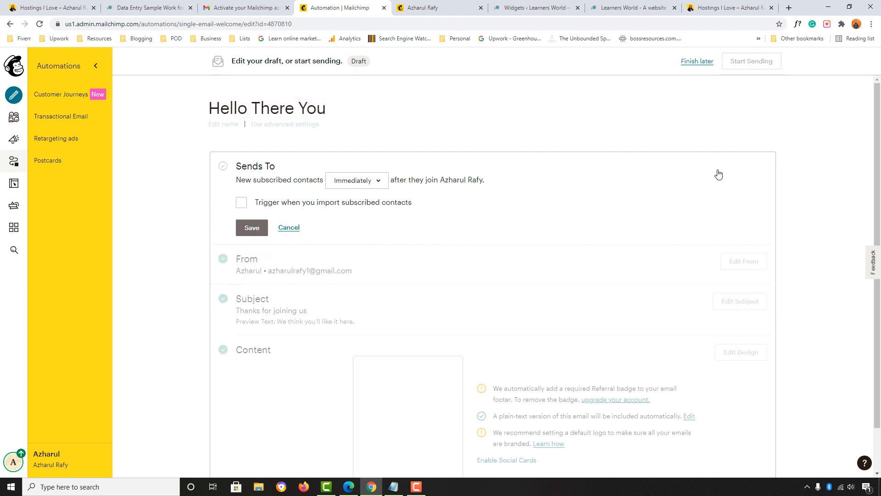
left_click(351, 181)
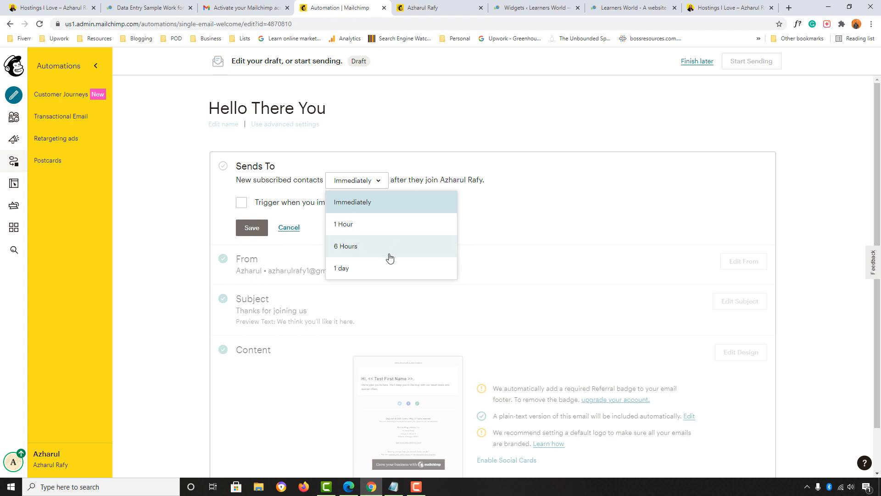
left_click(375, 205)
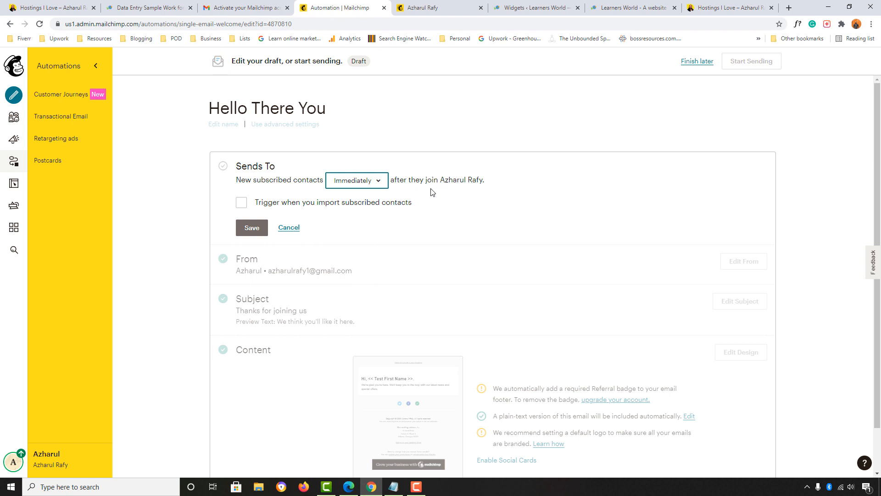
left_click(254, 228)
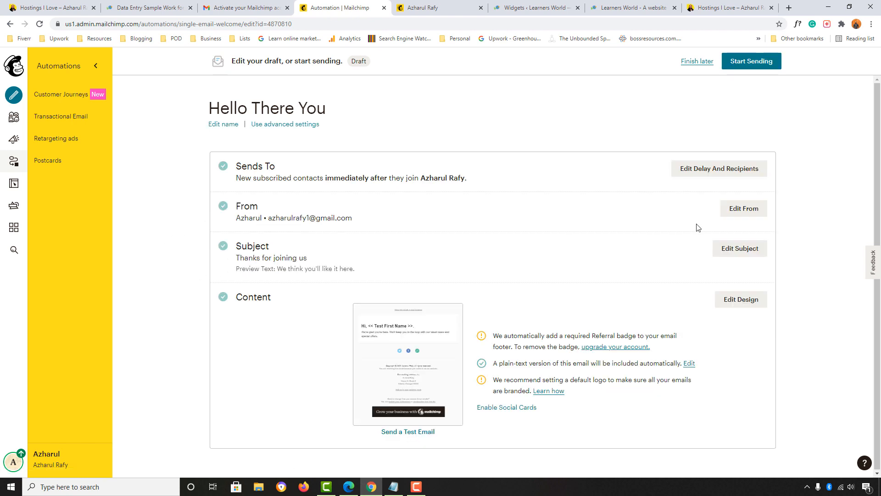
Append the sender's surname to the From name and save the sender details.
left_click(744, 210)
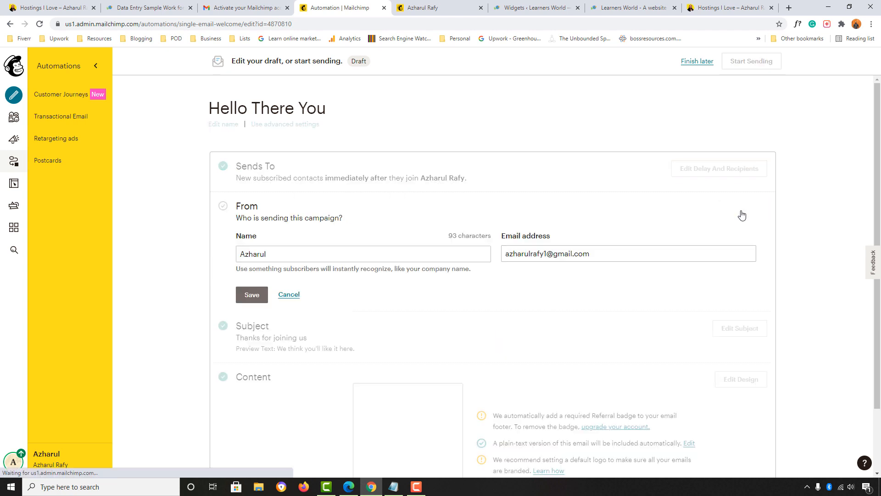
left_click(285, 255)
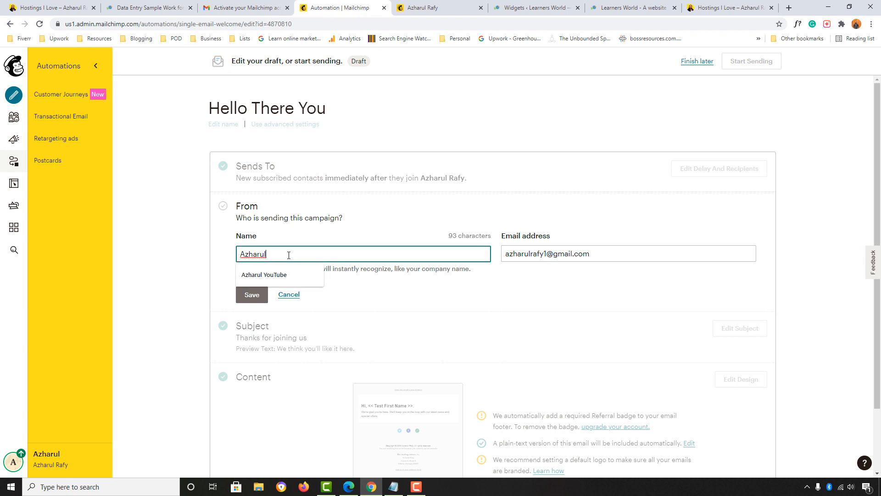
type("Rafy")
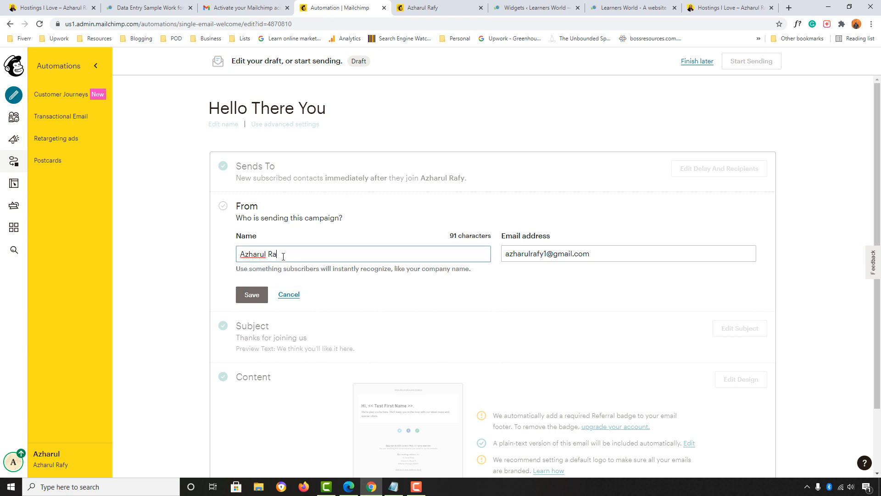
left_click(262, 301)
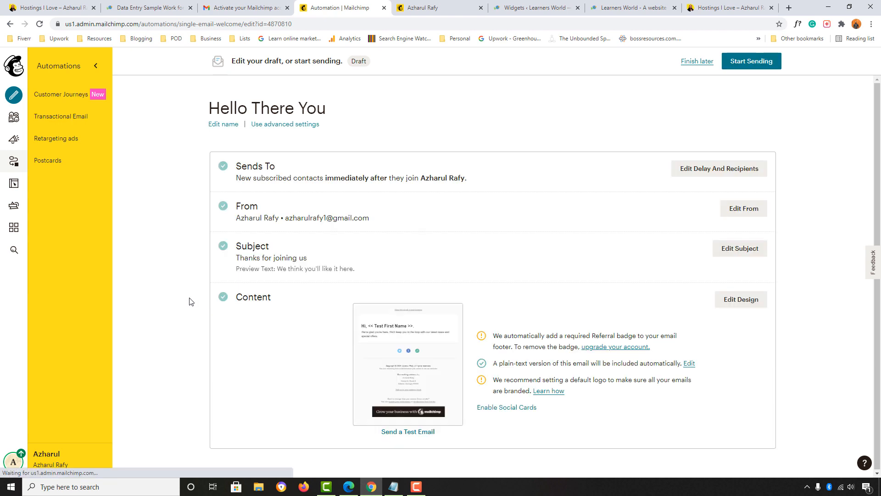
Replace the subject 'Thanks for joining us' with 'Read The Private Post' plus a heart-eyes emoji.
left_click(739, 248)
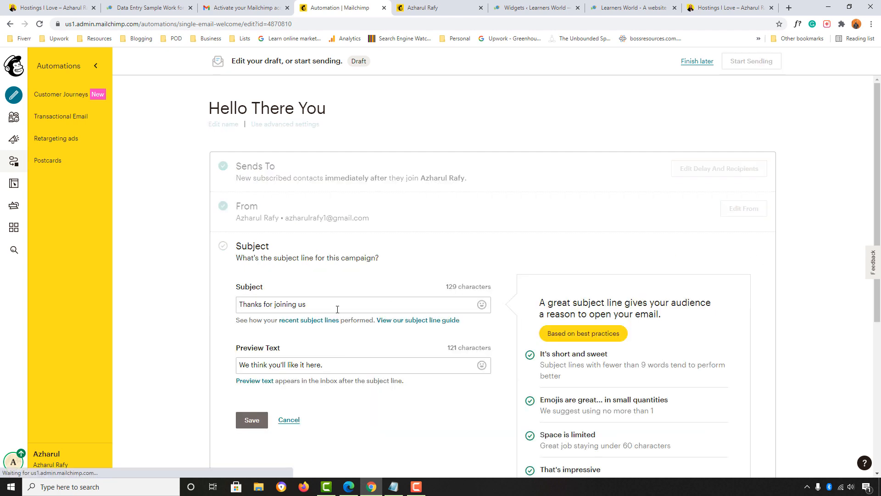
left_click_drag(338, 305, 221, 310)
key("BackSpace")
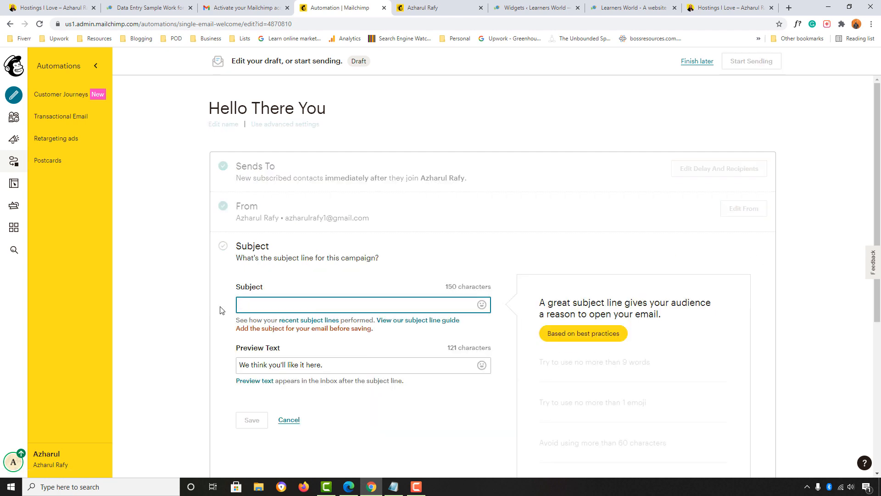
type("Dow")
key("BackSpace")
key("BackSpace")
key("BackSpace")
key("BackSpace")
type("R")
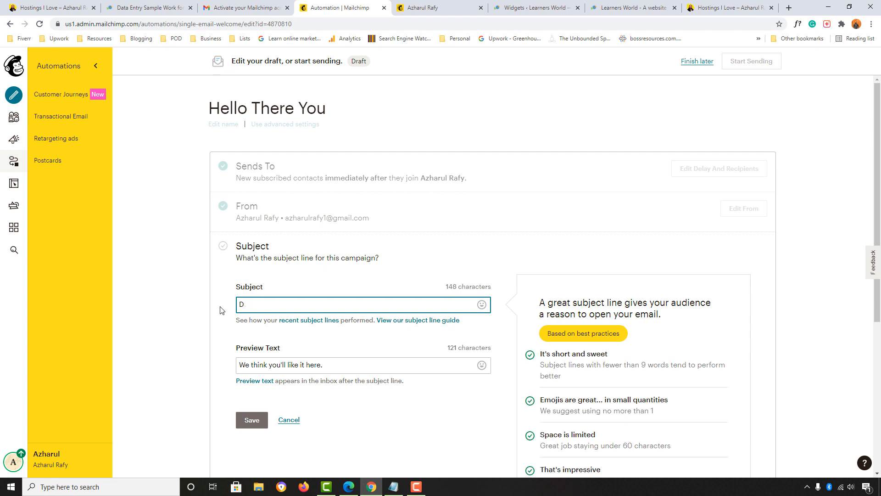
type("ead You")
type("The ")
type("Private Post")
left_click(481, 306)
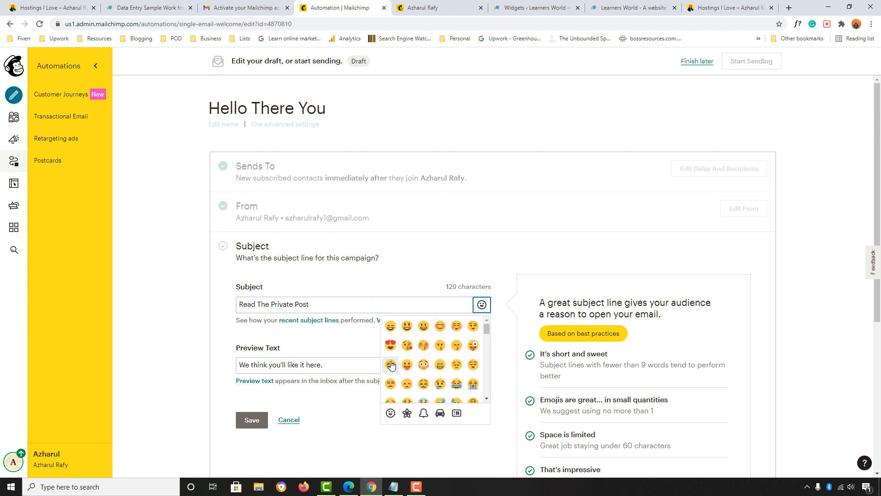
left_click(390, 345)
left_click(312, 305)
left_click(219, 339)
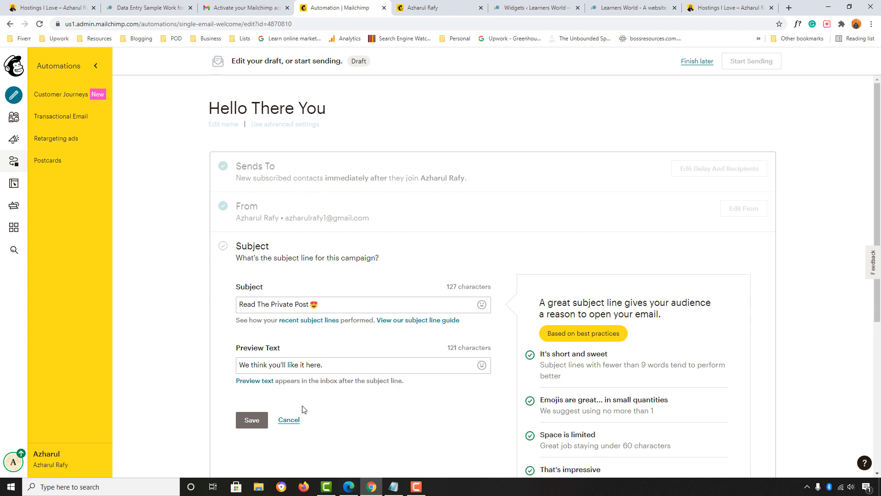
Glance at the Gmail inbox in Edge, then return to the Mailchimp automation editor in Chrome.
left_click(348, 486)
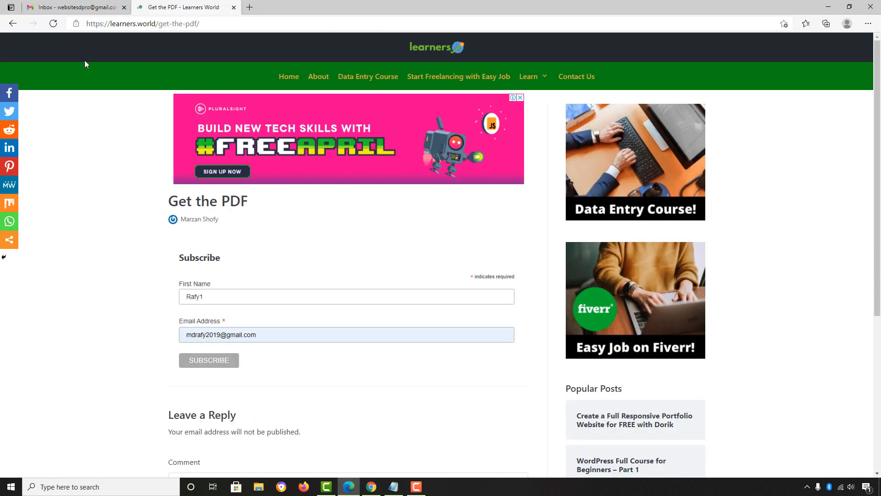
left_click(71, 6)
left_click(335, 374)
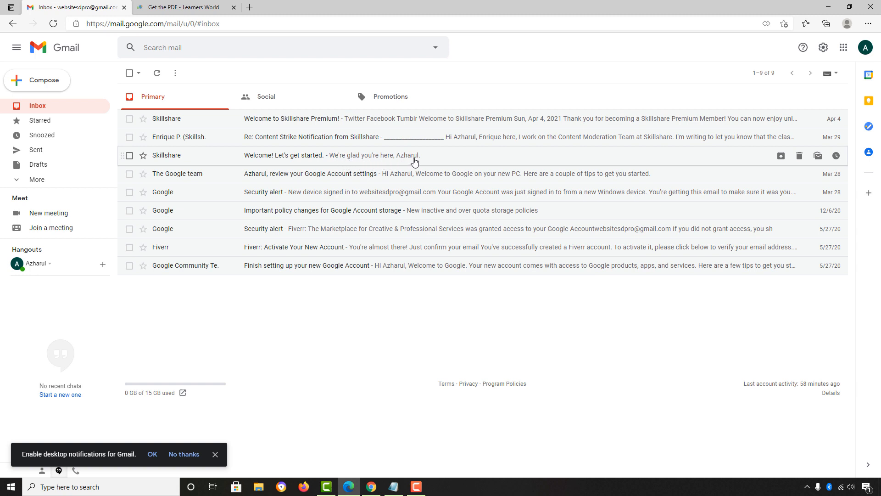
left_click(372, 486)
Replace the preview text with 'I believe you will love the recommendatioins!' and save.
left_click_drag(331, 365, 229, 369)
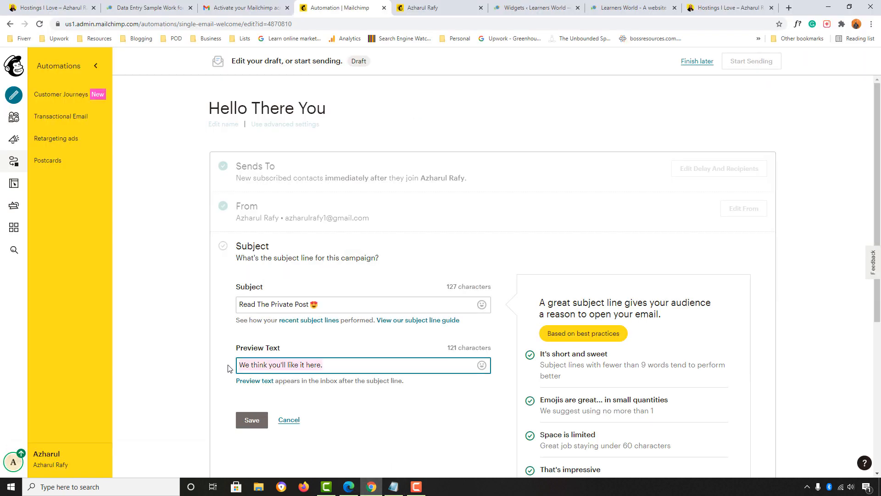
key("BackSpace")
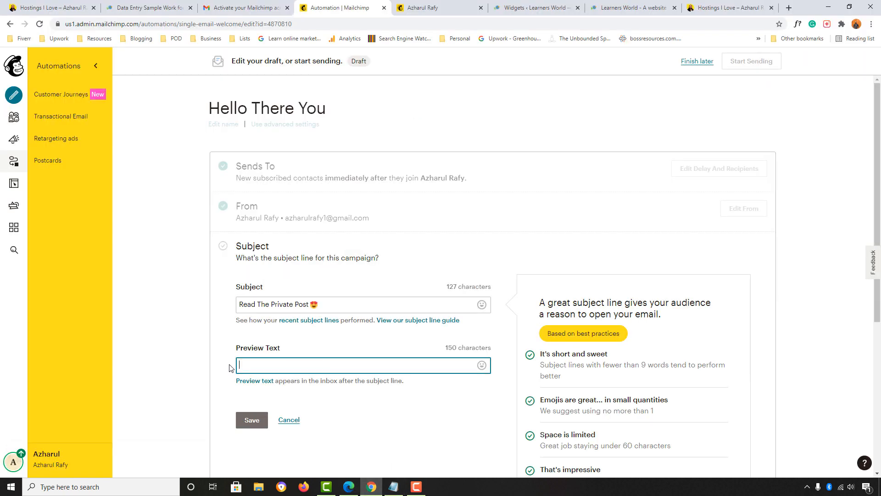
type("I believe you will love the recommen")
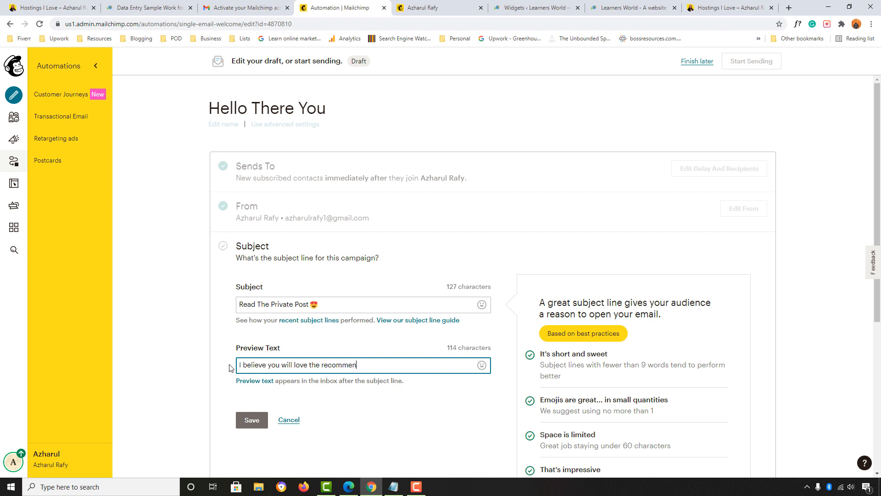
type("atioins!")
left_click(250, 419)
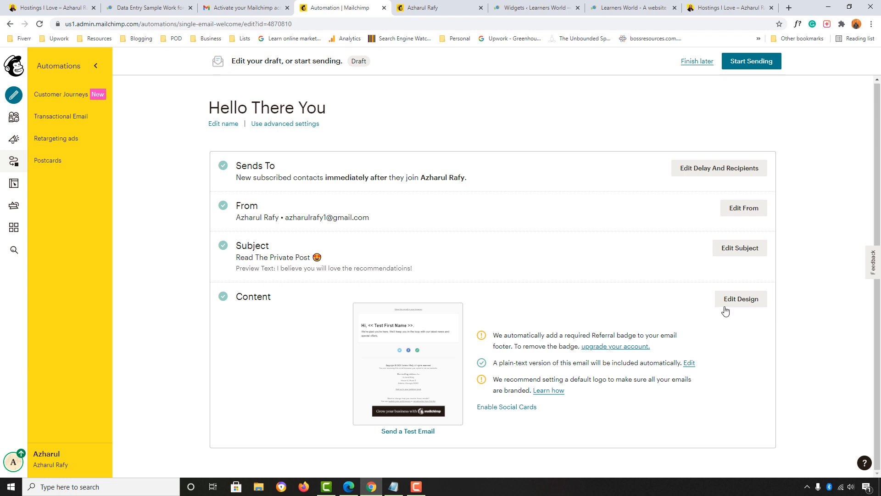
In the email design, swap the logo placeholder for the circular profile photo from Content Studio.
left_click(739, 300)
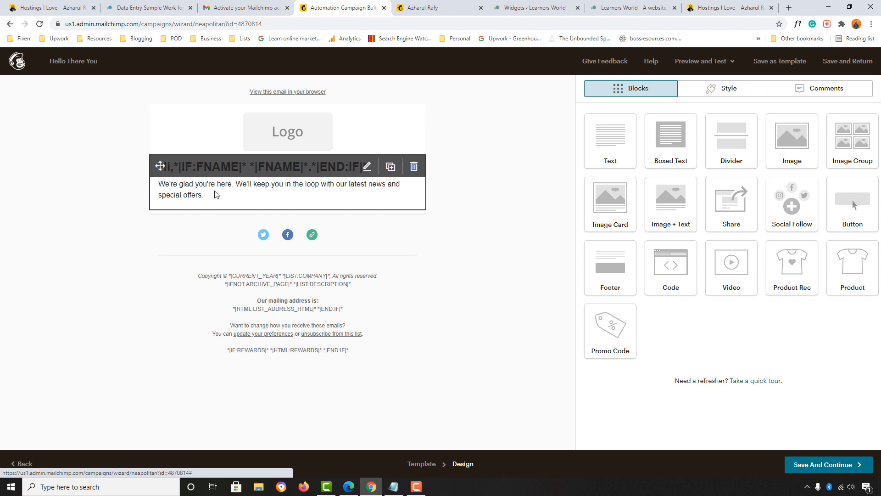
left_click(288, 144)
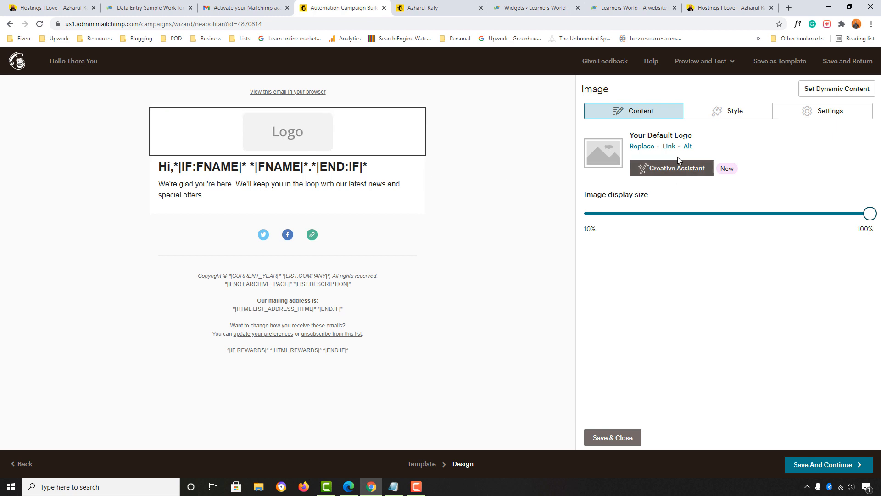
left_click(645, 147)
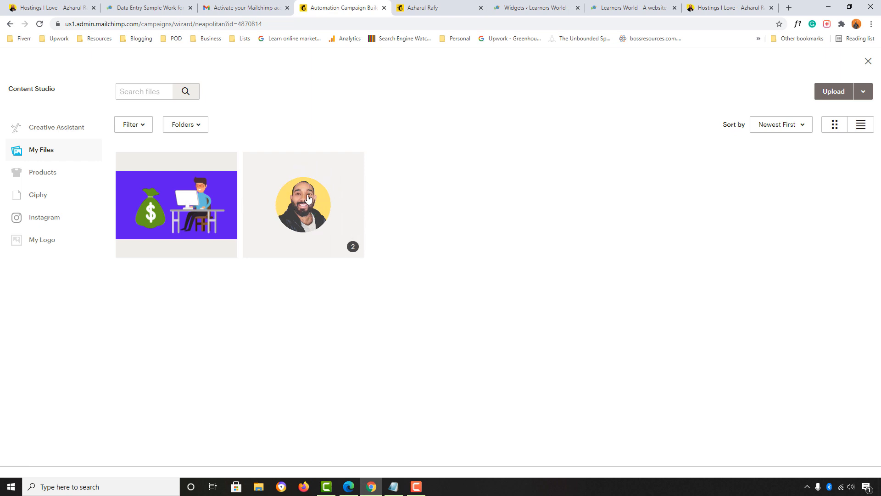
left_click(833, 91)
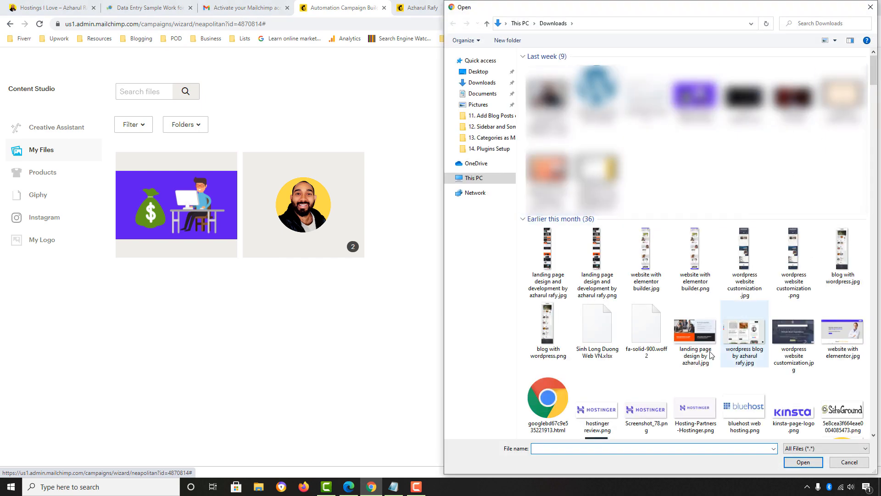
left_click(871, 7)
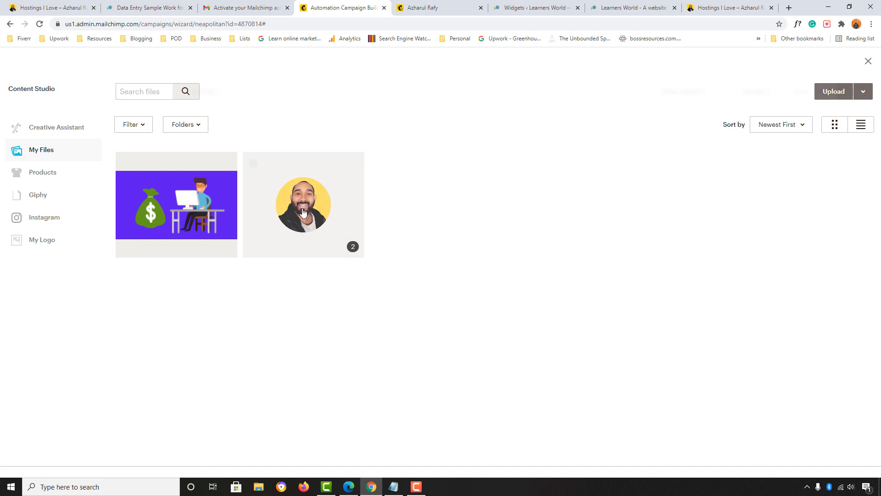
left_click(303, 212)
left_click(855, 94)
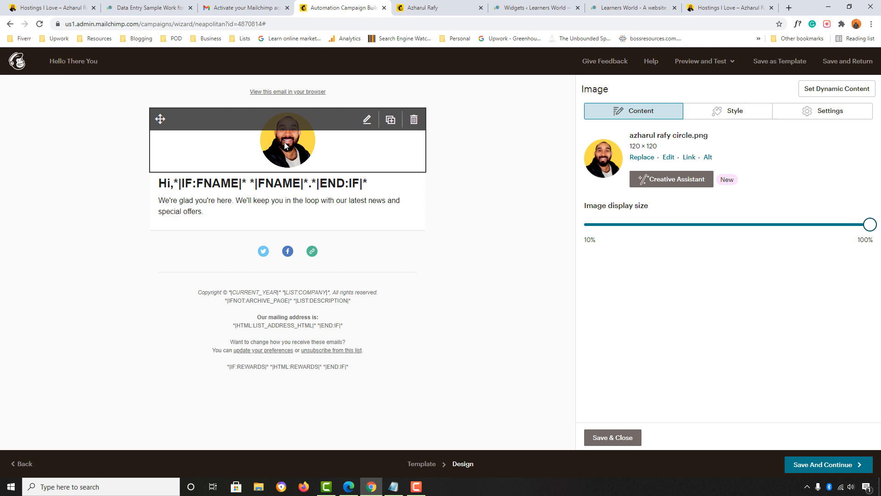
left_click(619, 442)
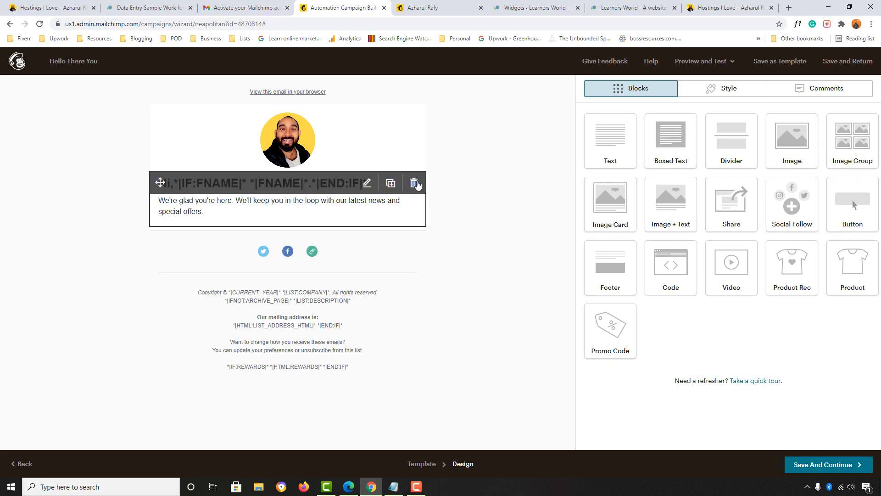
Delete the personalized greeting and intro text block below the photo logo.
left_click(414, 183)
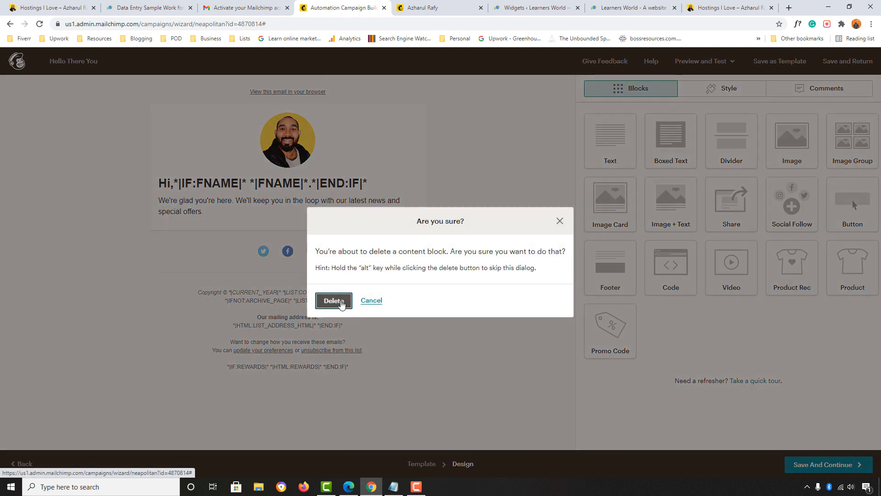
left_click(340, 303)
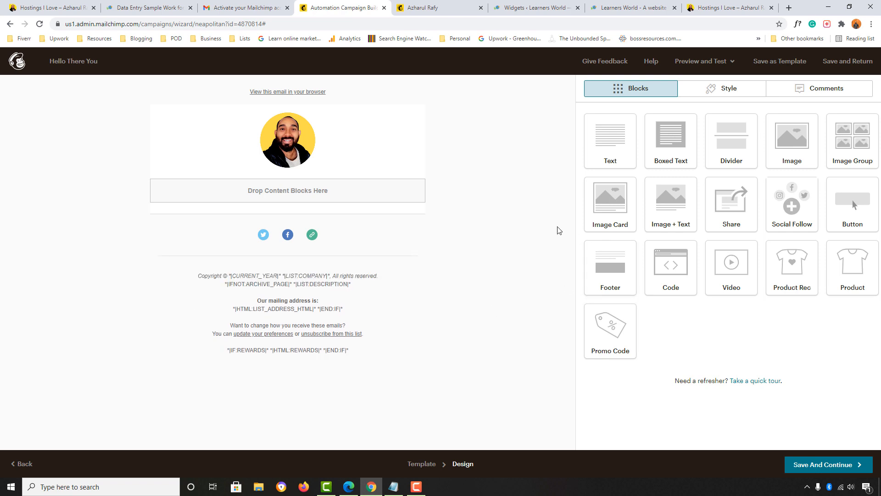
Add a text block below the logo reading 'Hey *|FNAME|*' followed by the sender's self-introduction.
left_click_drag(610, 146, 304, 193)
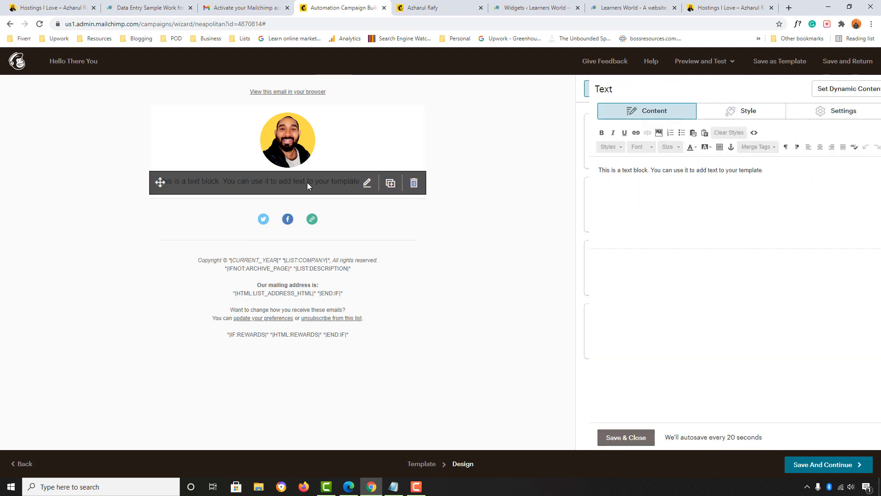
triple_click(777, 170)
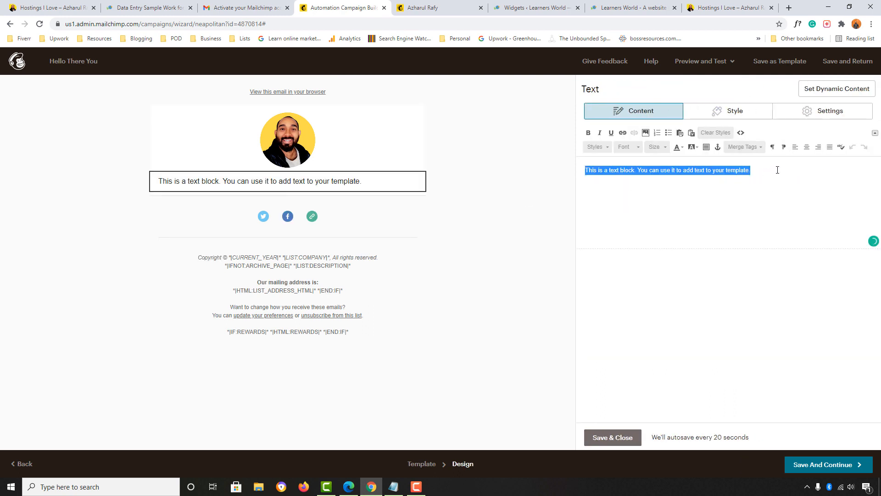
key("BackSpace")
type("Hey, t")
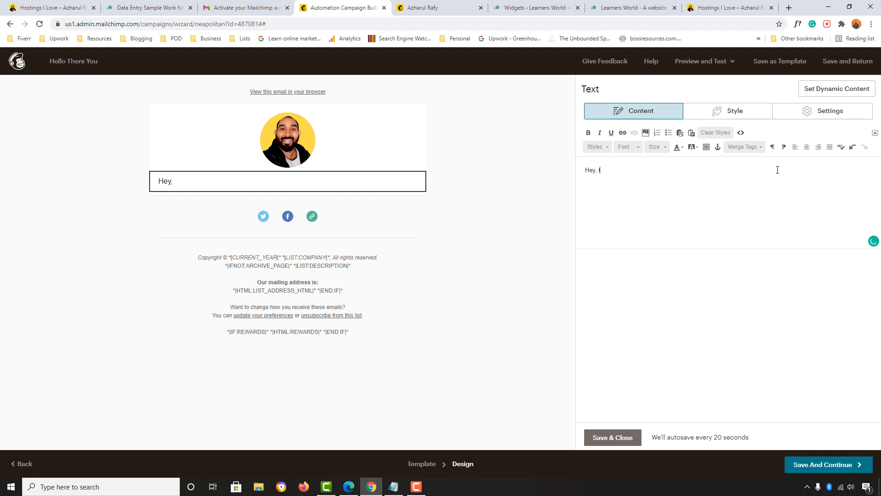
type("his is Azharul -")
left_click(596, 173)
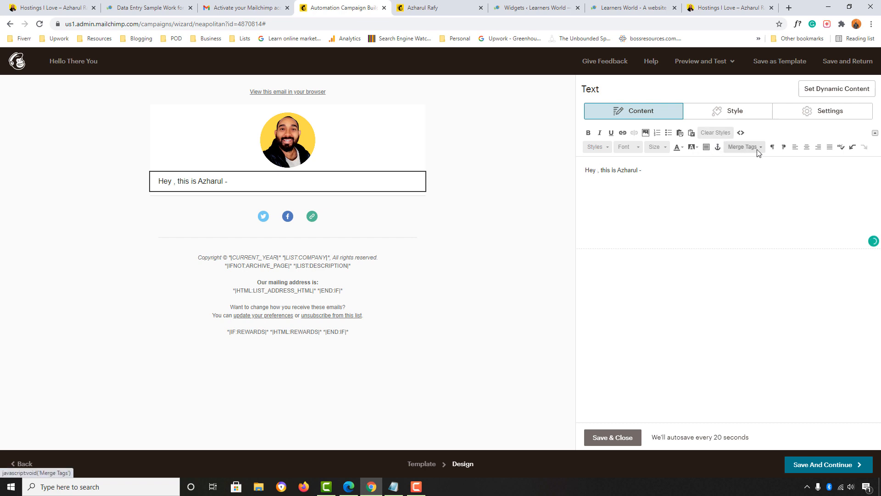
left_click(743, 146)
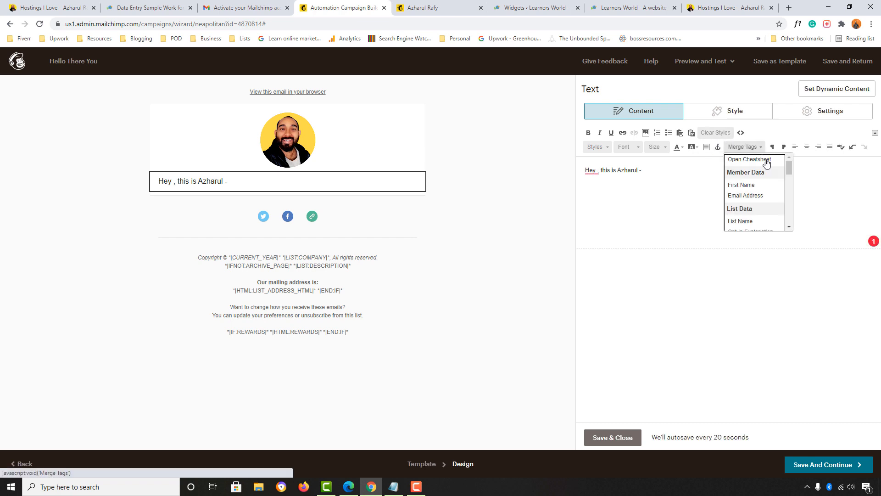
left_click(749, 186)
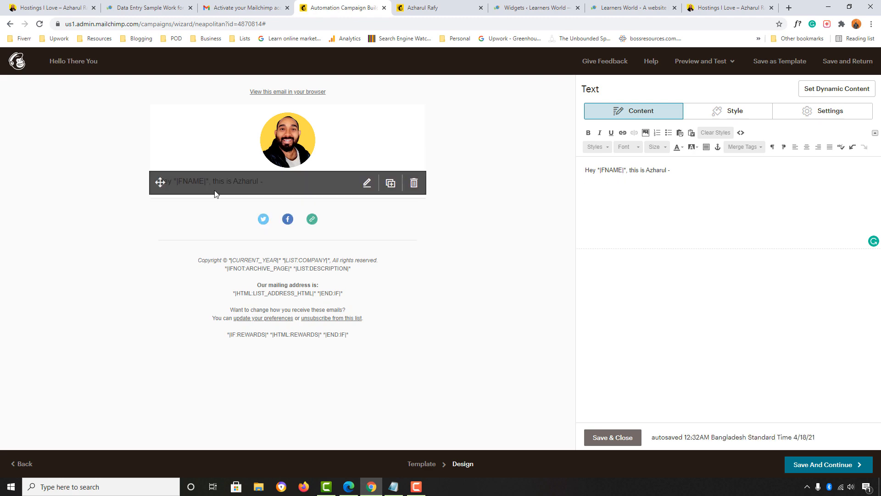
Switch to the Mailchimp activation email open in another Chrome tab.
left_click(159, 5)
scroll(153, 327, "down", 3)
scroll(153, 328, "up", 4)
left_click(244, 7)
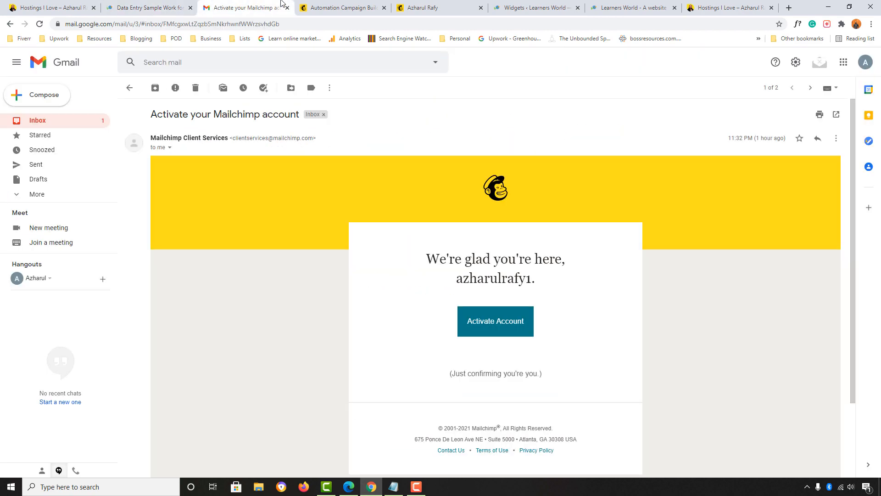
Inspect the First Name entry on Edge's Get the PDF form, then return to the Mailchimp editor in Chrome.
left_click(620, 8)
left_click(566, 4)
left_click(613, 6)
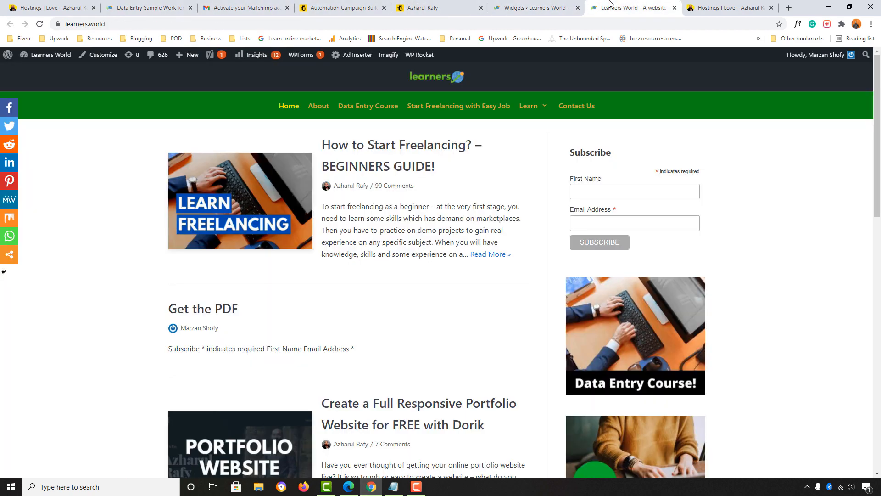
left_click(348, 487)
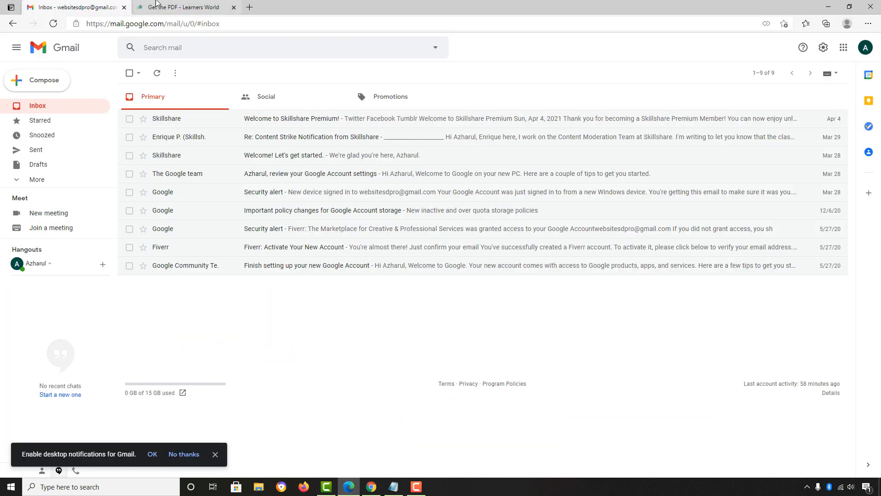
left_click(183, 6)
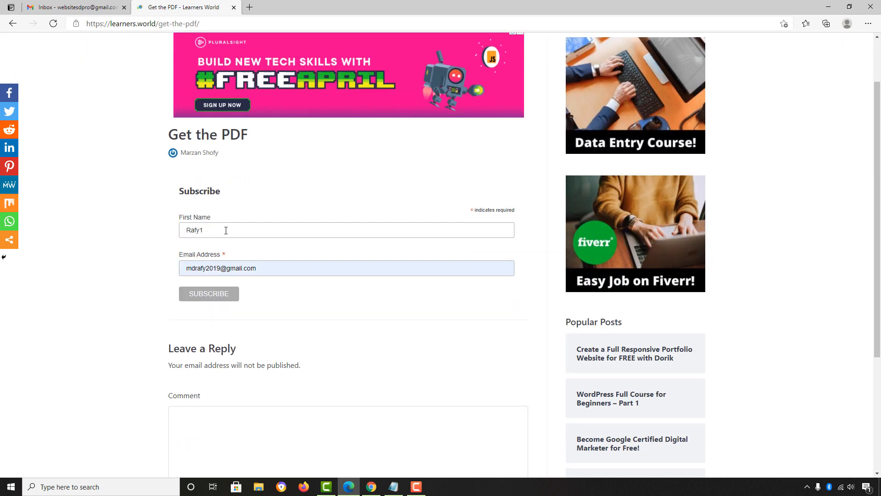
left_click_drag(209, 231, 184, 229)
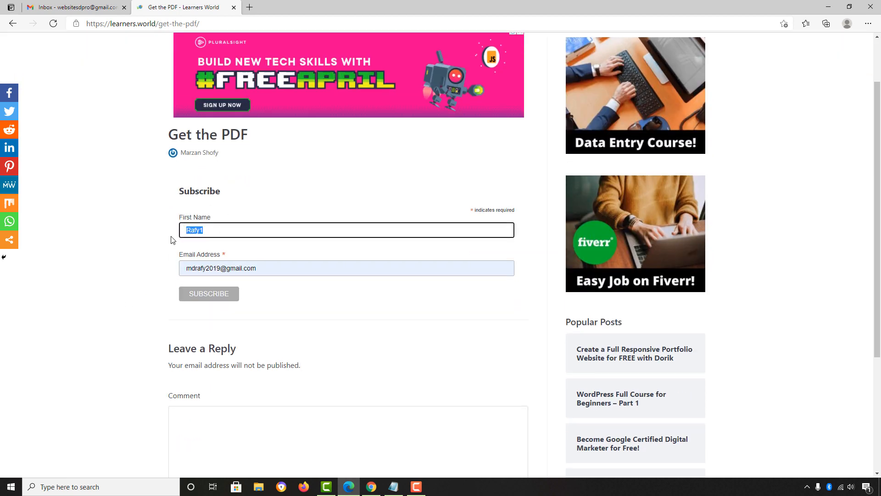
left_click(208, 234)
left_click(371, 487)
left_click(342, 8)
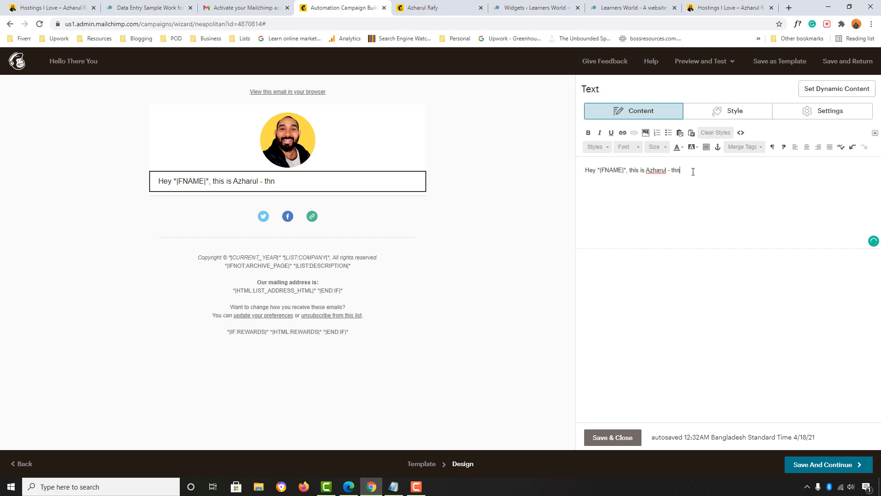
Finish the greeting text, accept Grammarly's added 'for' and comma, and save the block.
type("anbk")
type("me the Hosting recomm")
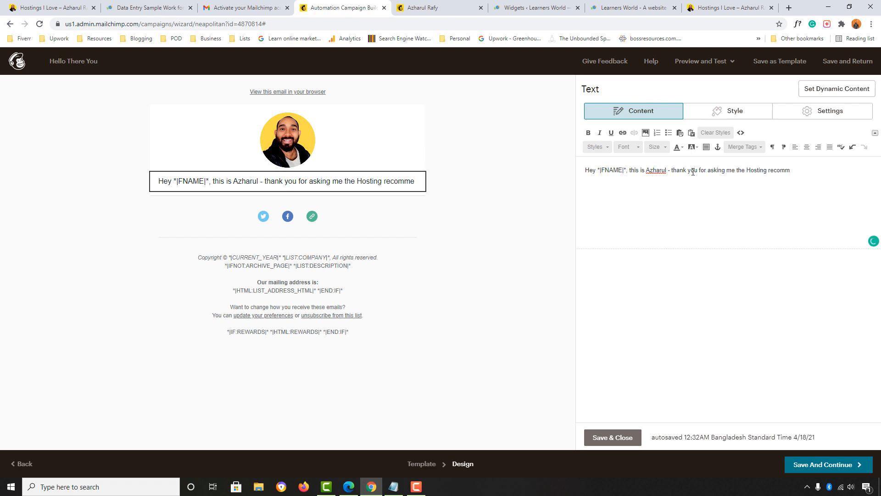
type("endat")
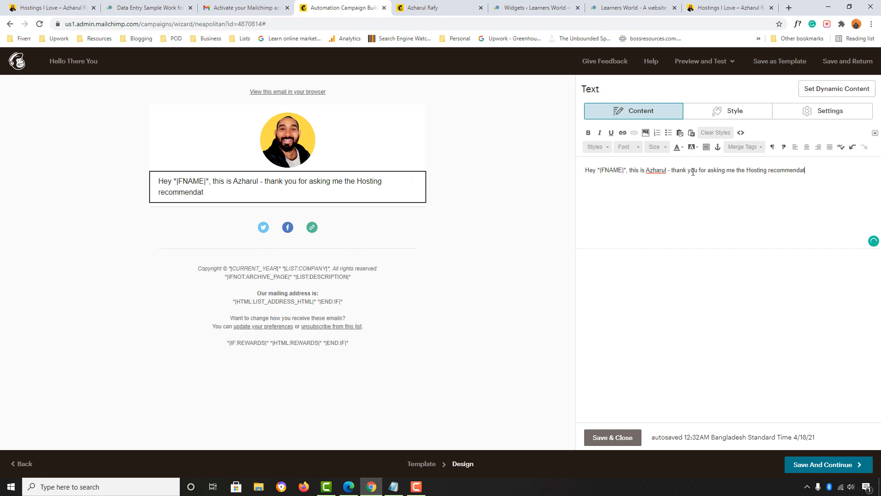
type("ions and here you wil")
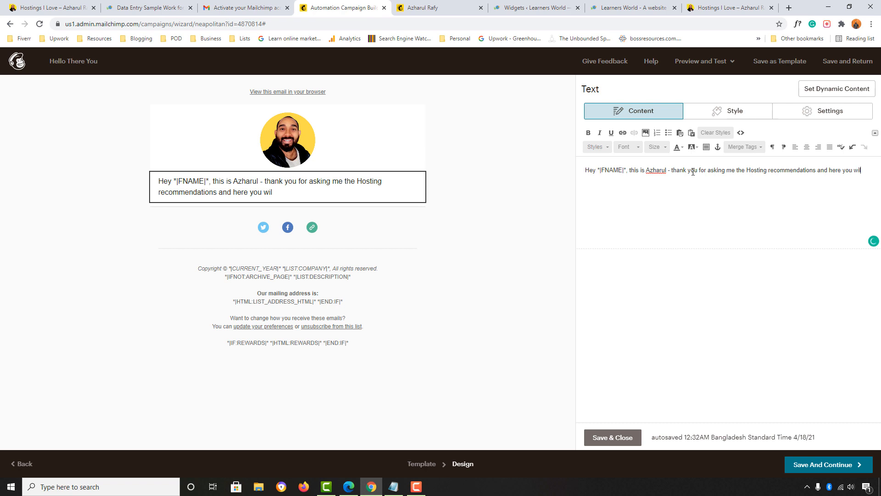
type("l find the infor")
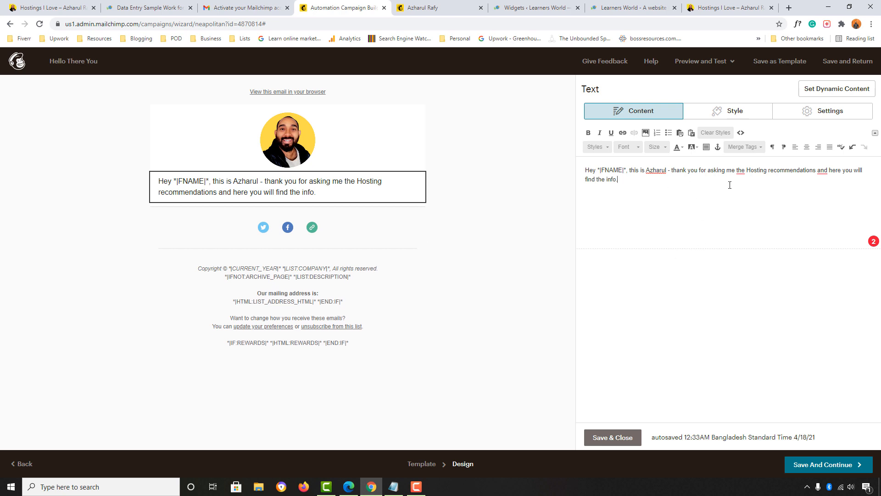
mouse_move(744, 169)
left_click(745, 196)
mouse_move(823, 174)
left_click(812, 195)
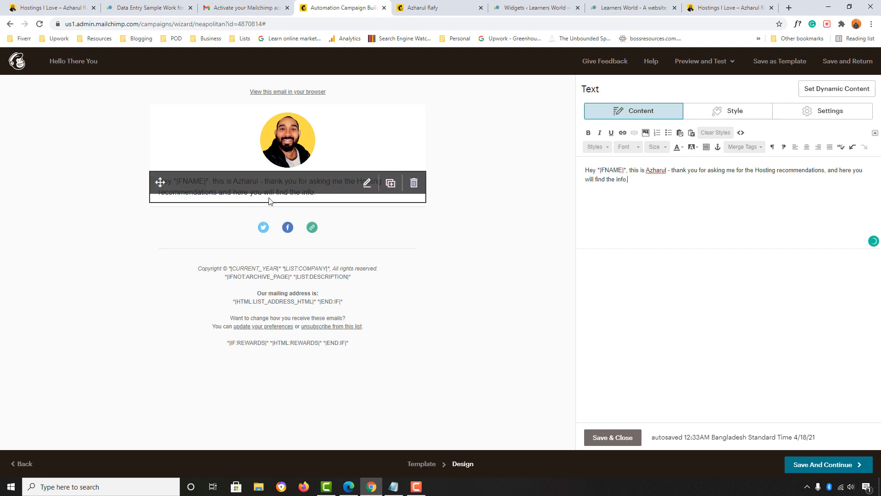
left_click(612, 442)
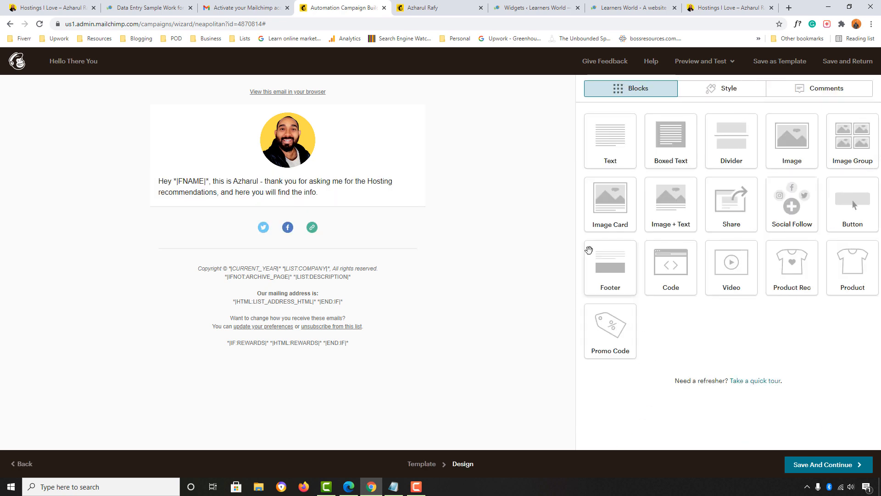
Add an image block under the greeting using freelancing as a beginner.png.
left_click_drag(801, 148, 349, 201)
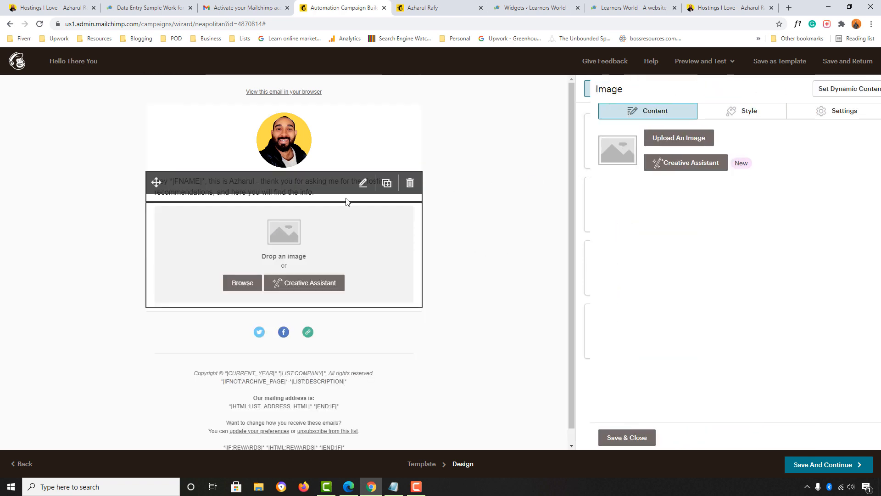
left_click(231, 289)
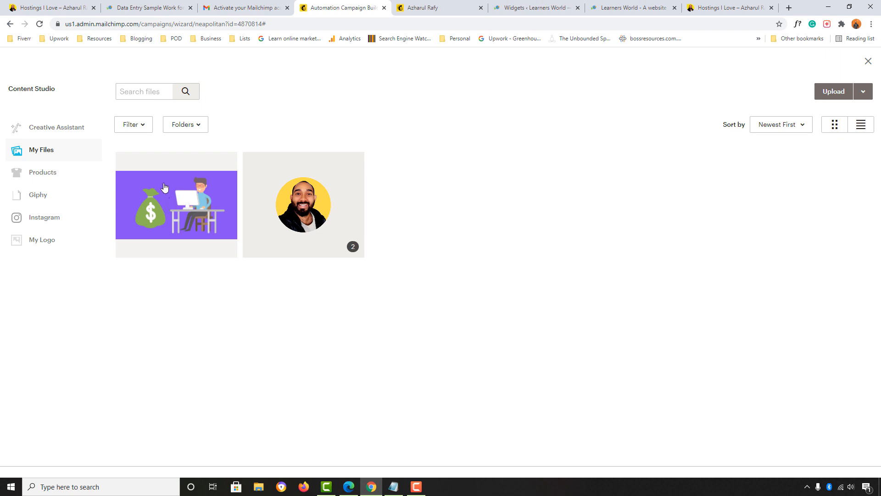
left_click(150, 215)
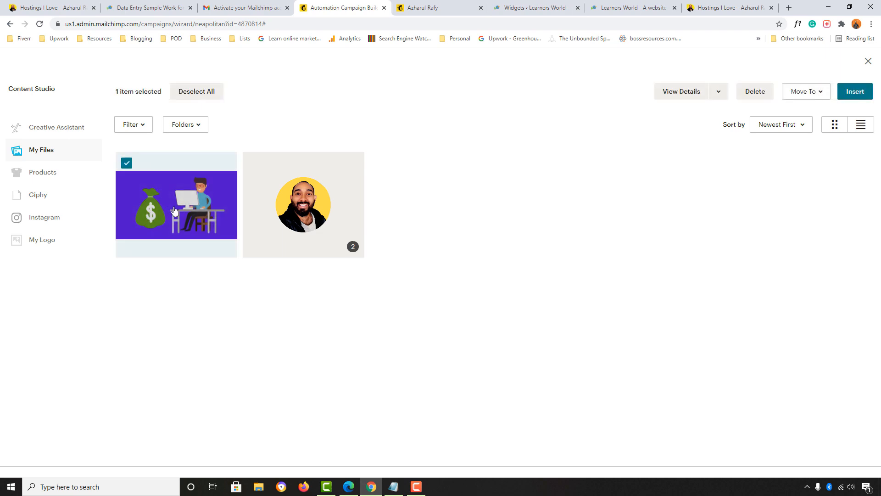
left_click(855, 94)
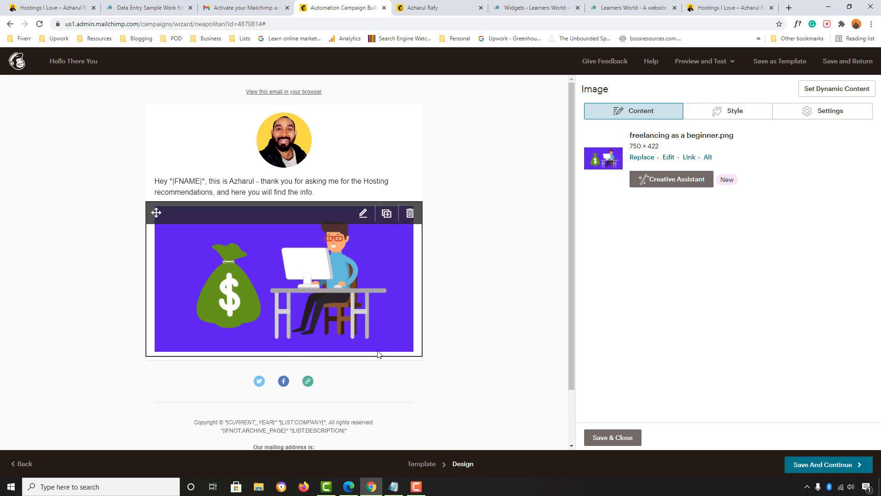
left_click(618, 436)
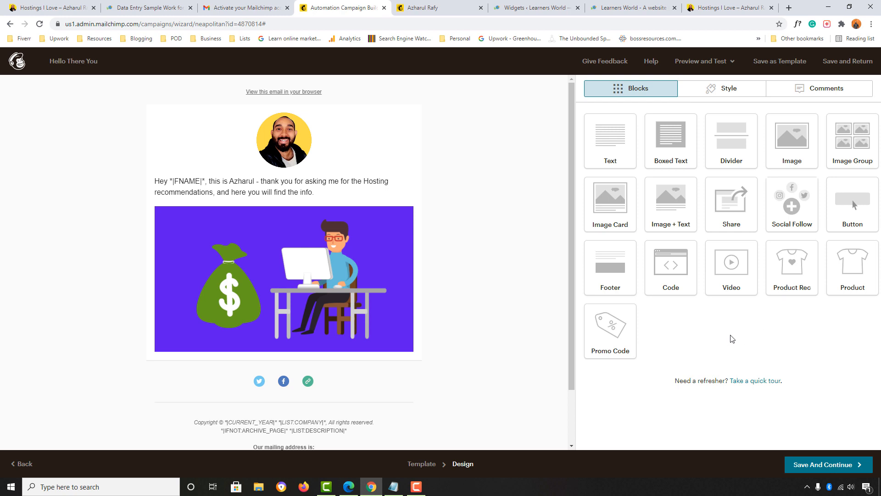
Add a button below the illustration and relabel it 'Read The Post'.
left_click_drag(855, 202, 303, 368)
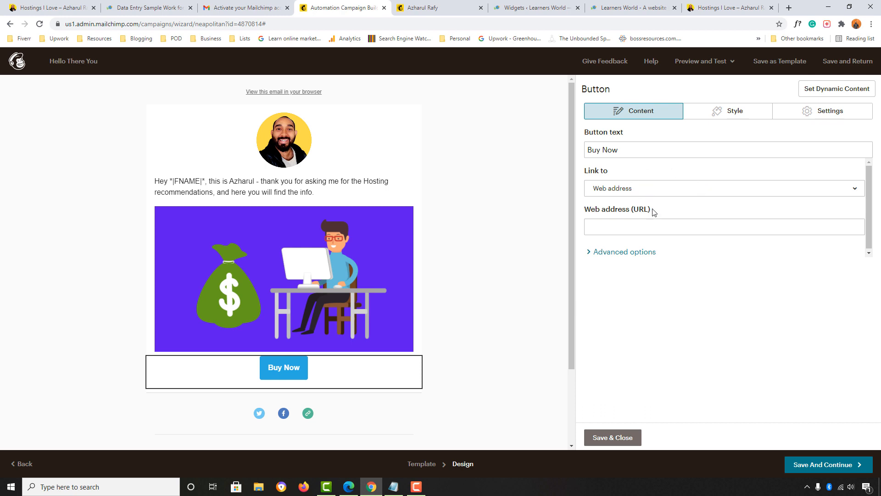
left_click_drag(641, 151, 589, 152)
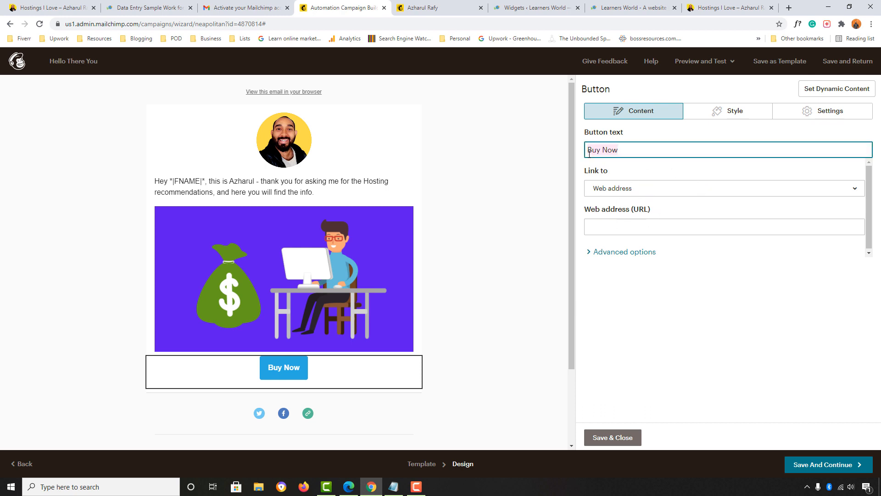
type("Read The Post")
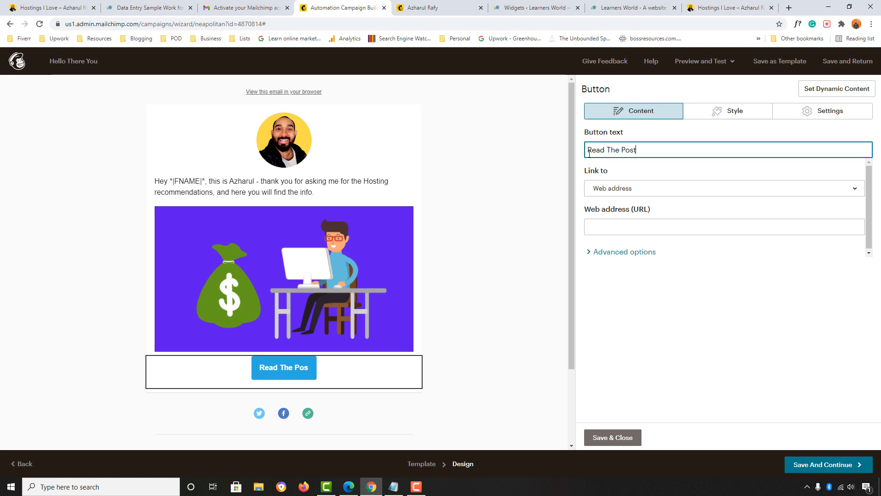
Link the button to the Hosting recommendations page URL copied from the other tab.
left_click(639, 227)
left_click(69, 9)
right_click(100, 24)
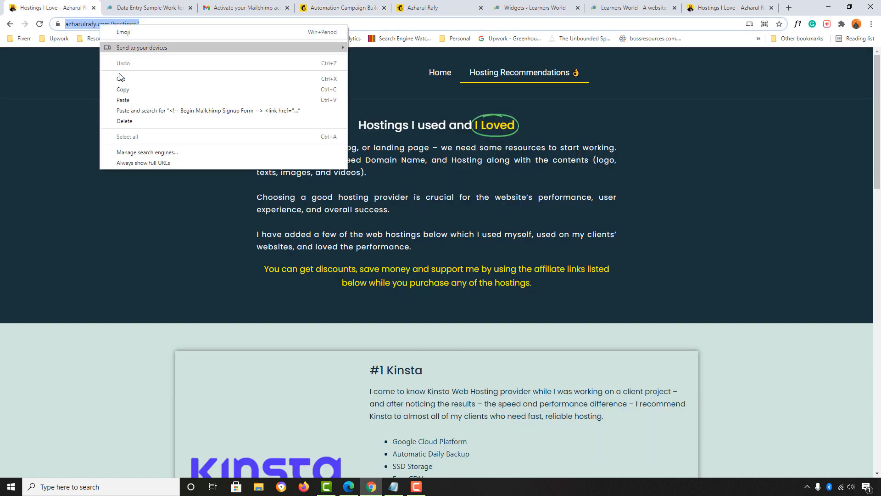
left_click(121, 90)
left_click(346, 8)
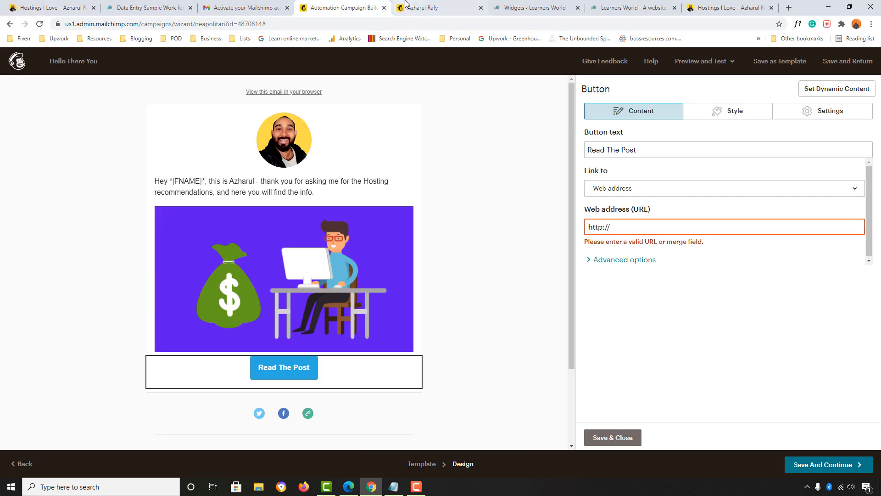
key("ctrl+a")
key("ctrl+v")
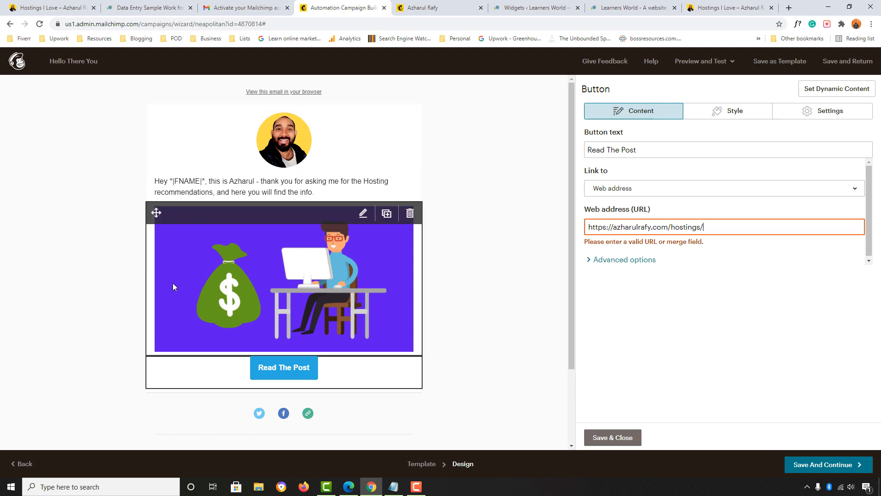
left_click(627, 440)
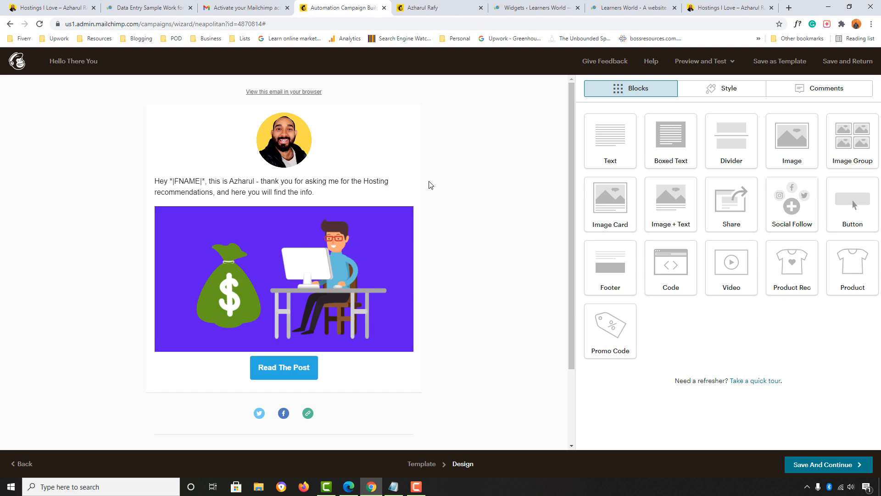
Add a YouTube service to the email's social follow links.
left_click(255, 425)
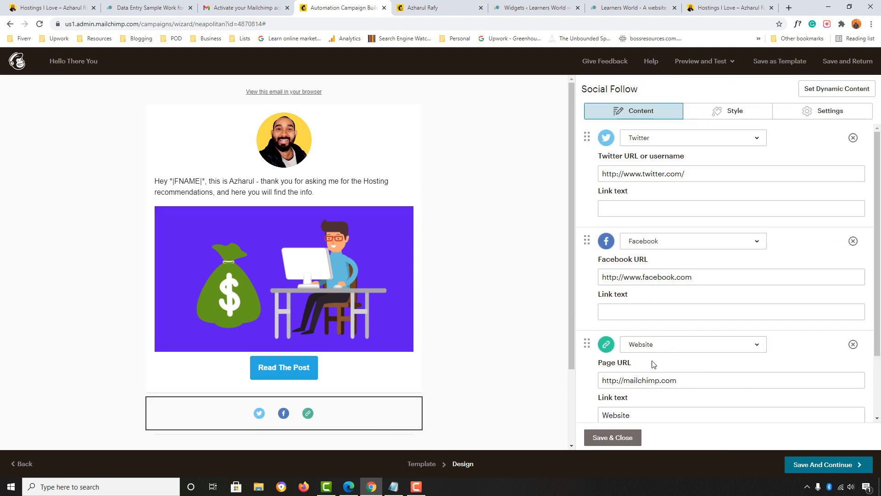
scroll(720, 248, "down", 1)
left_click(683, 231)
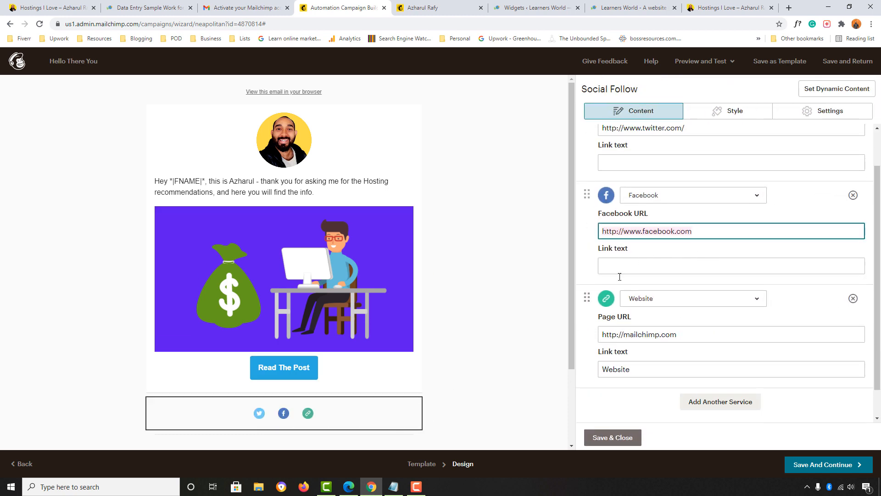
left_click(654, 337)
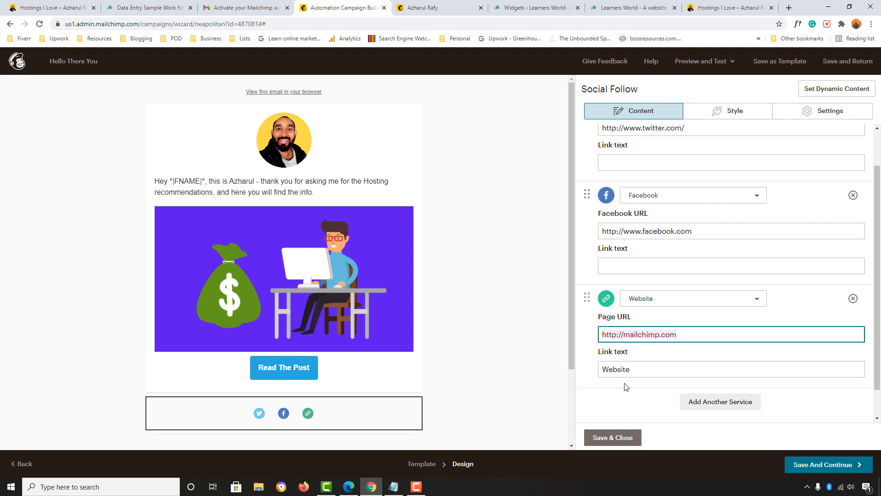
scroll(627, 387, "down", 1)
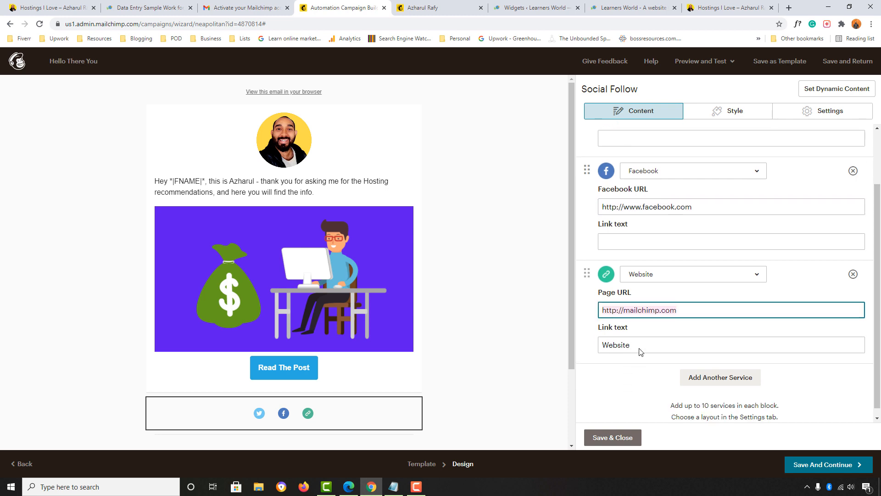
left_click(721, 372)
scroll(669, 377, "down", 3)
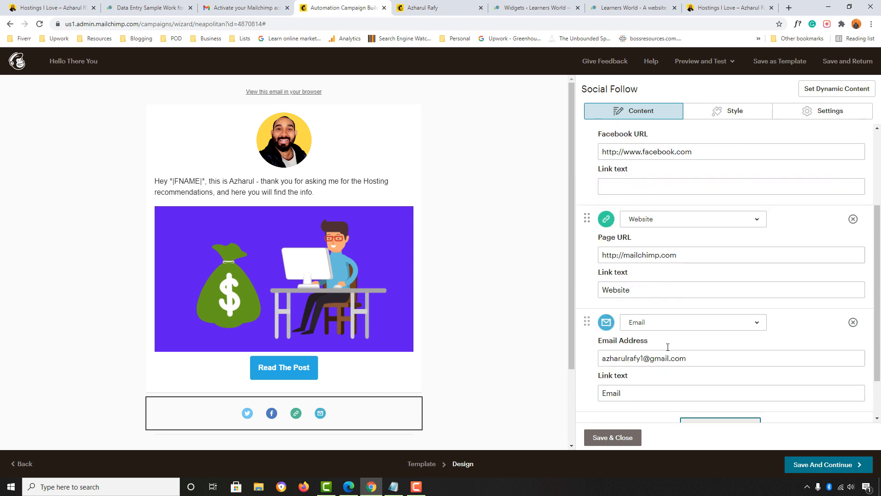
left_click(653, 268)
scroll(672, 151, "up", 1)
scroll(672, 156, "up", 4)
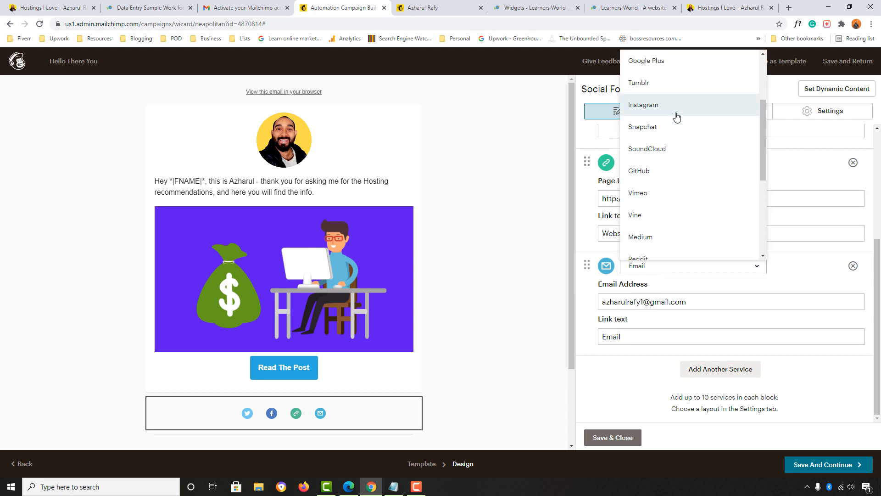
scroll(675, 115, "up", 3)
left_click(662, 129)
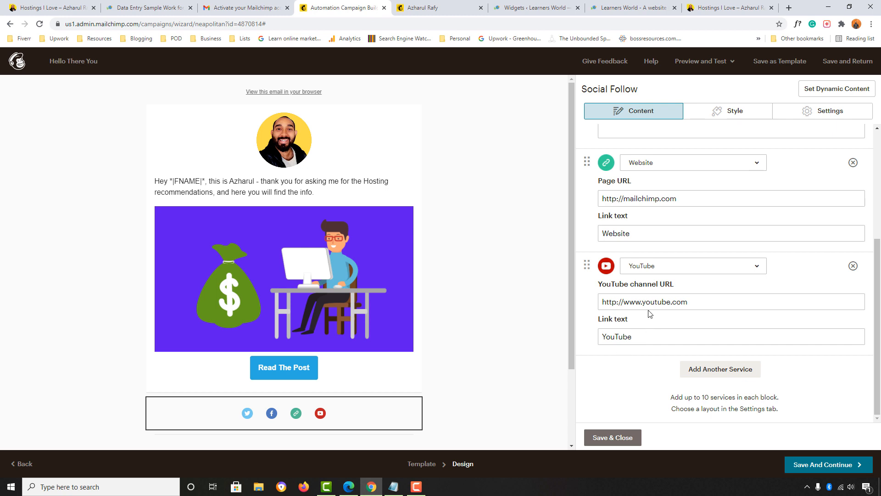
Delete the Website link and save the social follow block.
left_click(716, 298)
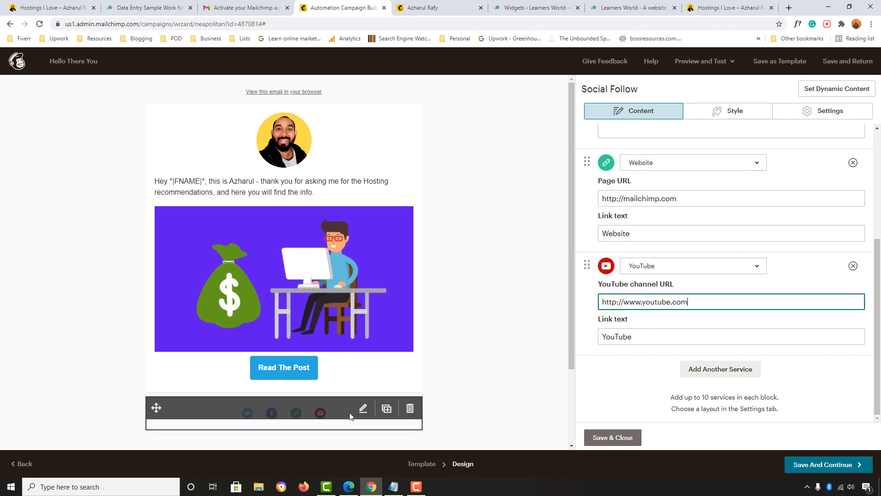
left_click(852, 163)
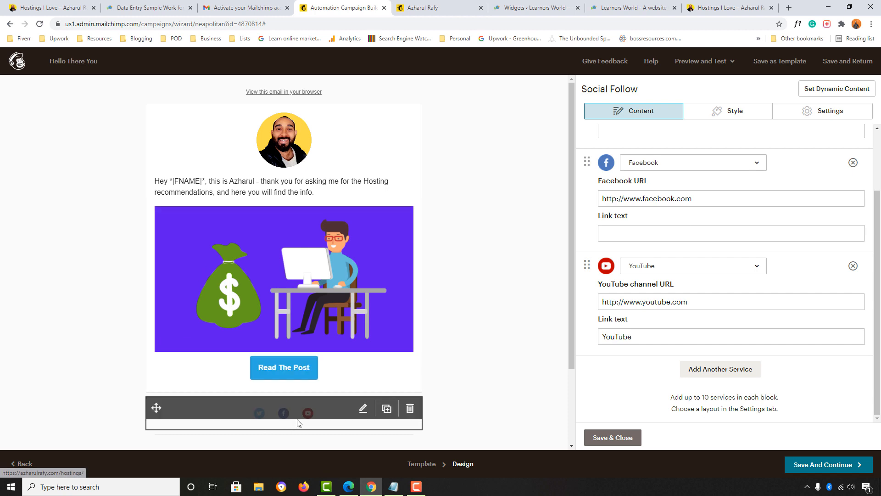
left_click(610, 438)
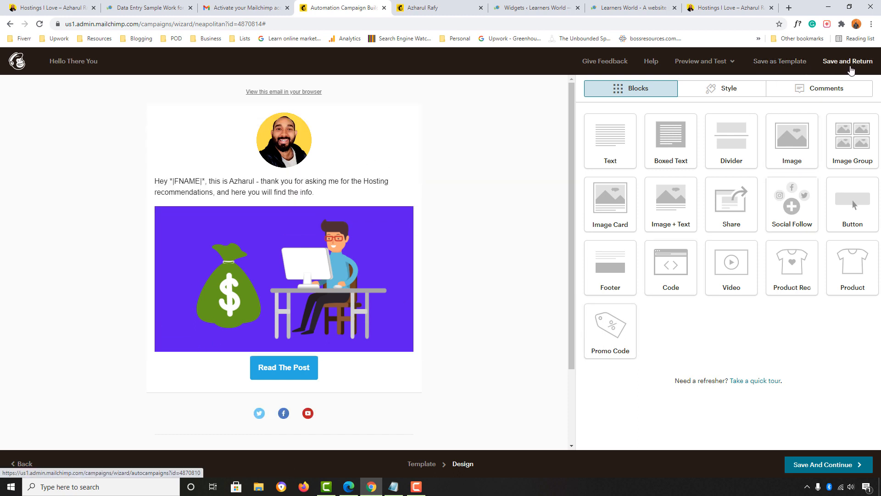
Save the design, start the Hello There You automation, and return to the workflows list.
left_click(850, 67)
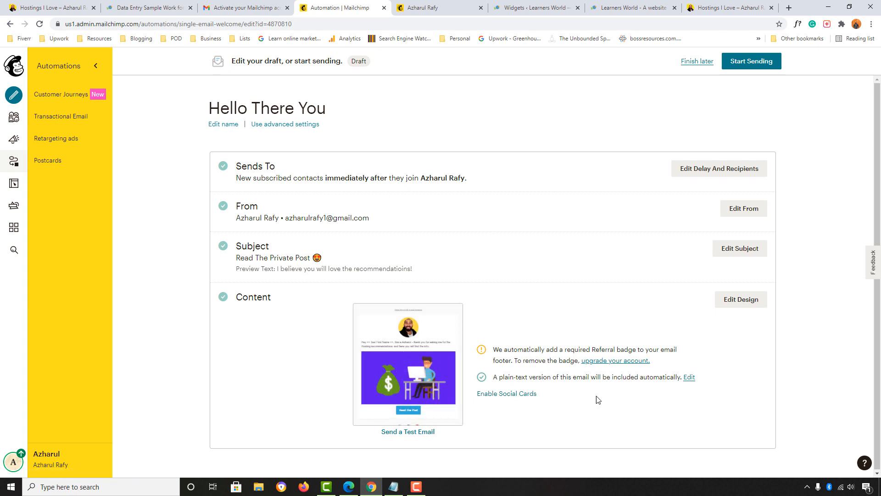
left_click(761, 67)
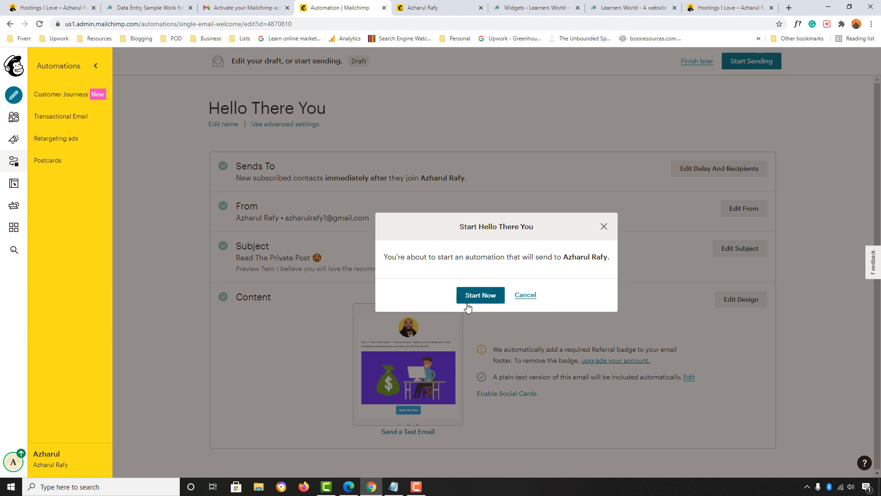
left_click(481, 296)
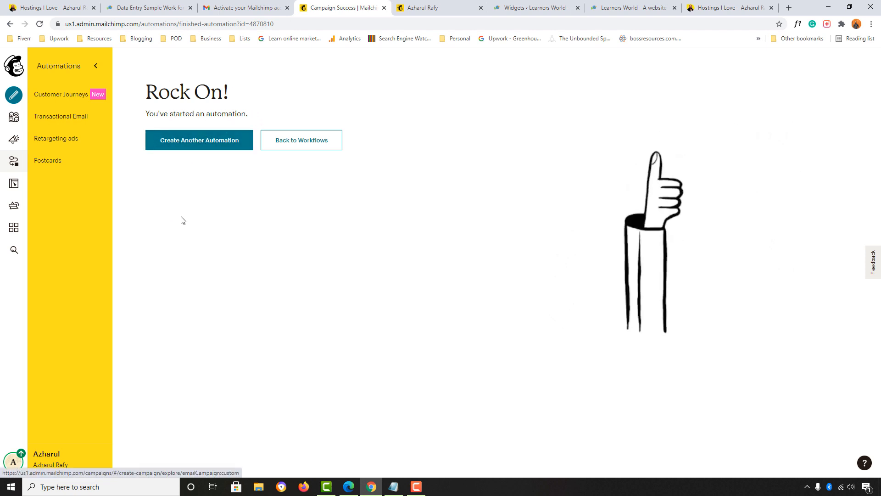
left_click(291, 149)
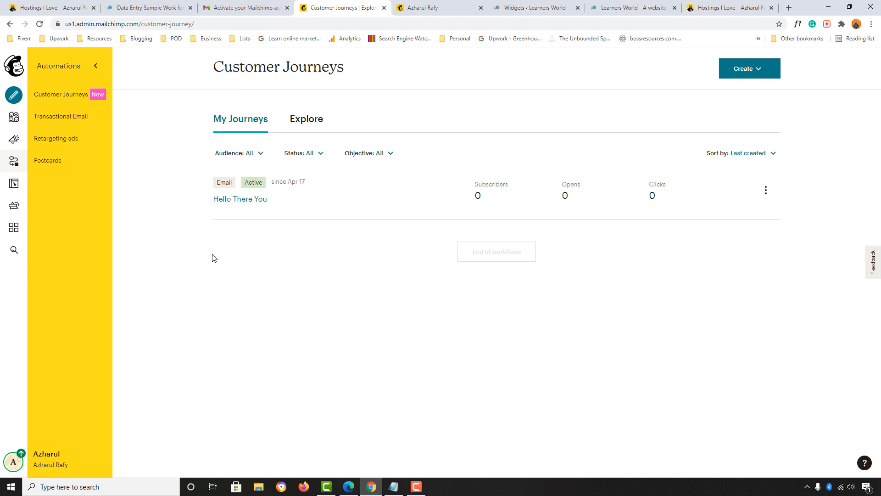
Open the audience's contacts and select the first five contacts.
left_click(15, 119)
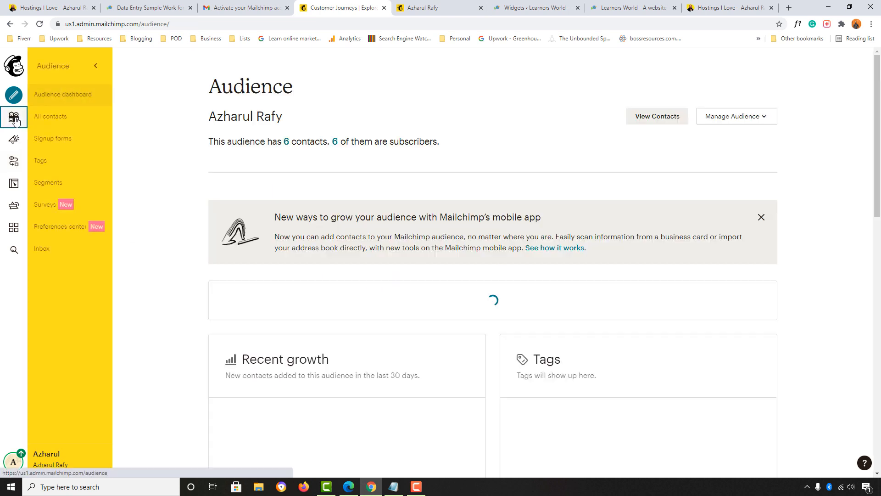
left_click(51, 123)
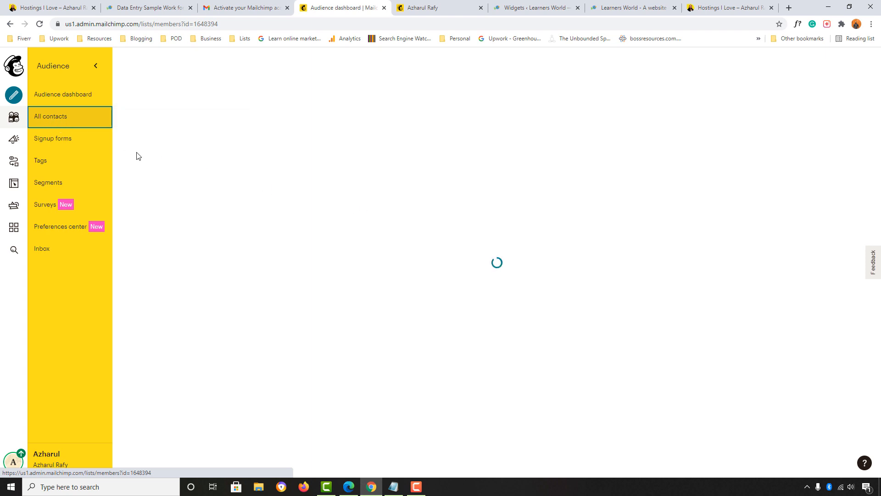
scroll(350, 287, "down", 1)
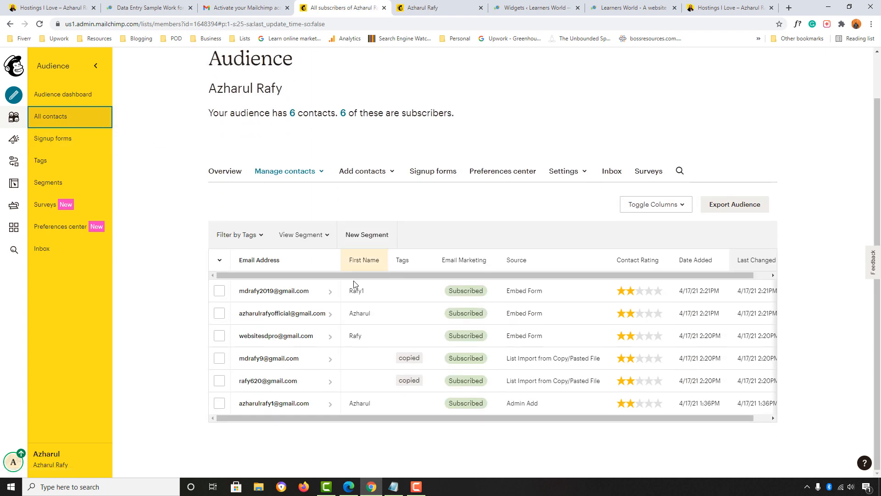
left_click(219, 291)
left_click(219, 313)
left_click(219, 336)
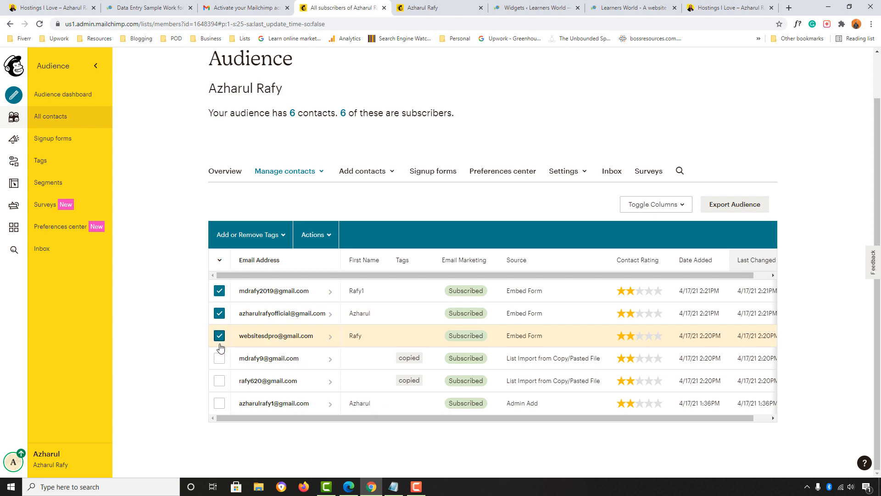
left_click(219, 358)
left_click(220, 380)
Archive the five selected contacts and confirm.
left_click(311, 235)
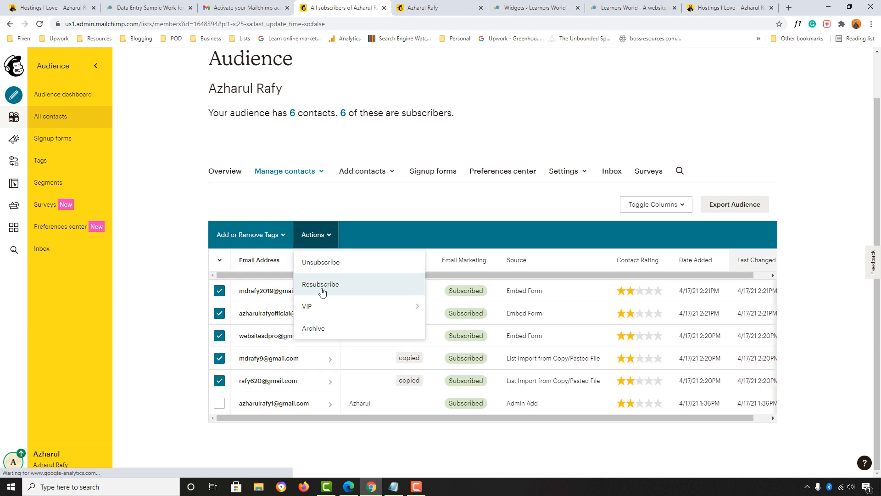
left_click(315, 329)
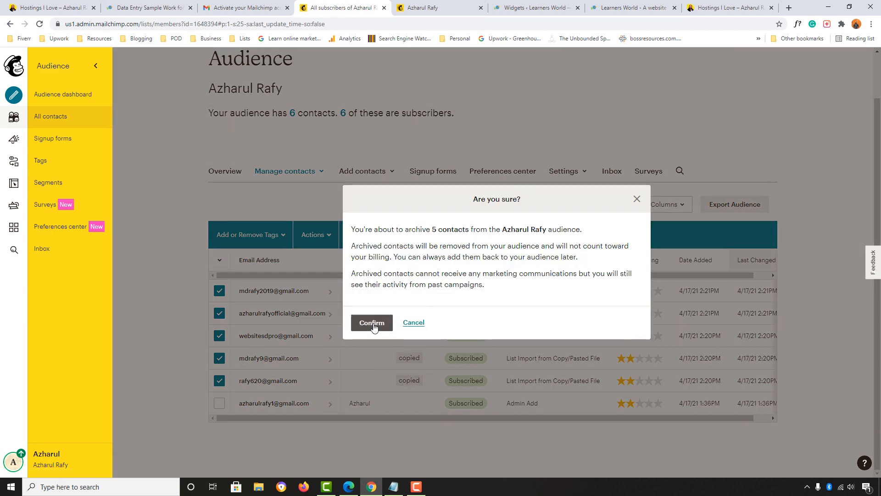
left_click(364, 323)
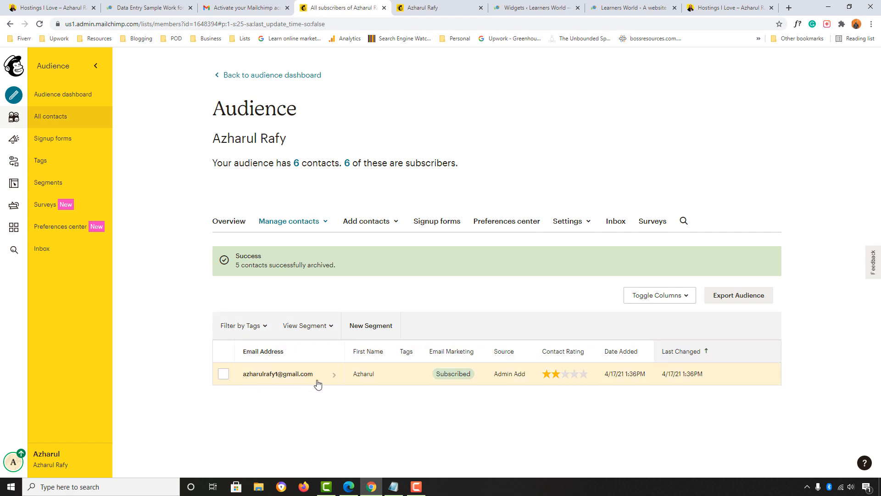
left_click(349, 486)
scroll(313, 167, "up", 3)
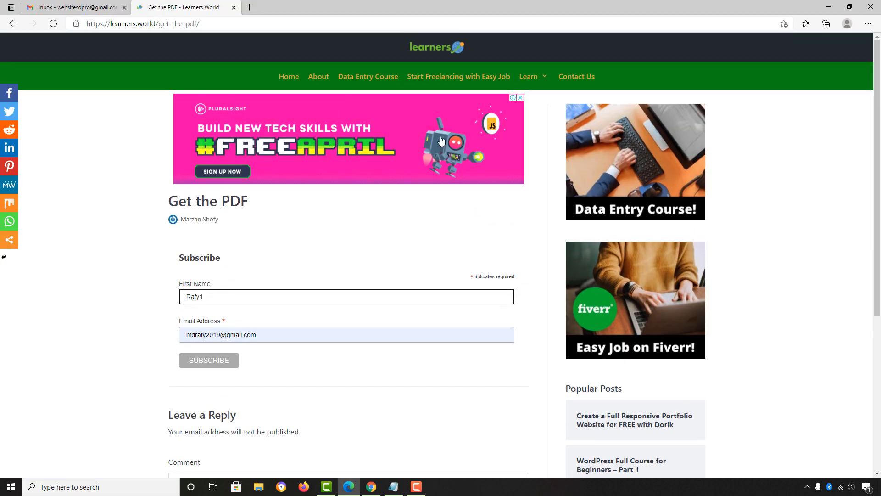
Reload Get the PDF and fill the sidebar form's first name and a saved e-mail.
left_click(53, 25)
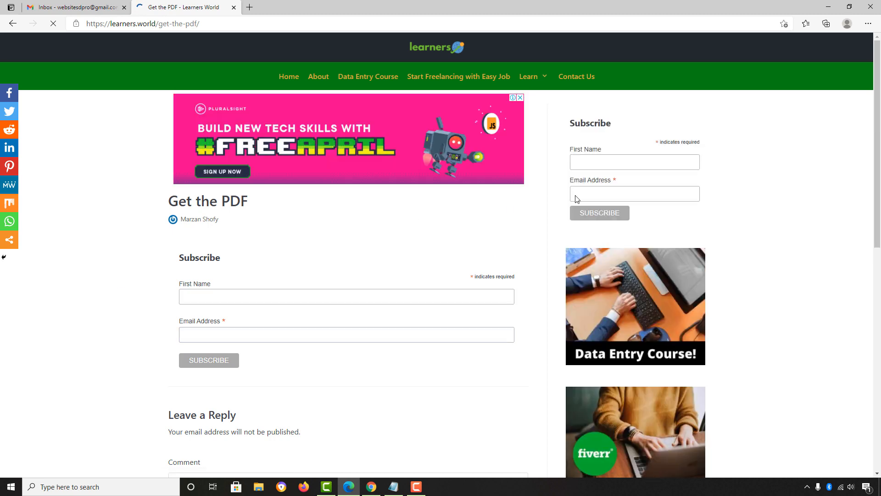
left_click(608, 165)
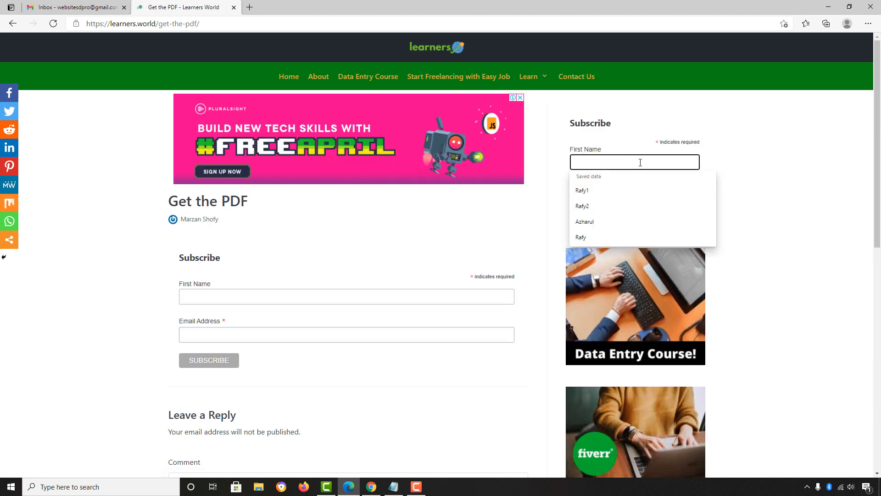
type("Rafy")
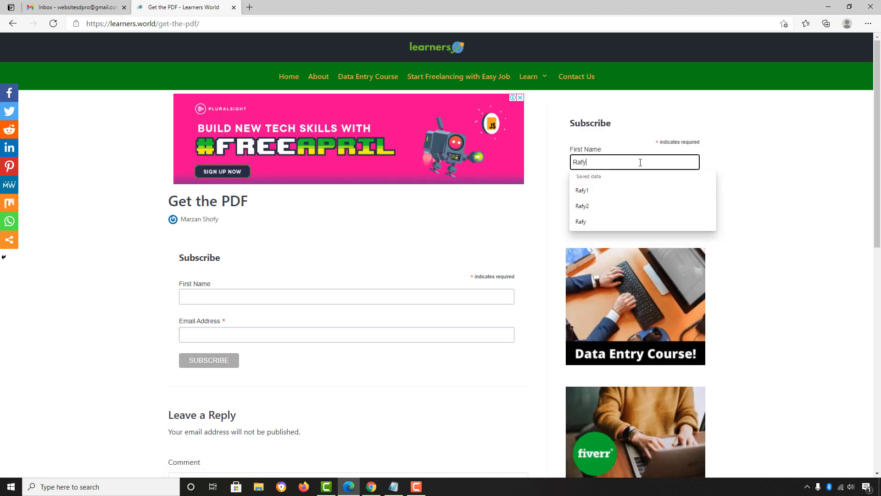
left_click(738, 163)
left_click(621, 192)
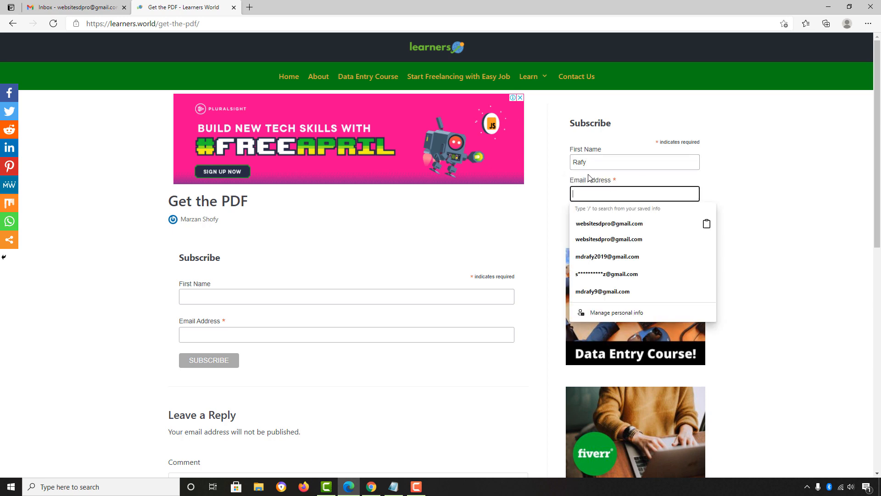
left_click_drag(599, 162, 561, 164)
type("Marzan")
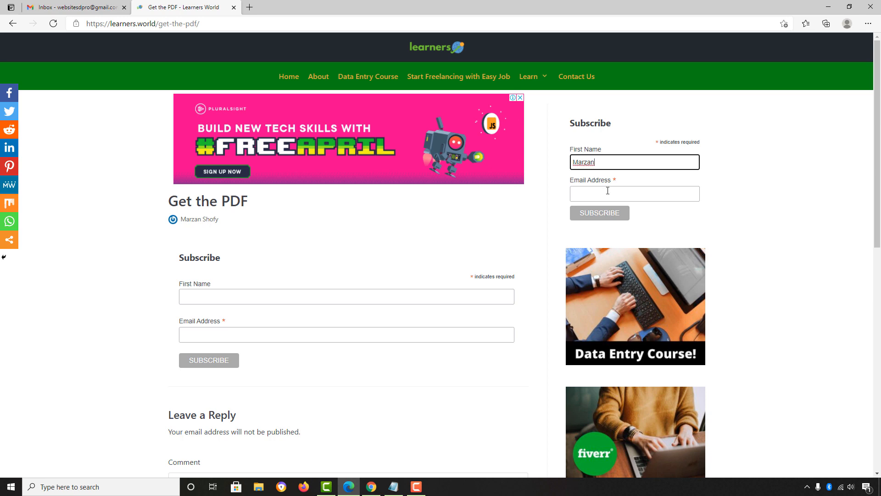
left_click(608, 191)
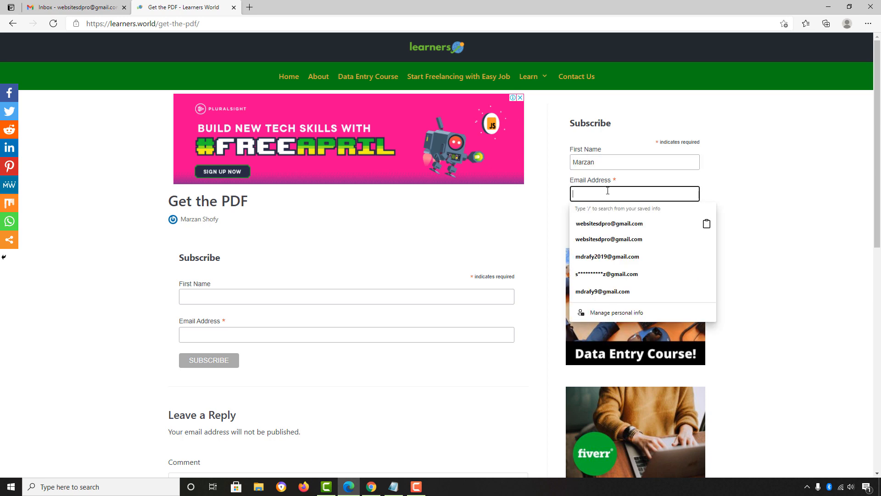
left_click(627, 225)
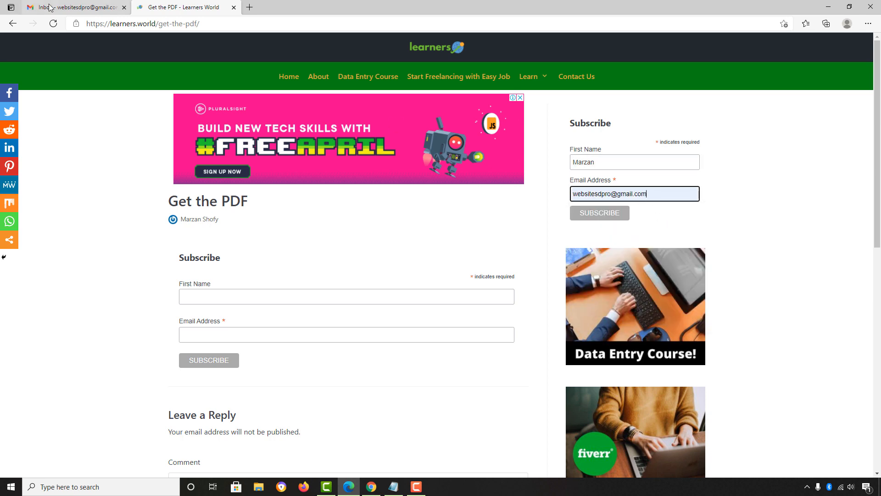
Submit the sidebar Subscribe form on the Get the PDF page.
left_click(74, 7)
left_click(192, 3)
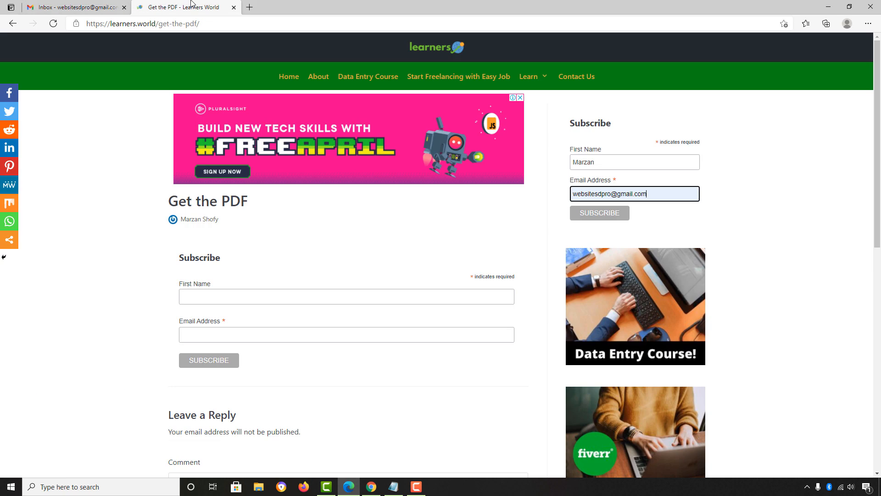
left_click(779, 203)
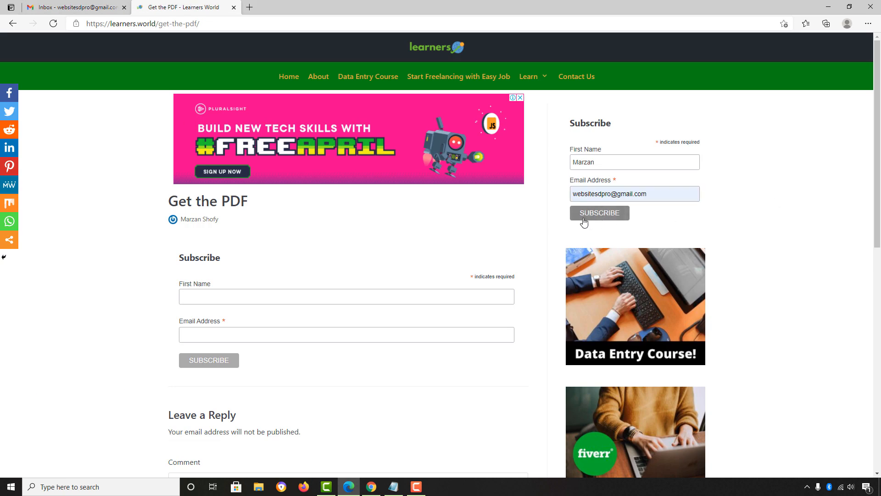
left_click(594, 219)
left_click(224, 5)
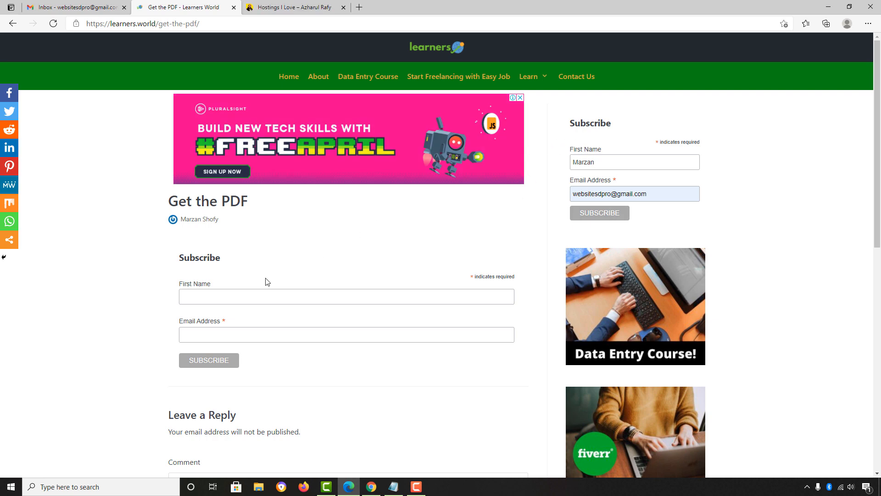
Reload the Gmail inbox for new subscription mail, then go back to Mailchimp's contacts.
left_click(289, 8)
scroll(304, 193, "down", 20)
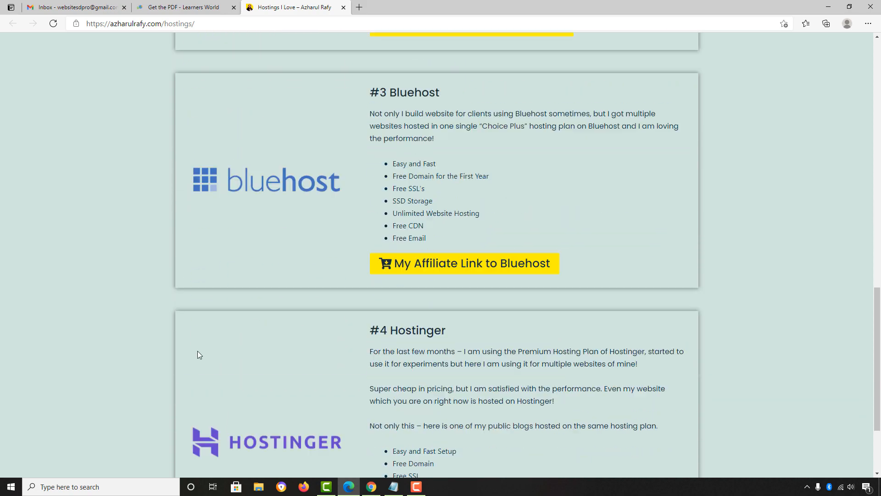
scroll(172, 376, "up", 17)
scroll(174, 365, "up", 3)
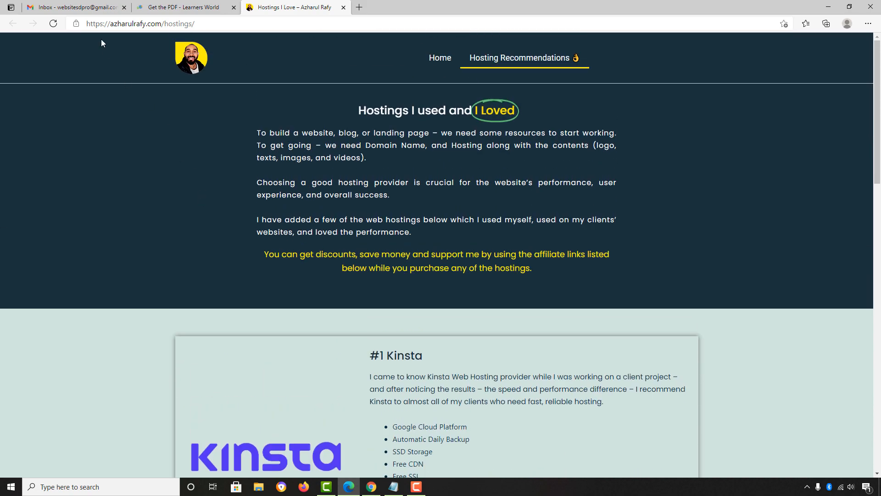
left_click(74, 7)
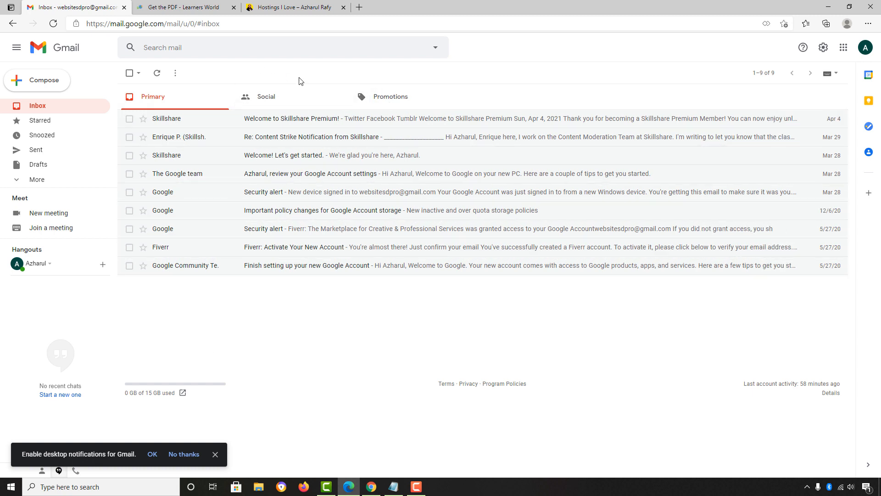
left_click(49, 29)
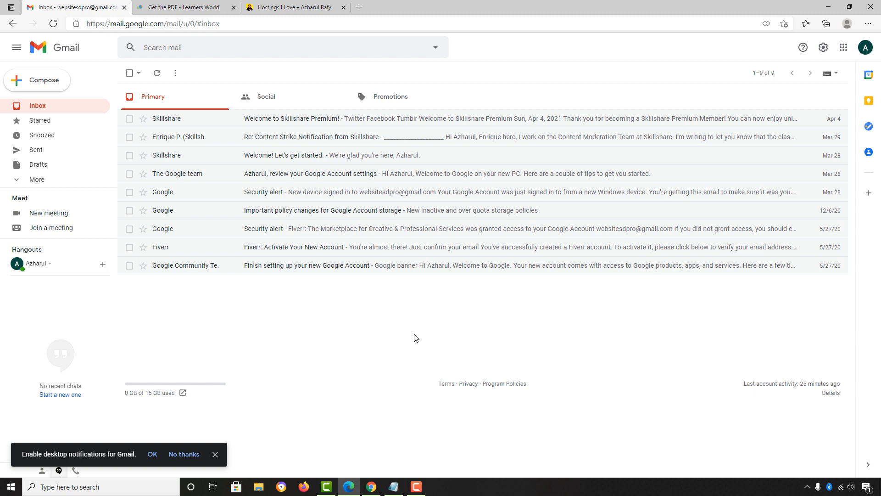
left_click(371, 486)
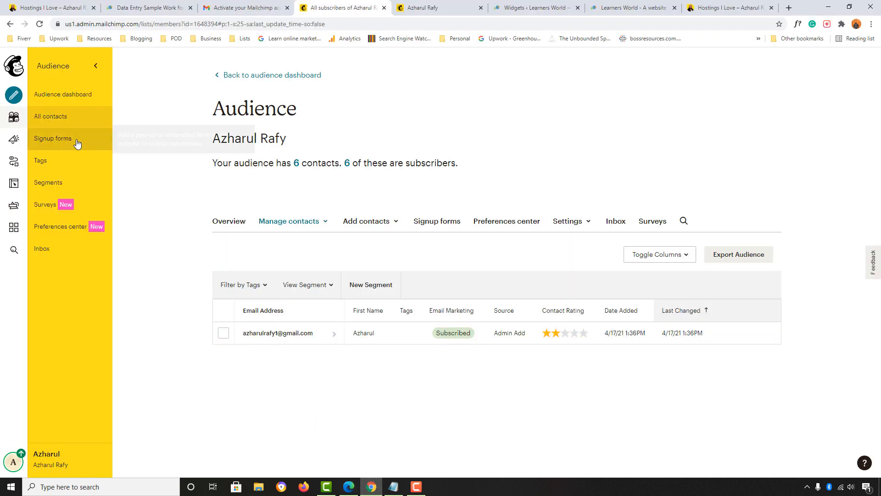
Reload contacts, then review the Hello There You summary report showing 0 emails sent.
left_click(73, 118)
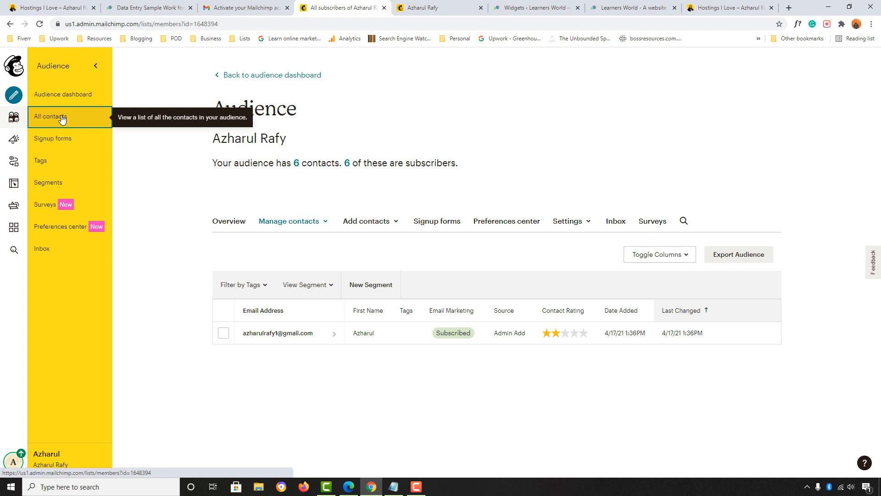
left_click(41, 25)
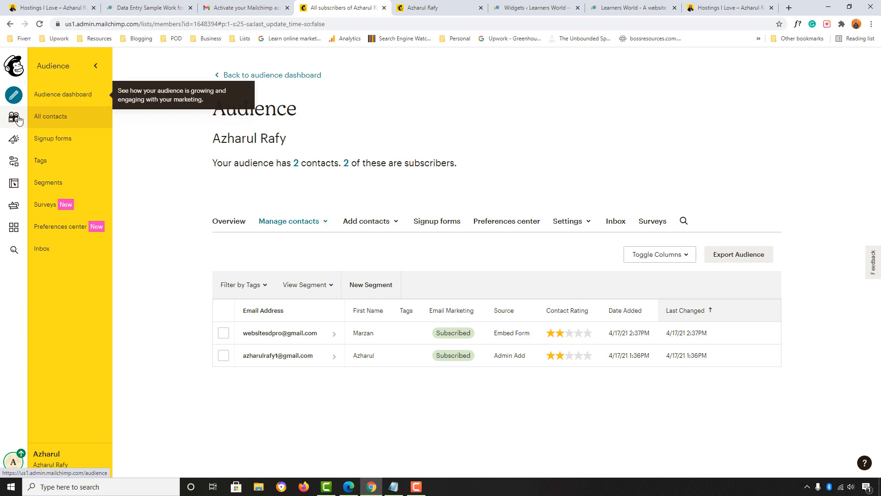
left_click(12, 146)
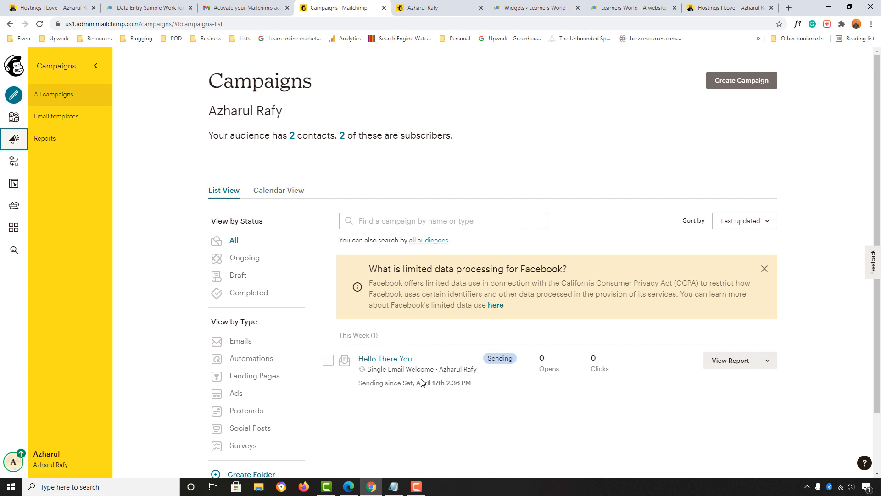
left_click(731, 365)
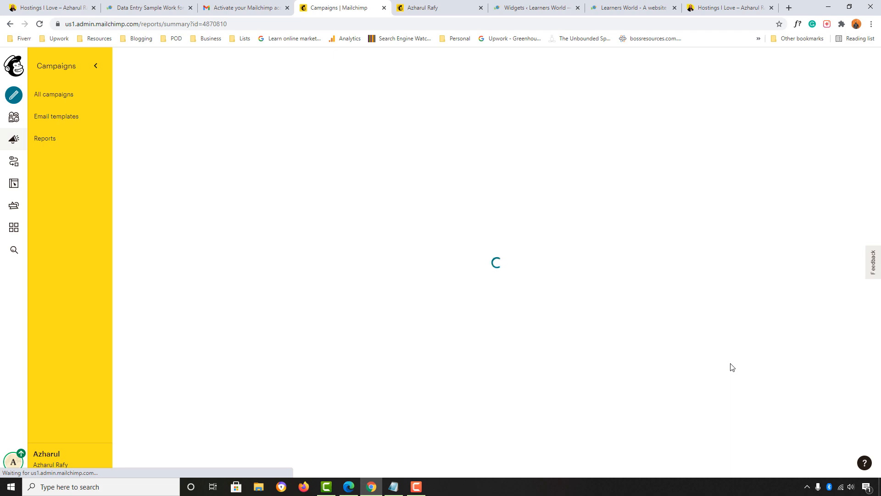
scroll(176, 370, "down", 3)
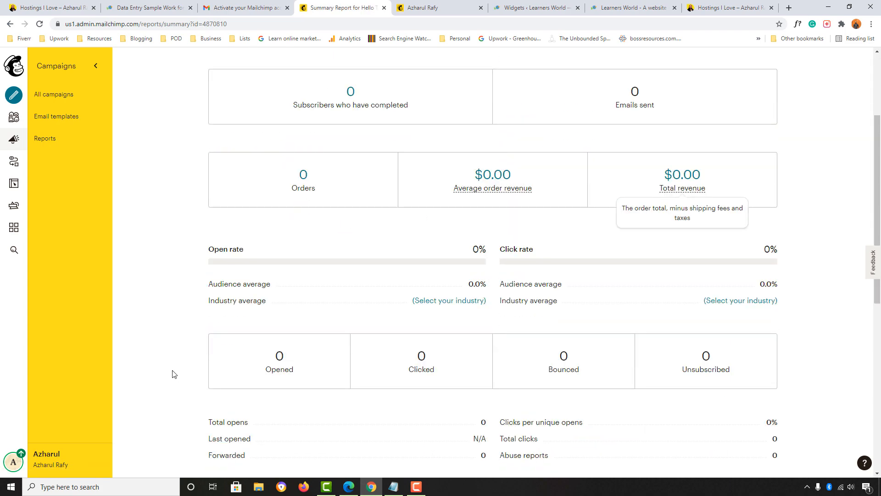
scroll(166, 371, "down", 2)
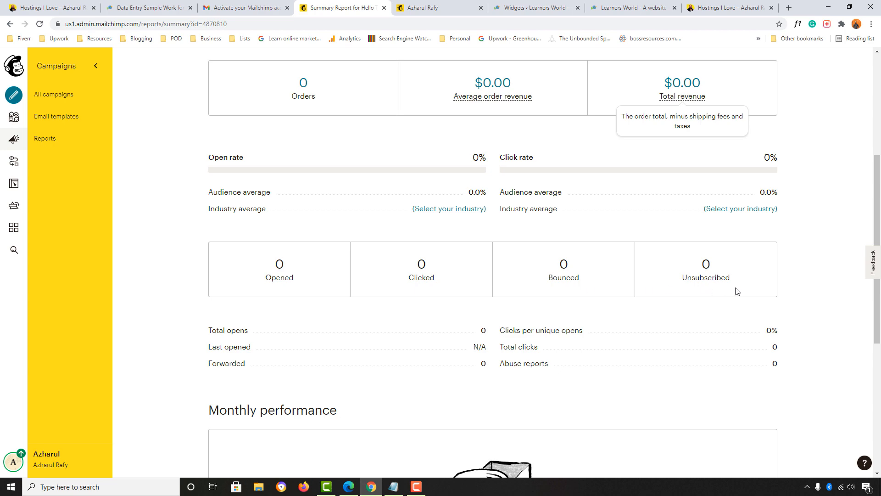
scroll(738, 293, "up", 4)
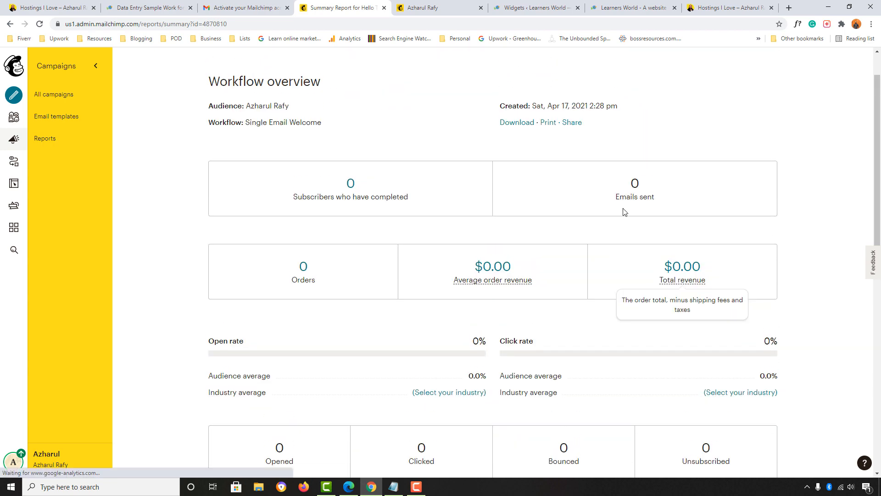
scroll(271, 232, "up", 1)
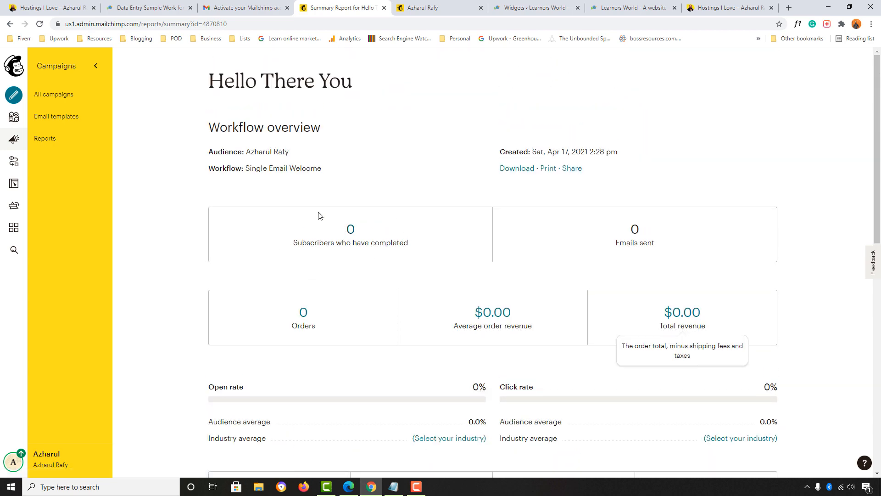
scroll(397, 411, "down", 2)
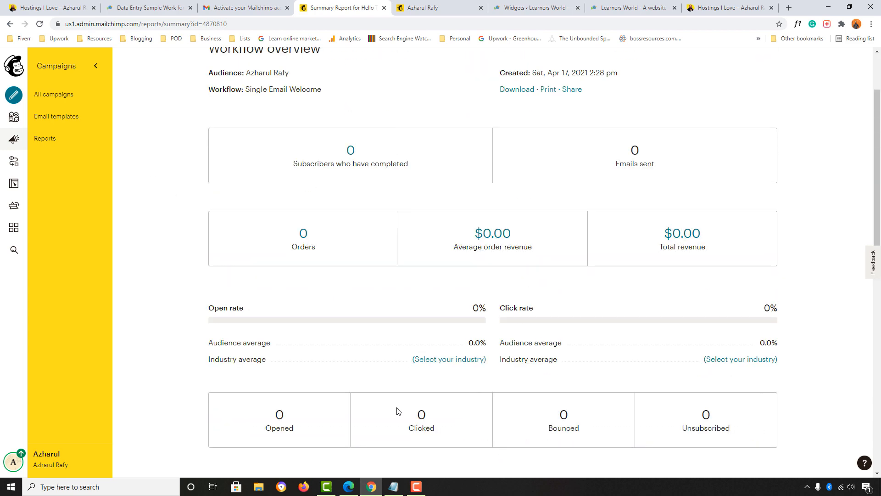
scroll(398, 411, "up", 2)
Reload Gmail to reveal the new 'Read The Private Post' email.
left_click(352, 493)
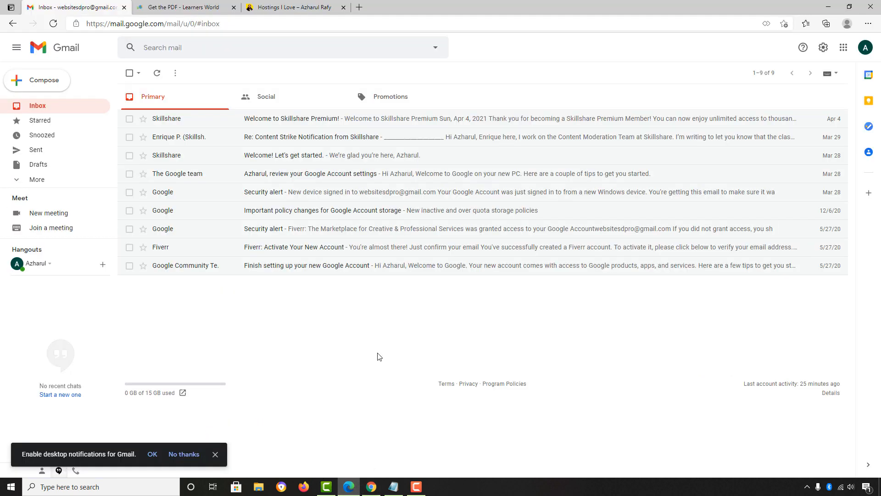
left_click(53, 23)
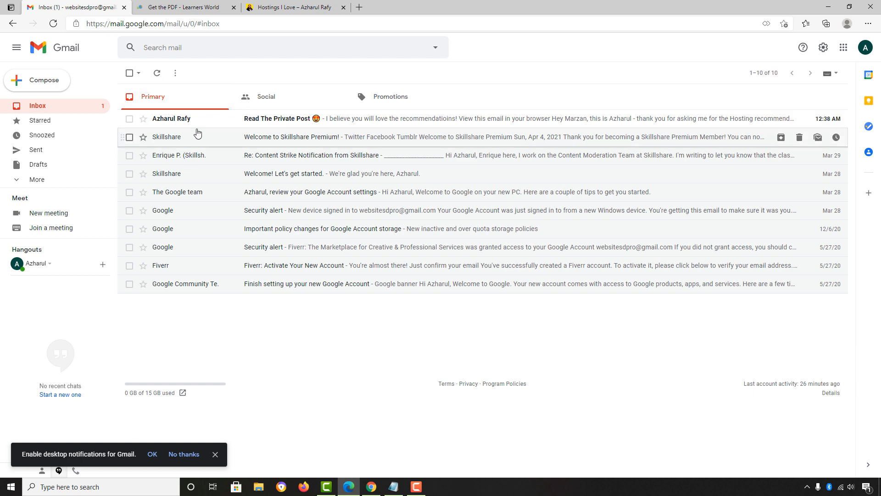
Open the 'Read The Private Post' email in Gmail and scroll through its content.
left_click(272, 125)
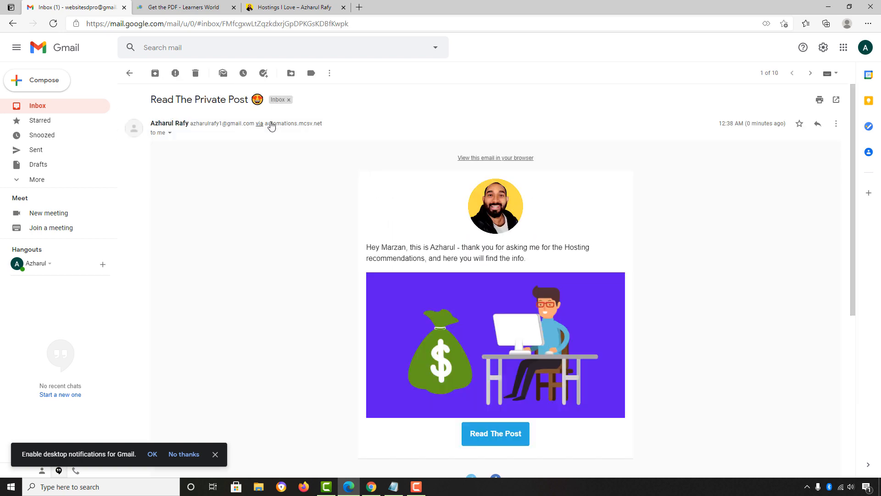
scroll(413, 230, "down", 1)
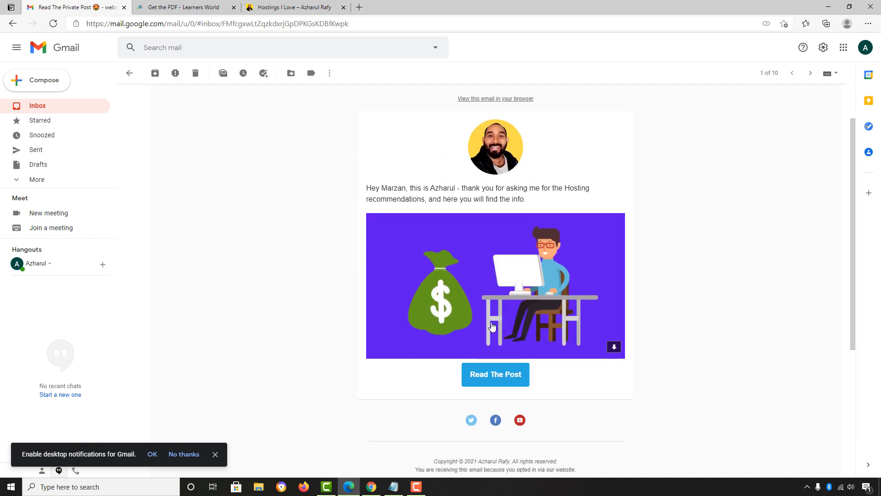
scroll(530, 198, "up", 1)
scroll(655, 287, "down", 5)
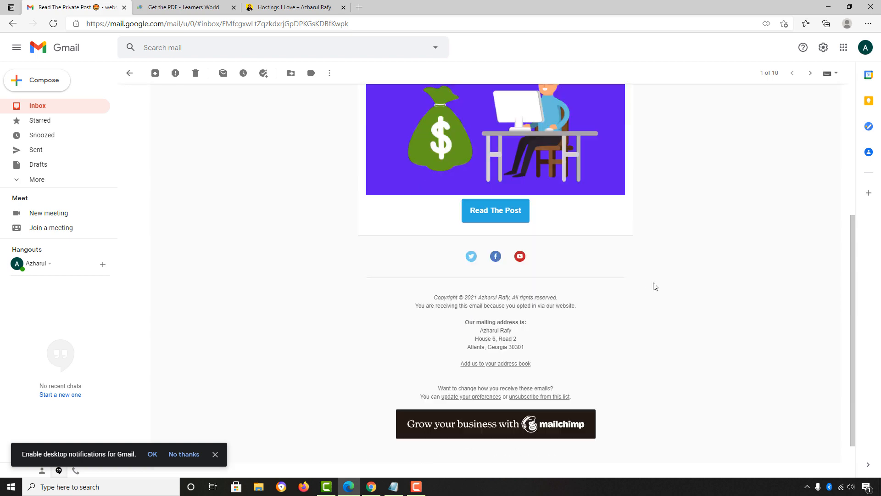
scroll(675, 278, "up", 5)
scroll(597, 257, "down", 2)
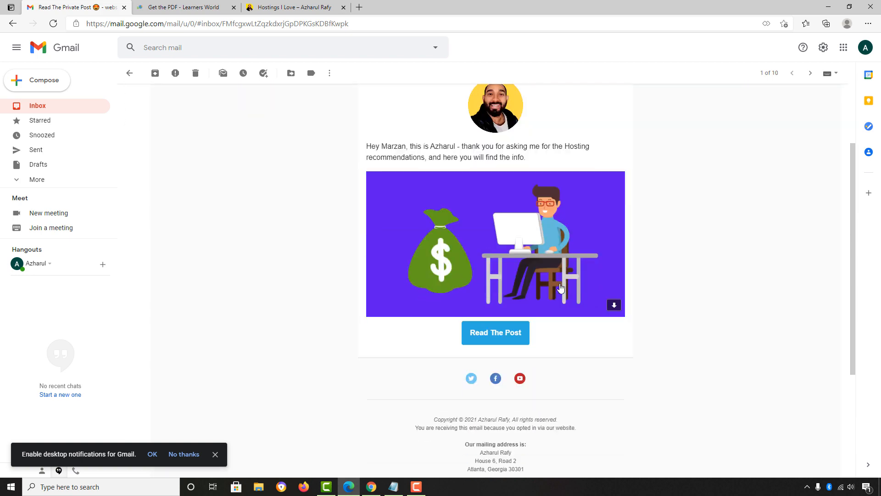
scroll(620, 253, "up", 2)
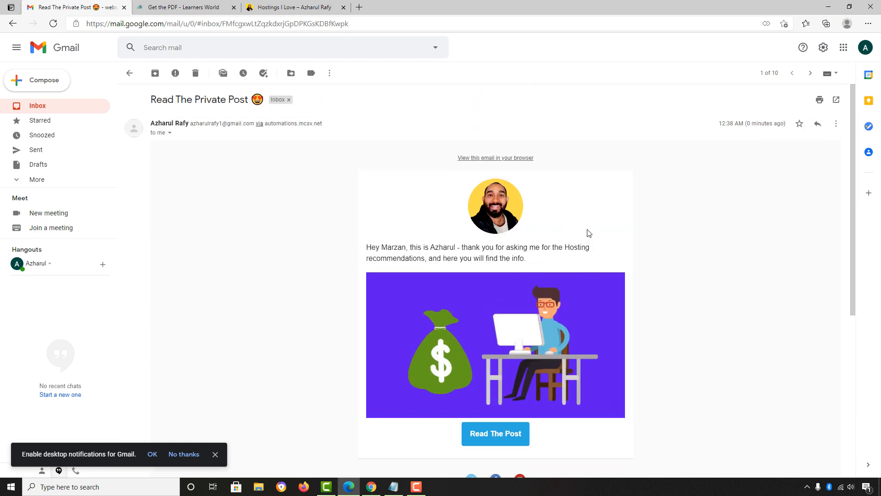
scroll(734, 227, "down", 2)
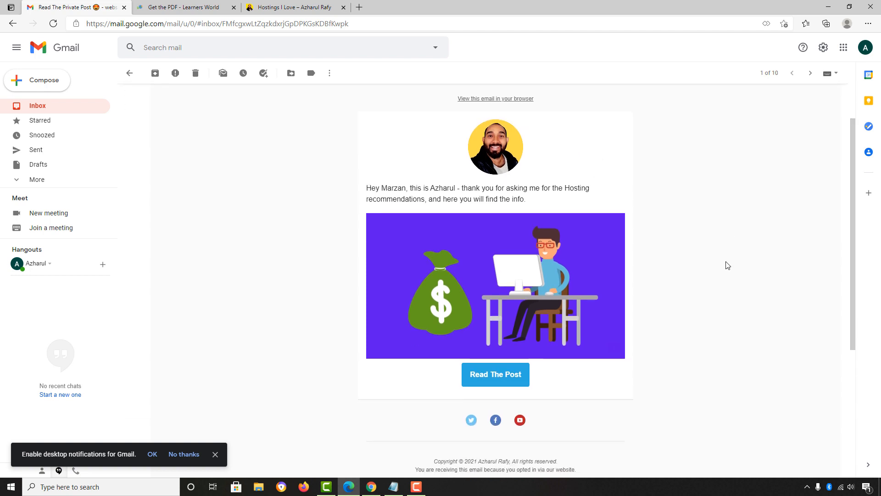
scroll(726, 263, "up", 2)
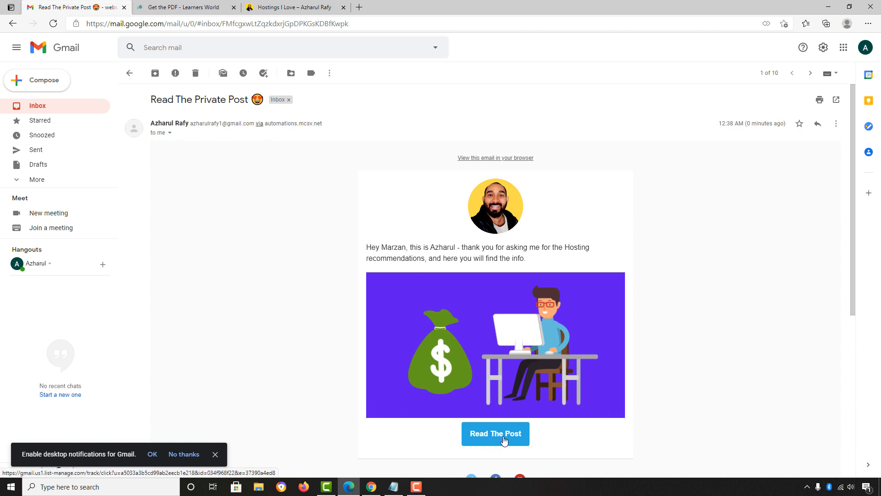
Check that the greeting is personalised with the subscriber's first name.
left_click_drag(372, 249, 391, 247)
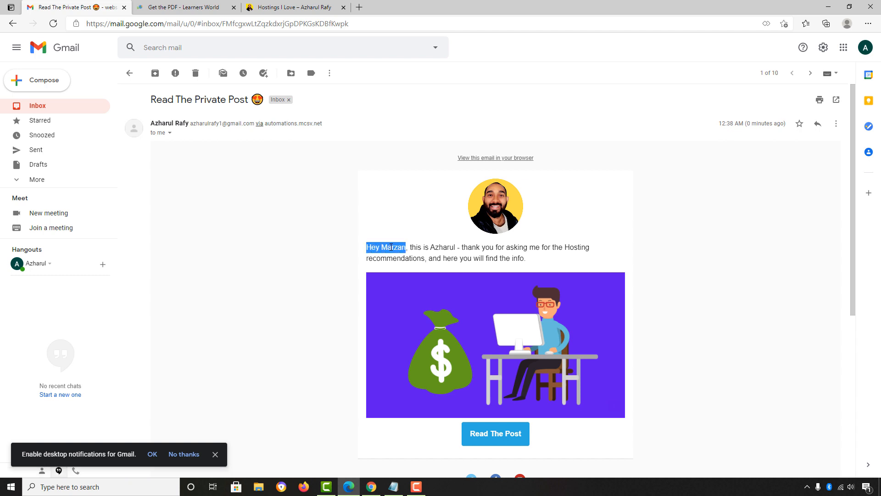
double_click(393, 247)
left_click(378, 251)
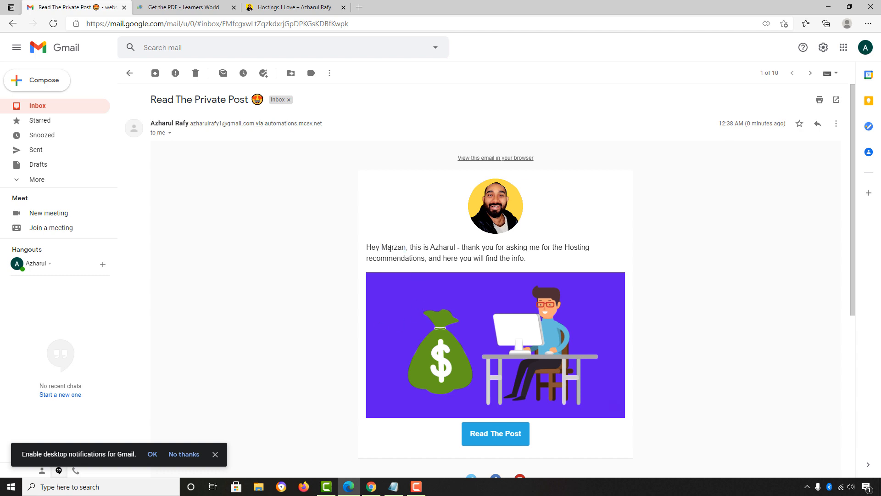
double_click(391, 248)
Verify the Read The Post button opens the hostings page, close it, and return to the inbox.
left_click(499, 436)
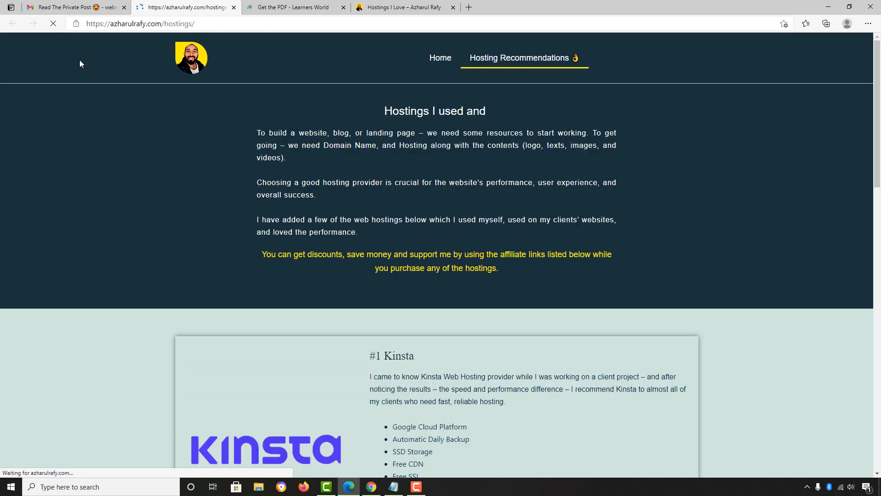
scroll(156, 212, "down", 15)
scroll(143, 242, "up", 12)
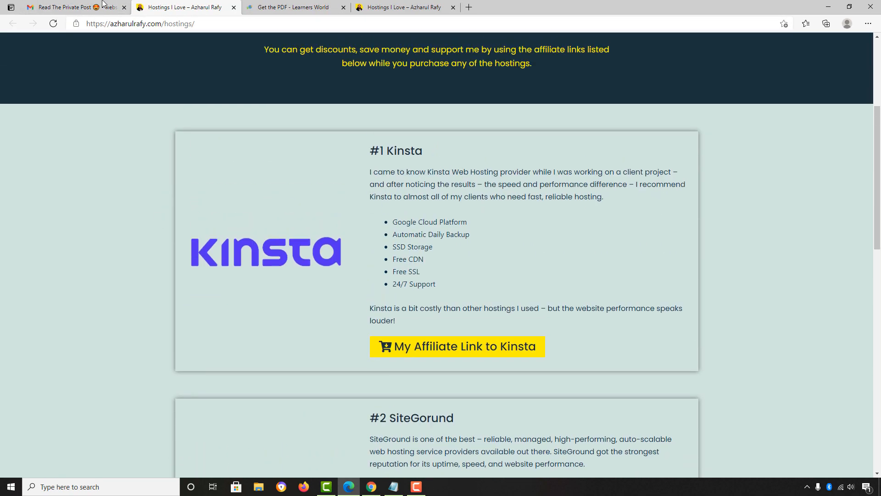
left_click(77, 7)
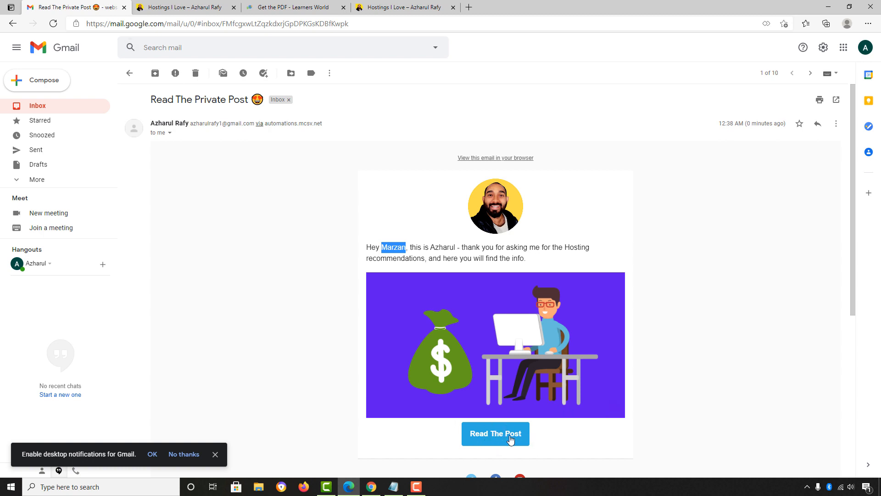
left_click(220, 8)
left_click(234, 7)
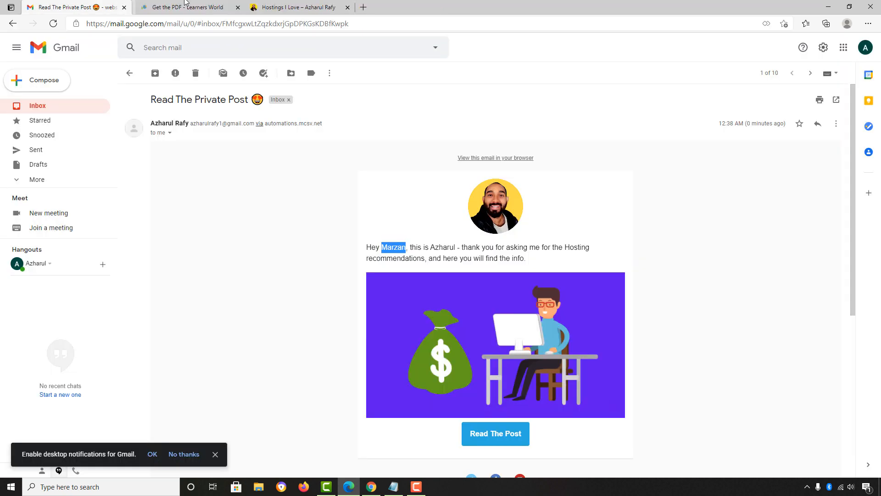
left_click(42, 111)
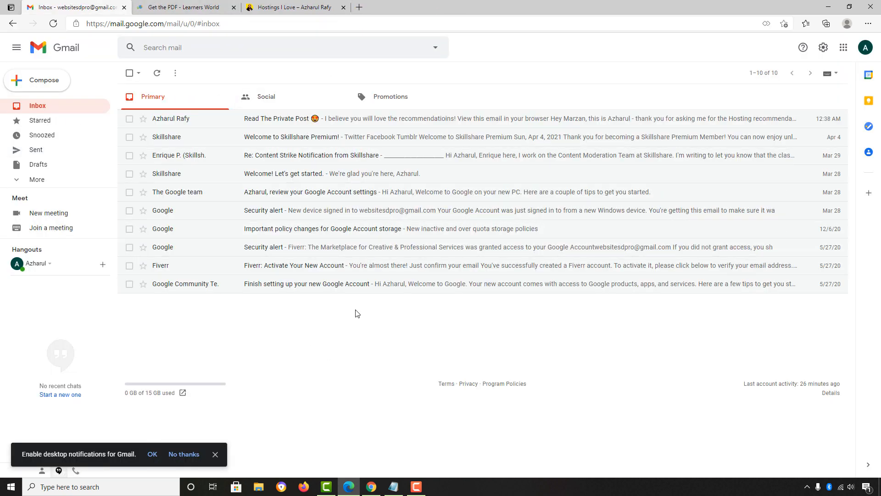
Reload the Hello There You Summary Report to confirm one email sent with 100% opens.
left_click(370, 487)
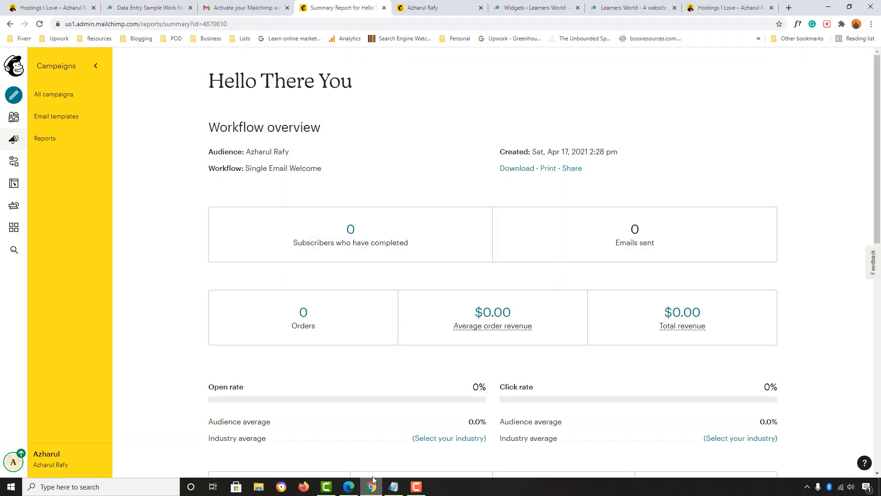
left_click(40, 25)
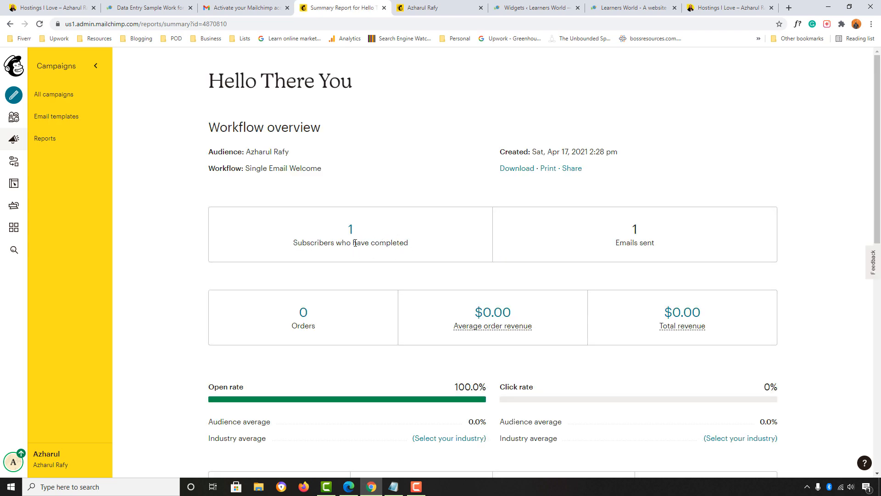
scroll(532, 271, "down", 2)
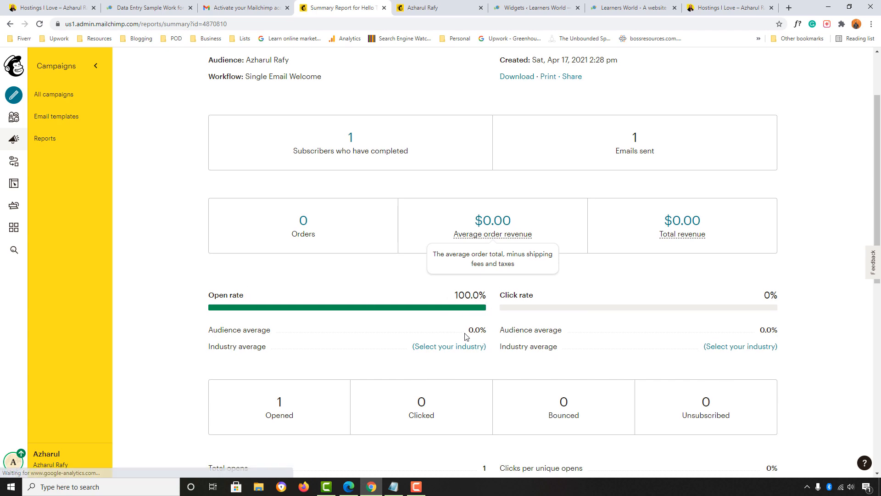
scroll(527, 285, "up", 1)
scroll(528, 285, "up", 2)
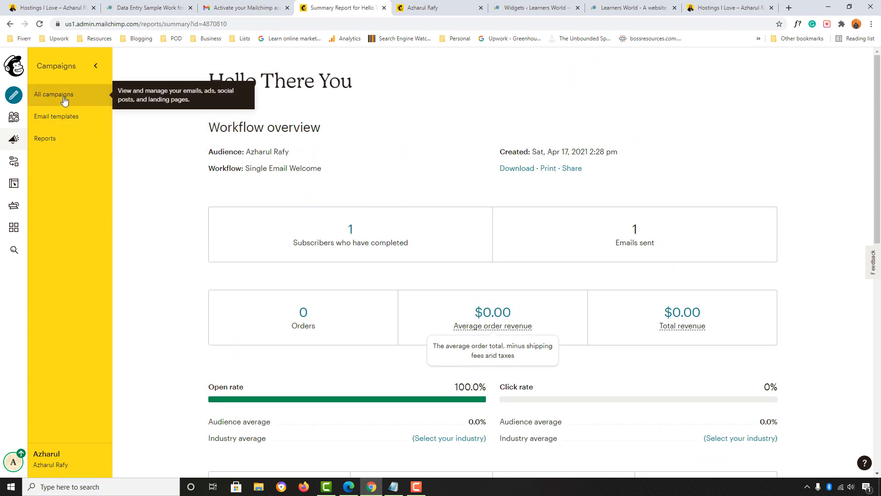
Show All campaigns, with Hello There You at 100.0% opens and 0.0% clicks.
left_click(66, 98)
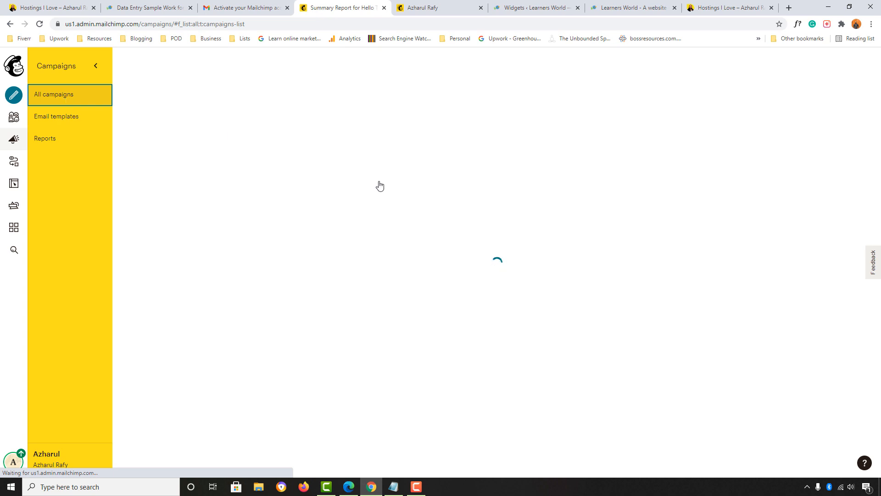
scroll(545, 369, "down", 2)
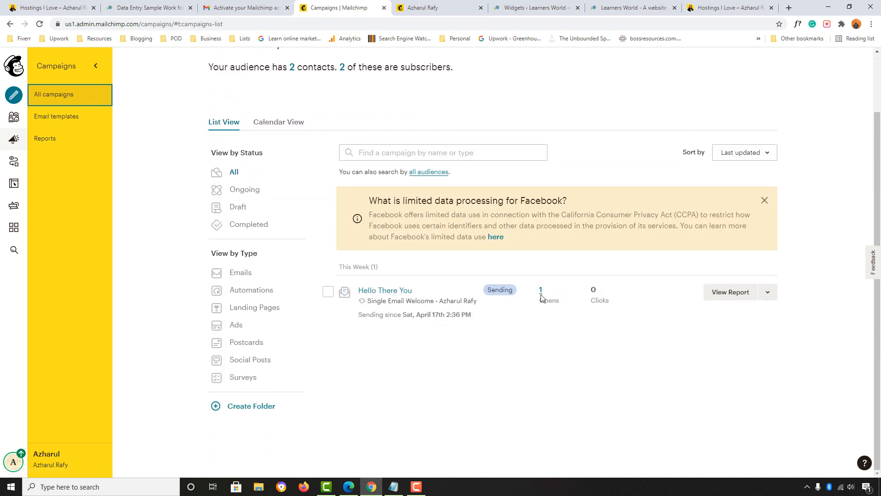
scroll(560, 325, "up", 1)
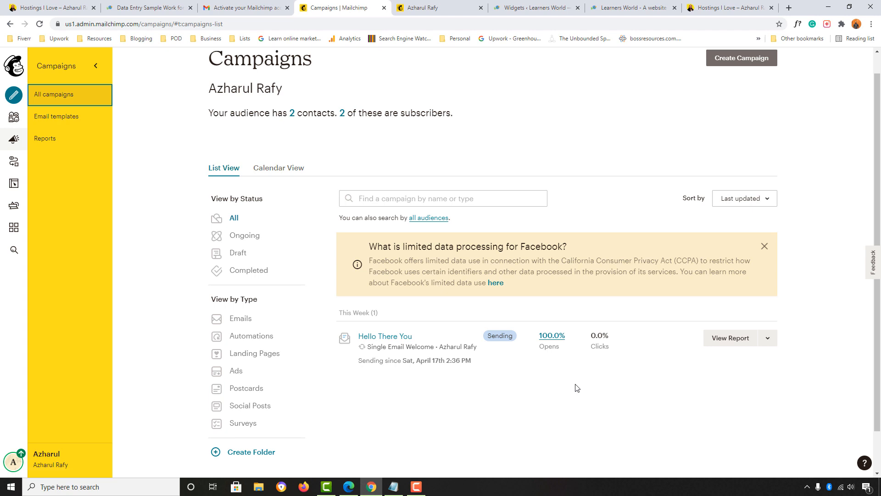
scroll(577, 388, "up", 1)
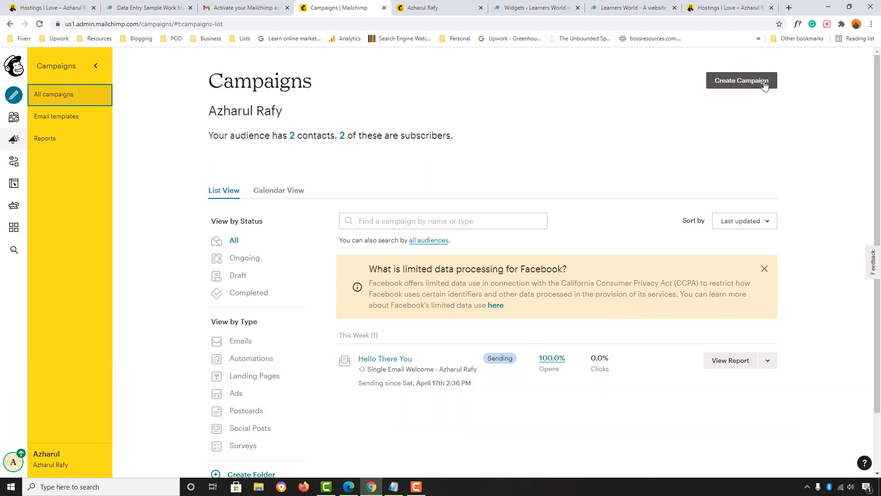
Create a regular email campaign named 'New Post Update' from the Mailchimp dashboard.
left_click(17, 66)
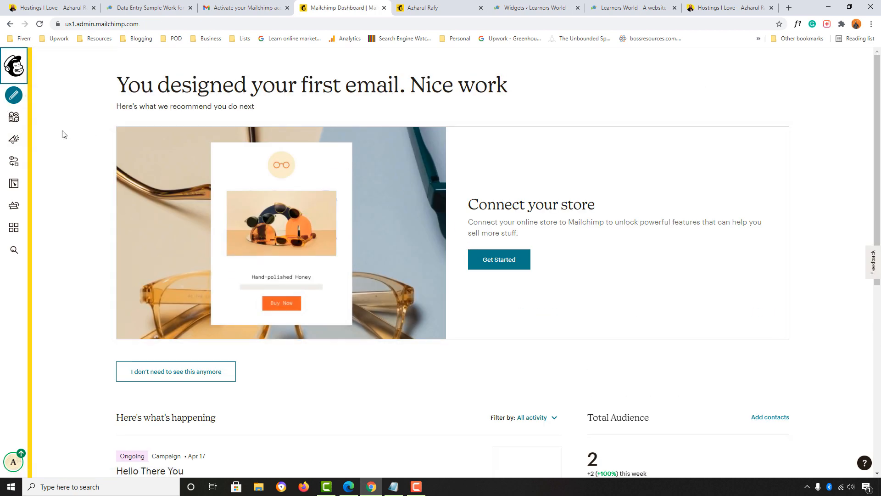
left_click(14, 99)
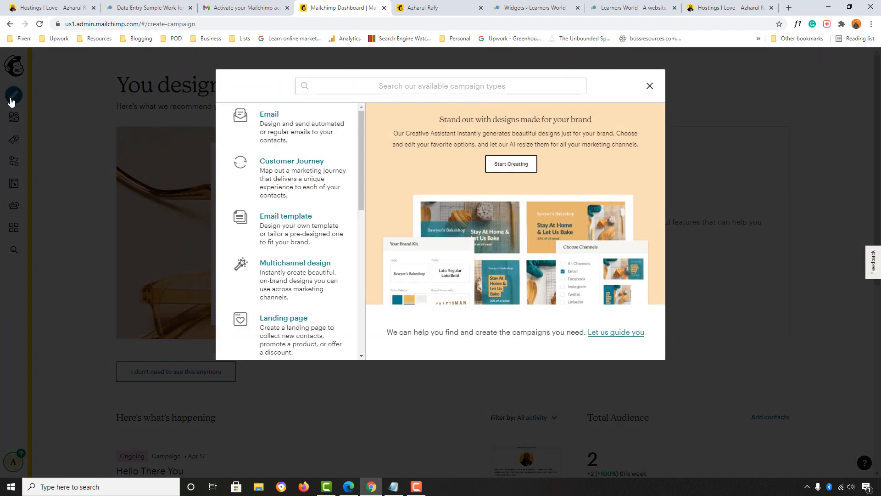
left_click(281, 124)
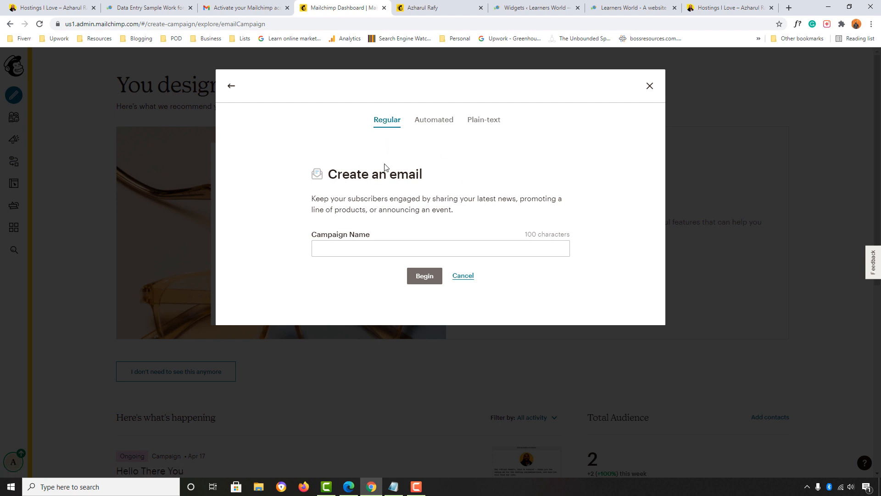
left_click(340, 246)
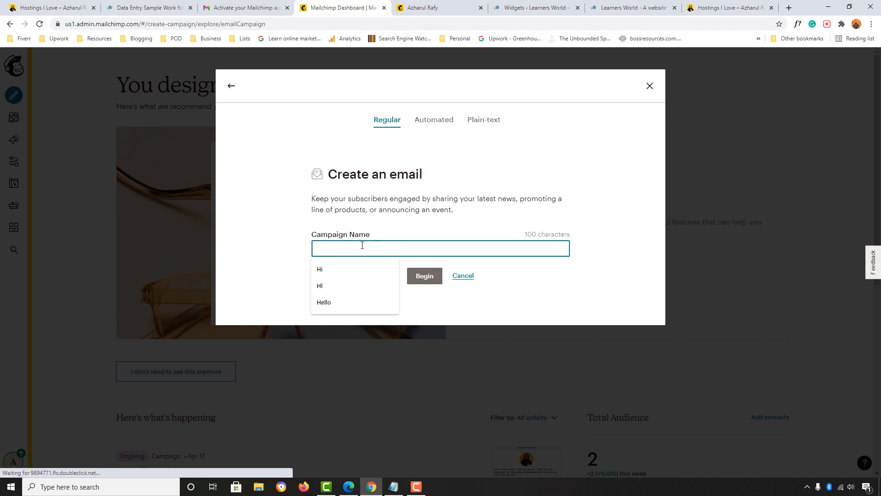
type("Ne")
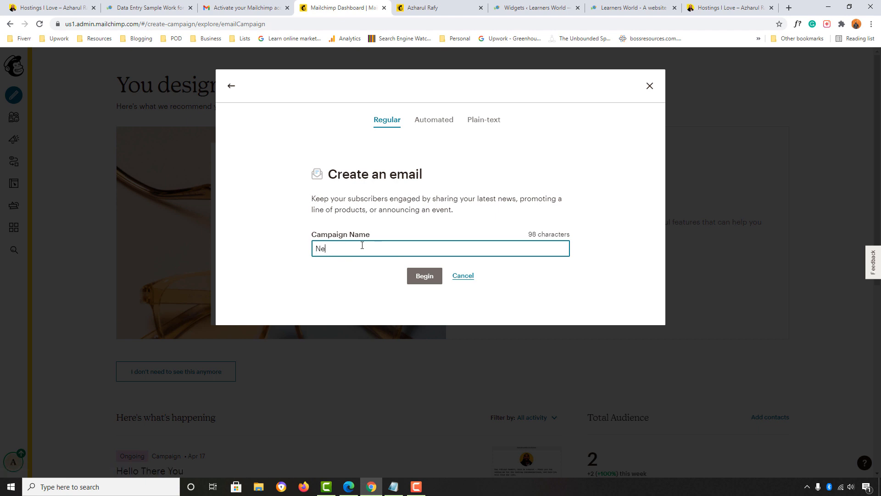
type("we")
key("BackSpace")
type("Post Update")
left_click(416, 280)
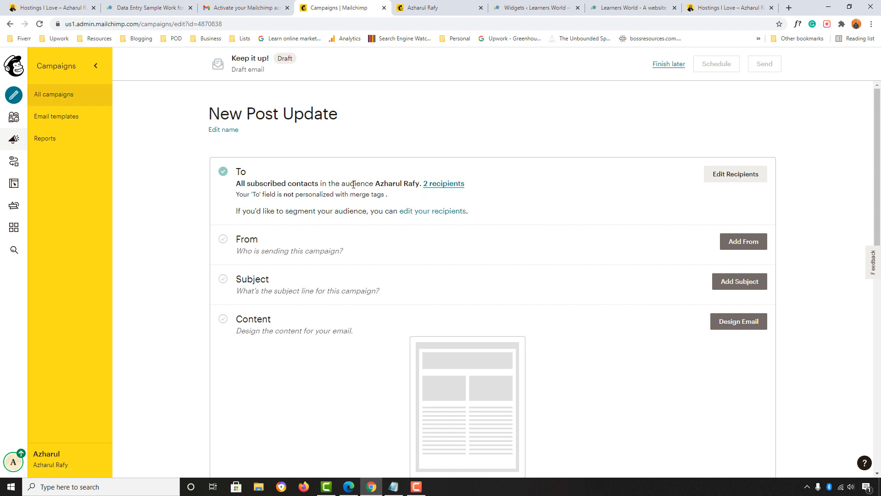
Append 'Channel' to the From name and save, keeping the existing sender e-mail address.
left_click_drag(342, 183, 414, 184)
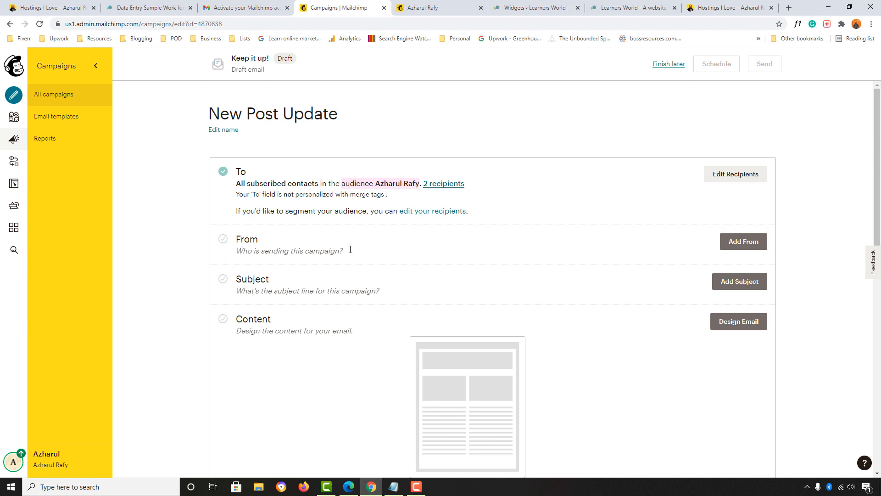
left_click(747, 246)
left_click(290, 288)
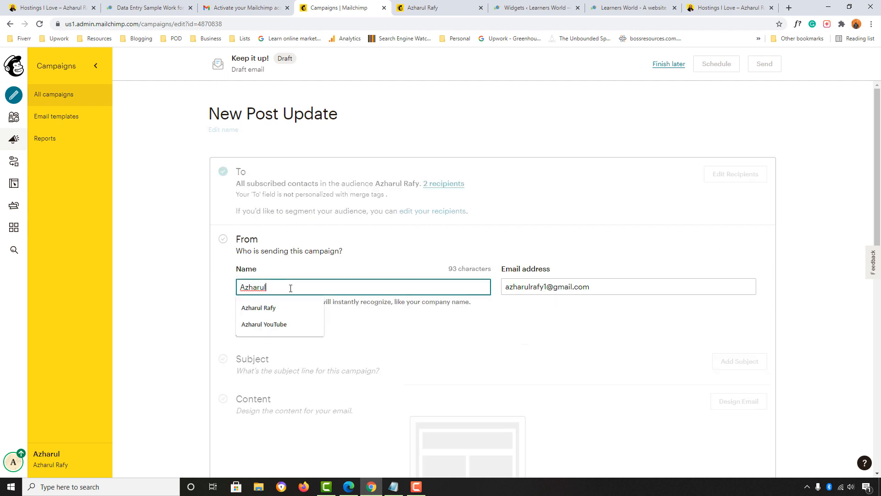
type("R")
key("BackSpace")
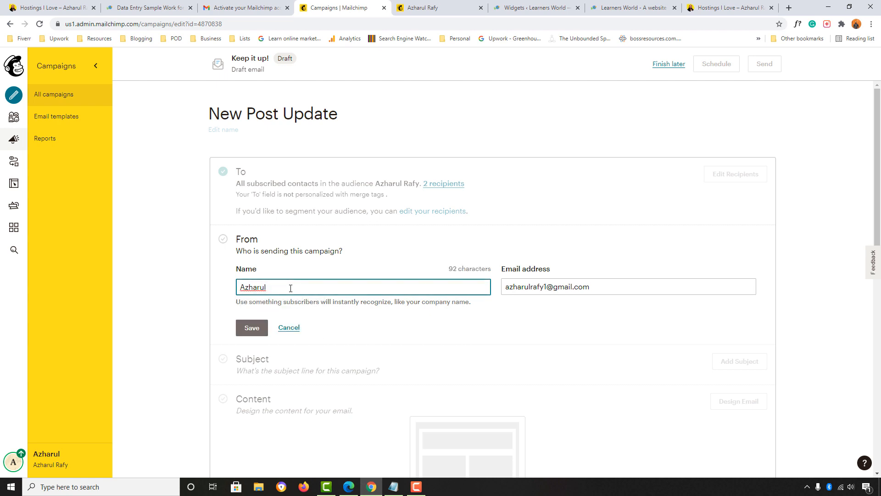
type("Channel")
left_click(250, 331)
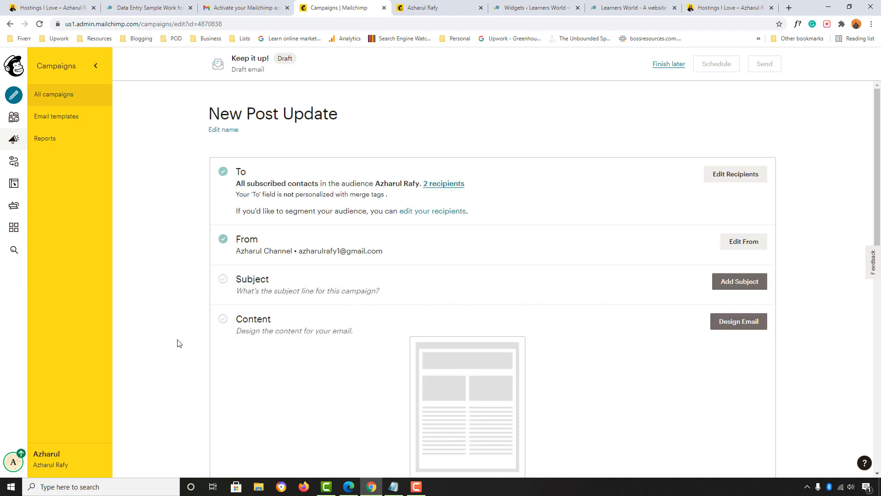
left_click_drag(246, 251, 272, 250)
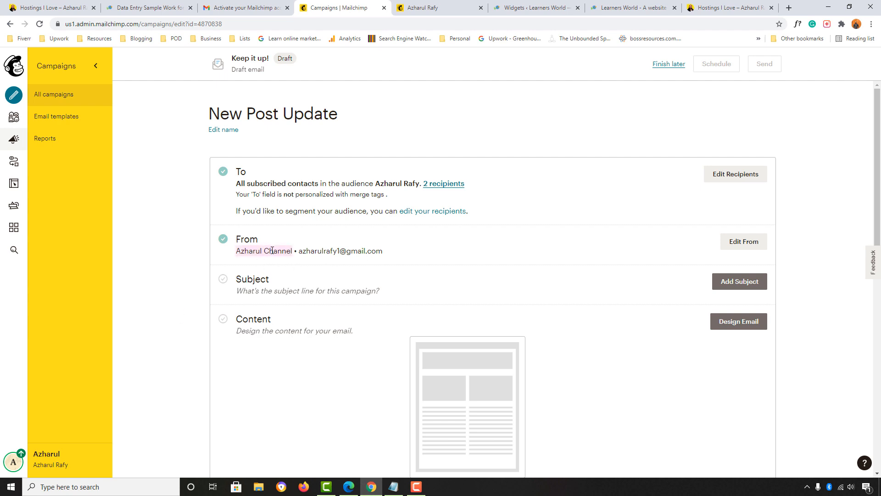
left_click(339, 252)
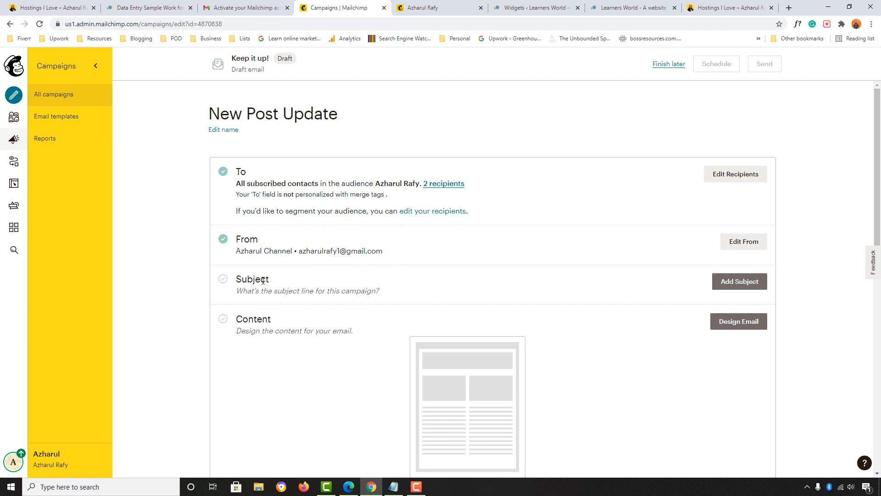
Enter the subject line 'Check Out My New Blog Post'.
left_click(734, 282)
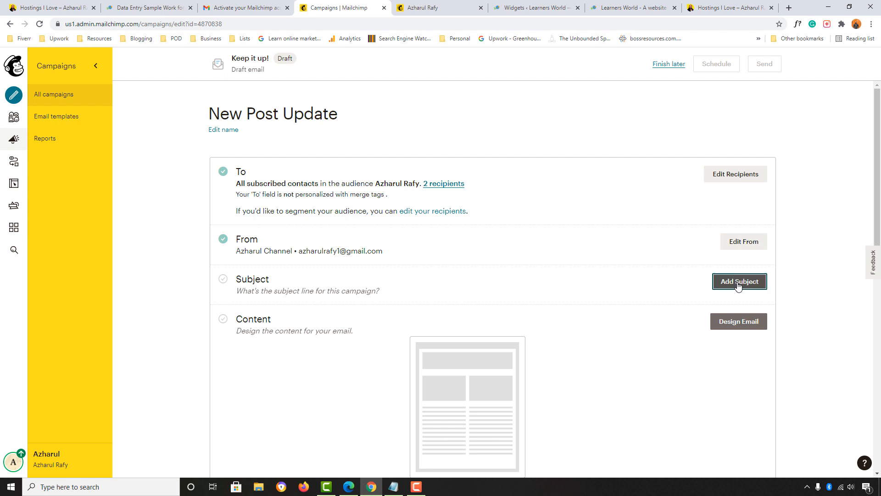
left_click(288, 333)
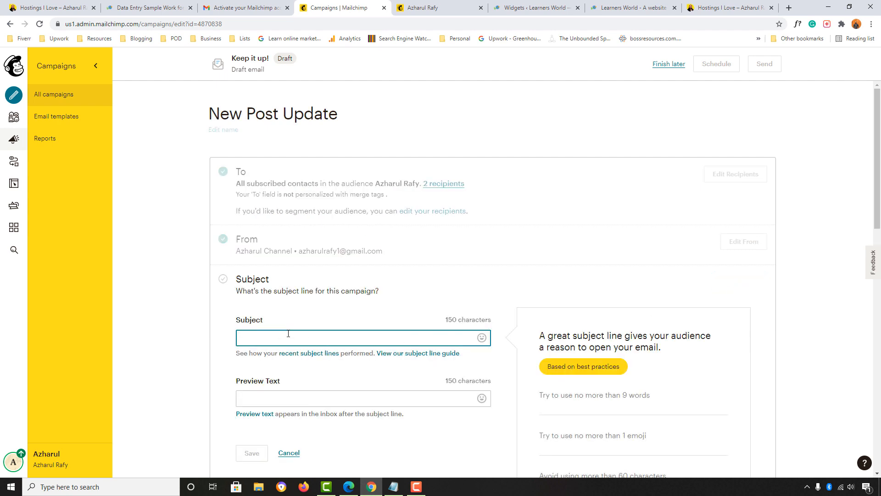
type("Che")
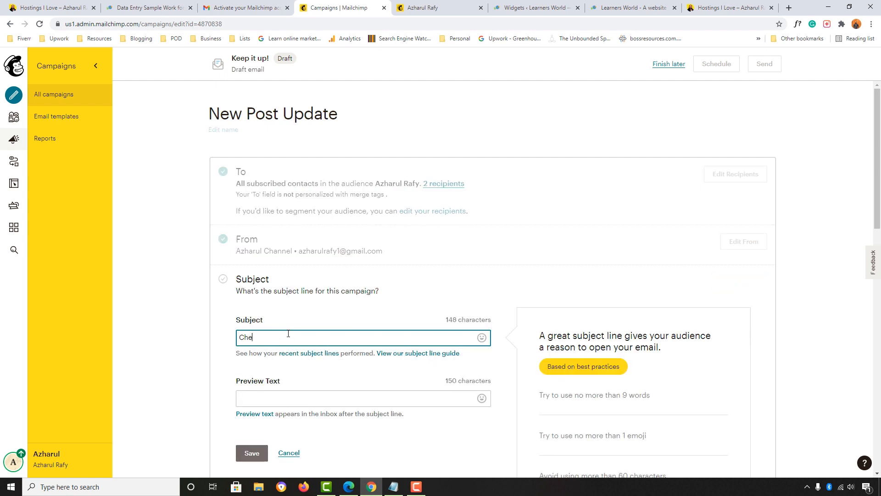
type("ck Out M")
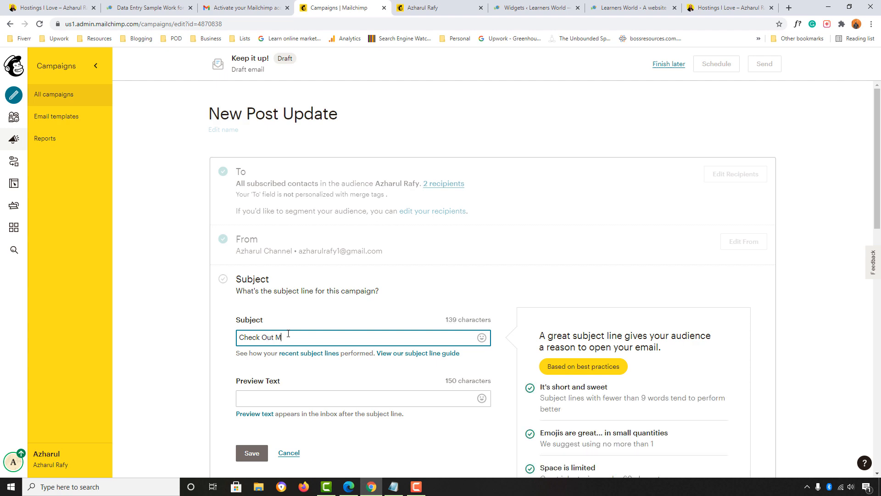
type("y New Blog Post")
Add a smiling face emoji to the end of the subject line.
left_click(481, 337)
scroll(445, 416, "down", 3)
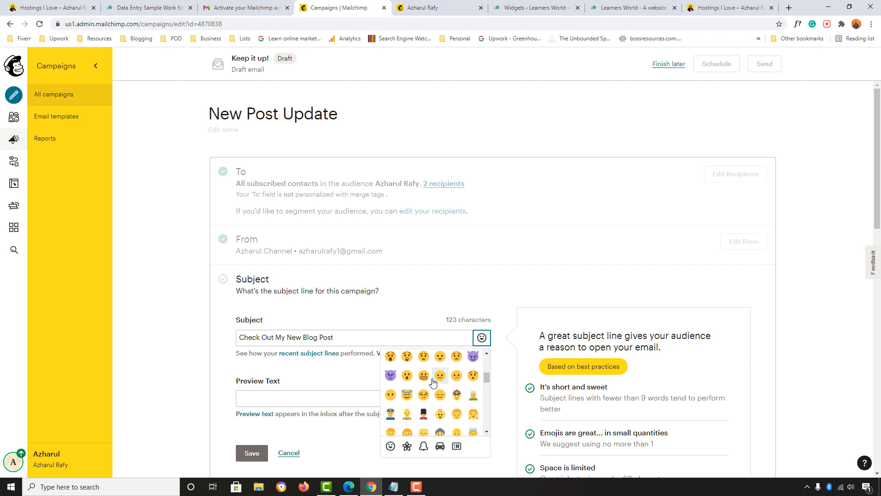
scroll(440, 390, "down", 5)
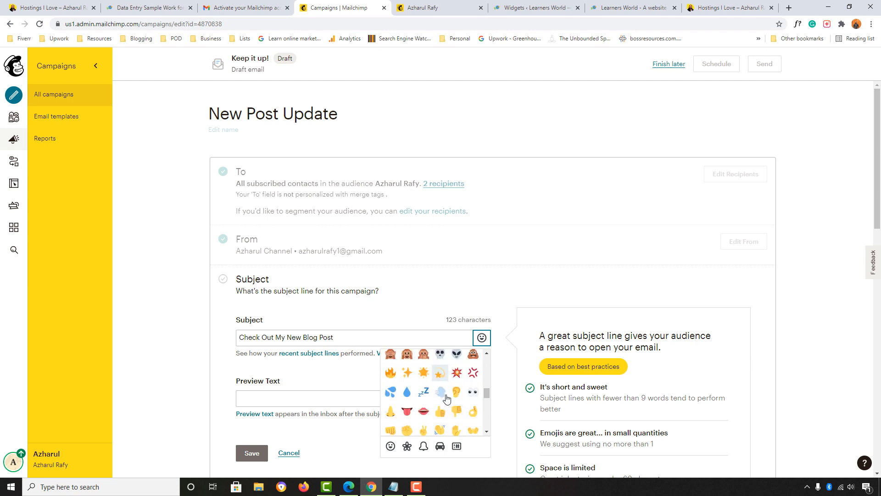
scroll(446, 399, "down", 5)
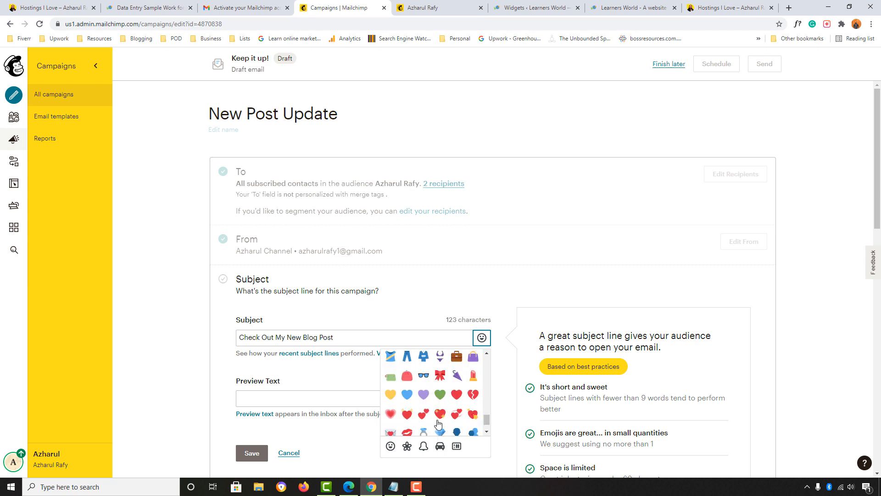
scroll(424, 421, "down", 2)
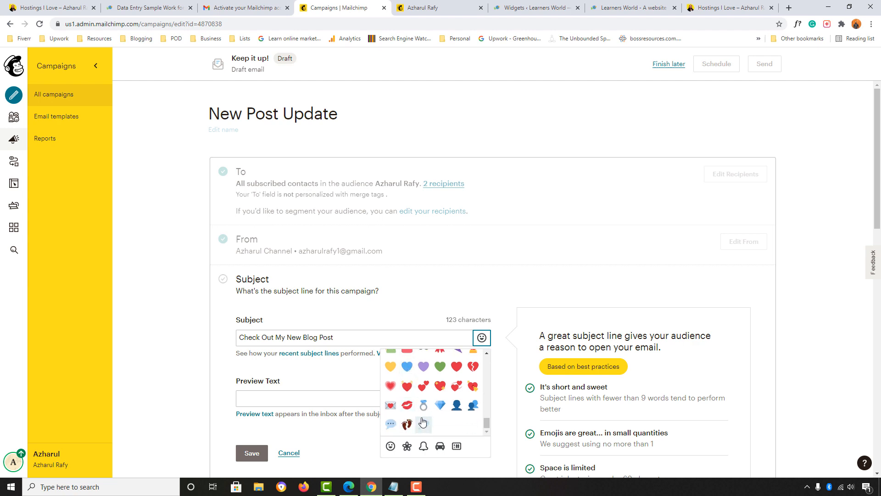
scroll(422, 422, "up", 15)
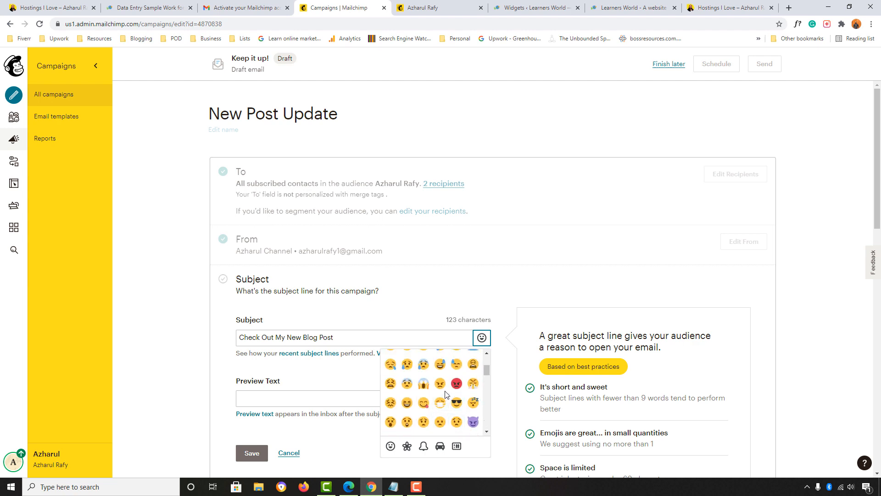
scroll(434, 402, "up", 2)
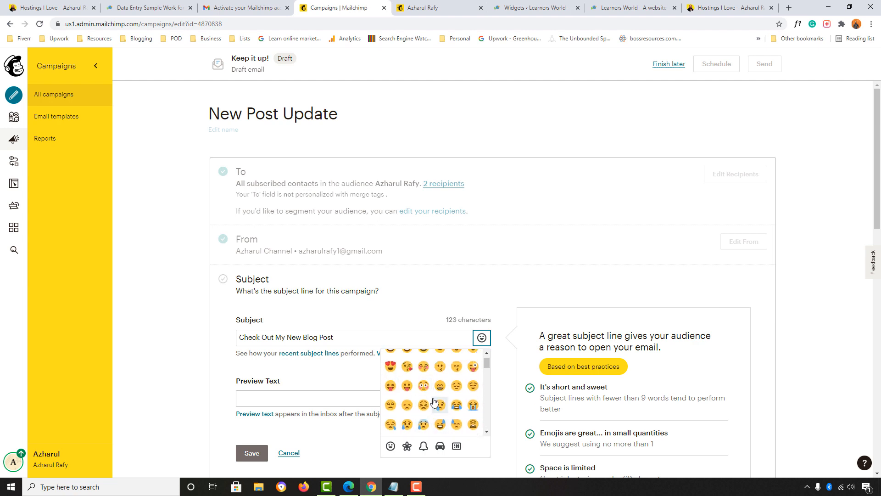
scroll(435, 402, "up", 1)
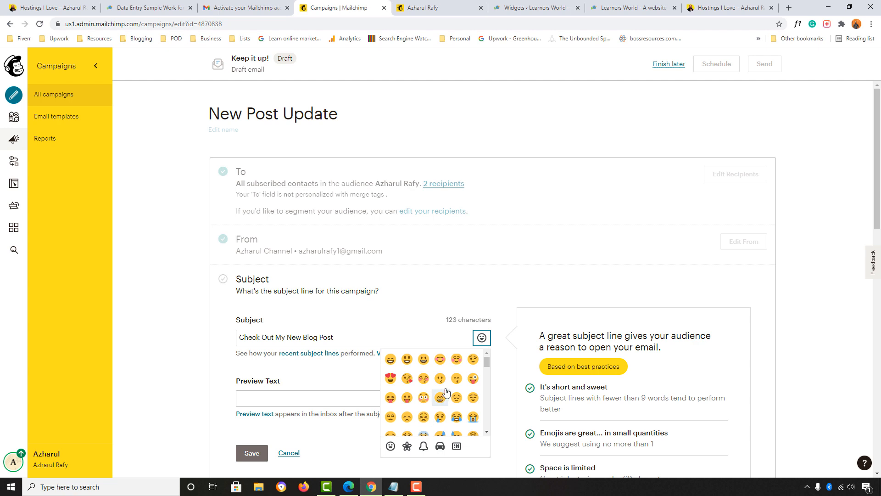
left_click(407, 360)
left_click(344, 338)
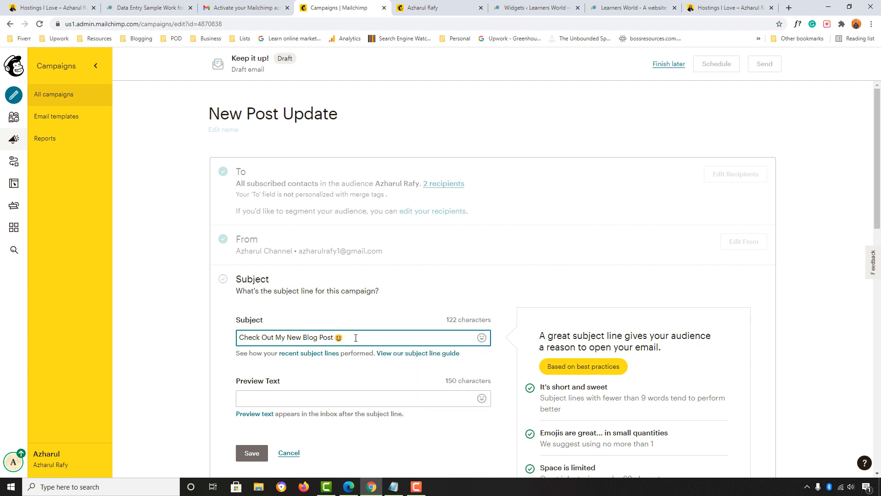
scroll(360, 338, "down", 1)
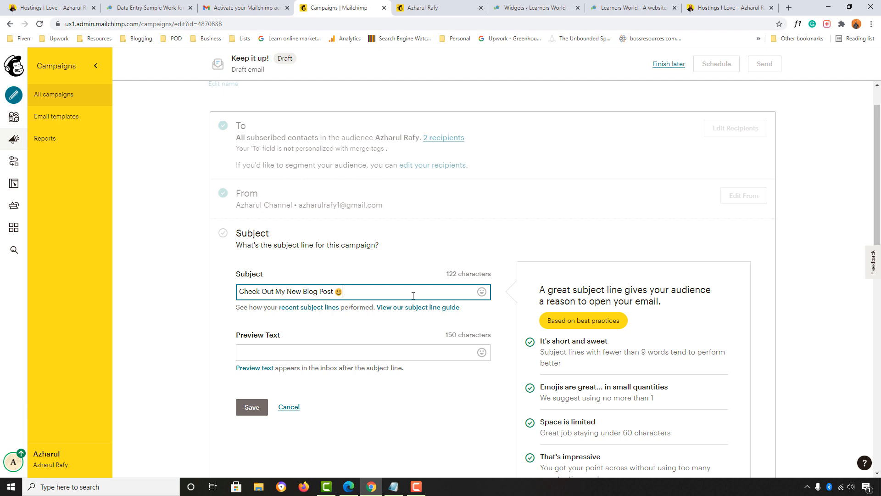
key("BackSpace")
key("ctrl+z")
scroll(386, 336, "down", 1)
Save the preview text 'Don't Miss or You'll Lose!' and bring up the Classic-versus-New builder choice.
left_click(318, 295)
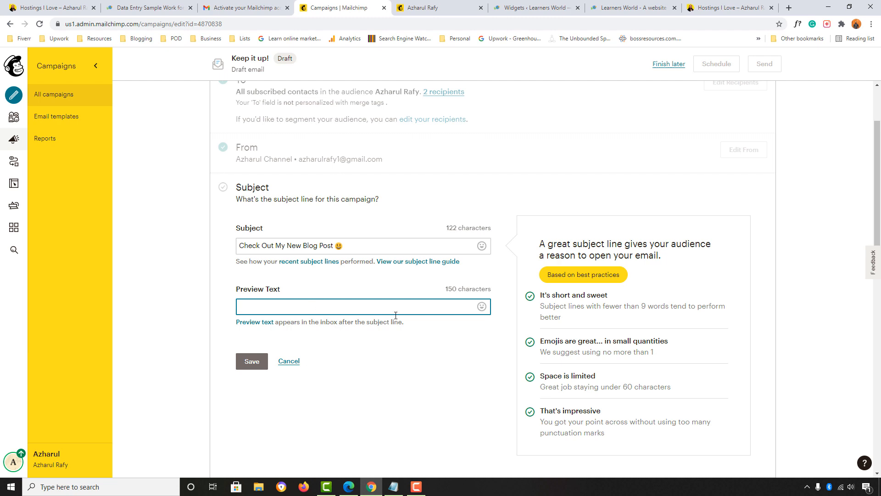
type("Dont")
type(" Miss")
type(" or You'r")
type("l Lose!")
left_click(259, 366)
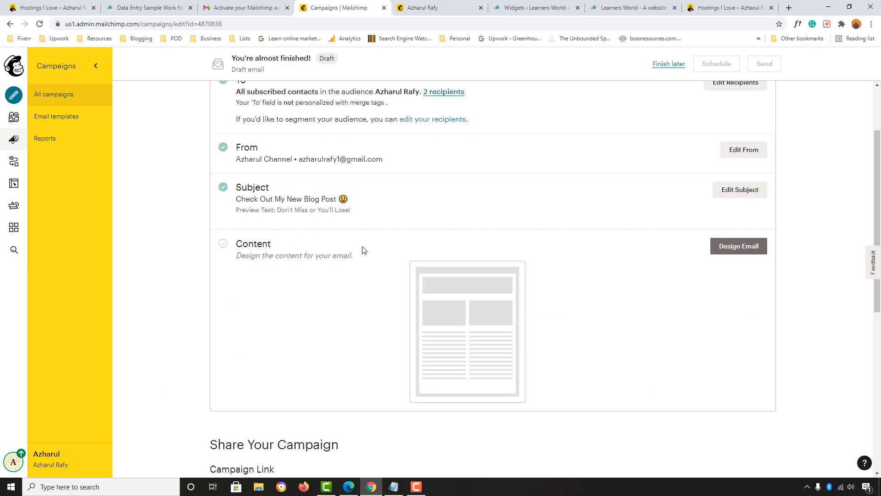
left_click(738, 254)
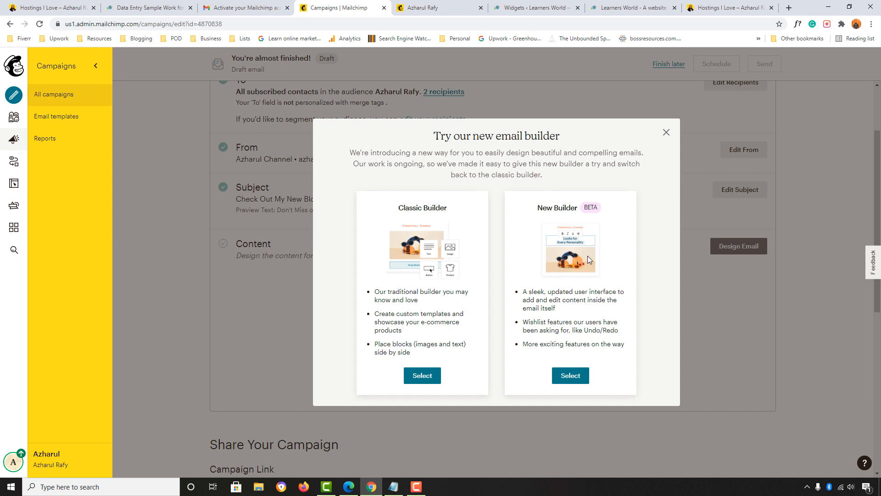
Choose the new email builder and look over the default email layout.
left_click(573, 379)
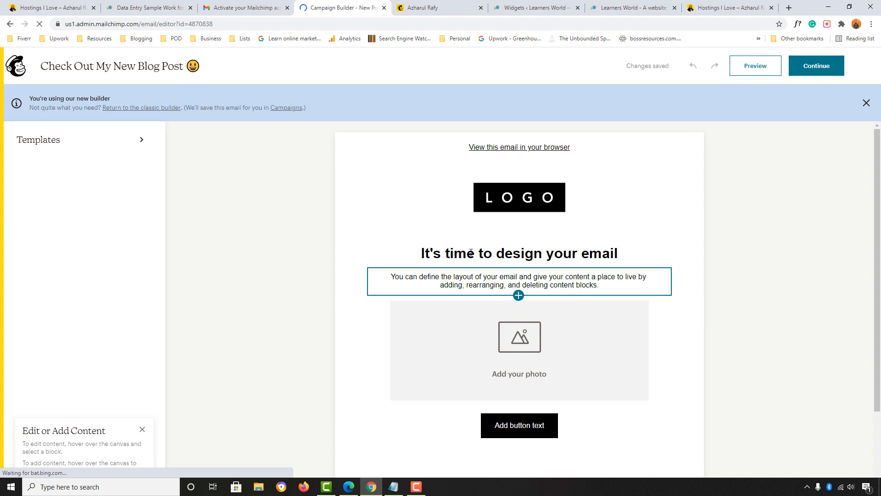
scroll(587, 344, "down", 3)
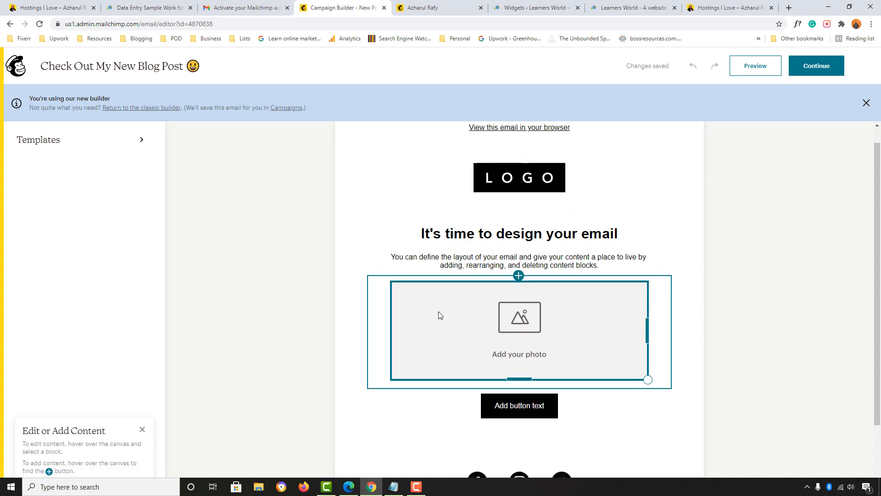
scroll(587, 343, "up", 3)
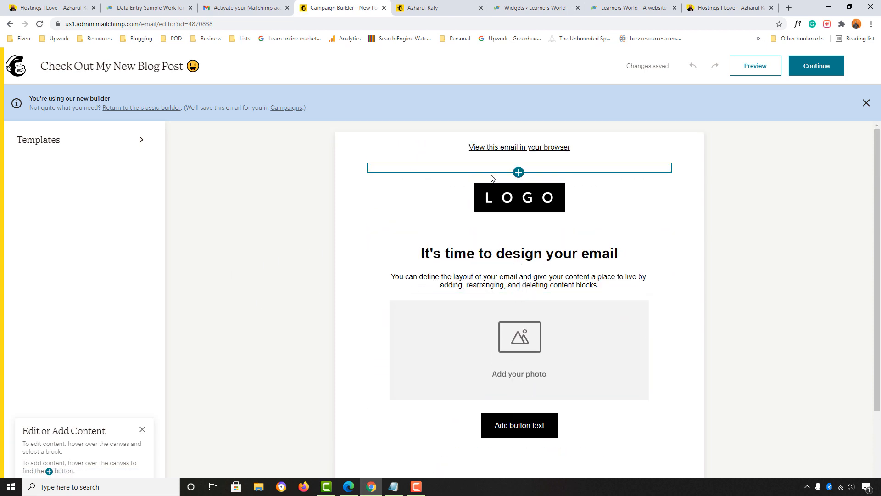
scroll(596, 253, "down", 3)
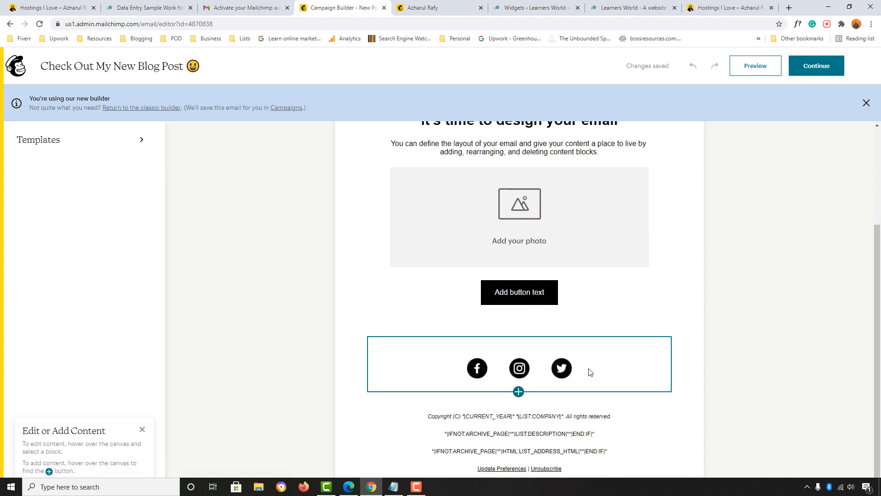
scroll(587, 370, "up", 3)
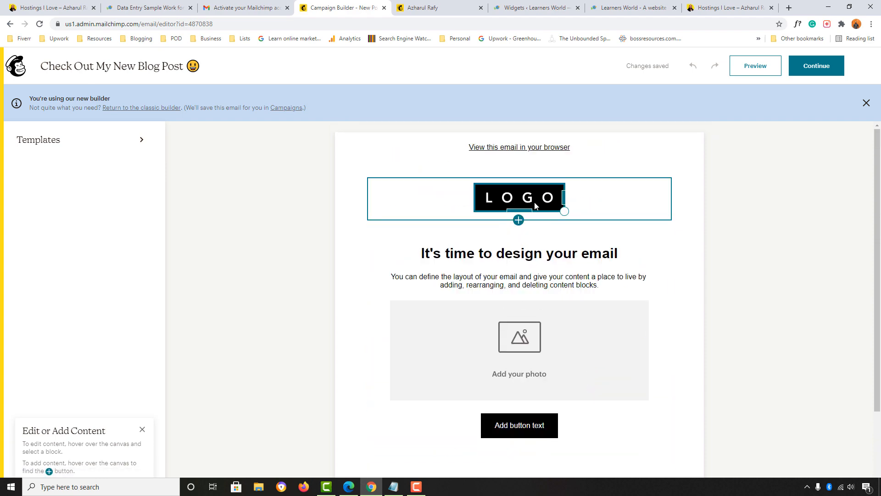
Upload the circular portrait PNG photo as the Logo block's image.
left_click(518, 220)
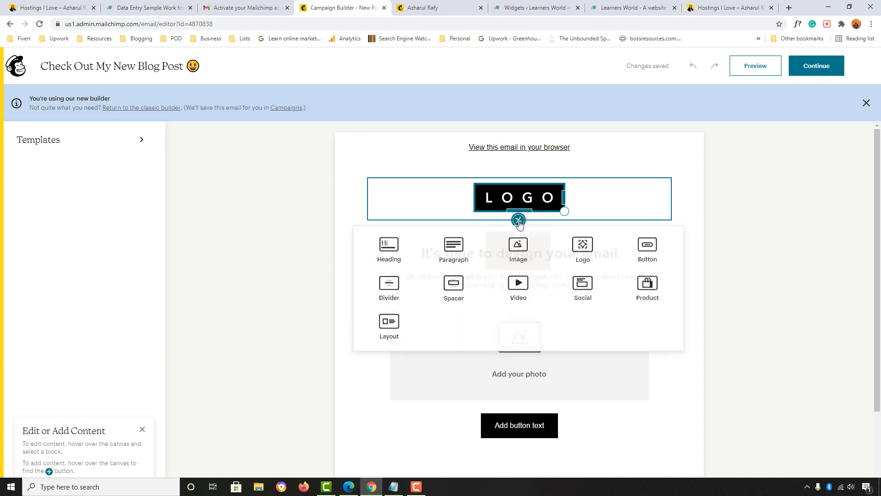
left_click(380, 195)
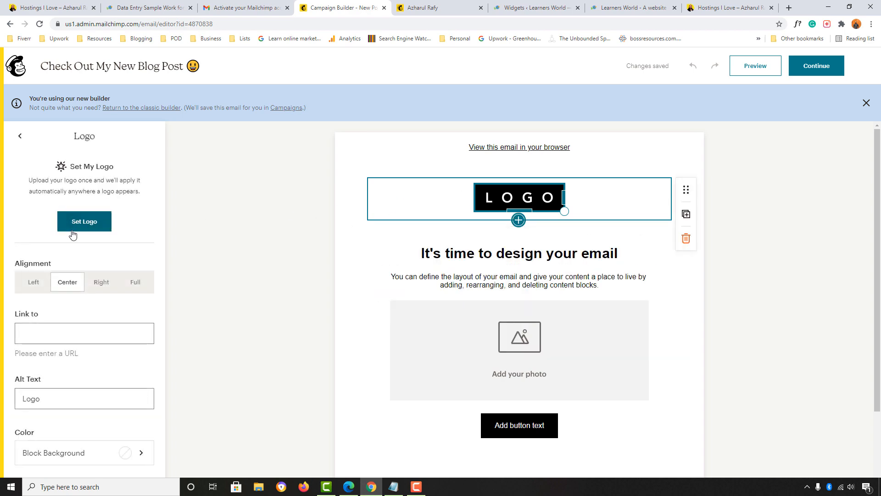
left_click(90, 224)
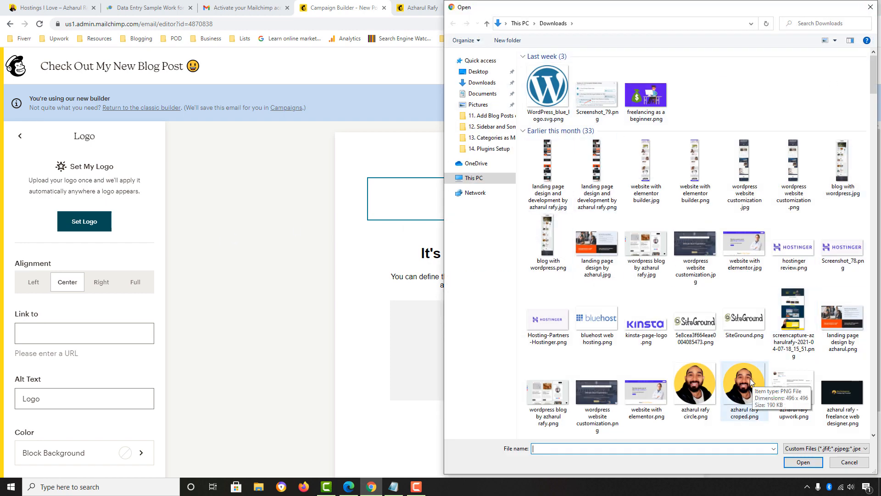
left_click(696, 386)
left_click(804, 461)
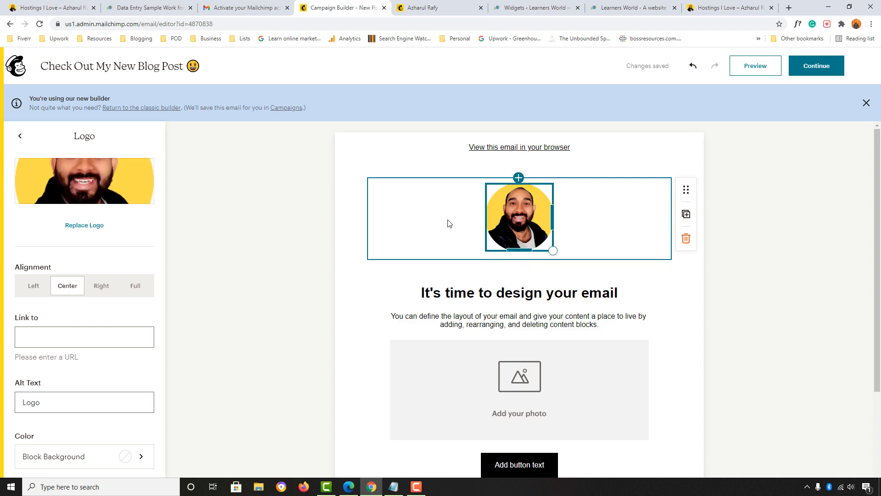
scroll(244, 351, "down", 1)
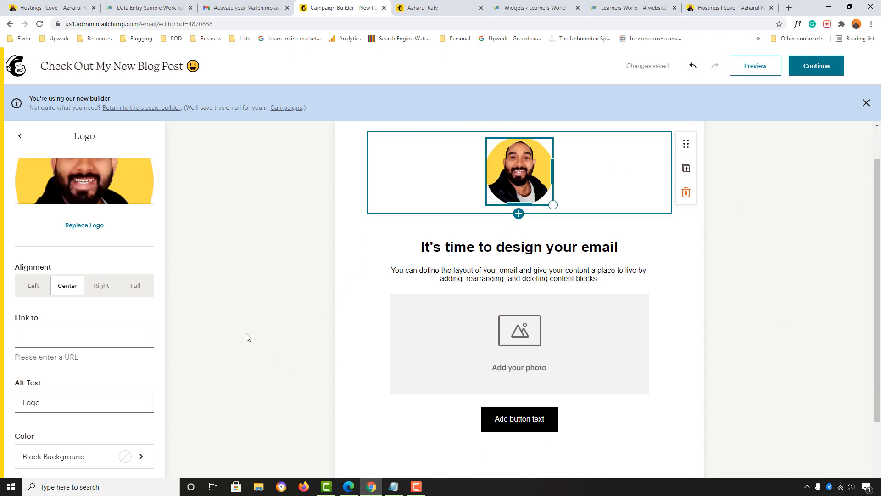
Try the logo left-aligned, then put it back in the centre.
left_click(35, 290)
left_click(101, 293)
scroll(459, 244, "up", 1)
scroll(358, 293, "down", 1)
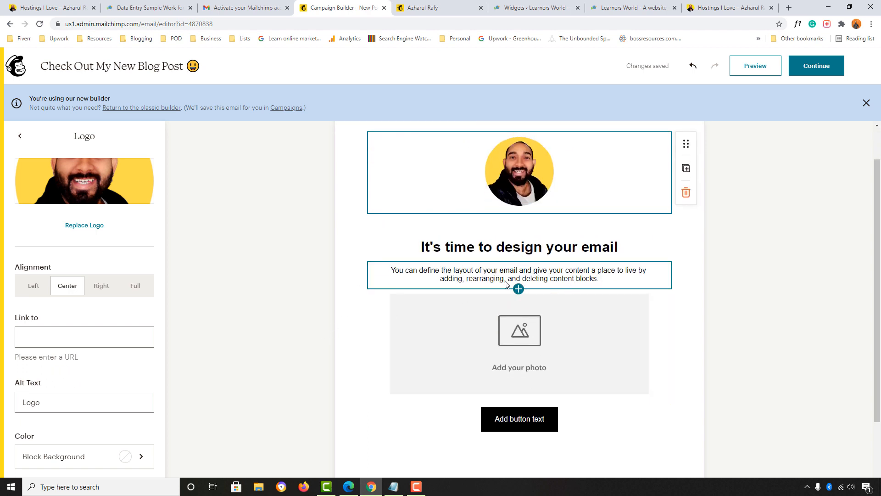
Replace the headline with a bold 'Are you excited for this tutorial post?'.
left_click(464, 247)
triple_click(463, 246)
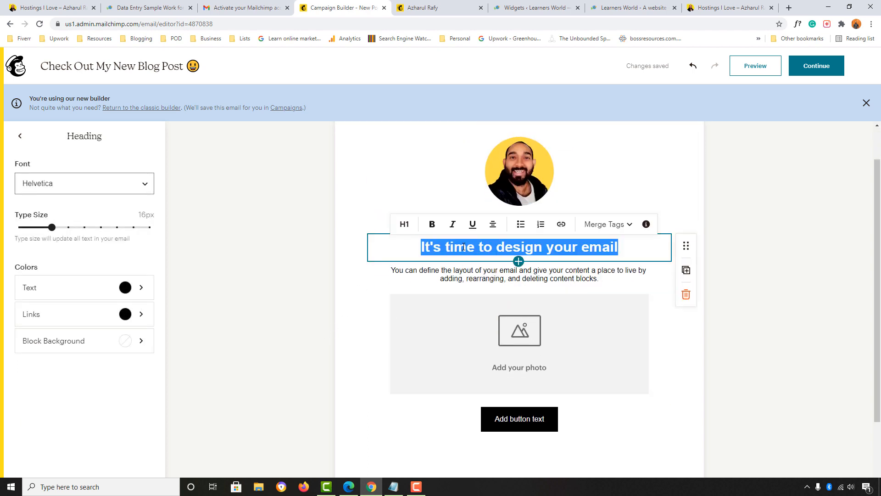
type("Ar")
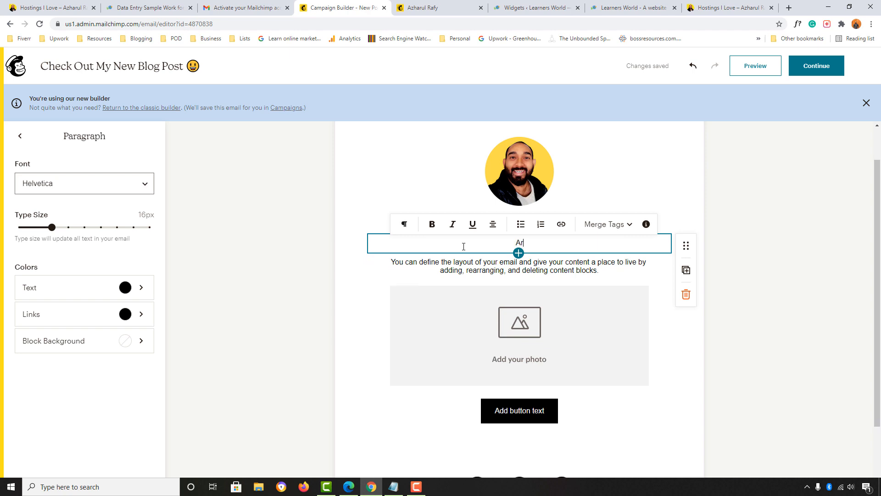
type("e you excited")
type("for this tutoria")
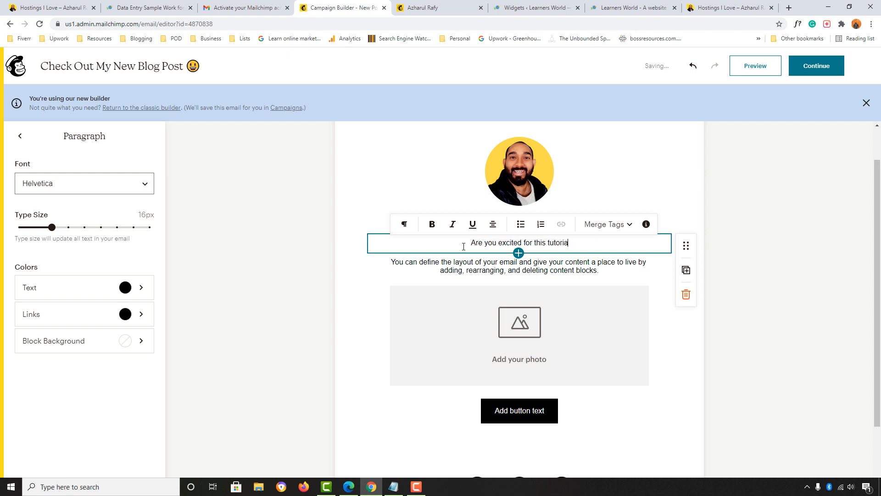
type("l post?")
triple_click(463, 246)
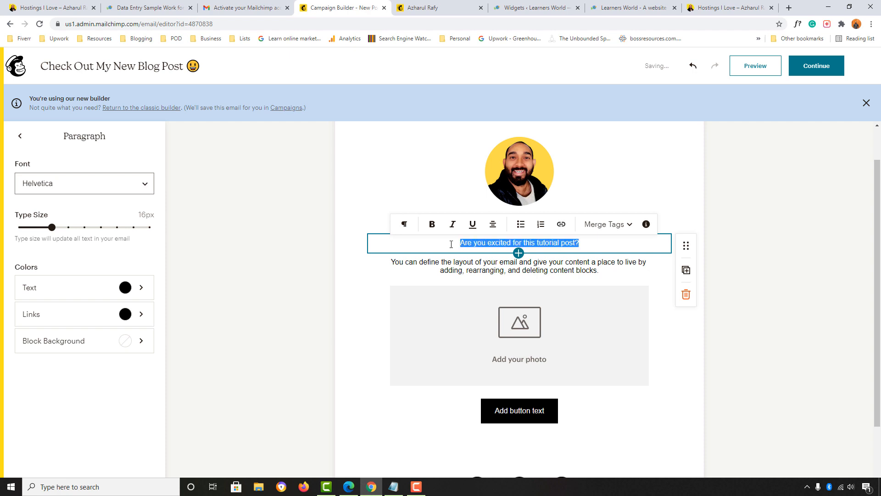
left_click(432, 224)
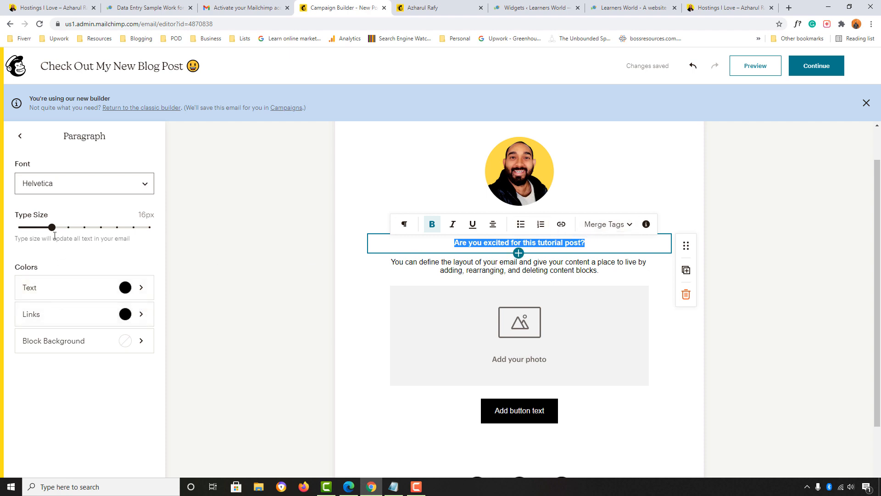
Set the type size to 21px and the headline font to Anton.
left_click_drag(52, 231, 129, 238)
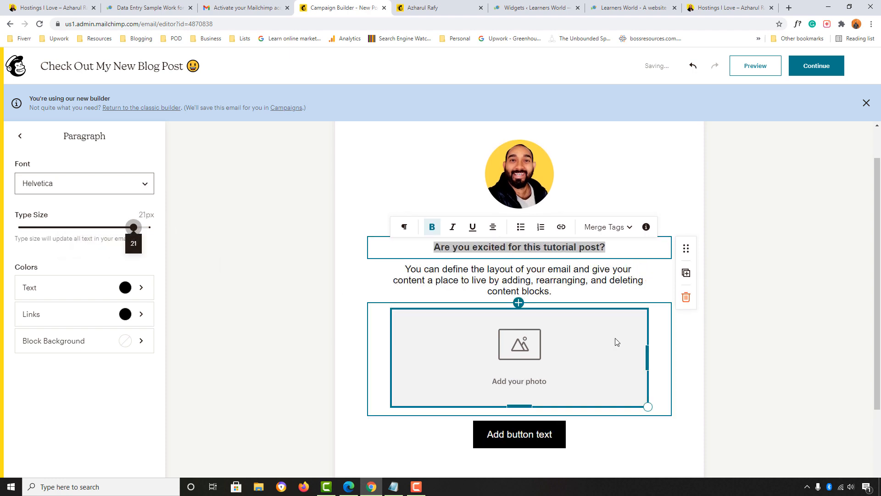
left_click(49, 186)
scroll(56, 208, "up", 1)
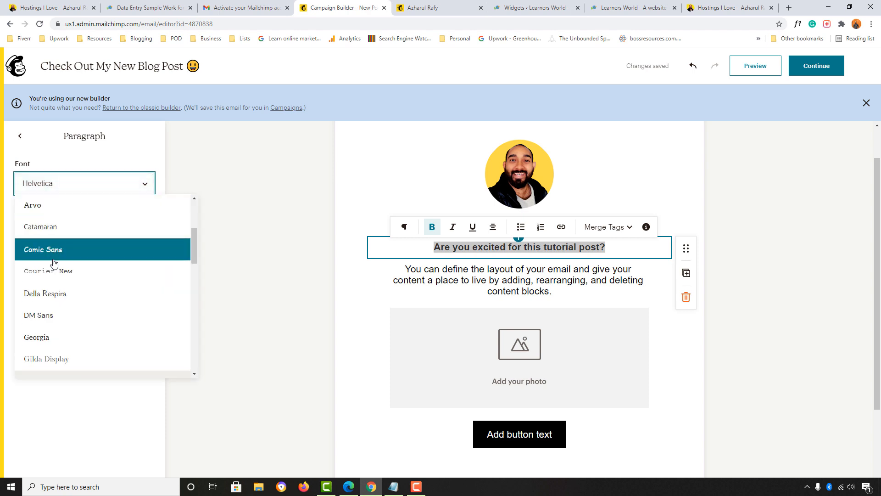
scroll(76, 305, "up", 3)
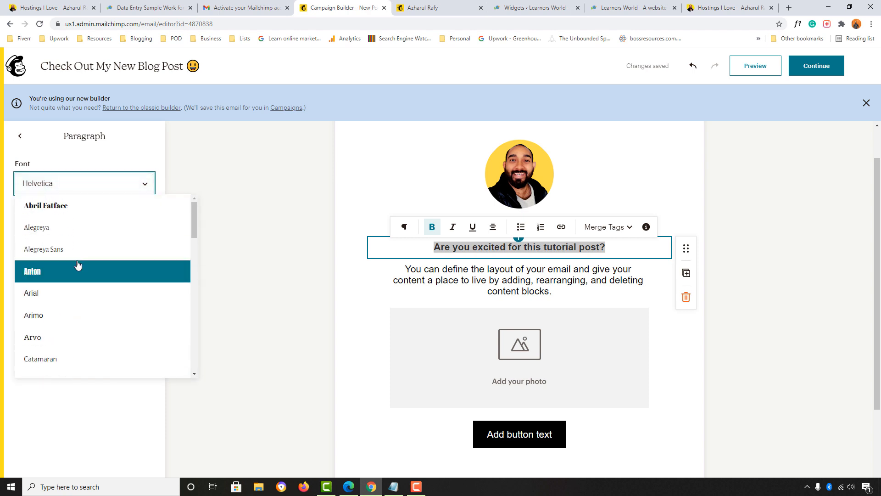
left_click(48, 281)
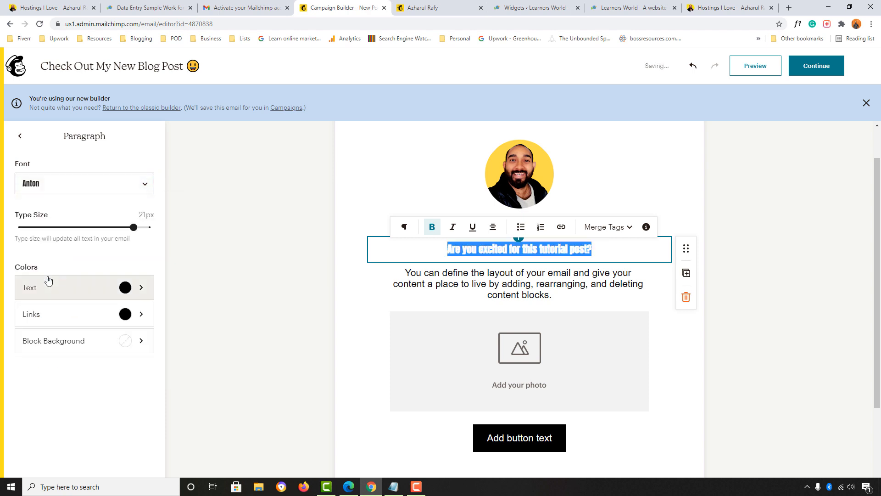
left_click(498, 286)
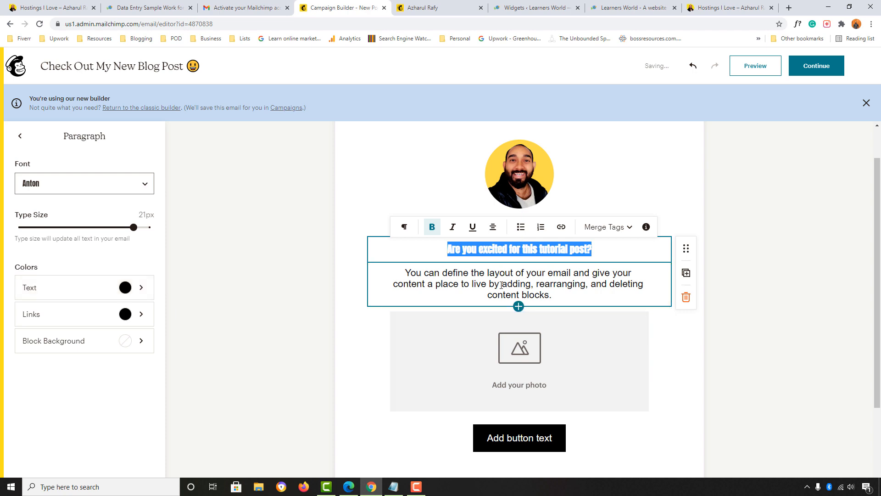
Rewrite the paragraph as 'Are you enjoying this step by step video tutorial?', adding a new empty line below.
triple_click(420, 272)
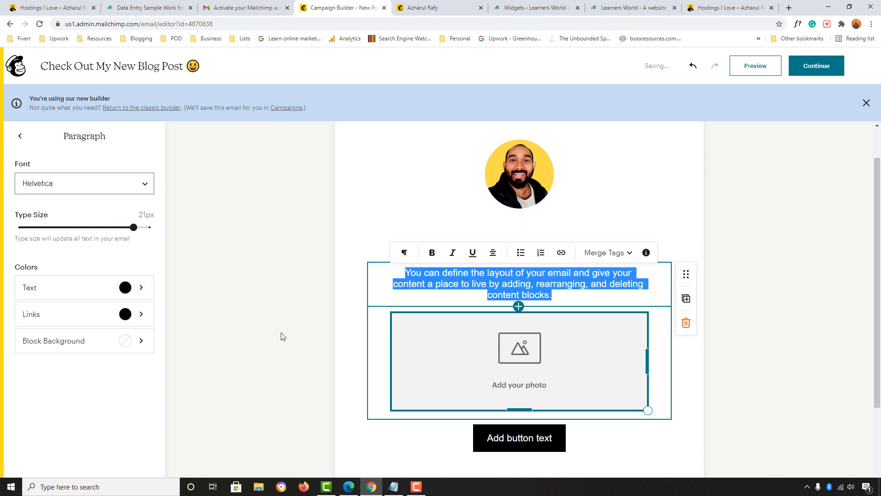
type("Are y")
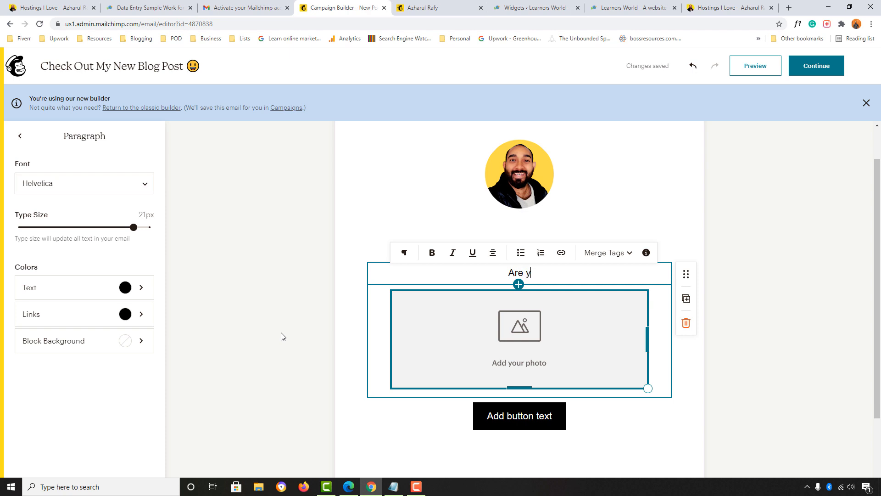
type("ou enjo")
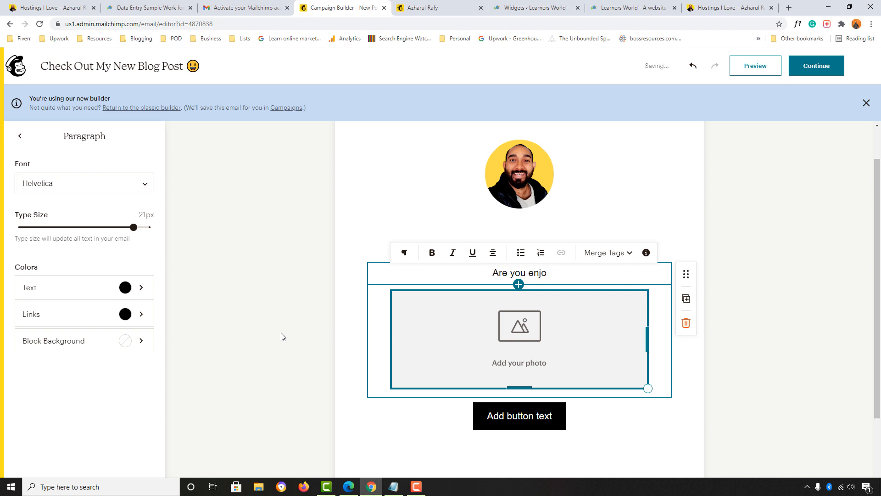
type("ying this vid")
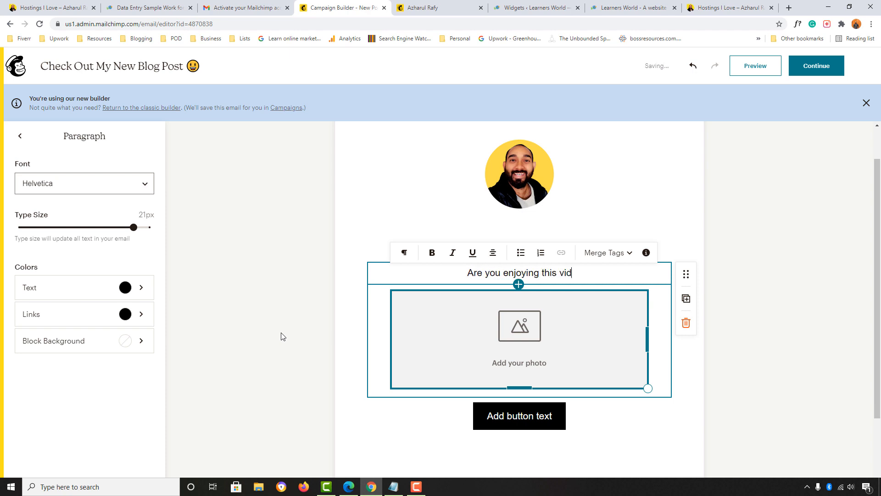
key("BackSpace")
key("BackSpace")
key("BackSpace")
type("step by step")
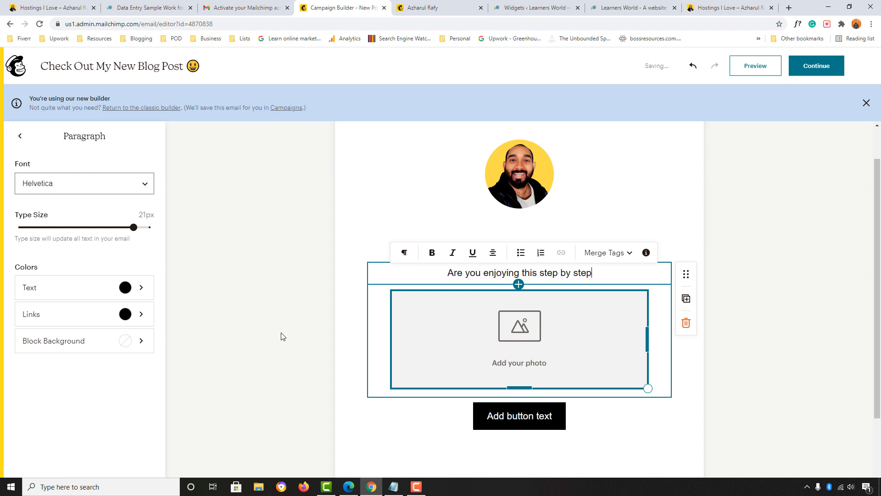
type(" video tuto")
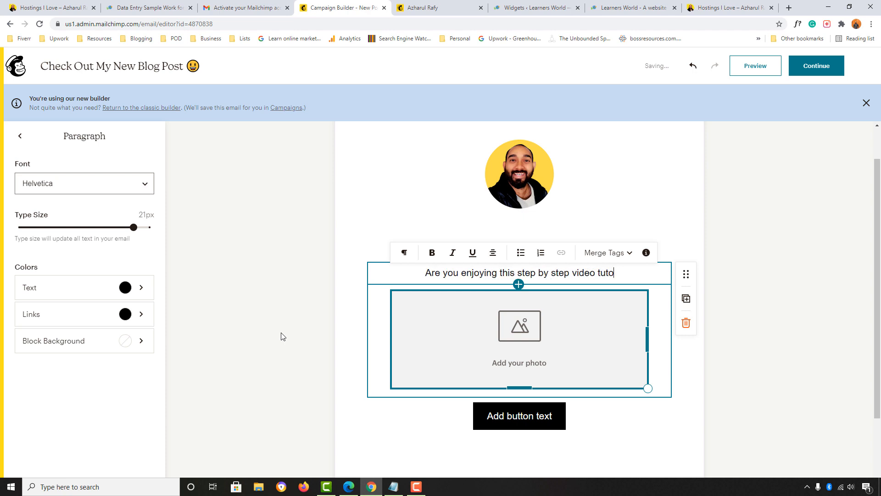
type("rial?")
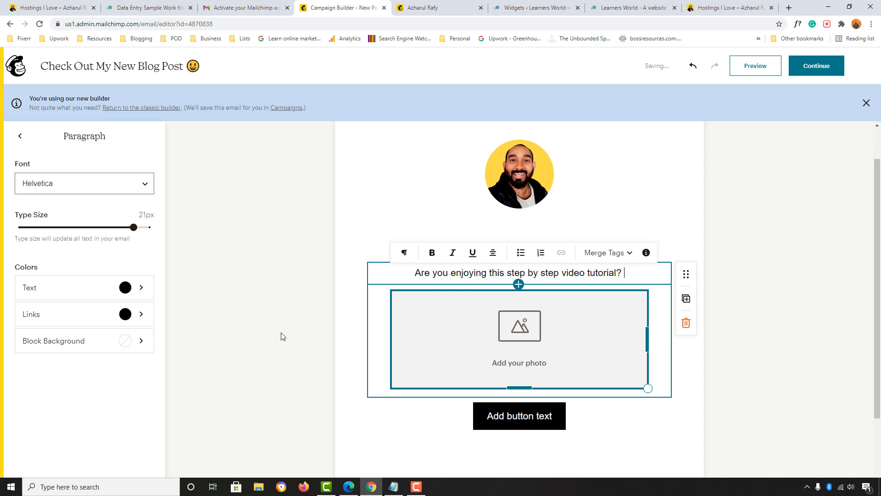
key("Return")
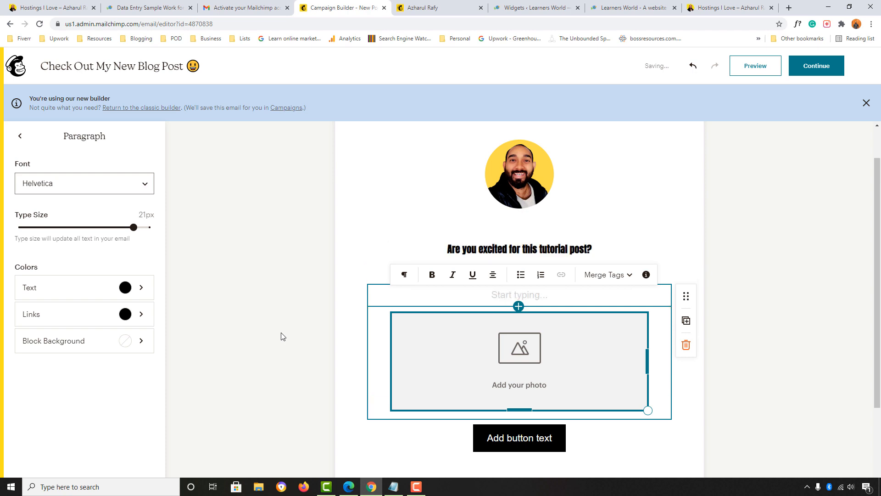
left_click(724, 264)
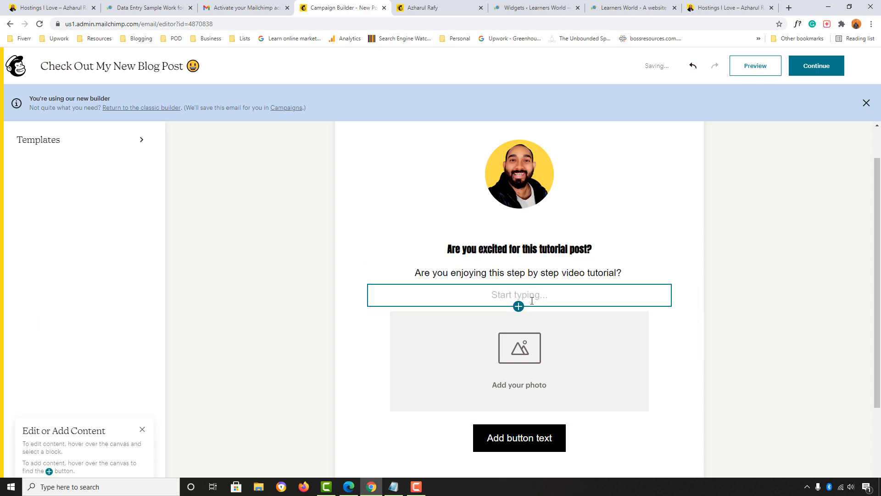
left_click(518, 306)
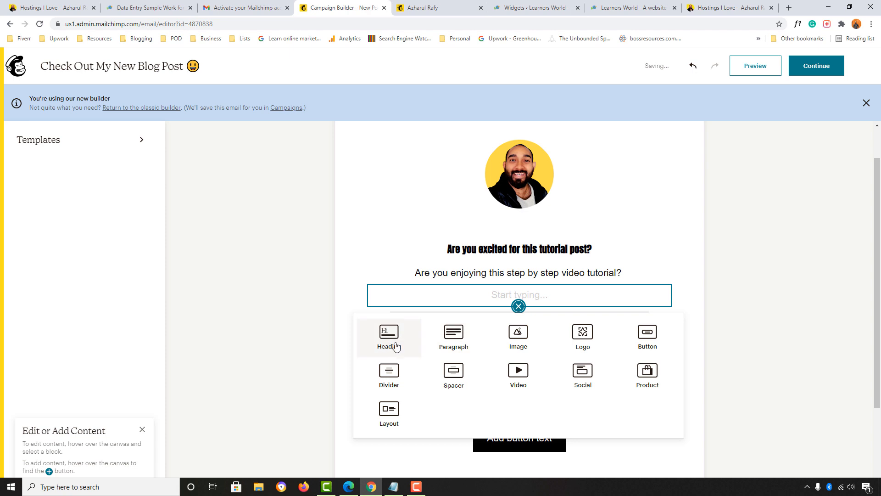
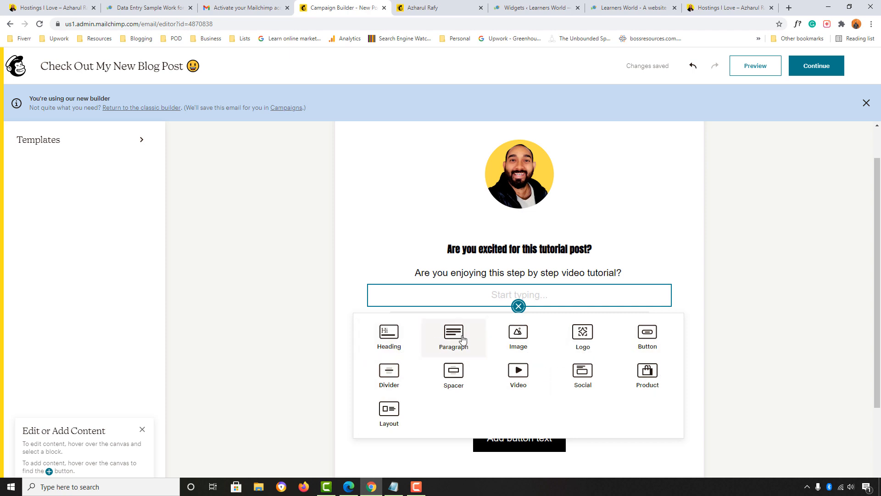
Add a paragraph reading 'Please LIKE this video if you are learning from it!' below the question.
left_click(463, 339)
type("Ple")
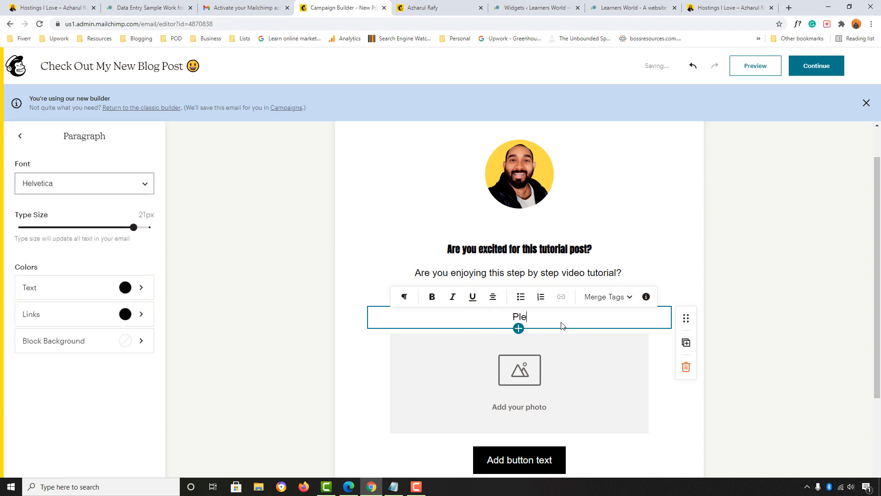
type("ase LIKE this video if you")
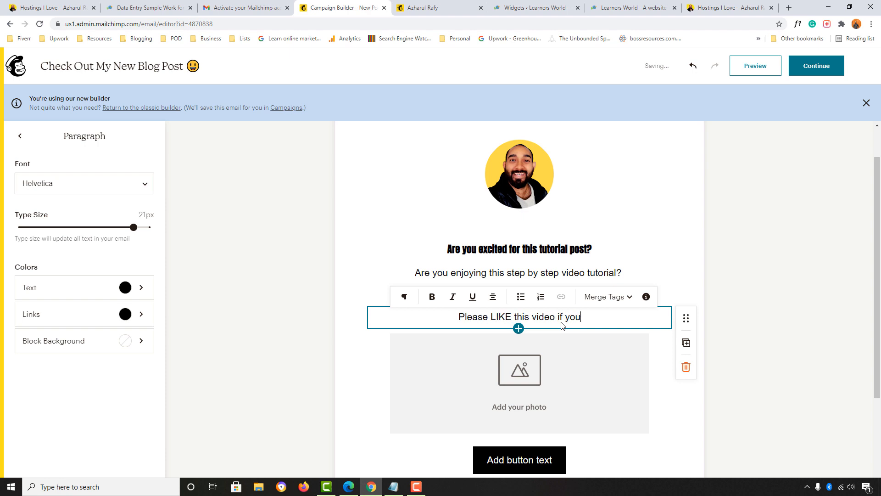
type(" are learn")
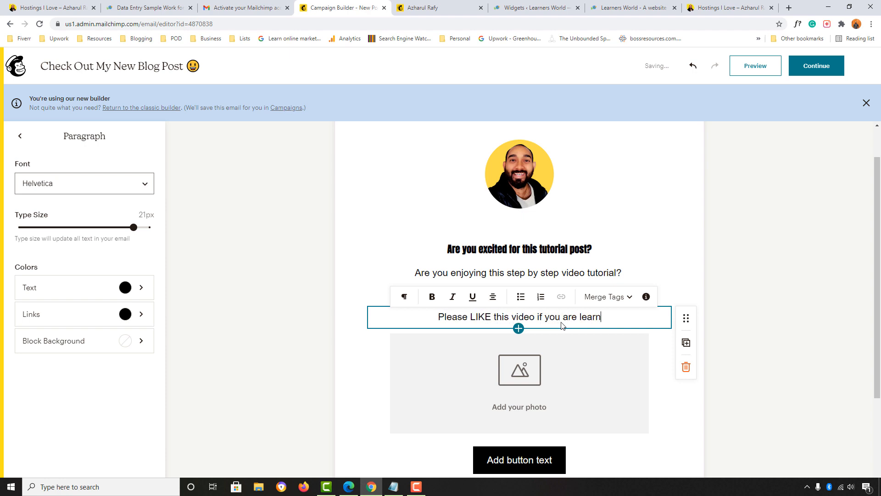
type("ing from i")
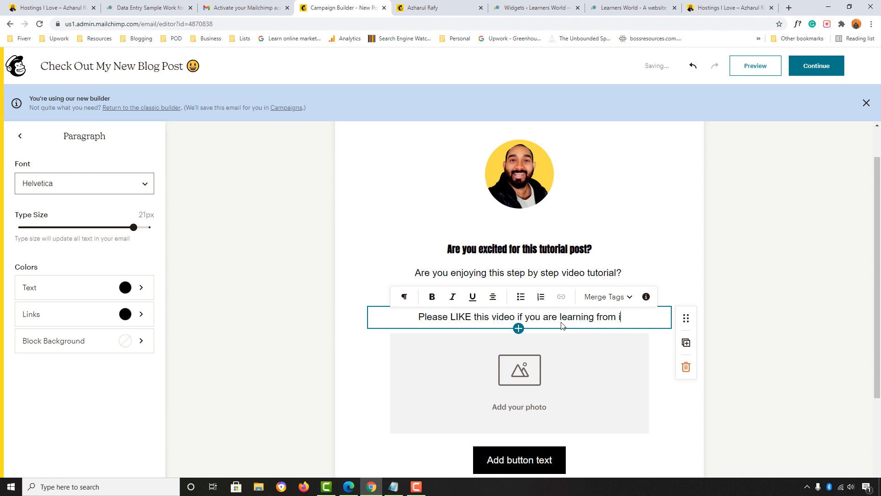
type("t!")
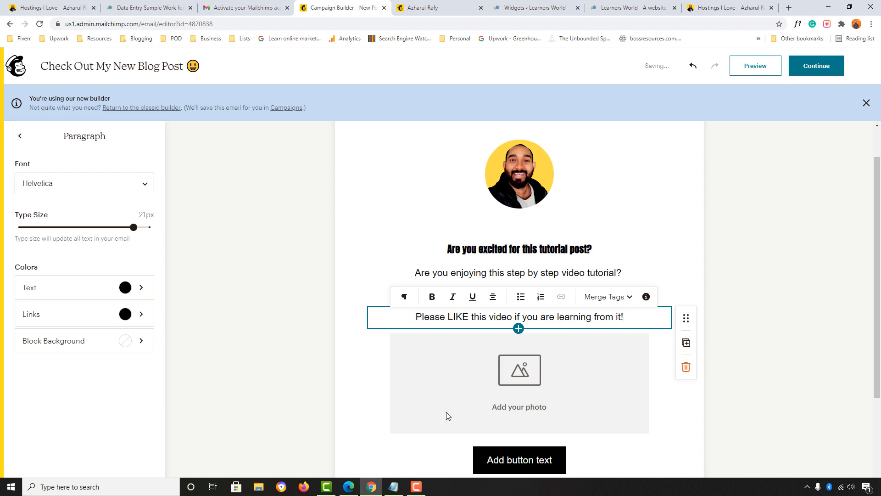
scroll(468, 411, "down", 2)
Insert the purple money-bag and desk illustration from Content Studio into the empty image block.
left_click(530, 299)
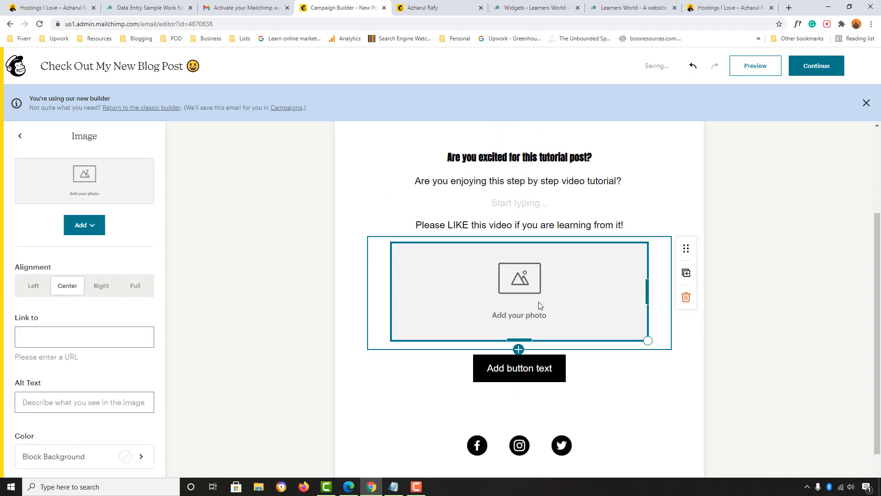
left_click(87, 224)
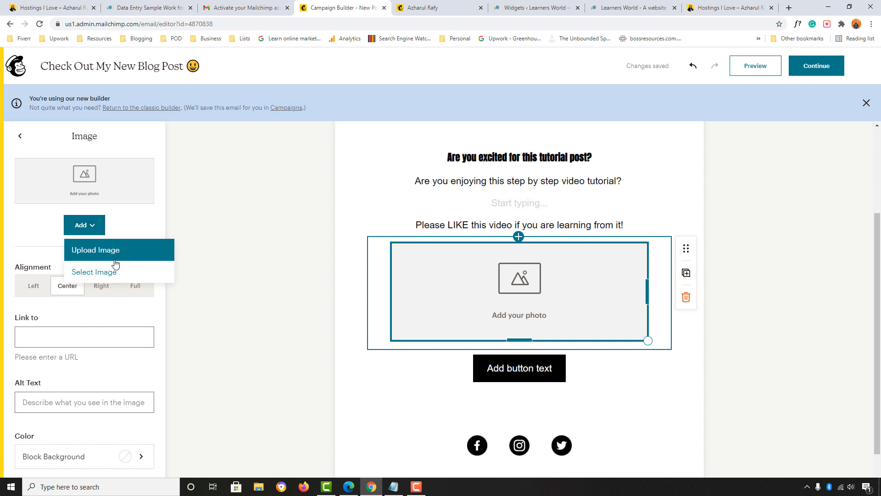
left_click(94, 273)
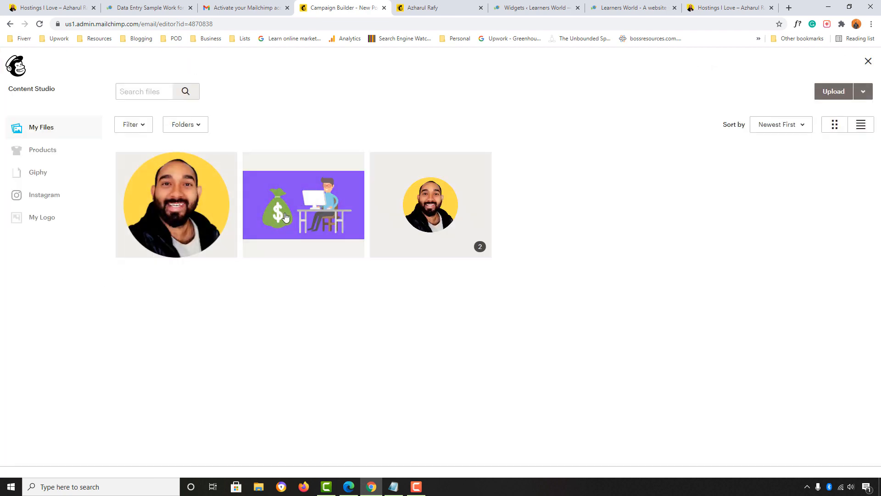
left_click(284, 214)
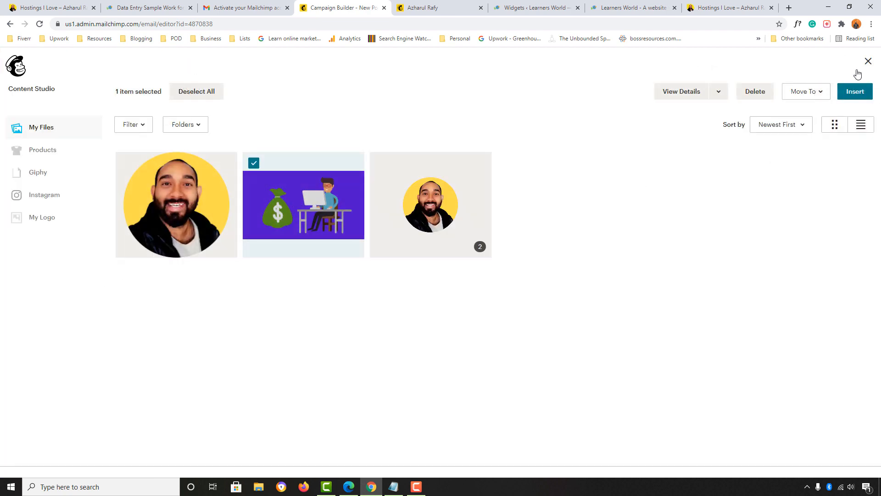
left_click(855, 91)
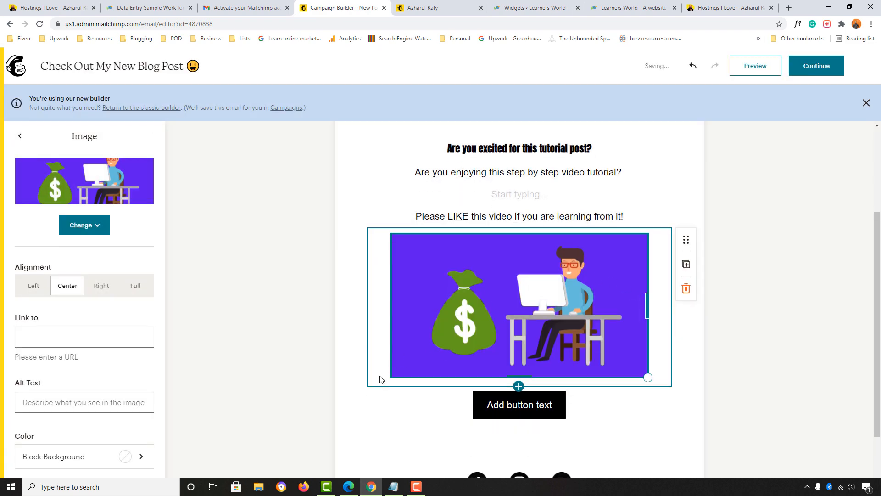
scroll(380, 379, "down", 1)
Relabel the email's button 'SUBSCRIBE NOW'.
left_click(555, 367)
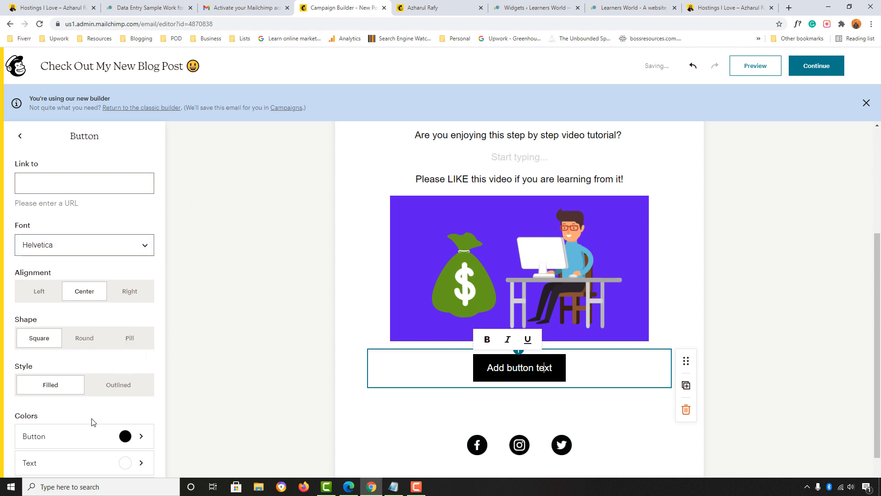
triple_click(541, 368)
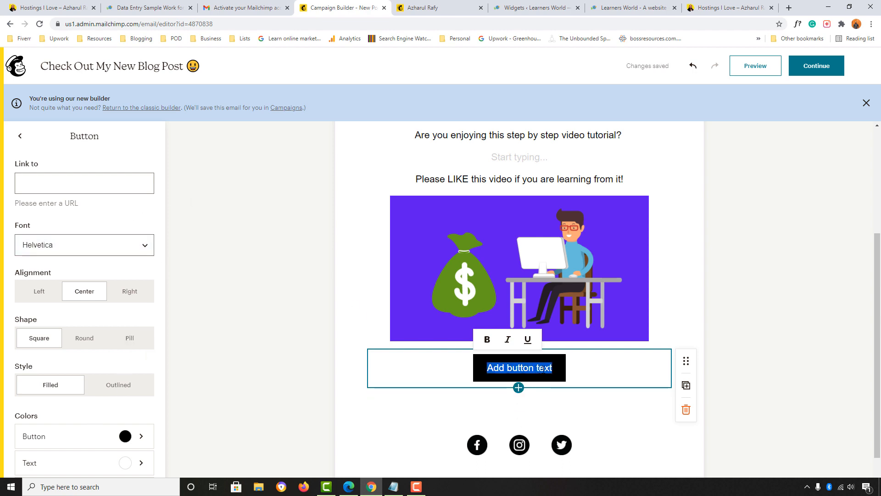
type("SU")
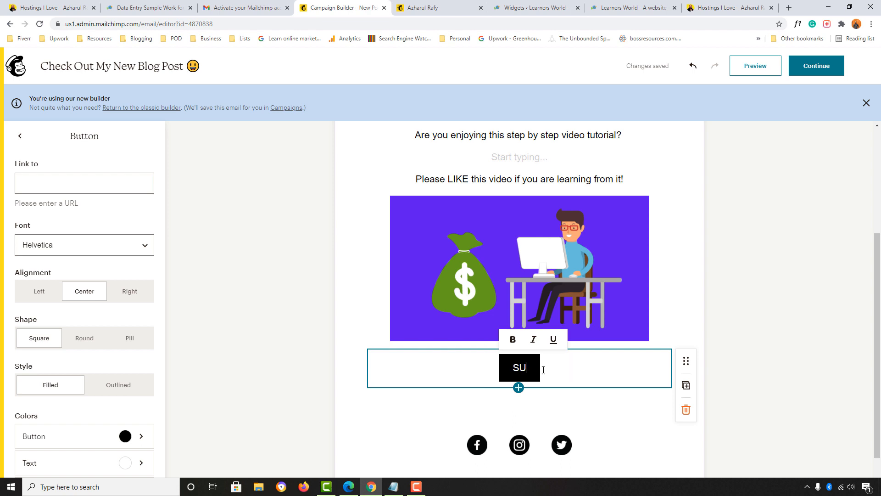
type("BSCRIBE NOW")
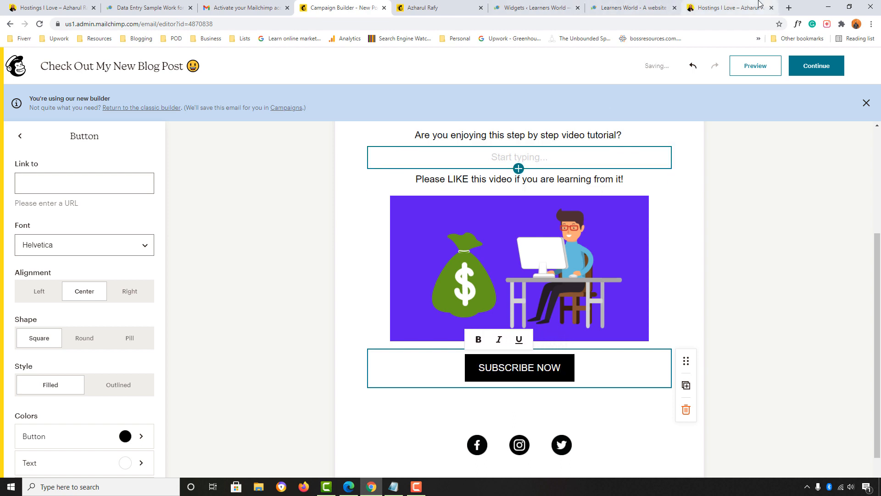
Link the button to the YouTube channel address taken from the personal website.
left_click(725, 5)
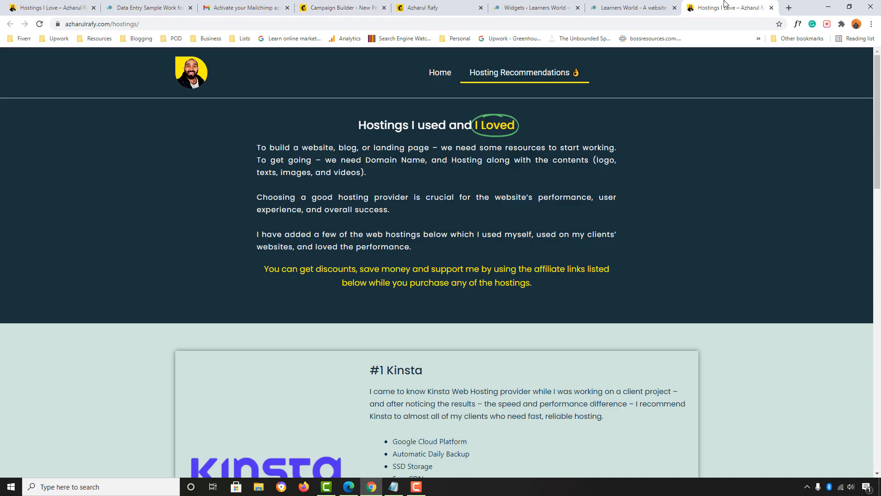
left_click(456, 73)
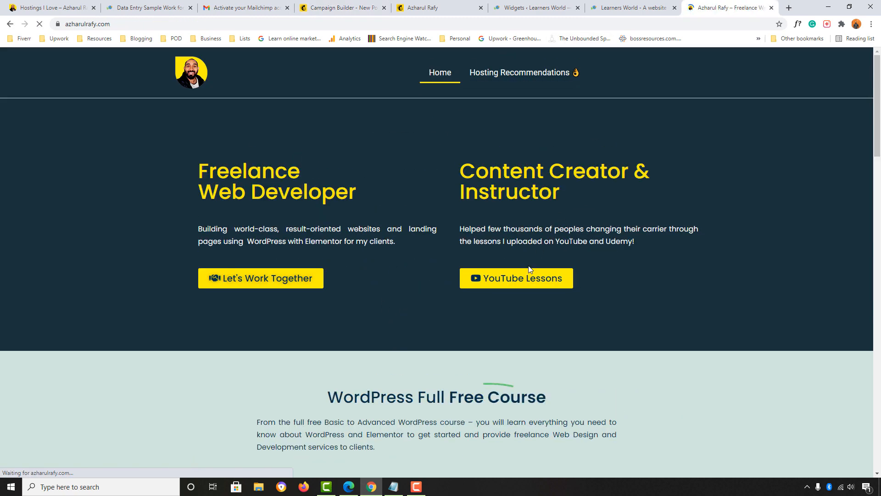
left_click(504, 280)
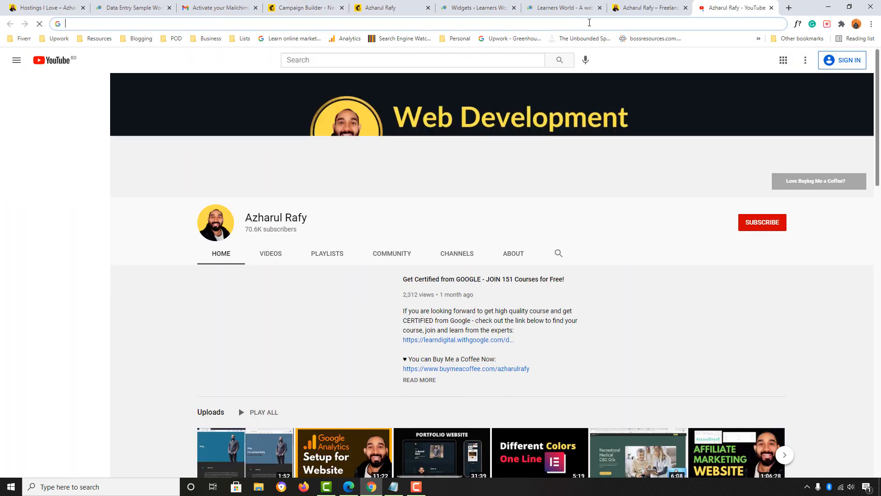
left_click(772, 8)
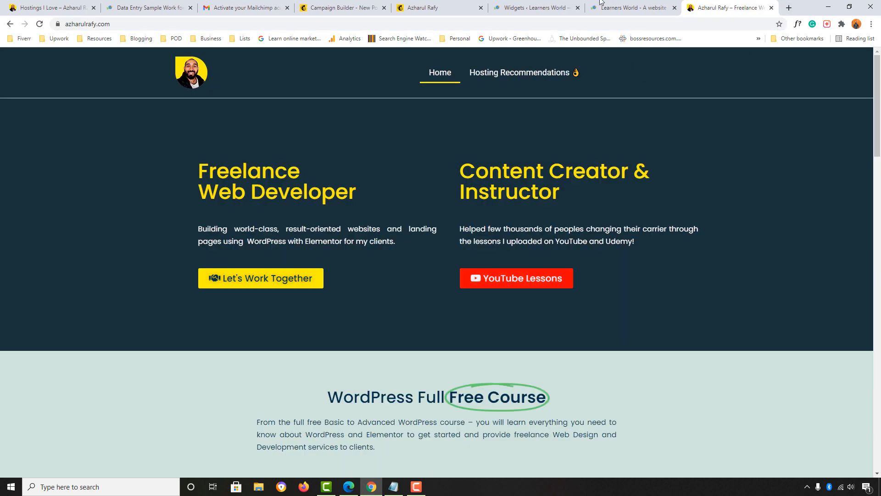
left_click(324, 7)
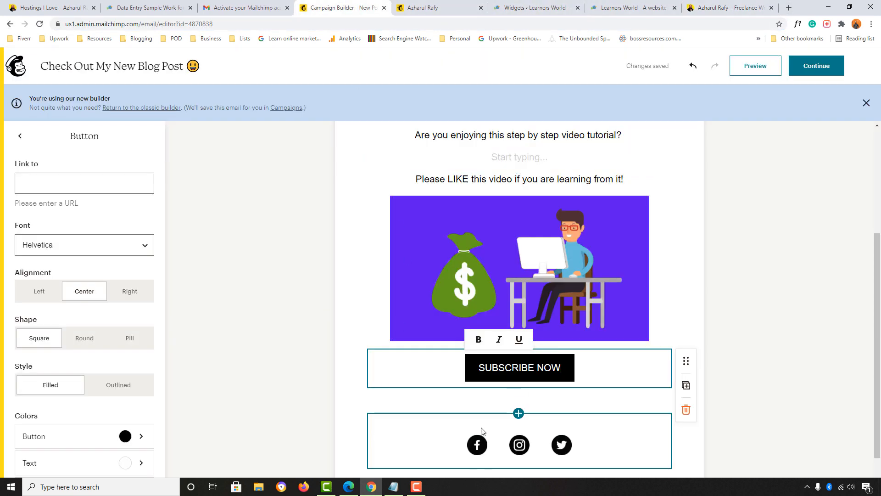
left_click(47, 186)
type("https://www.youtube.com/channel/UCSONqyAuh6OaPV2R8c10sXA")
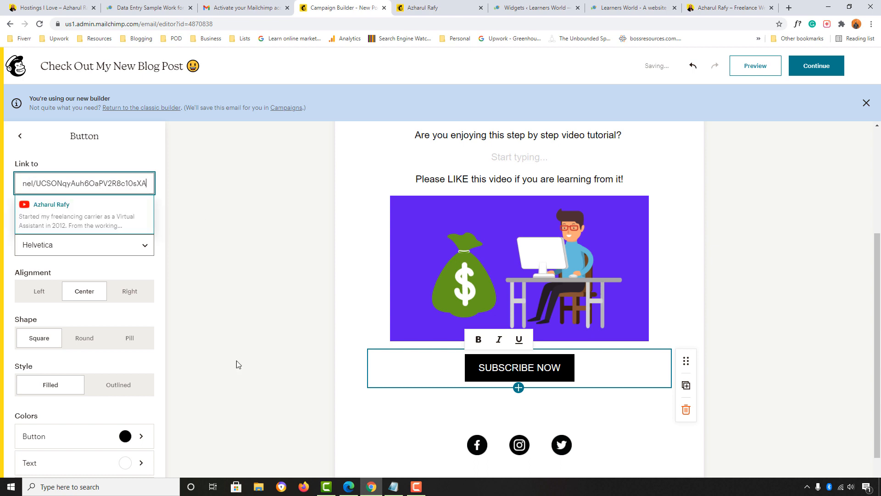
Make the button red with custom colour B51C1C.
scroll(275, 418, "down", 2)
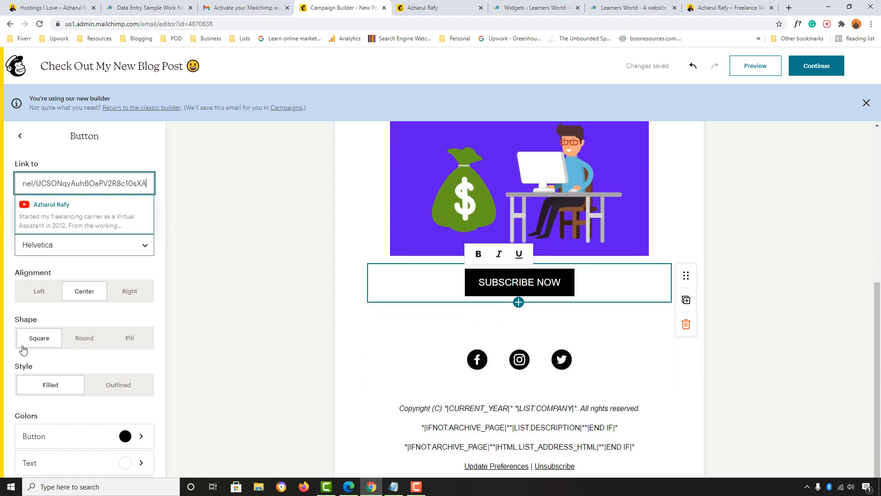
left_click(126, 443)
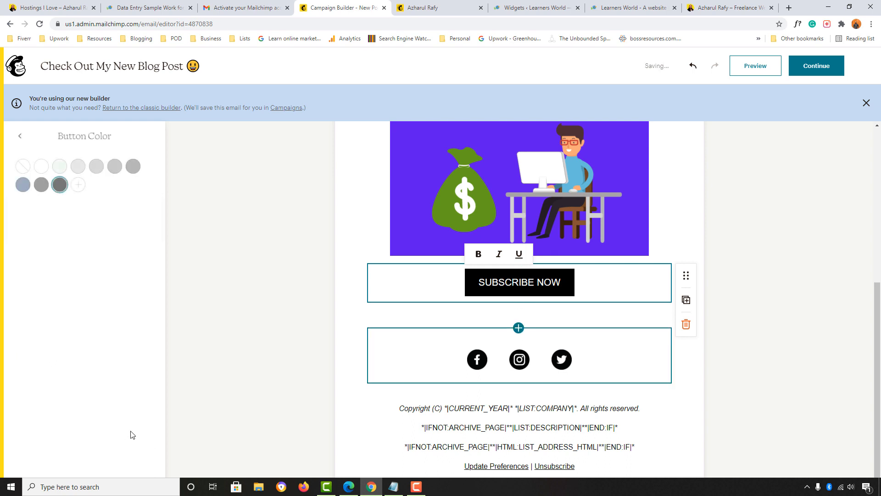
left_click(78, 186)
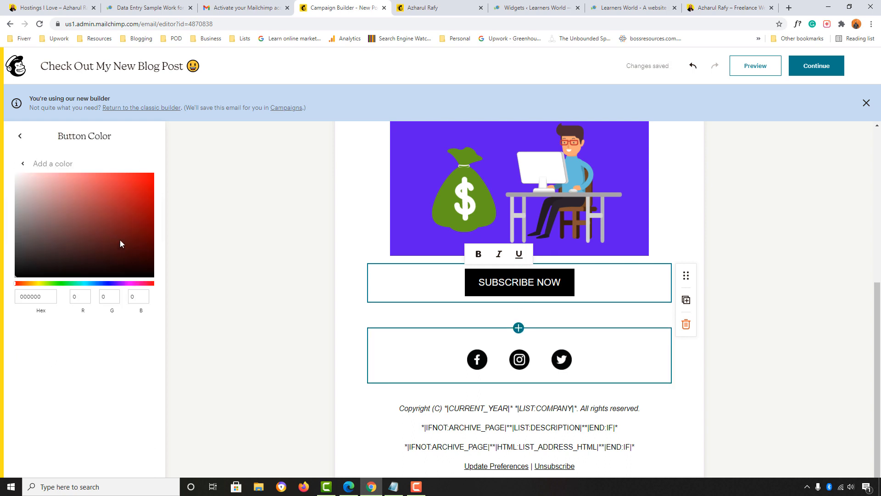
scroll(518, 349, "up", 5)
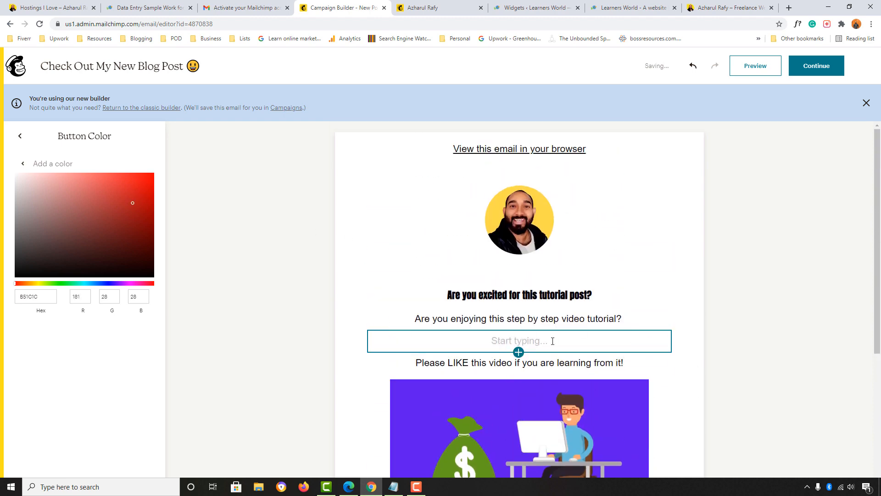
Delete the empty placeholder paragraph block.
right_click(553, 341)
left_click(541, 342)
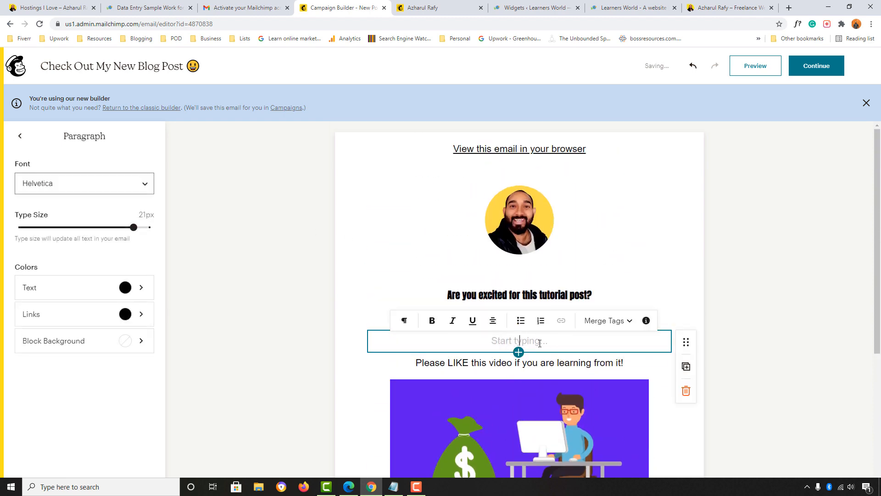
left_click(685, 392)
scroll(508, 343, "down", 2)
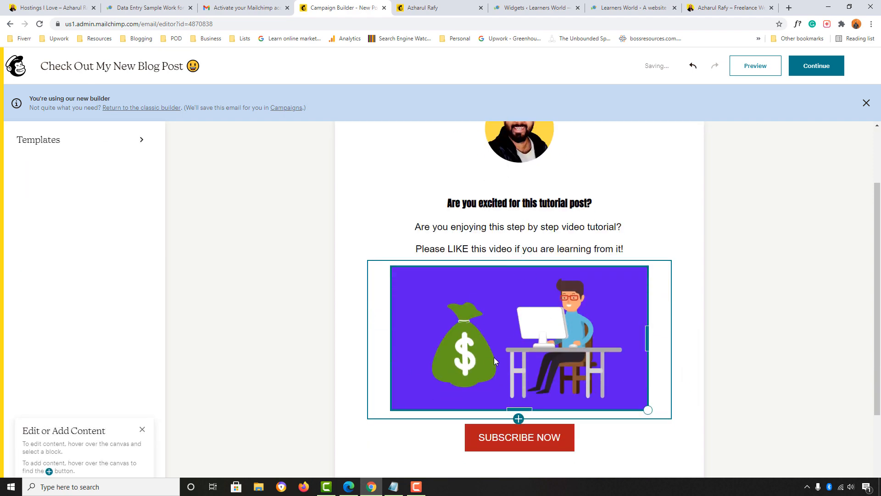
scroll(494, 357, "up", 2)
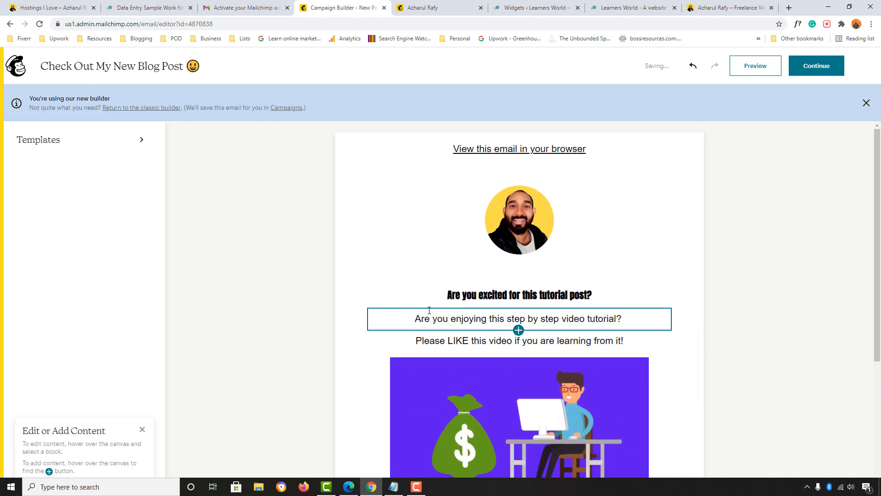
Switch the bold heading's font to Arial and erase its text.
left_click(518, 294)
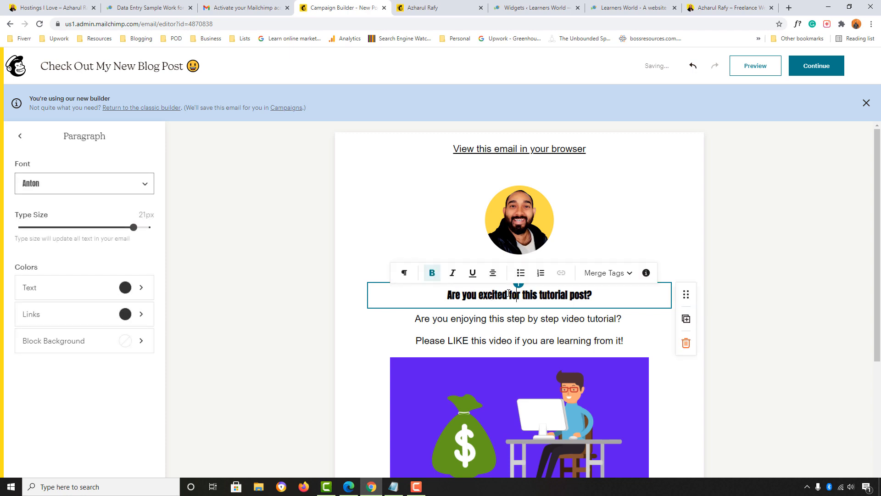
left_click(80, 181)
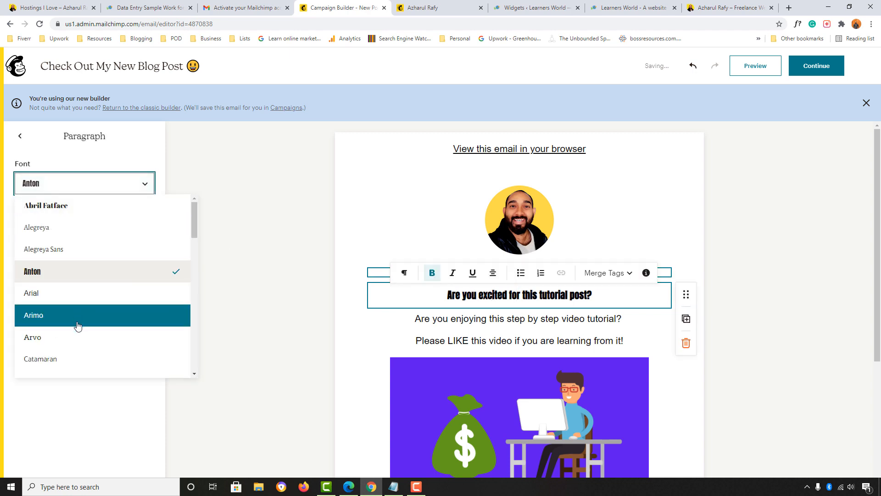
left_click(73, 293)
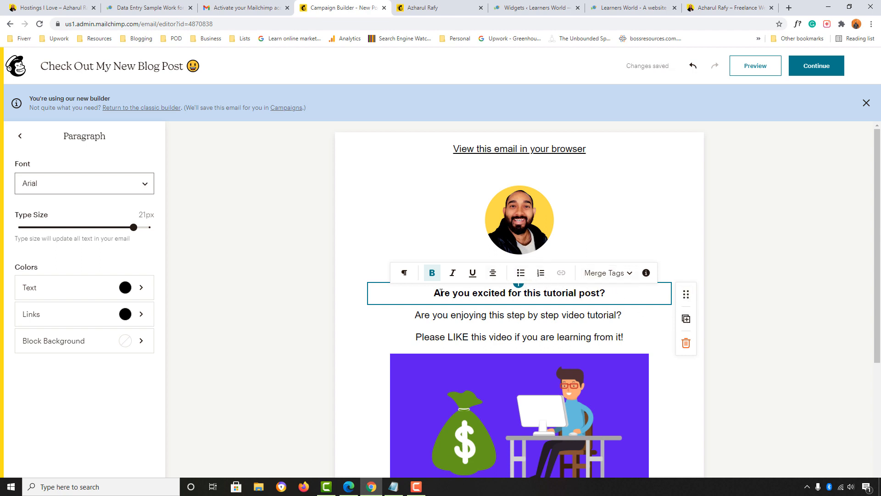
left_click_drag(430, 295, 716, 303)
key("BackSpace")
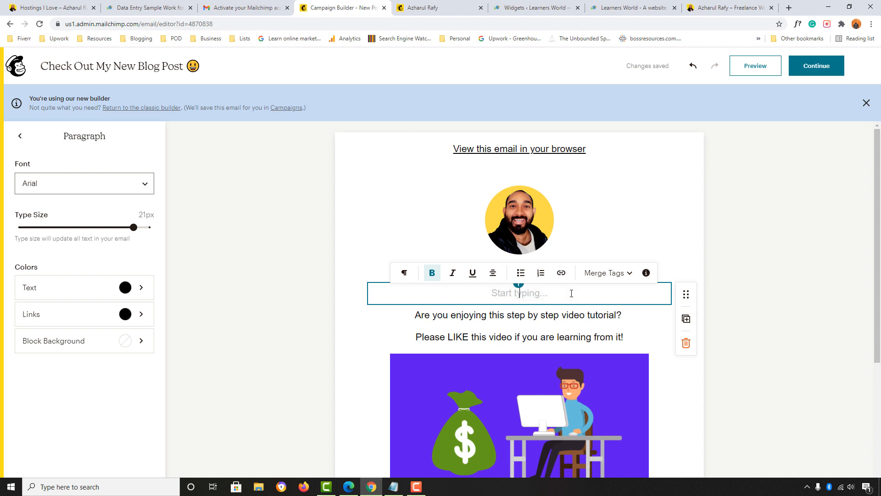
Delete the 'Are you enjoying this step by step video tutorial?' block.
left_click(331, 312)
left_click(661, 315)
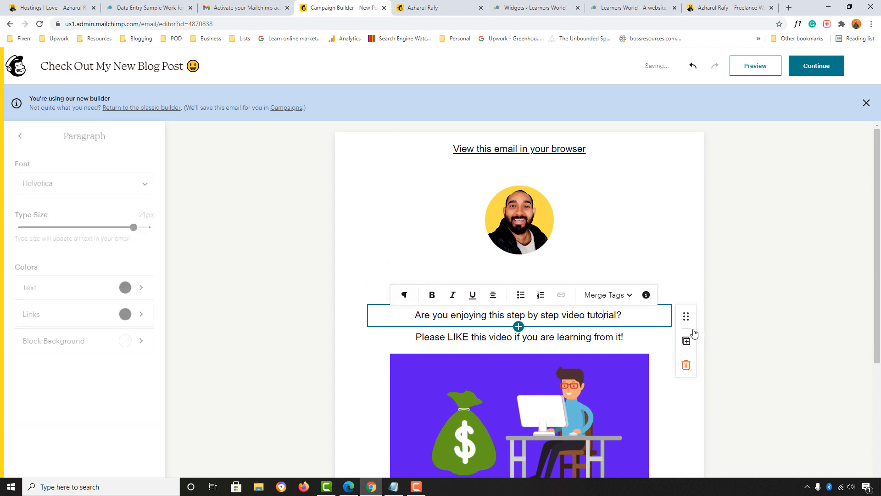
left_click(687, 365)
Add a centred heading reading 'Are you excited for this tutorial post?' without the exclamation mark.
left_click(518, 282)
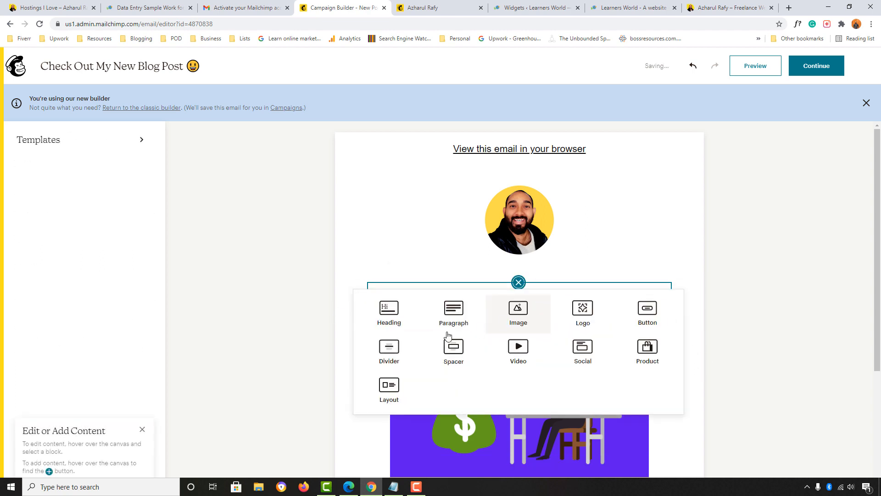
left_click(388, 309)
type("Are you excited for this tutorial post?!")
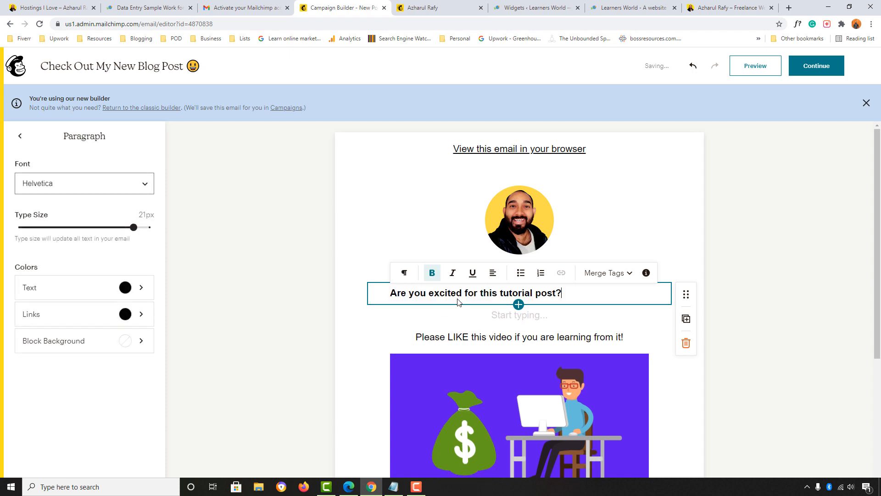
key("BackSpace")
left_click(493, 274)
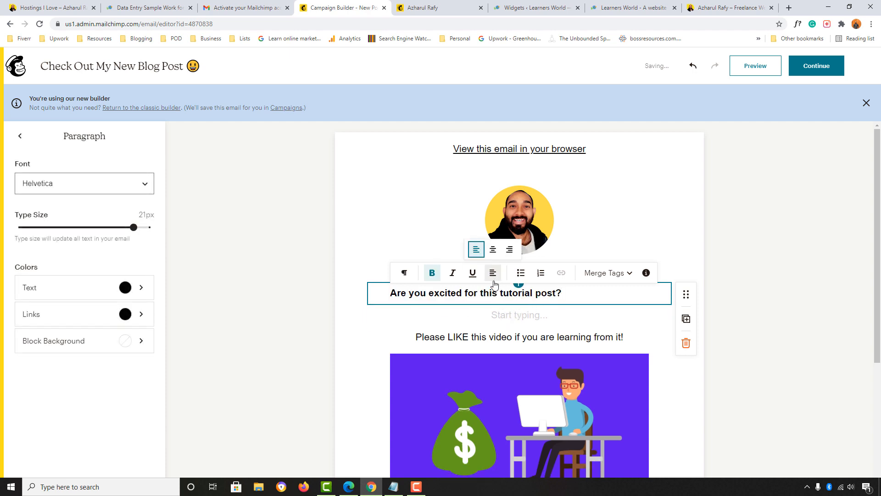
left_click(492, 249)
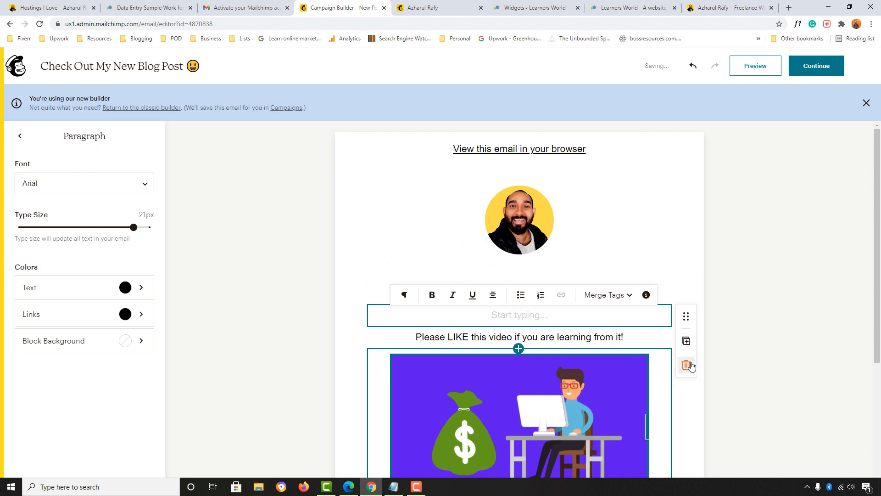
Remove the leftover empty text block beneath the new heading.
left_click(687, 364)
scroll(588, 326, "down", 2)
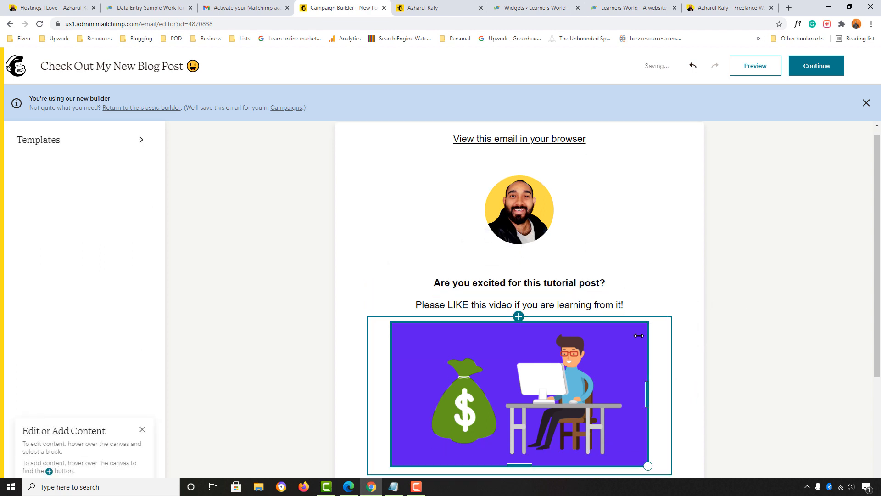
scroll(567, 287, "up", 2)
left_click(421, 302)
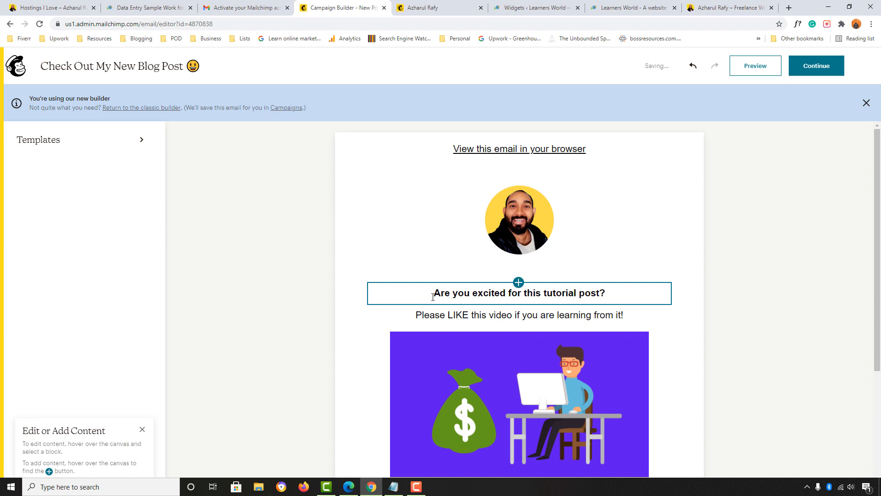
Prefix the heading with 'Hi' plus the First Name merge tag and a comma, lowercasing 'are'.
left_click(435, 293)
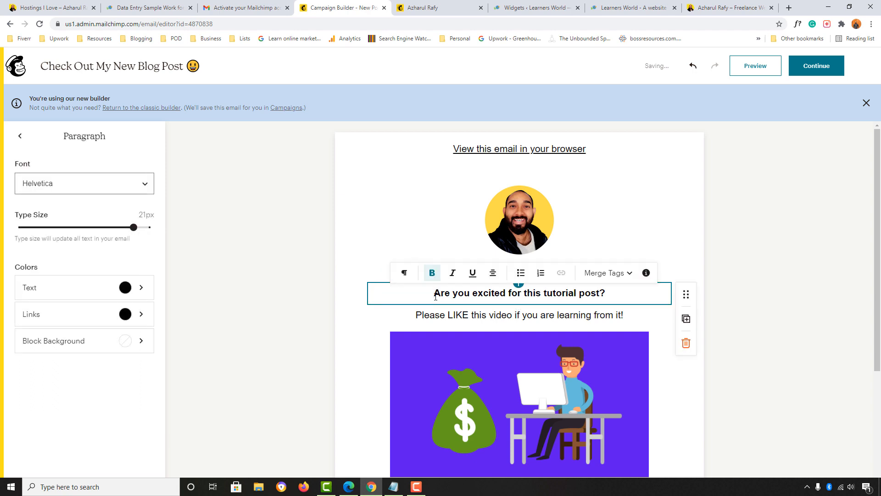
type("Hi")
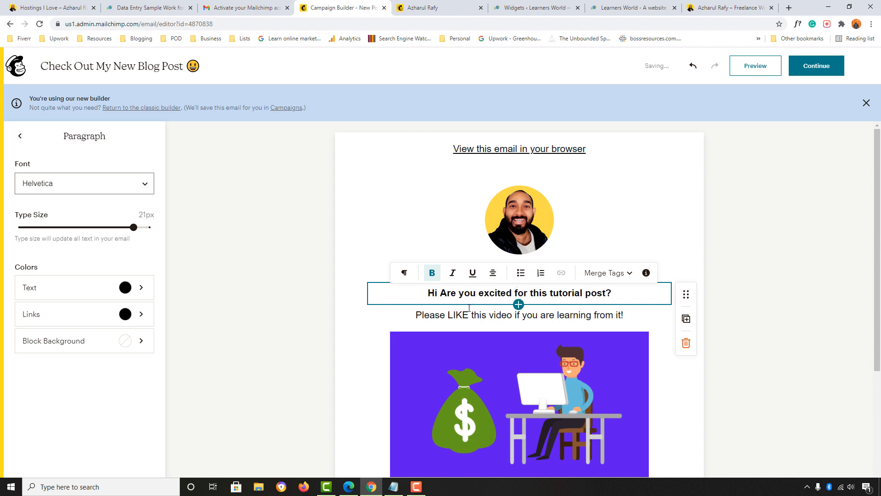
left_click(615, 272)
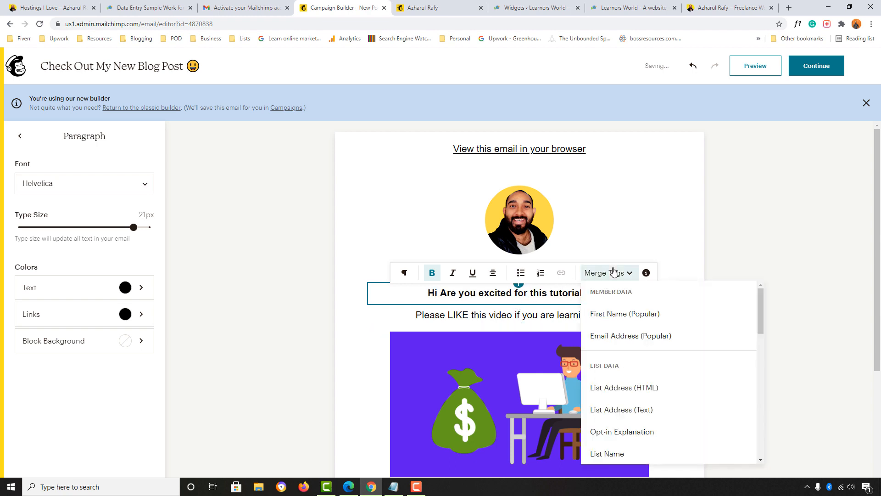
left_click(634, 317)
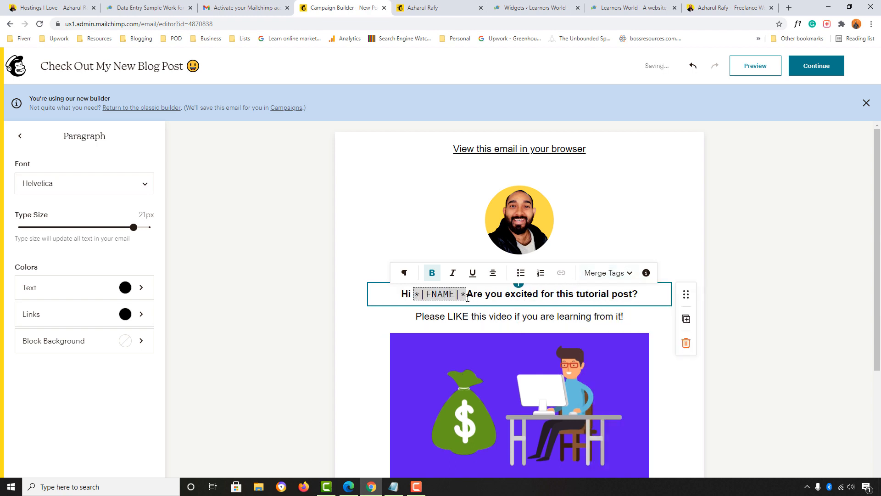
type(",")
key("Delete")
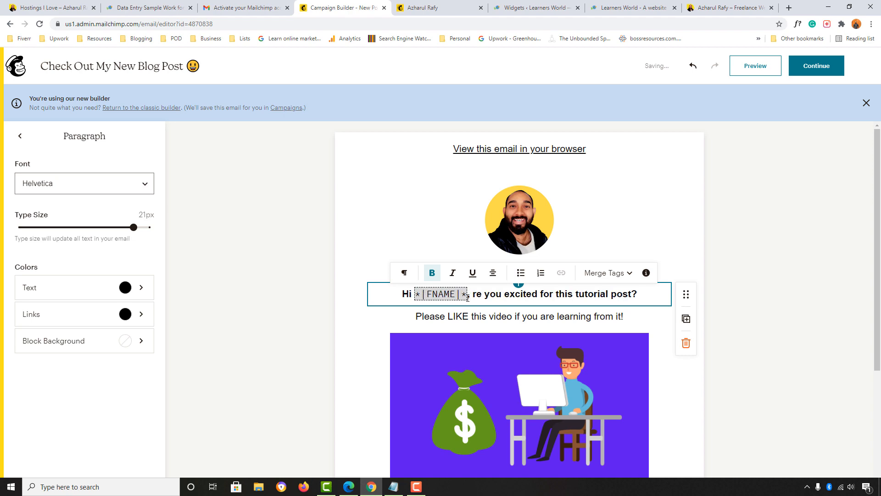
type("a")
scroll(330, 303, "down", 5)
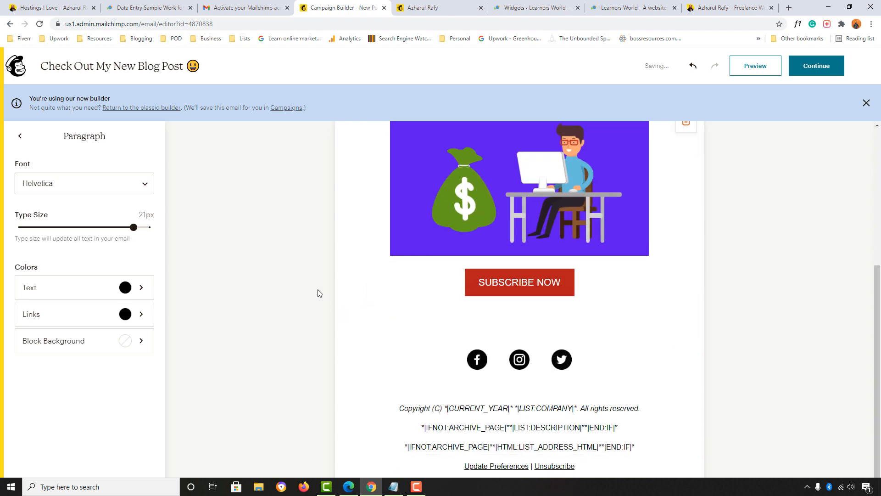
left_click(300, 294)
scroll(551, 239, "up", 5)
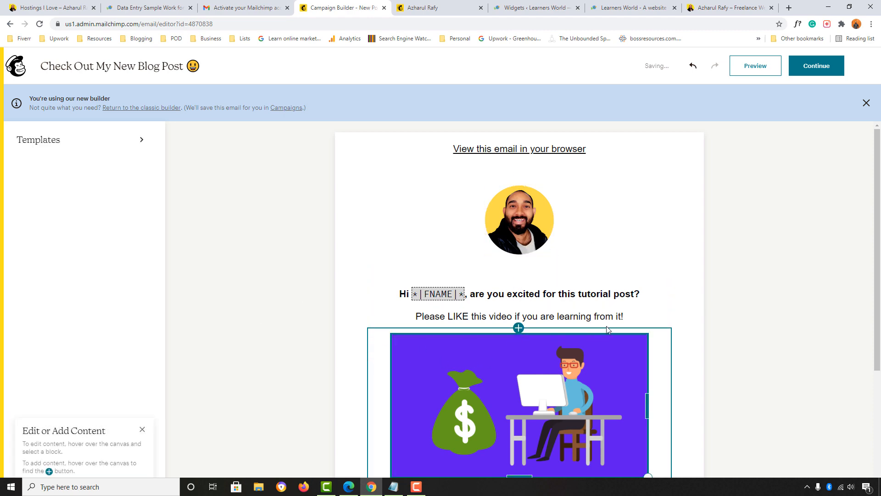
scroll(607, 329, "down", 5)
scroll(625, 209, "up", 5)
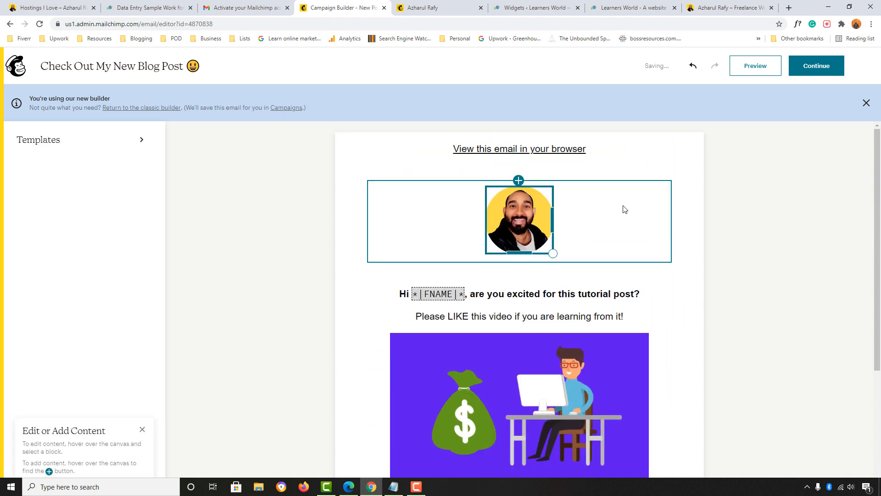
scroll(546, 293, "down", 3)
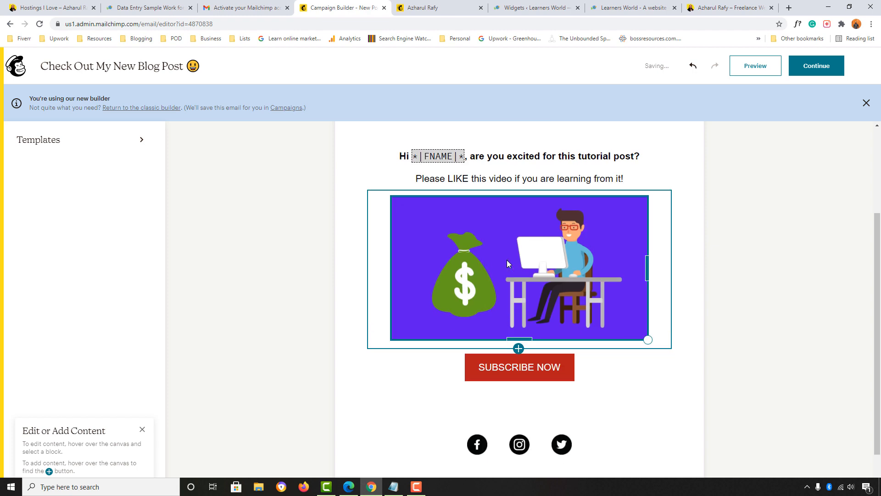
Continue to the campaign summary, then return to Edit Design.
scroll(668, 397, "up", 2)
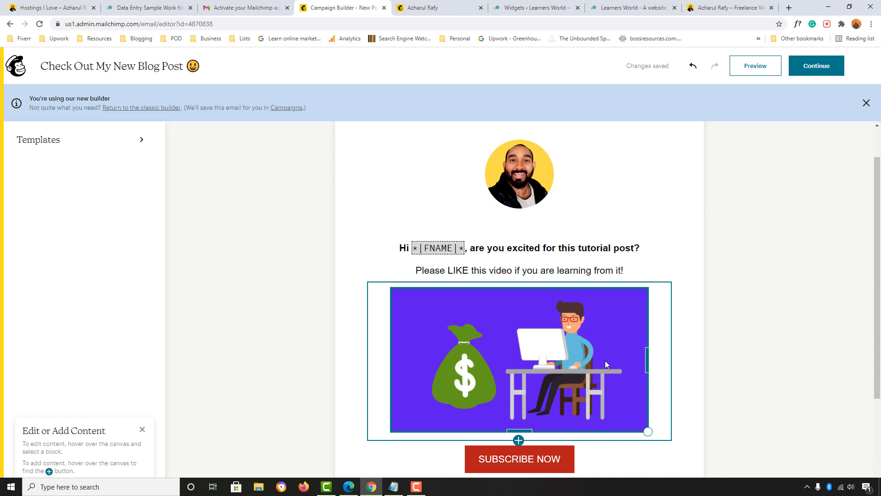
left_click(806, 77)
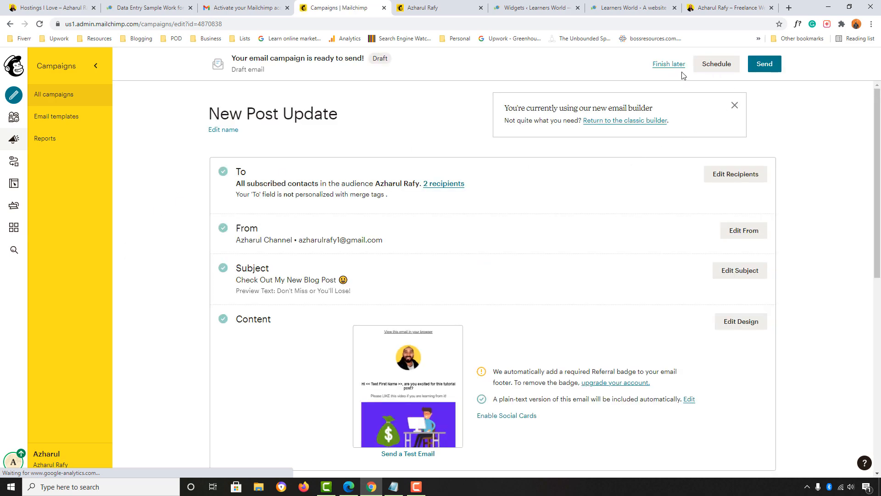
scroll(619, 317, "down", 5)
scroll(698, 205, "up", 2)
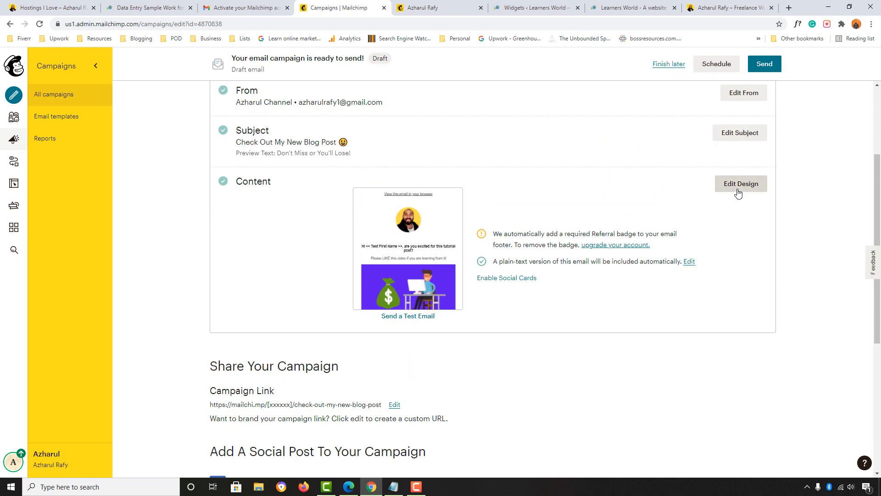
left_click(740, 186)
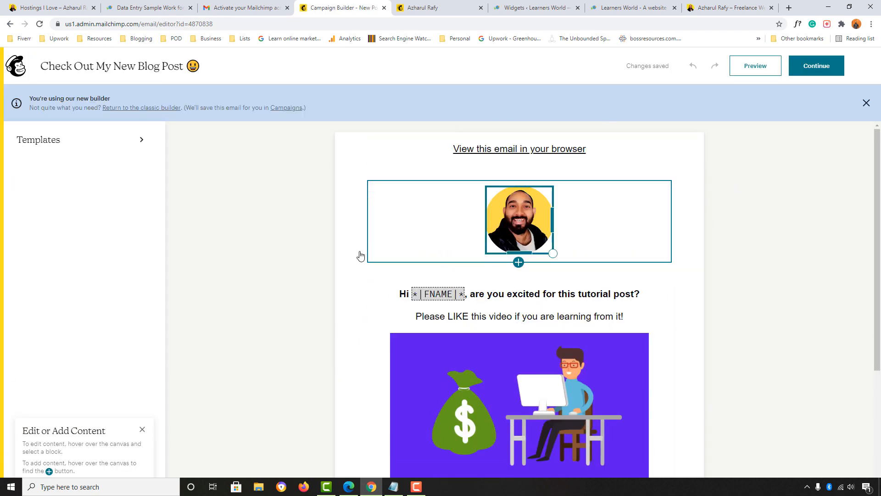
Dismiss the editing tips panel and the blue new-builder notice.
scroll(357, 311, "down", 3)
scroll(533, 367, "up", 3)
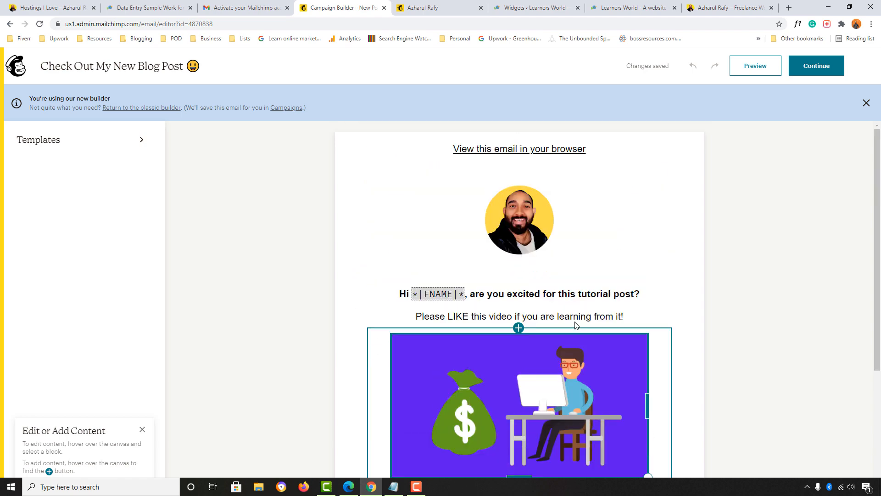
scroll(574, 336, "down", 5)
left_click(142, 430)
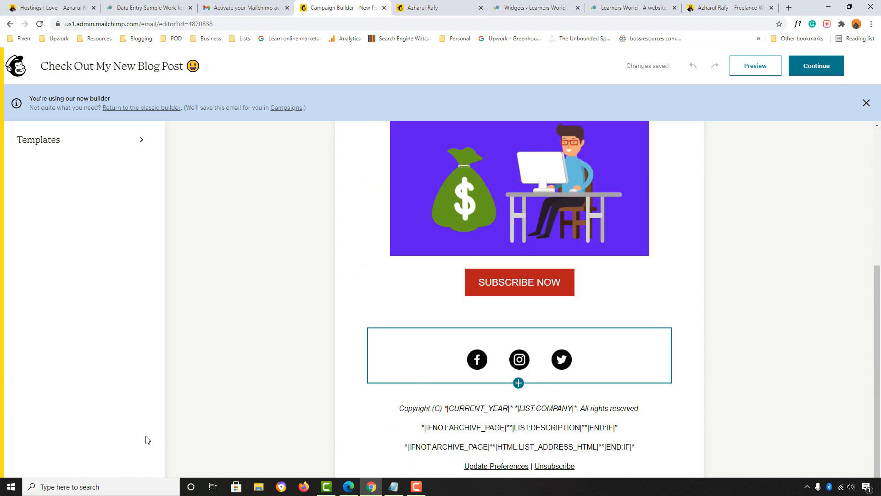
scroll(302, 371, "up", 6)
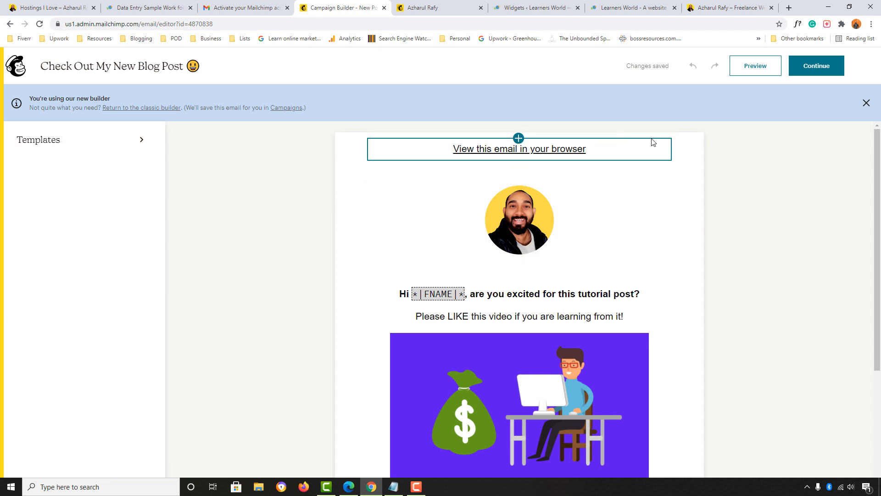
left_click(866, 103)
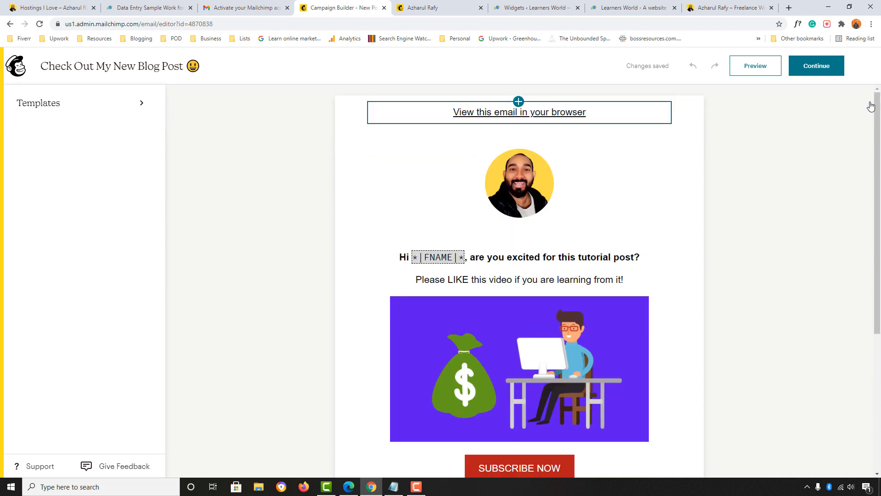
Browse the Prebuilt email templates gallery twice, then switch to the email preview.
left_click(137, 103)
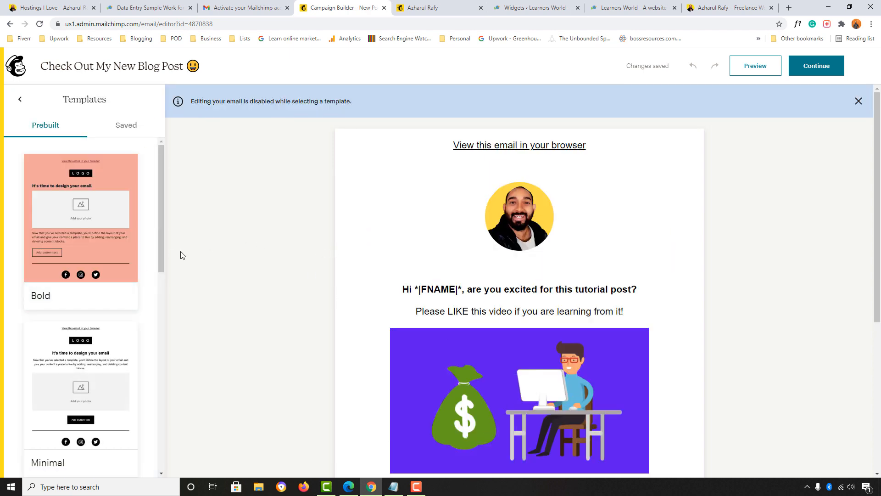
scroll(55, 298, "down", 10)
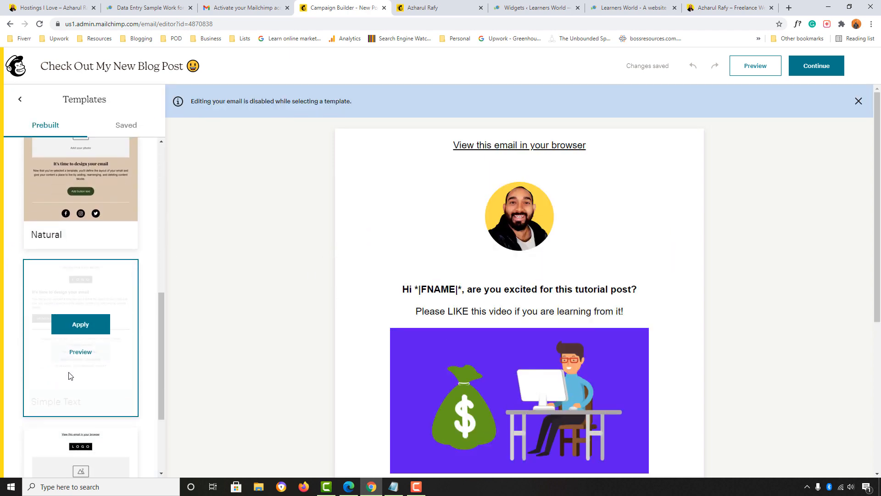
scroll(68, 299, "up", 10)
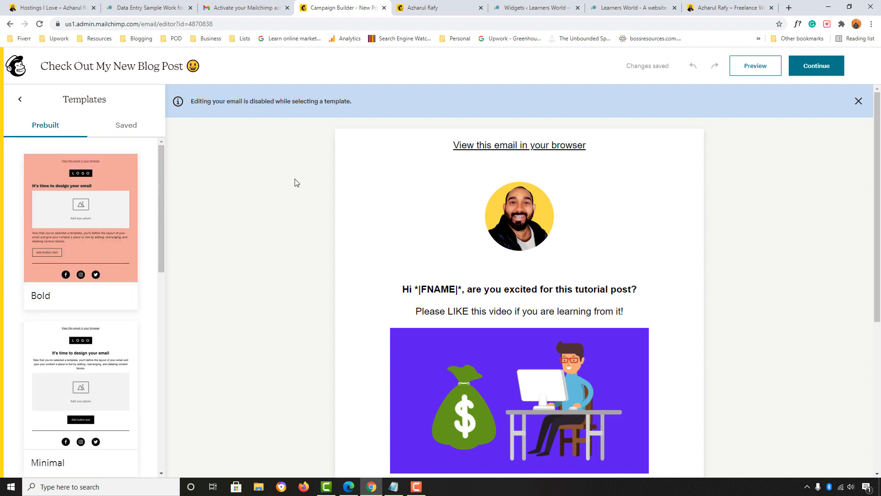
left_click(20, 99)
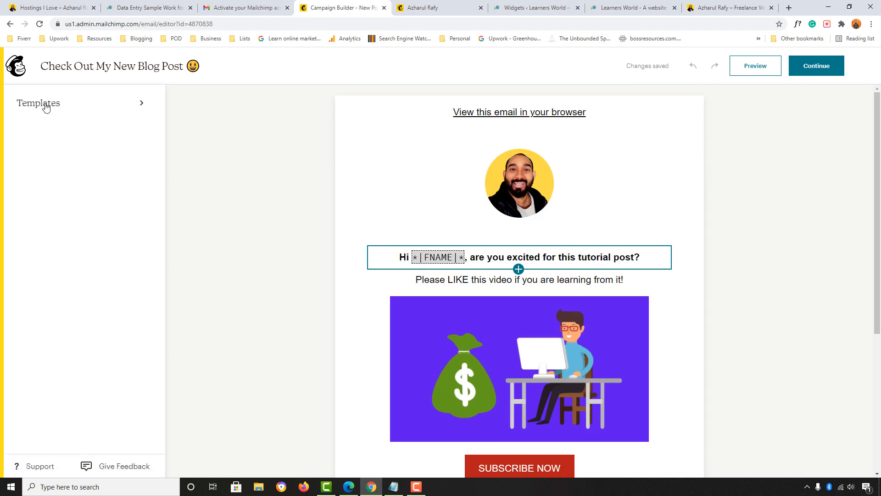
left_click(62, 107)
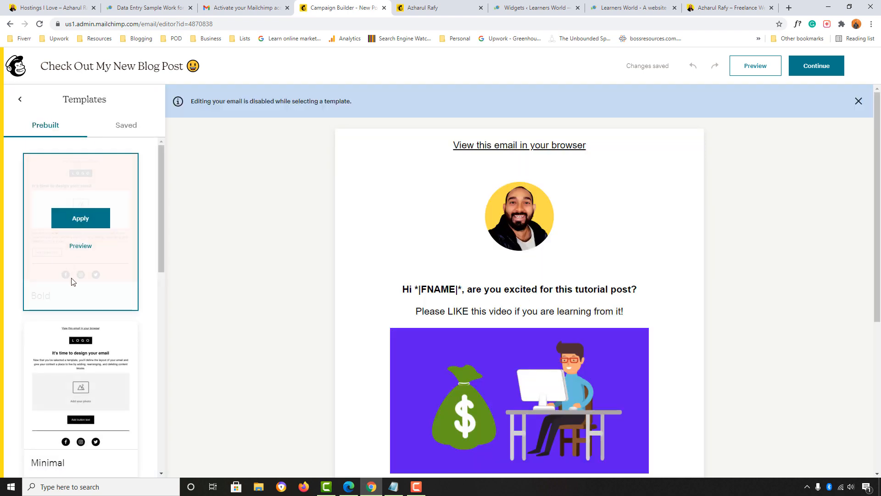
scroll(75, 276, "down", 5)
scroll(80, 275, "down", 6)
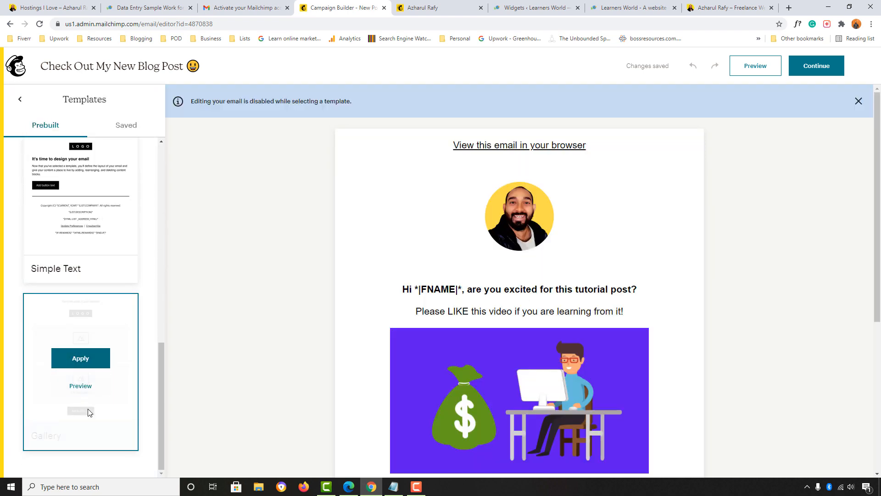
scroll(88, 410, "up", 6)
scroll(99, 365, "up", 2)
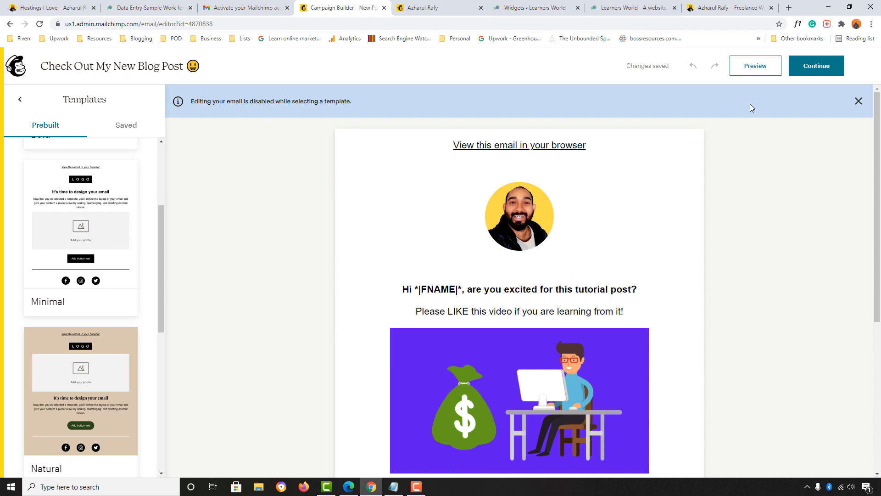
left_click(757, 70)
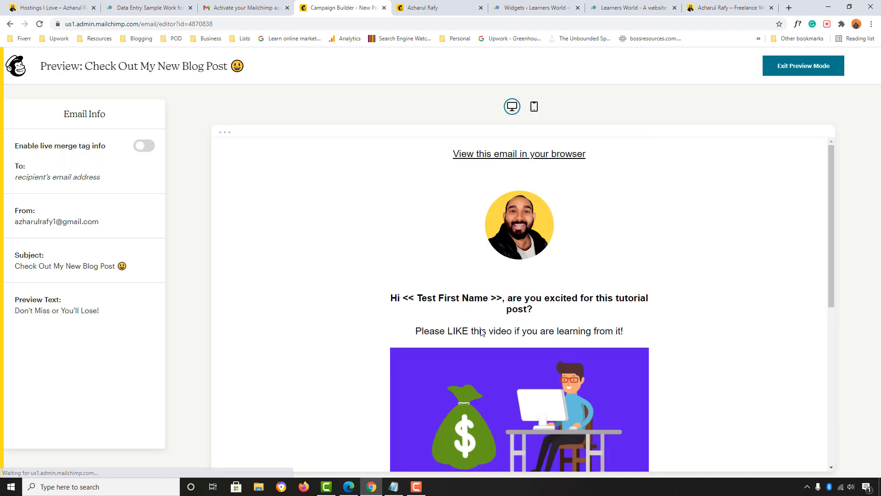
Scroll through the desktop preview of the finished email.
scroll(505, 321, "down", 4)
scroll(521, 358, "up", 4)
scroll(544, 326, "down", 7)
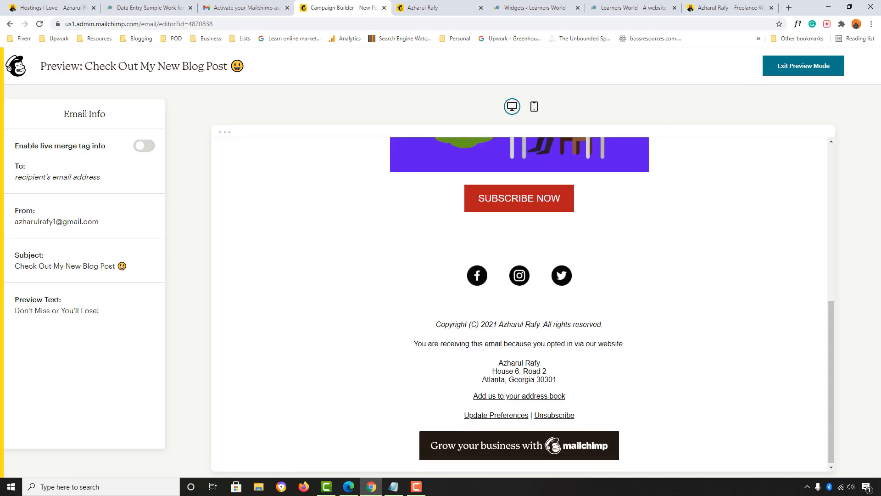
scroll(544, 326, "up", 7)
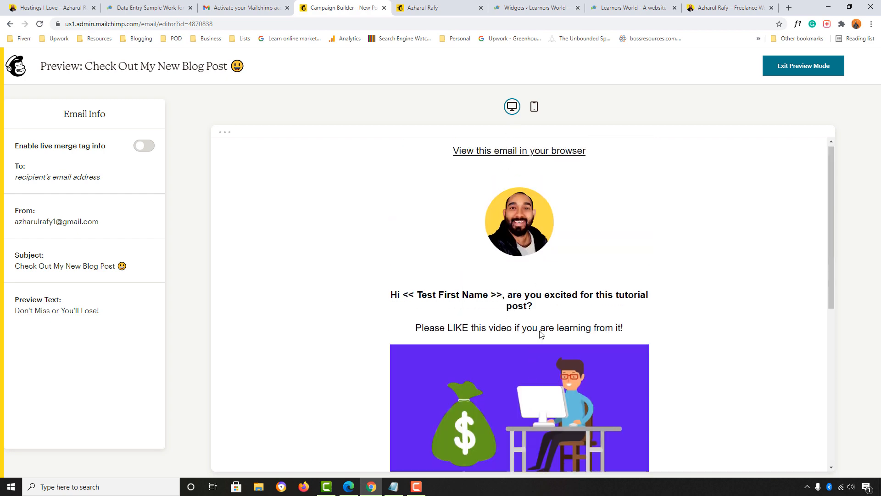
scroll(542, 334, "down", 7)
scroll(540, 229, "up", 7)
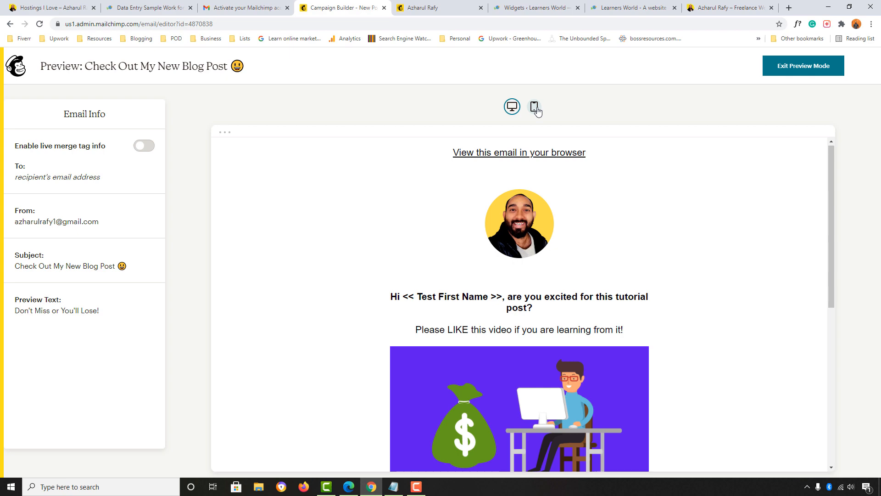
Check the mobile layout preview, then exit preview mode back to the editor.
left_click(535, 108)
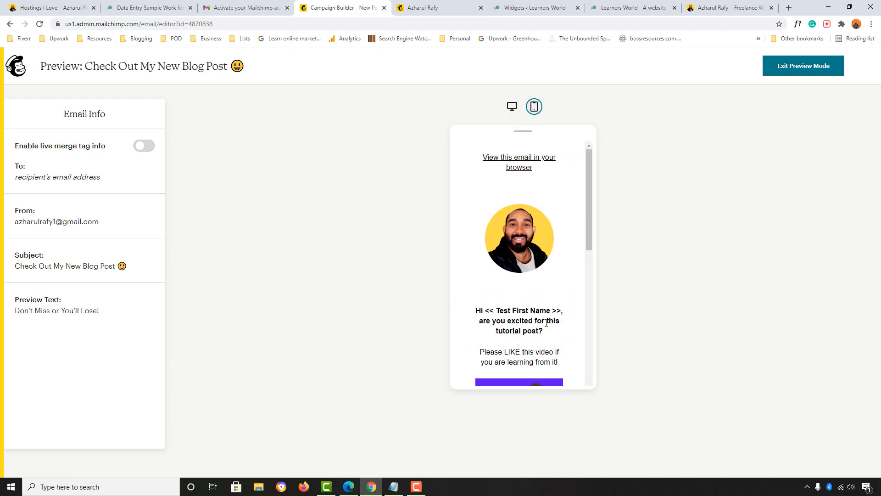
scroll(531, 326, "down", 10)
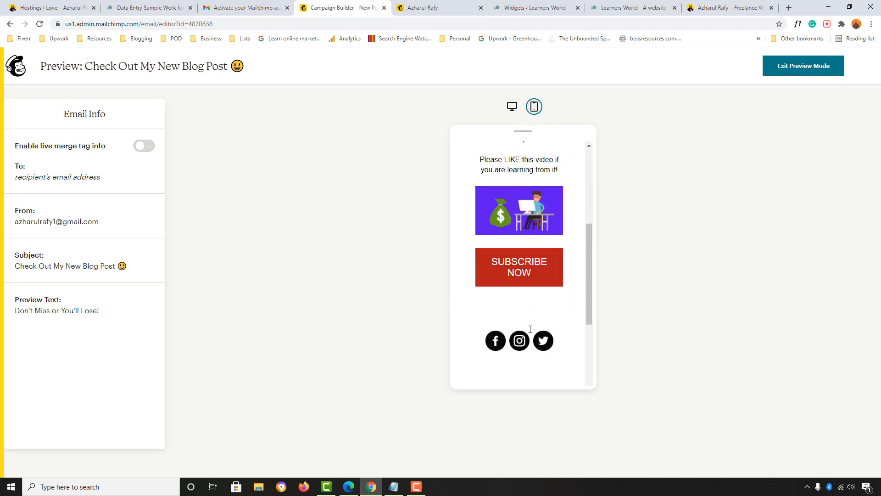
scroll(531, 330, "up", 10)
scroll(532, 321, "down", 10)
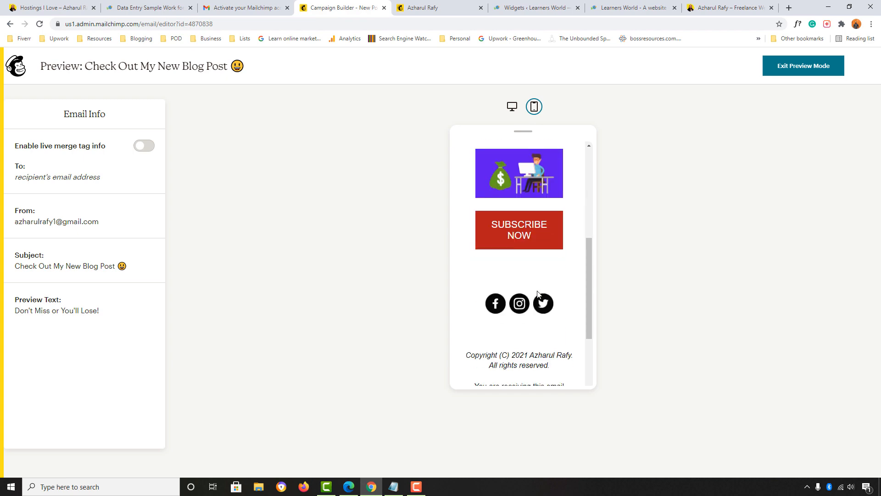
scroll(538, 291, "up", 10)
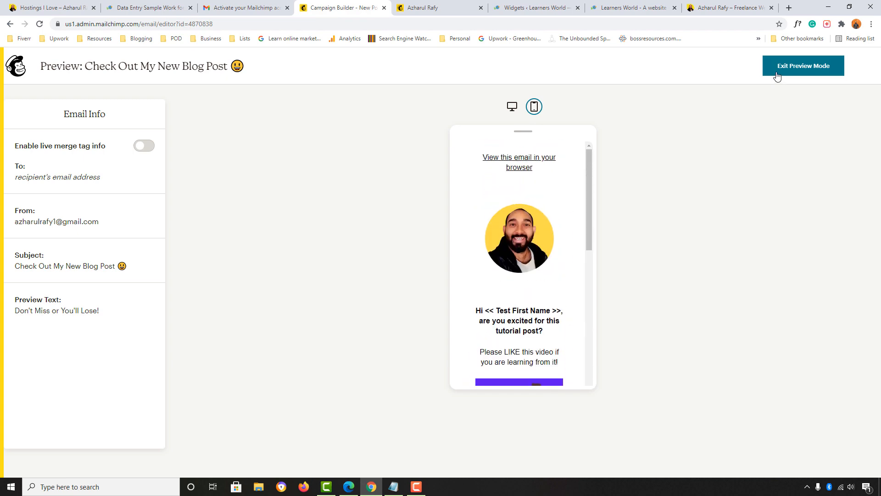
left_click(808, 73)
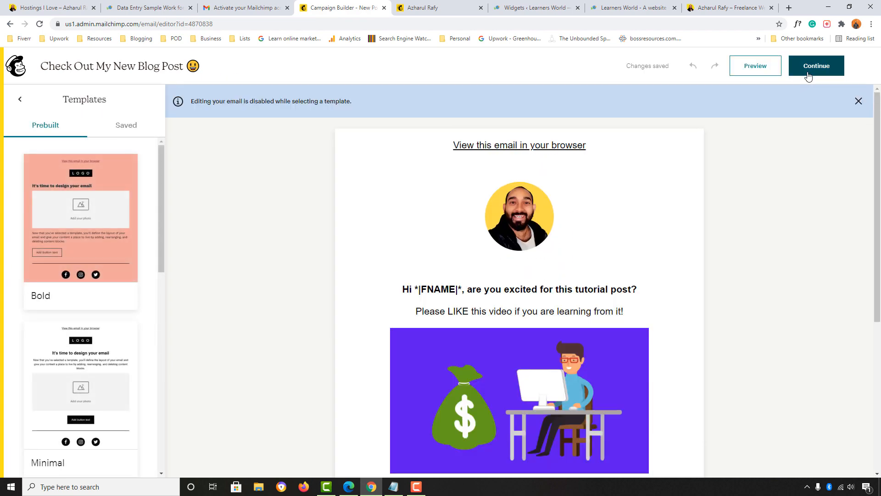
Send the New Post Update campaign to the 2 subscribers and switch to Gmail in Edge.
left_click(815, 73)
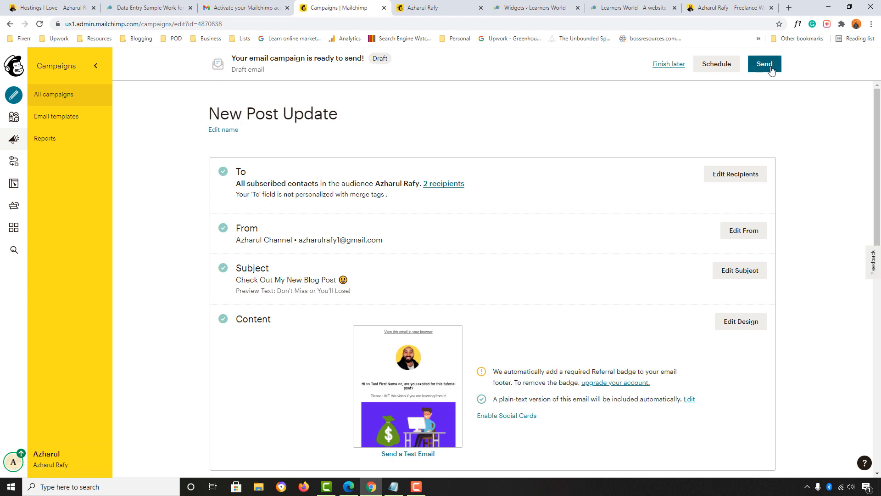
left_click(716, 64)
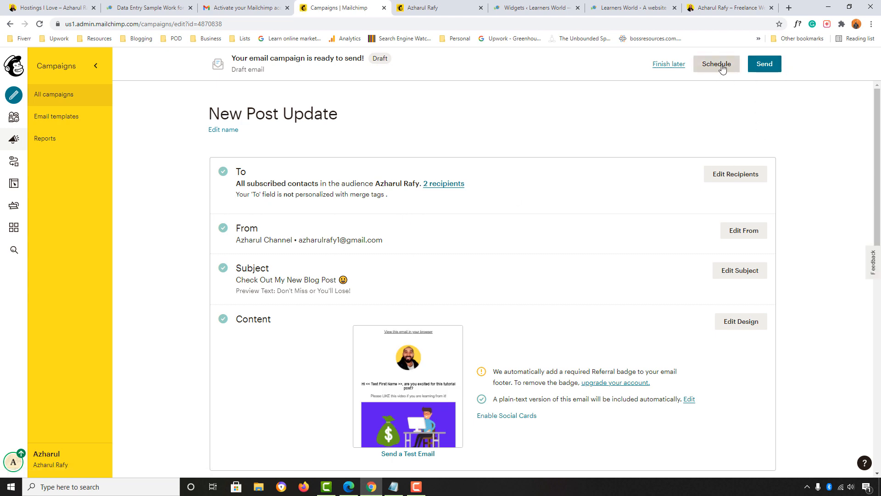
left_click(770, 73)
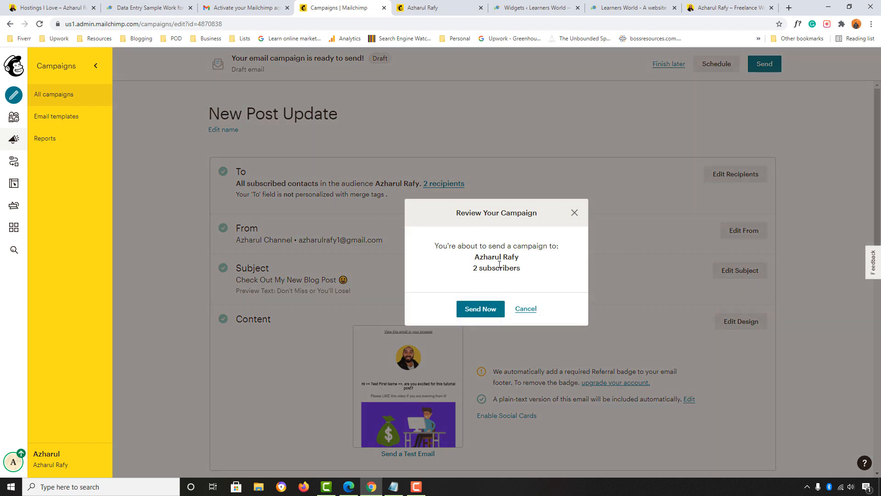
left_click(481, 309)
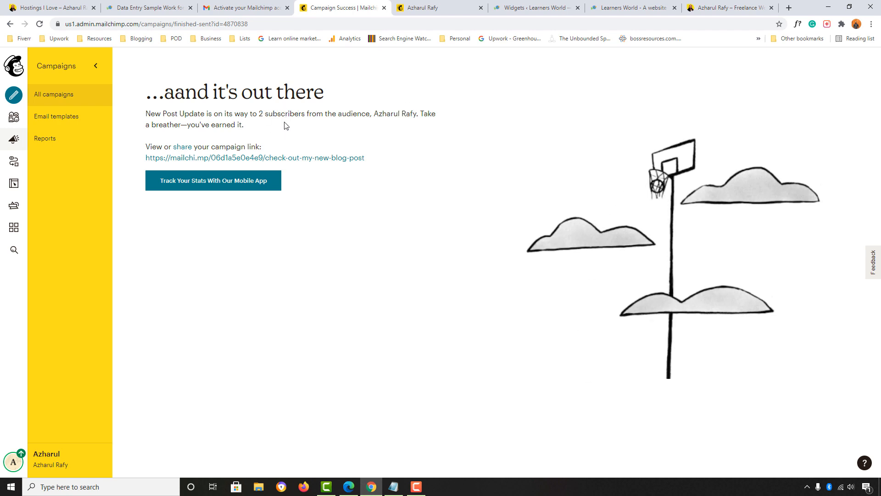
left_click_drag(261, 114, 299, 114)
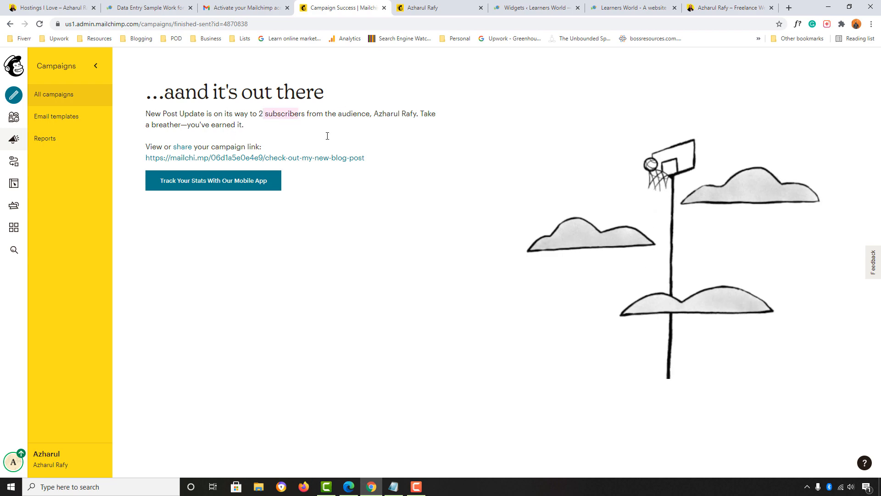
left_click(350, 487)
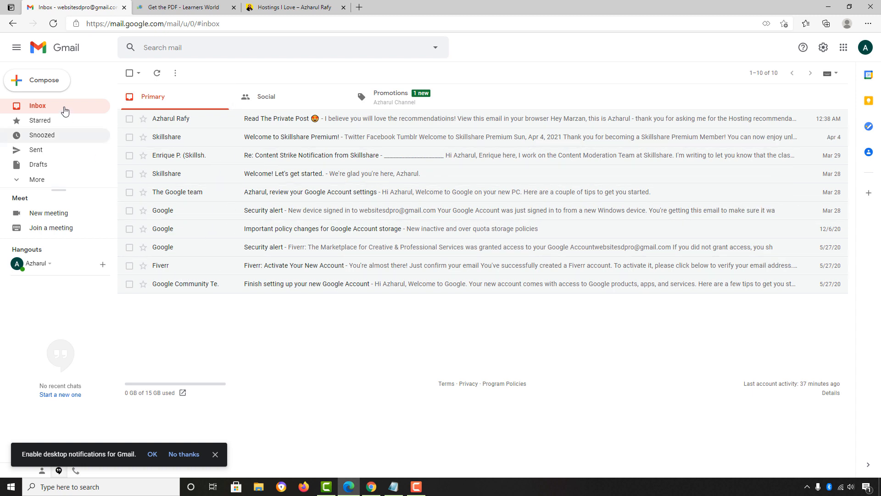
Open the 'Check Out My New Blog Post 😃' email under Promotions and scroll through it.
left_click(406, 104)
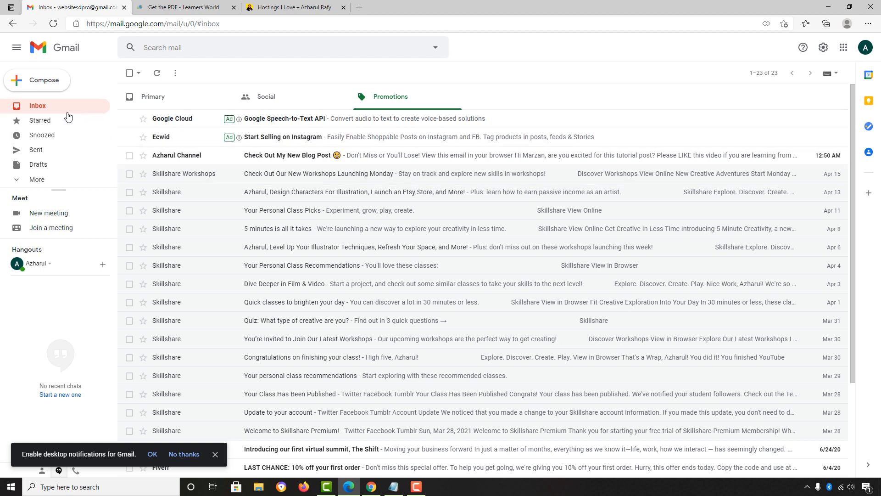
left_click(295, 159)
scroll(402, 257, "down", 1)
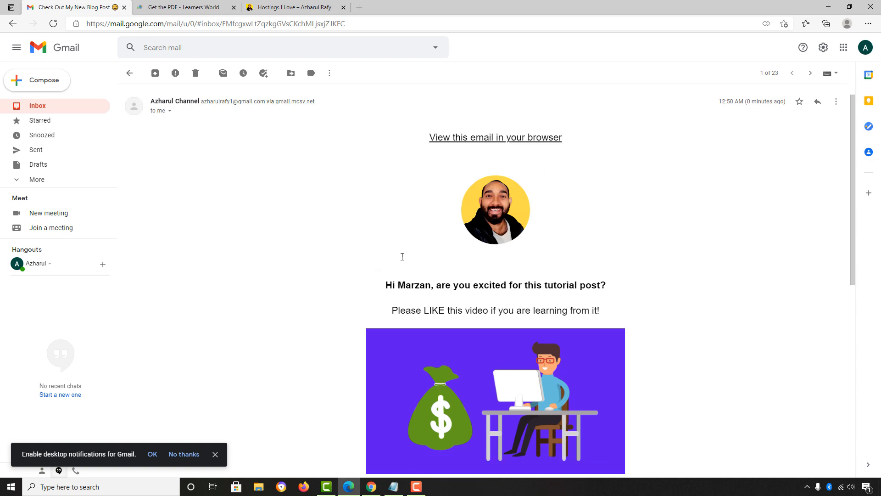
scroll(402, 256, "down", 8)
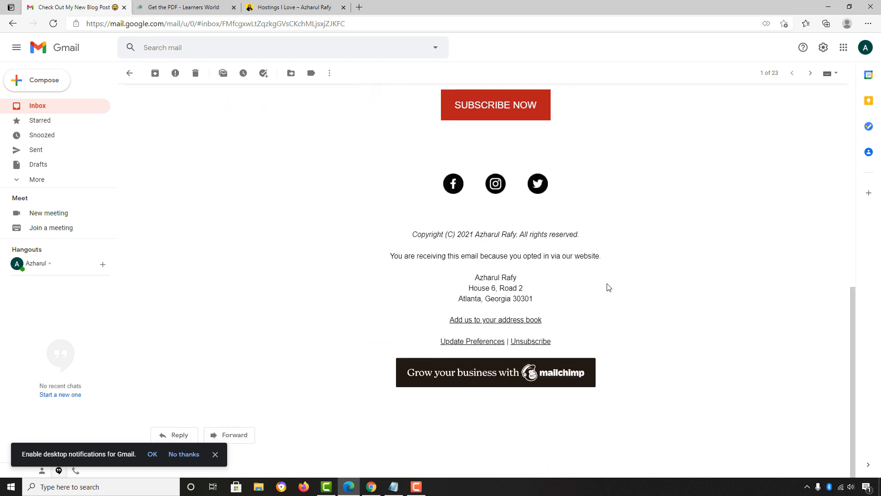
scroll(296, 315, "up", 8)
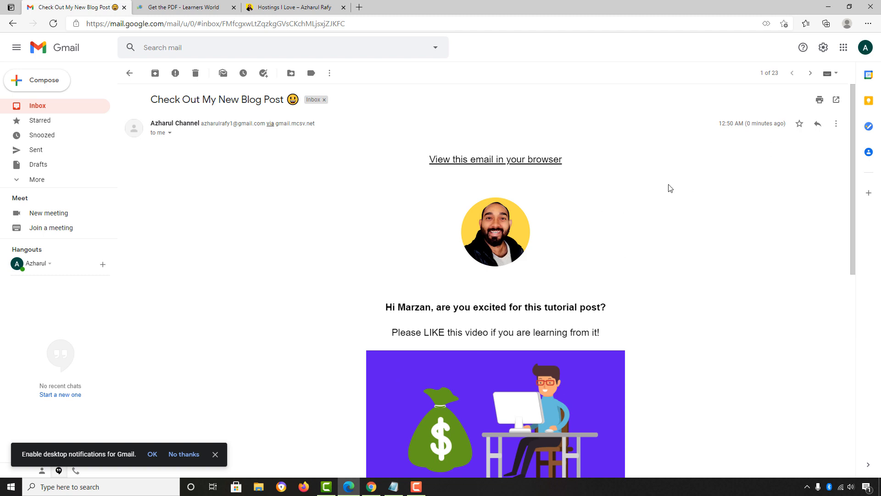
Check that All campaigns lists New Post Update as sent, then go to the Data Entry Sample Work page.
left_click(371, 487)
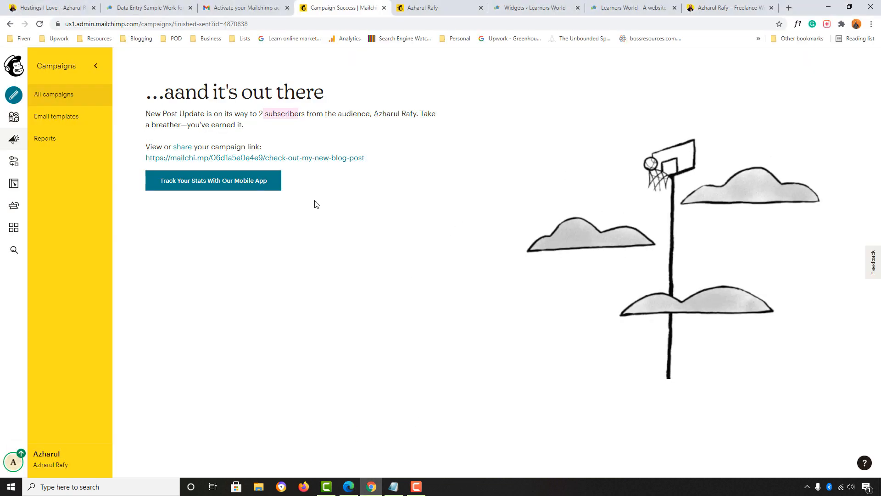
left_click(53, 101)
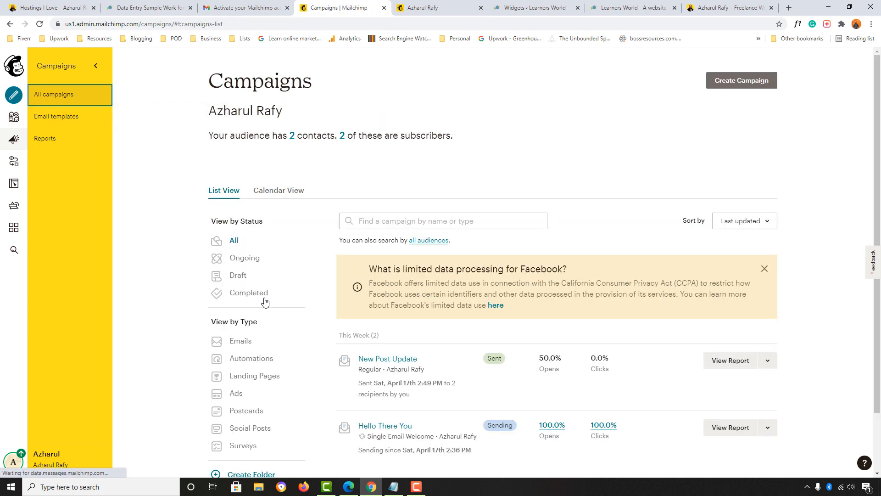
scroll(215, 319, "down", 2)
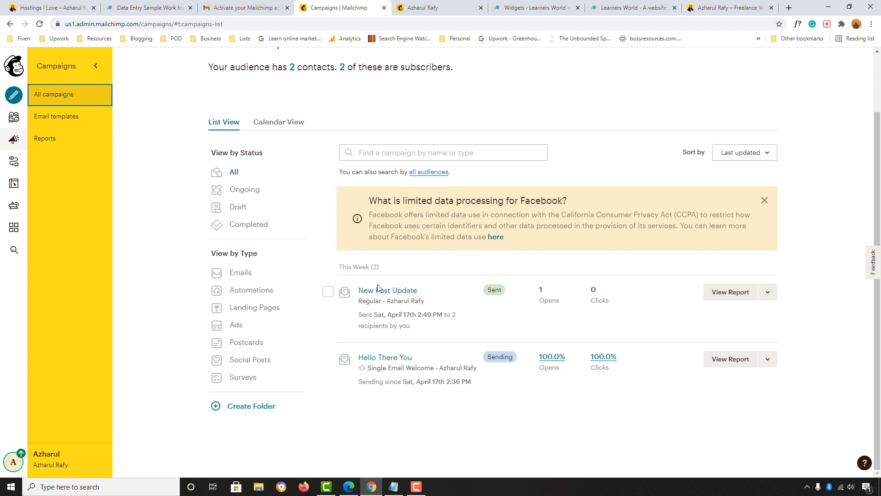
scroll(793, 315, "up", 2)
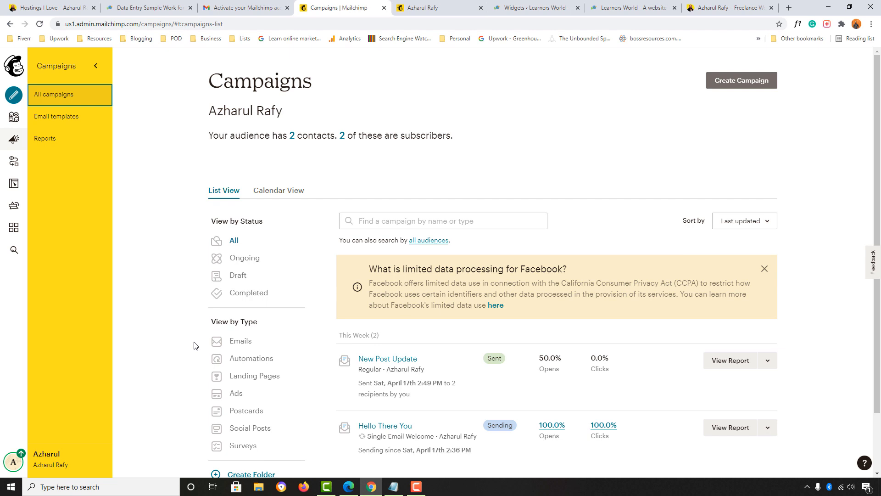
left_click(162, 3)
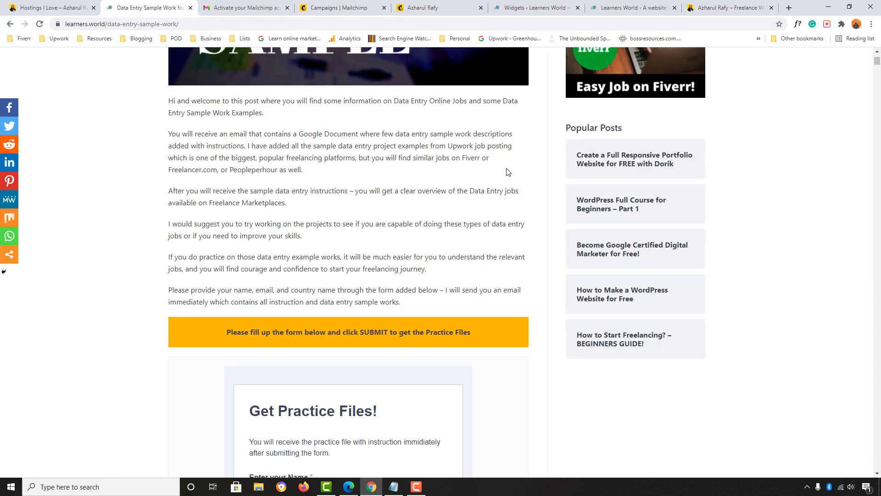
Look over the subscribe form on the Learners World home page.
scroll(508, 172, "up", 6)
left_click(607, 3)
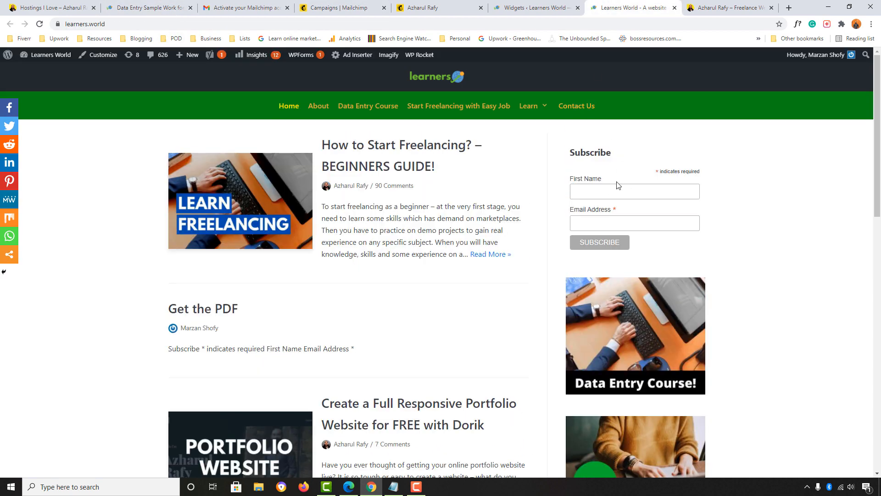
scroll(278, 318, "down", 2)
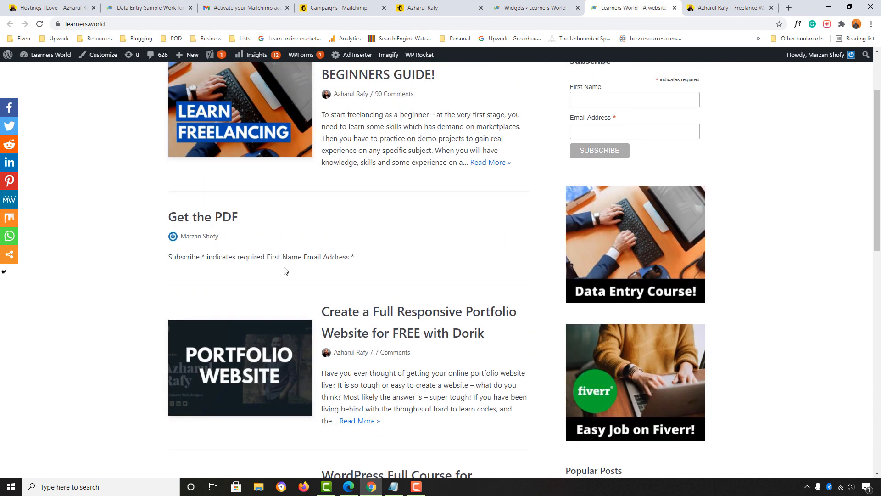
scroll(295, 214, "up", 2)
Review the widgets and the Get Practice Files form, then view the portfolio's WordPress Full Free Course section.
left_click(514, 5)
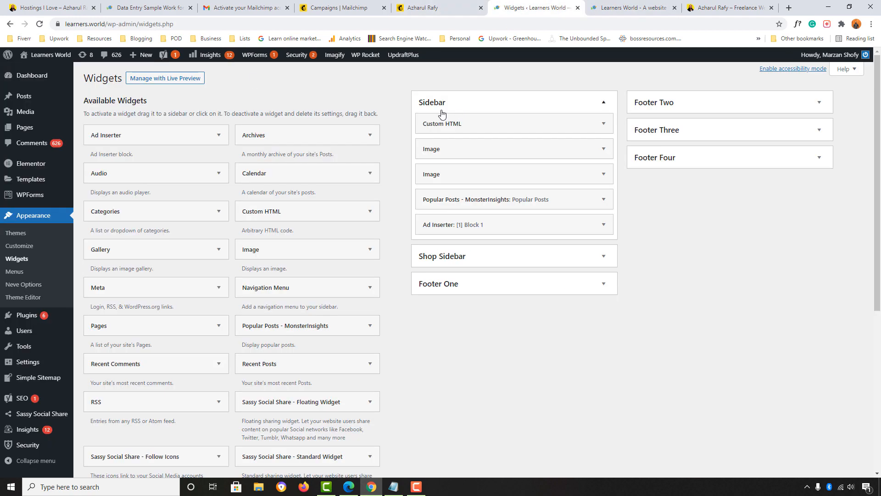
left_click(138, 7)
scroll(315, 250, "down", 12)
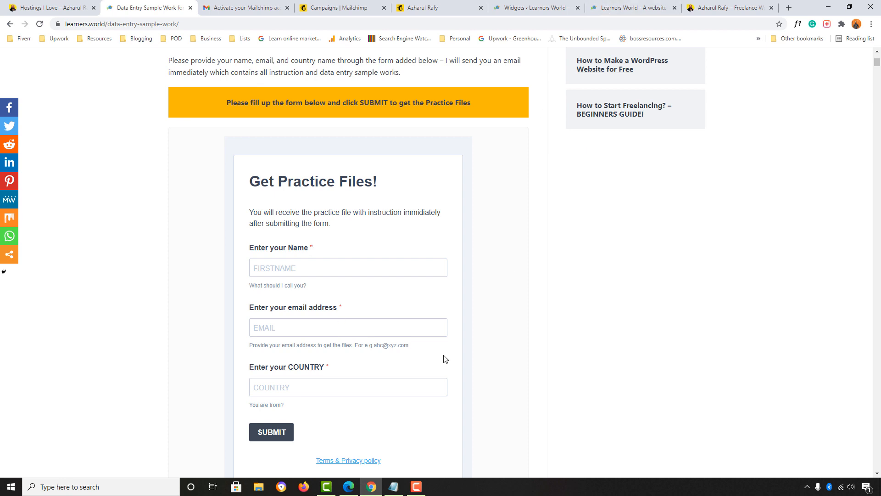
left_click(710, 8)
scroll(548, 207, "down", 4)
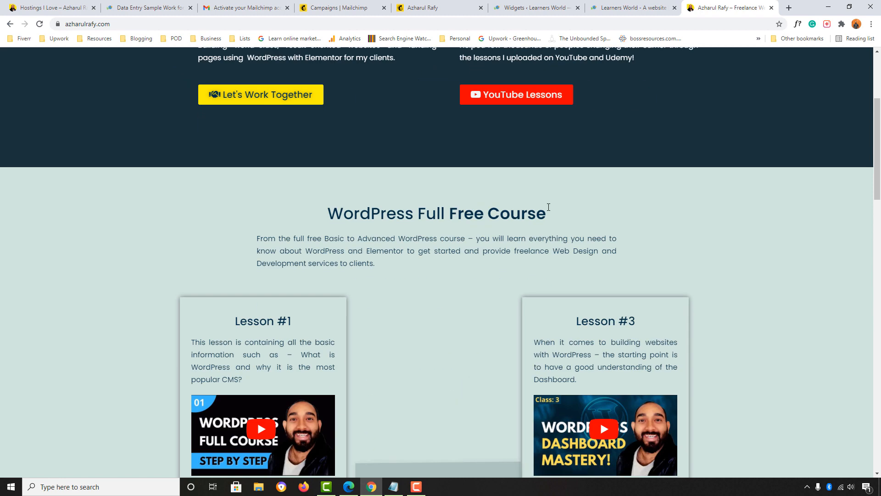
Scroll the portfolio's course lessons and switch back to the Mailchimp Campaigns tab with Ctrl+4.
scroll(548, 207, "down", 2)
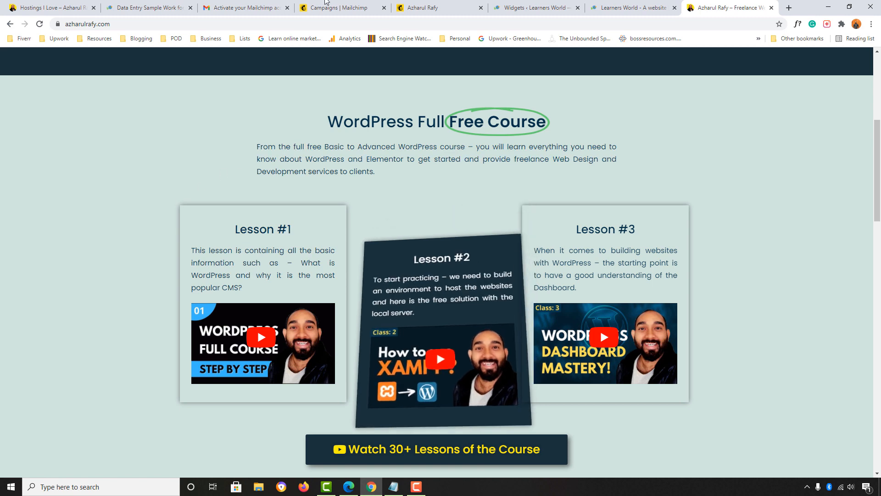
key("ctrl+4")
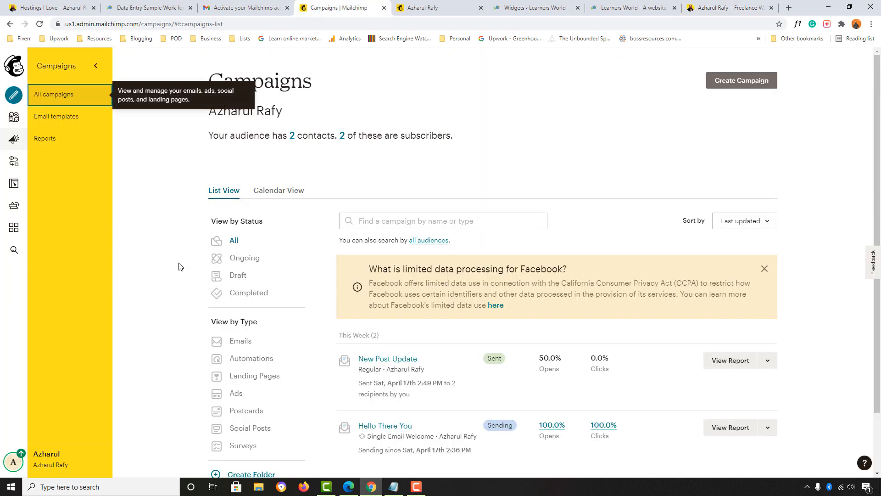